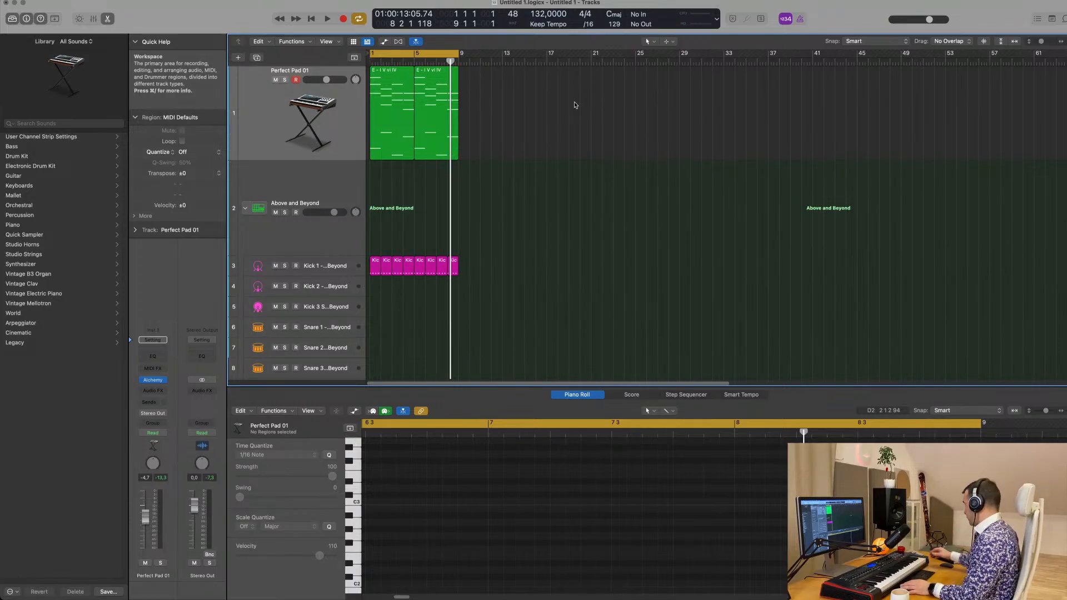
# Play back the Perfect Pad 01 and Kick 1 loop, then stop it
pyautogui.press('space')
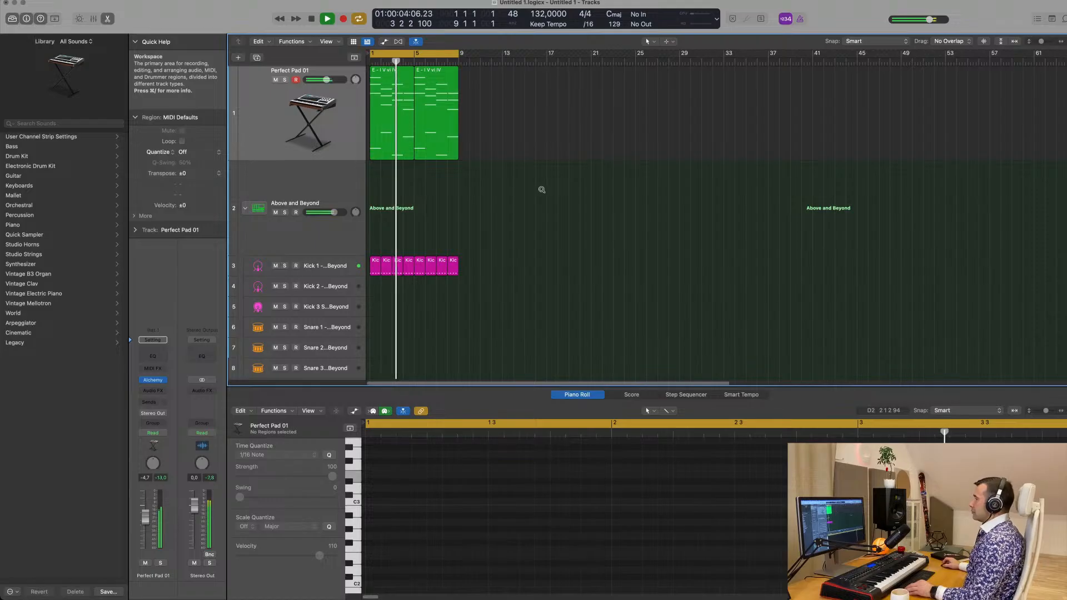
pyautogui.scroll(2, 505, 207)
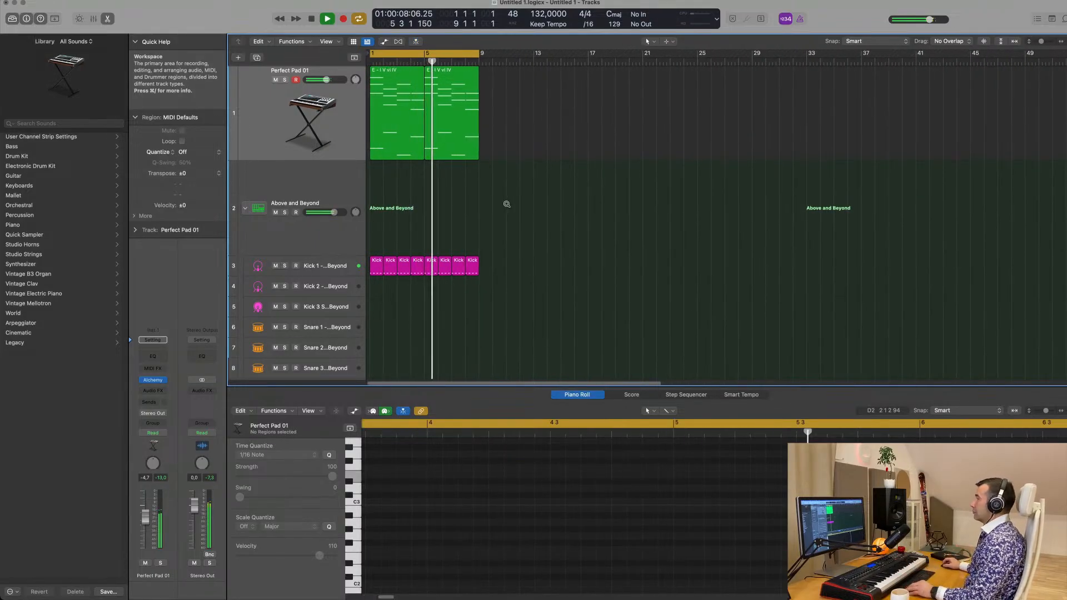
pyautogui.scroll(-2, 505, 204)
pyautogui.scroll(-1, 507, 205)
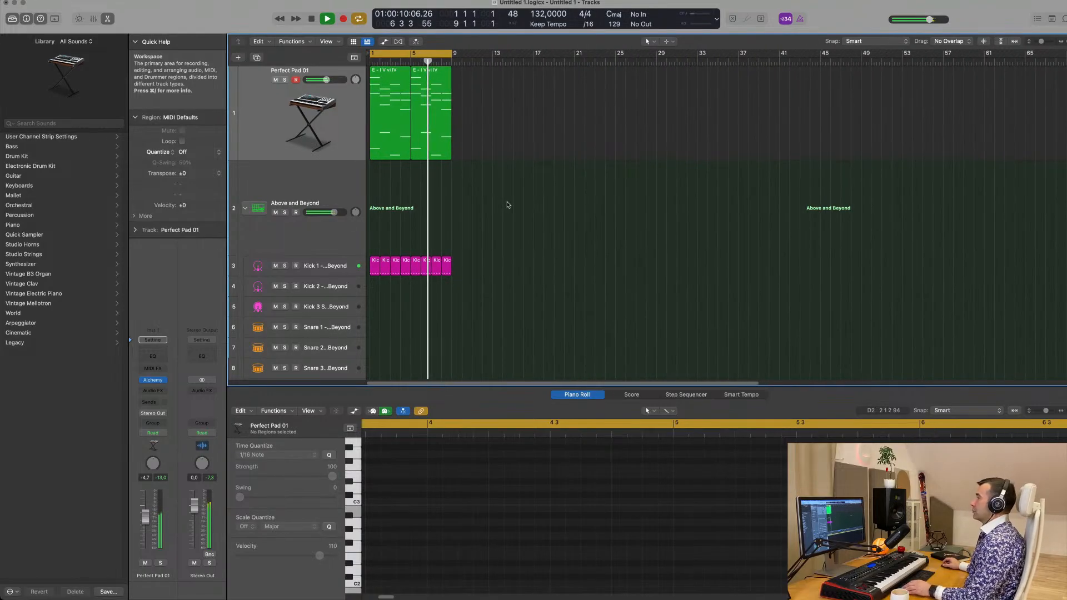
pyautogui.press('space')
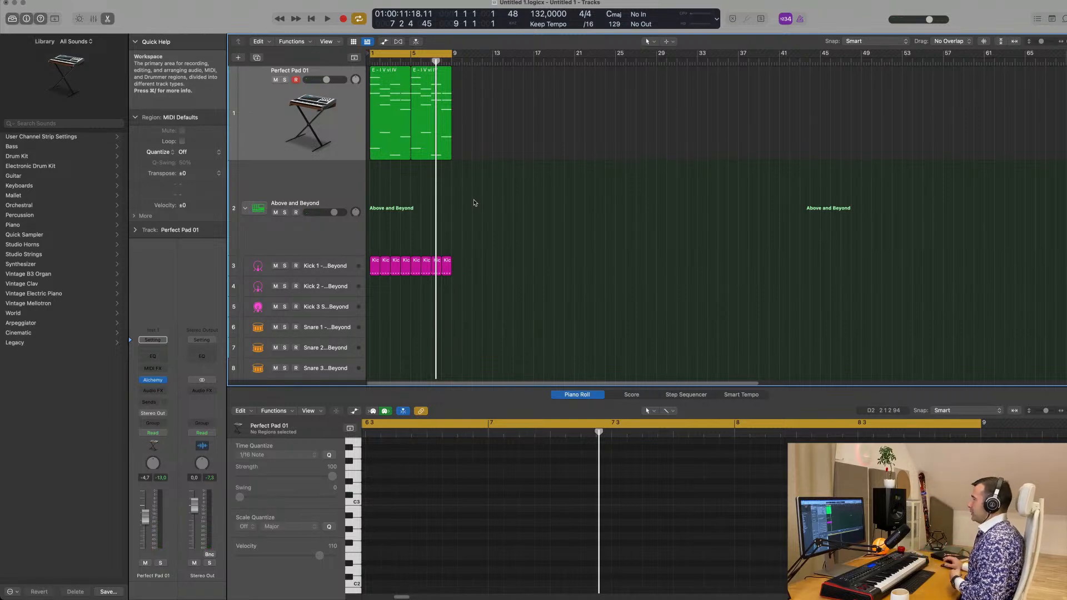
# Copy all the Kick 1 regions in bars 1 to 8 onto the Kick 2 track
pyautogui.click(340, 152)
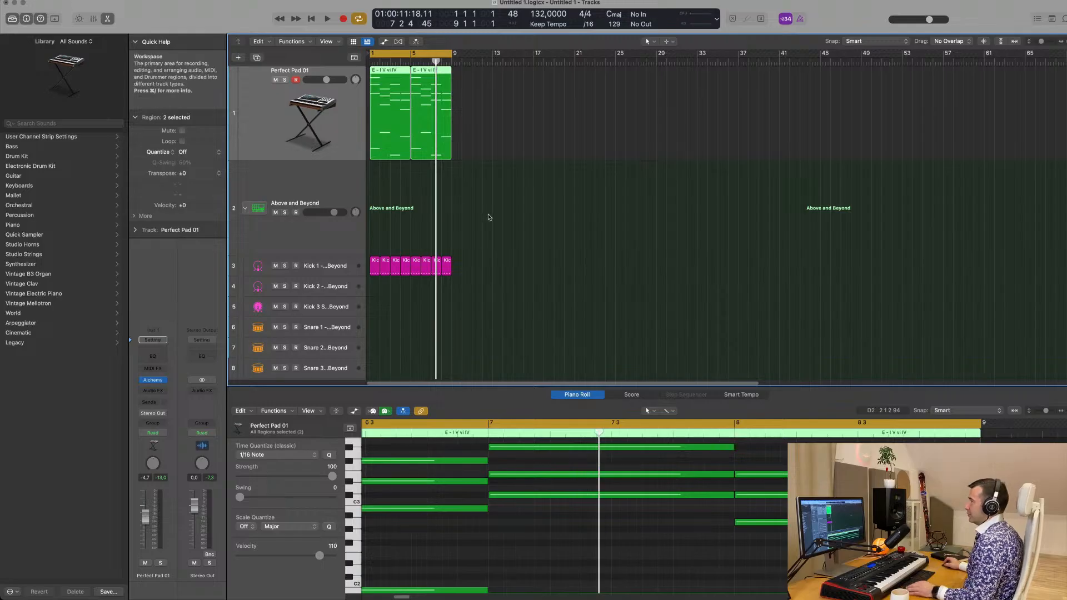
pyautogui.scroll(-5, 529, 222)
pyautogui.click(460, 226)
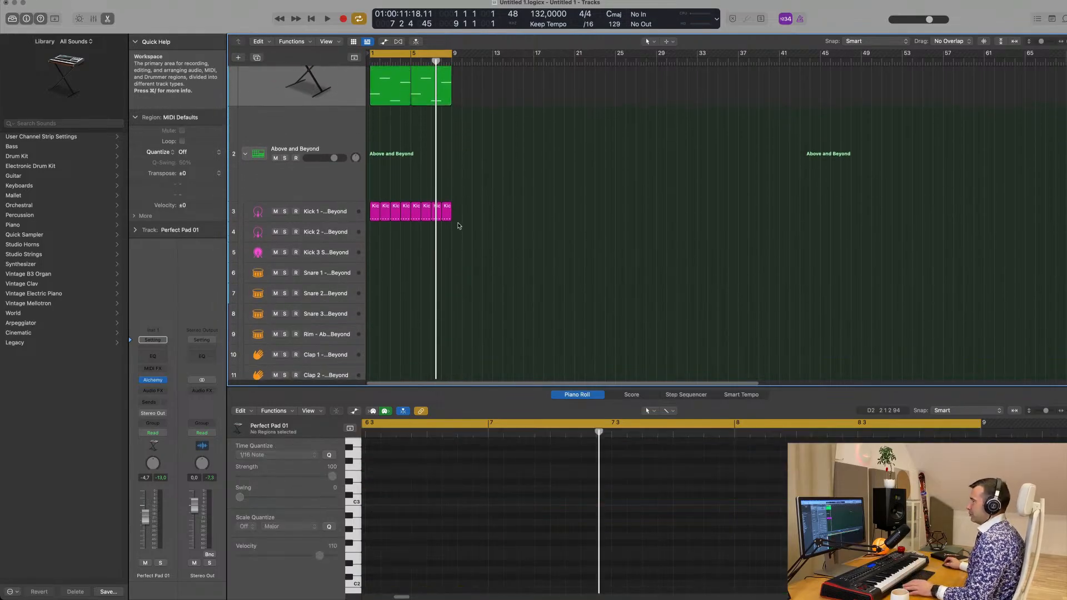
pyautogui.press('space')
pyautogui.moveTo(491, 216); pyautogui.dragTo(386, 242)
# Transpose all notes in the Kick 1 track's regions up four semitones from C1 to E1
pyautogui.moveTo(494, 211); pyautogui.dragTo(360, 216)
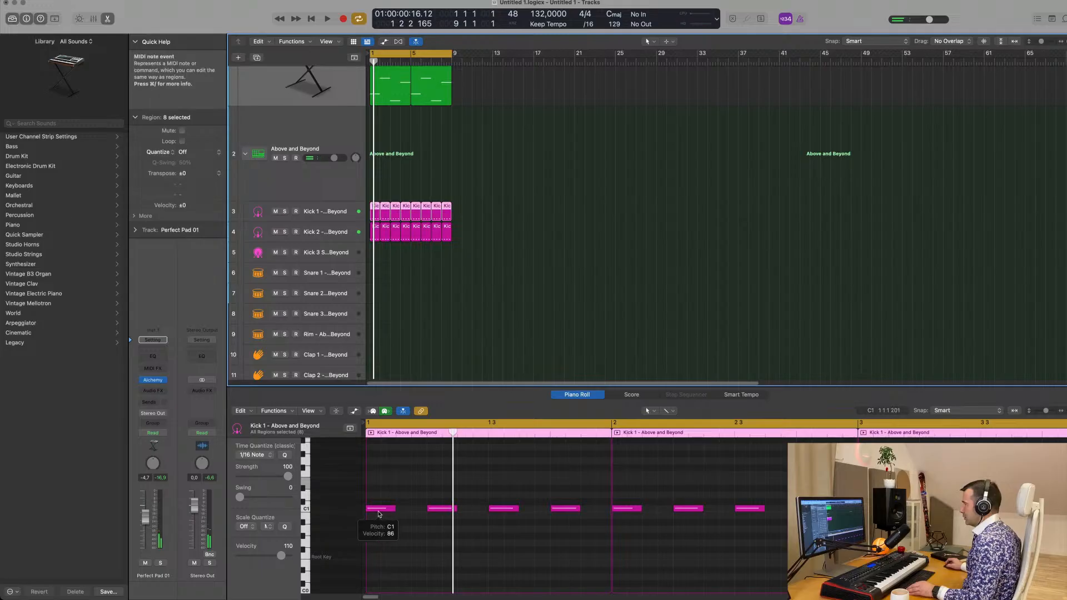
pyautogui.click(399, 522)
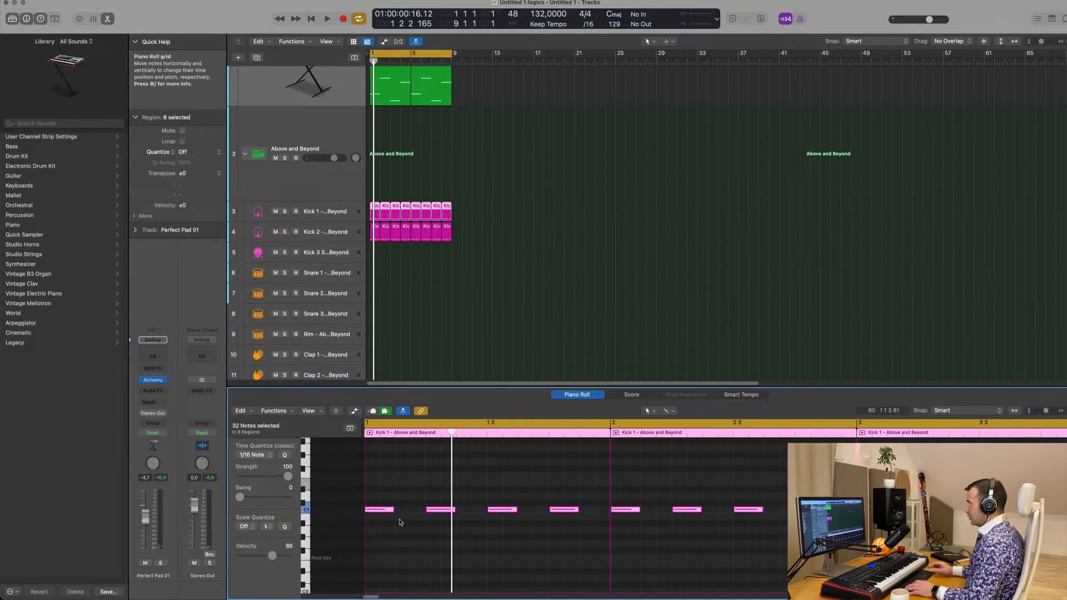
pyautogui.hotkey('alt', 'Up')
pyautogui.hotkey('alt', 'Up')
pyautogui.hotkey('alt', 'Up')
pyautogui.hotkey('alt', 'Up')
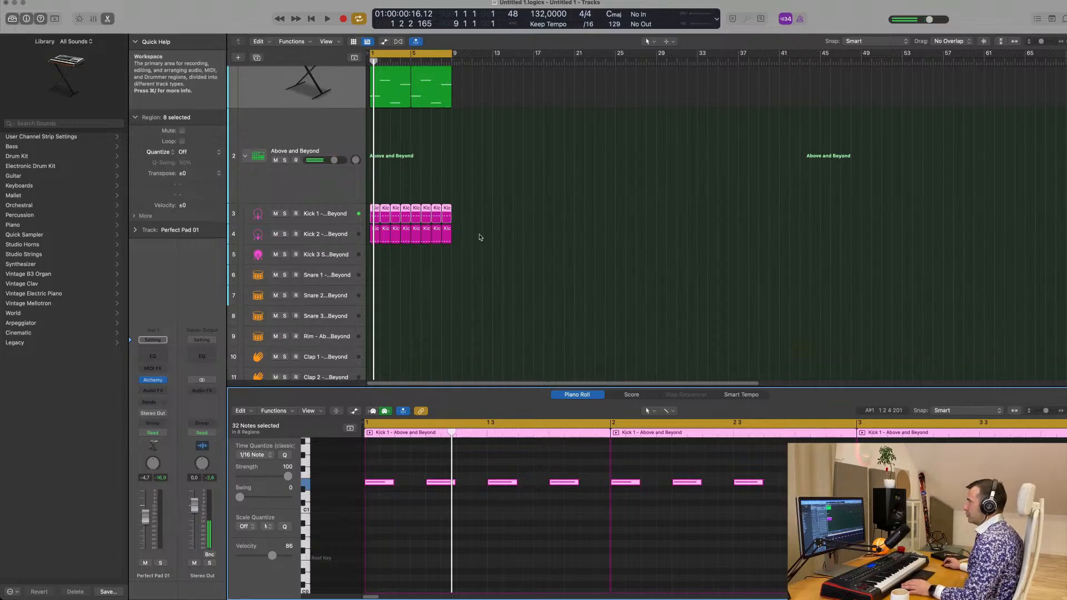
# Transpose all notes in the Kick 2 track's regions up four semitones to E1 and play the loop
pyautogui.moveTo(480, 235); pyautogui.dragTo(376, 233)
pyautogui.click(412, 576)
pyautogui.press('super+a')
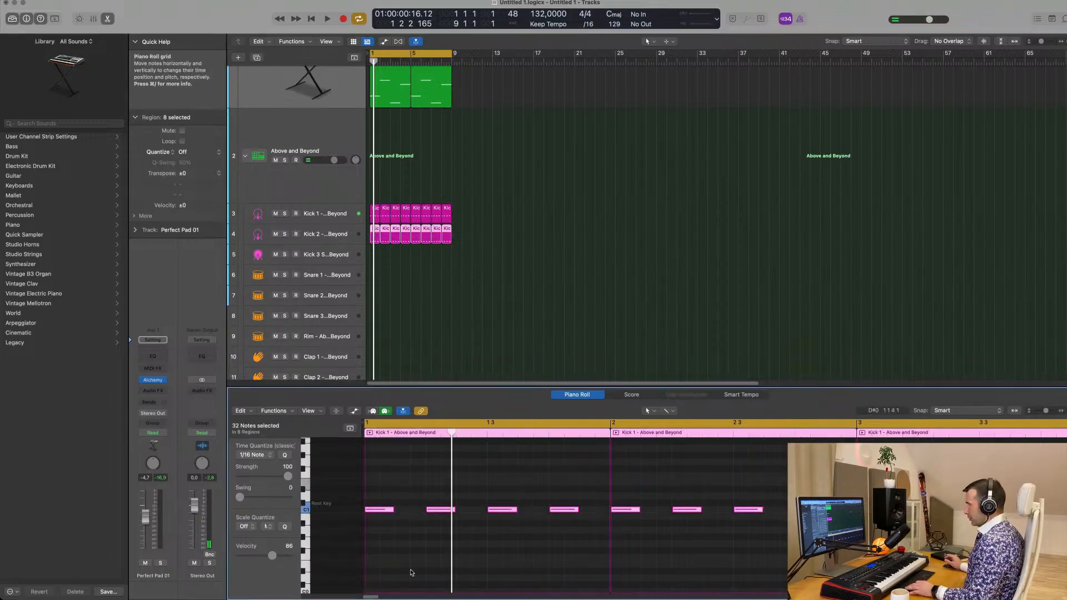
pyautogui.hotkey('alt', 'Up')
pyautogui.hotkey('alt', 'Up')
pyautogui.hotkey('alt', 'Up')
pyautogui.hotkey('alt', 'Up')
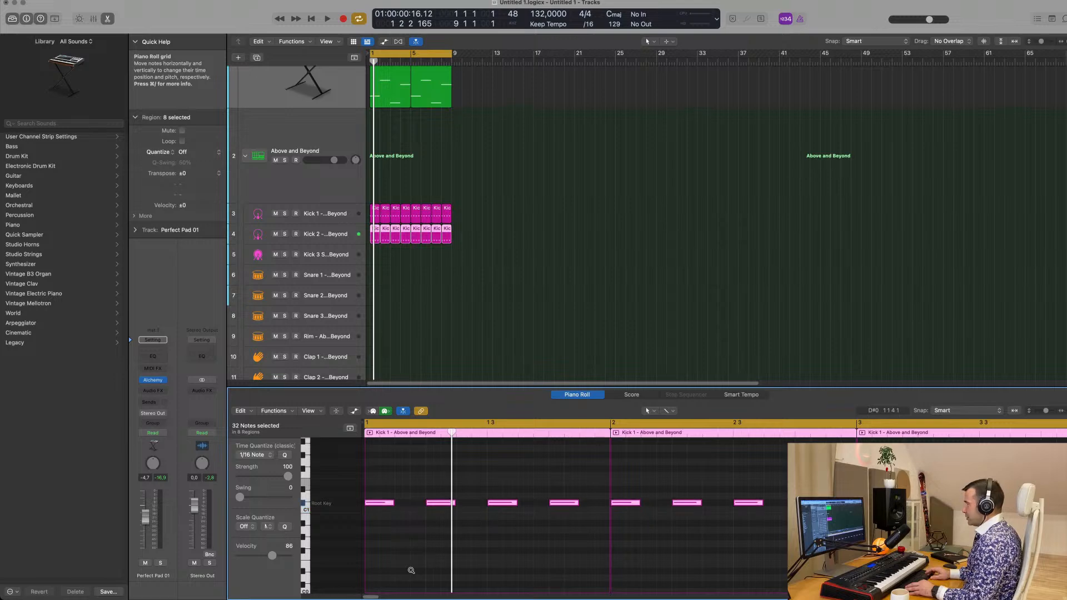
pyautogui.press('space')
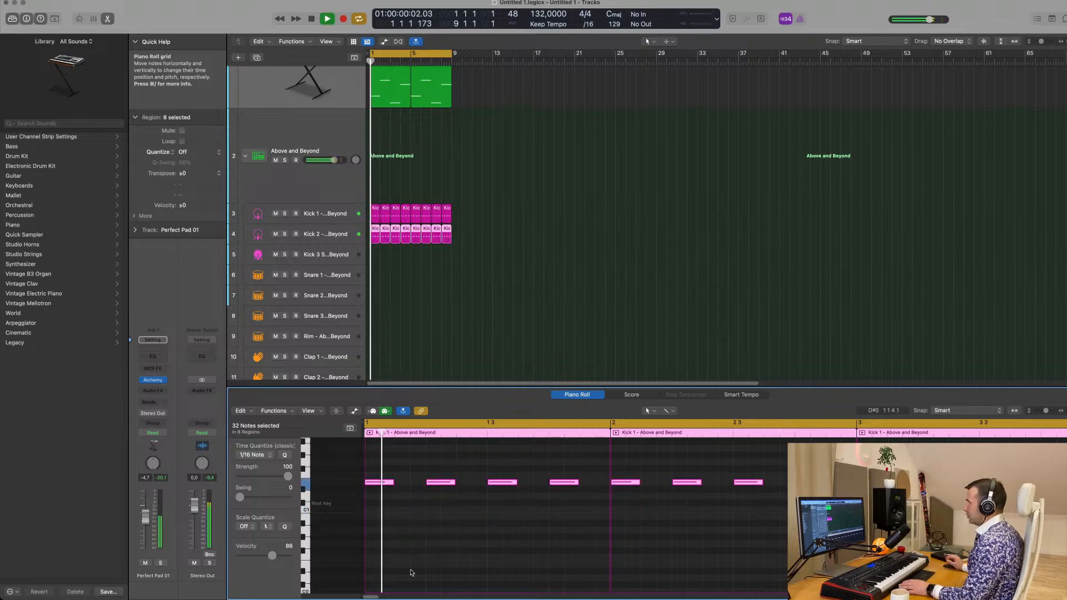
# Set the project key signature to E minor and restart playback
pyautogui.click(608, 14)
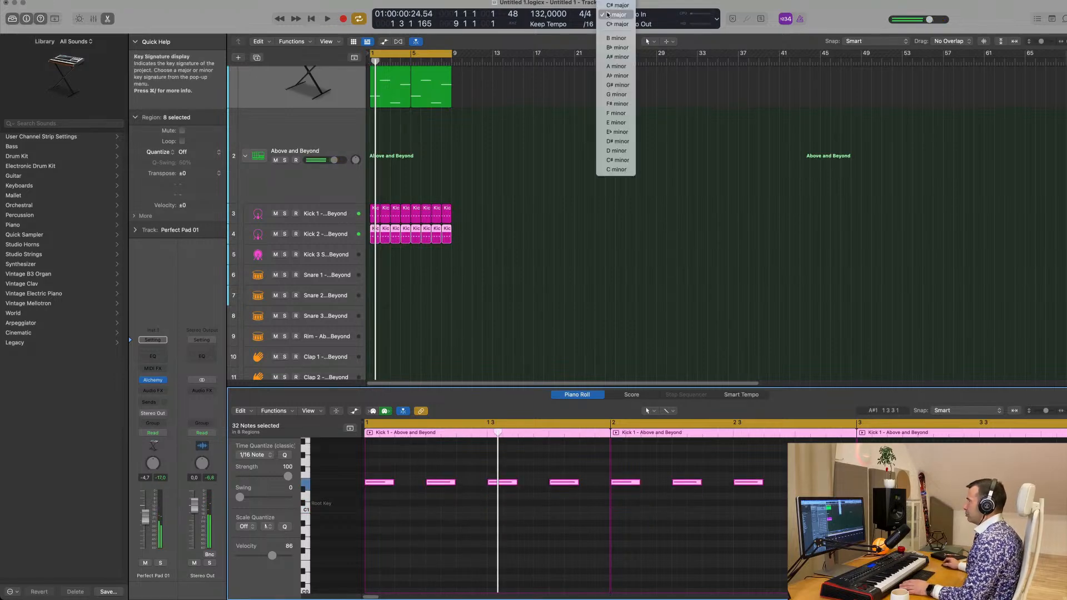
pyautogui.click(618, 123)
pyautogui.click(498, 159)
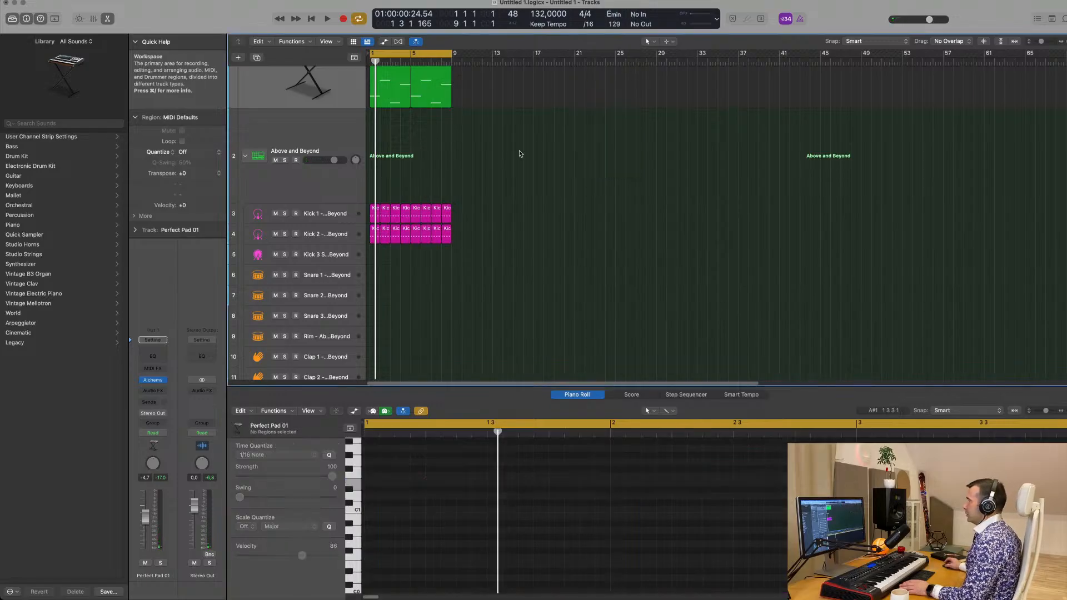
pyautogui.press('space')
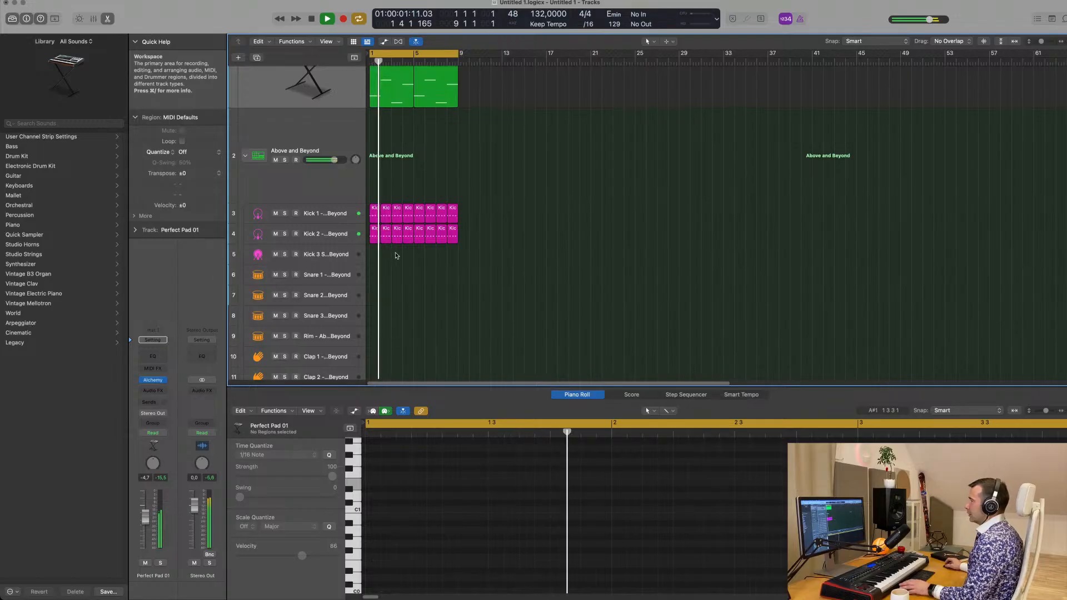
# Transpose all notes in the Kick 2 track's regions down one octave to E0
pyautogui.moveTo(484, 232); pyautogui.dragTo(376, 245)
pyautogui.click(454, 539)
pyautogui.press('super+a')
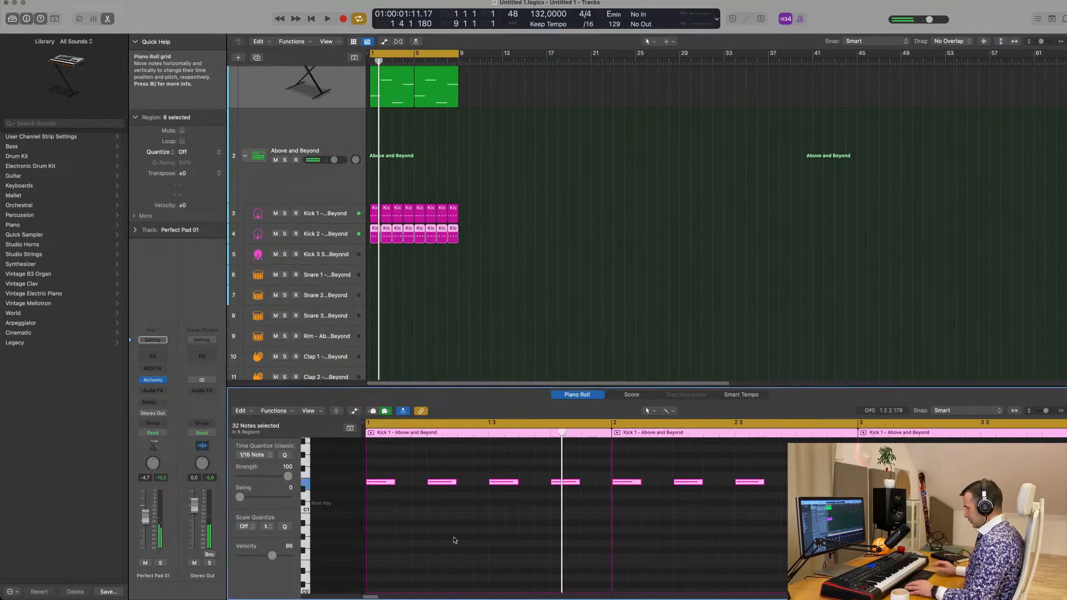
pyautogui.hotkey('alt', 'shift', 'Down')
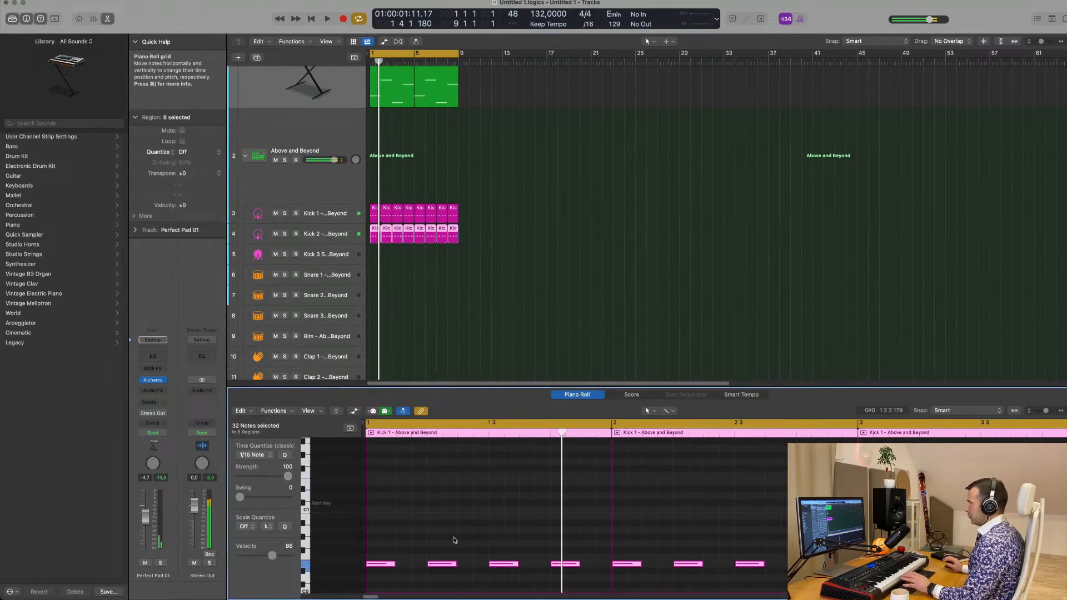
# Play back the loop to hear the two layered kicks together with the pad
pyautogui.press('space')
pyautogui.scroll(-3, 450, 195)
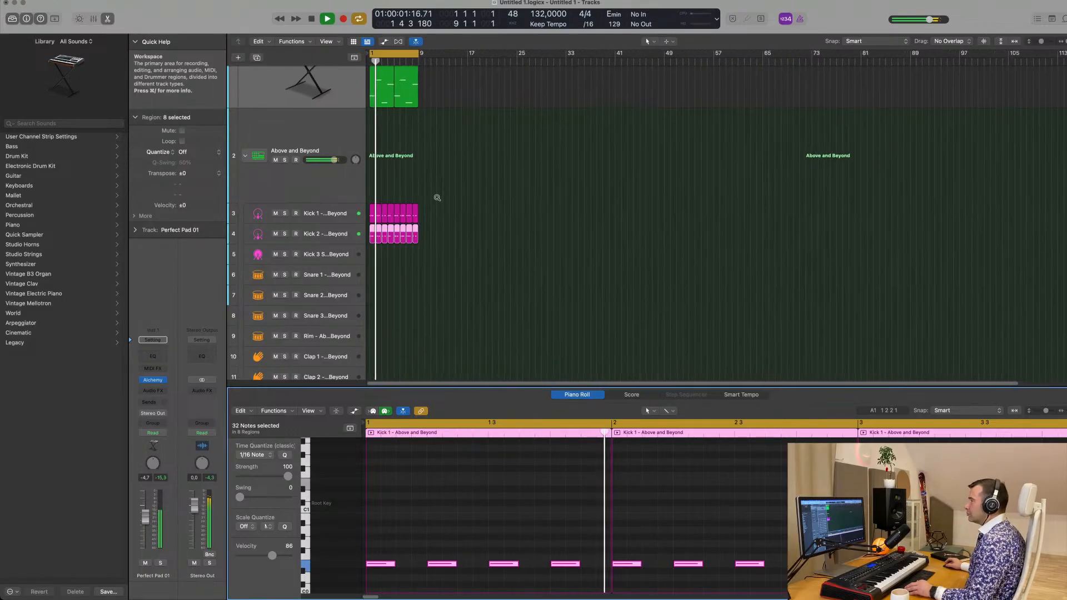
pyautogui.scroll(2, 438, 197)
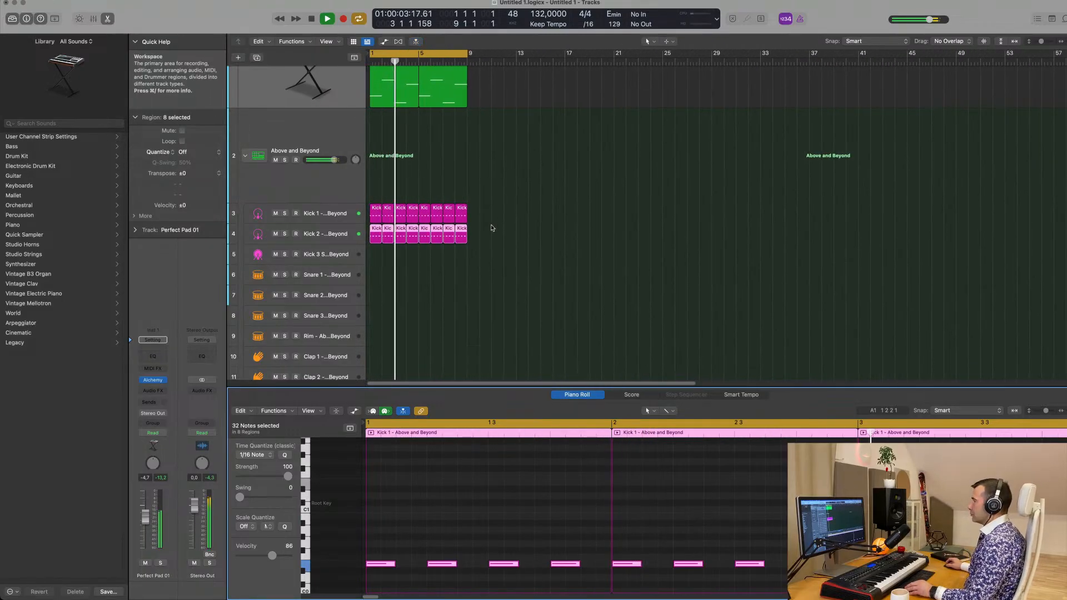
pyautogui.press('space')
pyautogui.press('space')
pyautogui.scroll(-1, 493, 228)
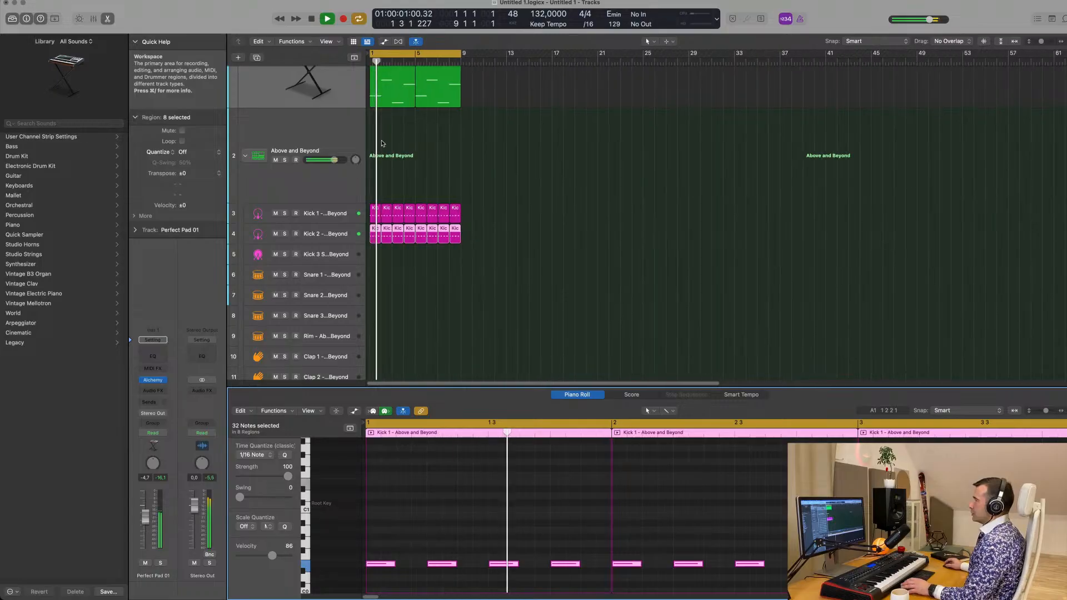
pyautogui.scroll(3, 295, 135)
pyautogui.press('space')
# Open the Perfect Pad 01 track's Alchemy instrument during playback, set the knob between Delay and Amp LFO to 21.8 %, and close it
pyautogui.click(292, 134)
pyautogui.press('space')
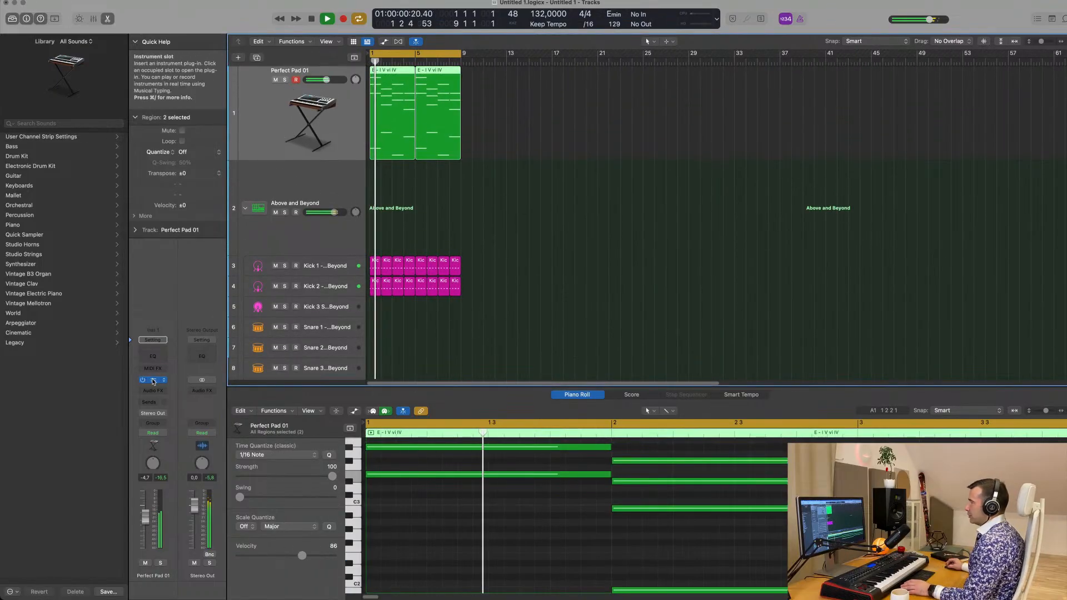
pyautogui.click(153, 380)
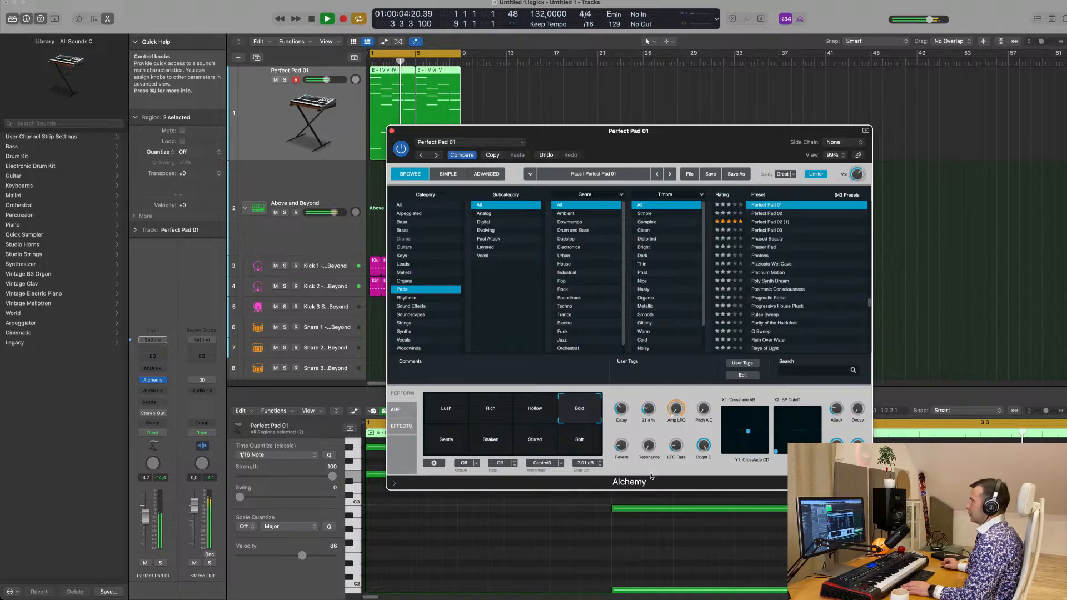
pyautogui.moveTo(648, 413); pyautogui.dragTo(647, 410)
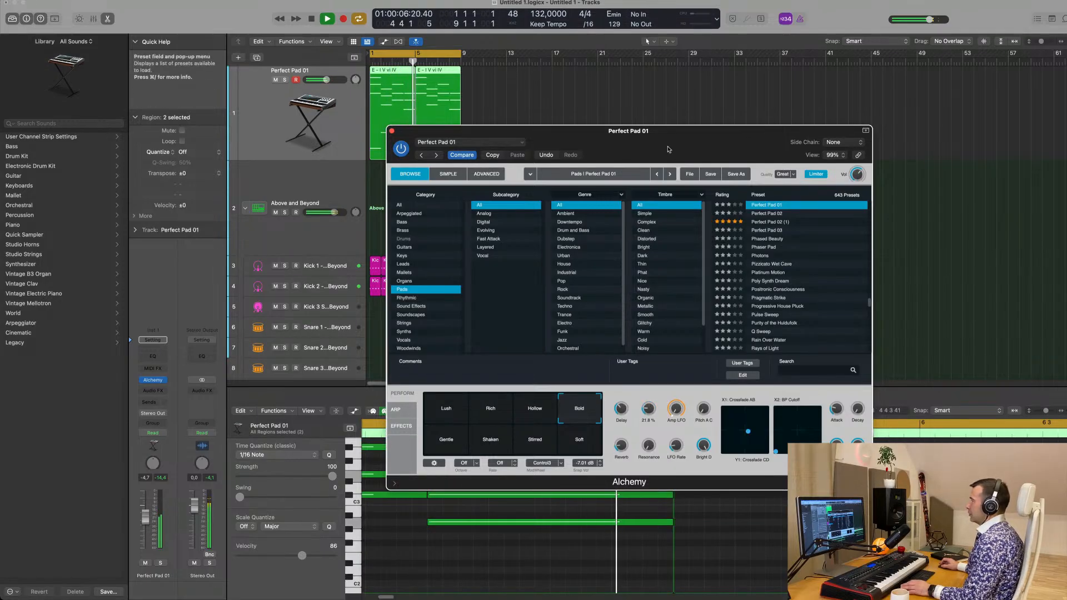
pyautogui.moveTo(681, 139); pyautogui.dragTo(556, 165)
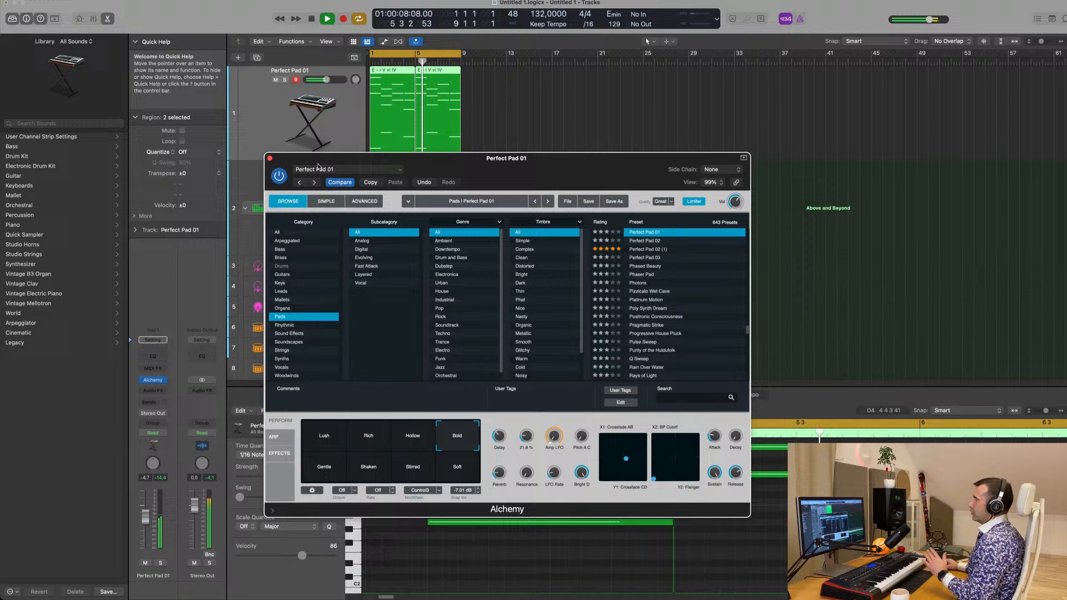
pyautogui.click(266, 159)
# Copy the bar 1 region of the Kick 2 track onto the Snare 1 track
pyautogui.scroll(-3, 626, 221)
pyautogui.press('space')
pyautogui.scroll(-5, 552, 225)
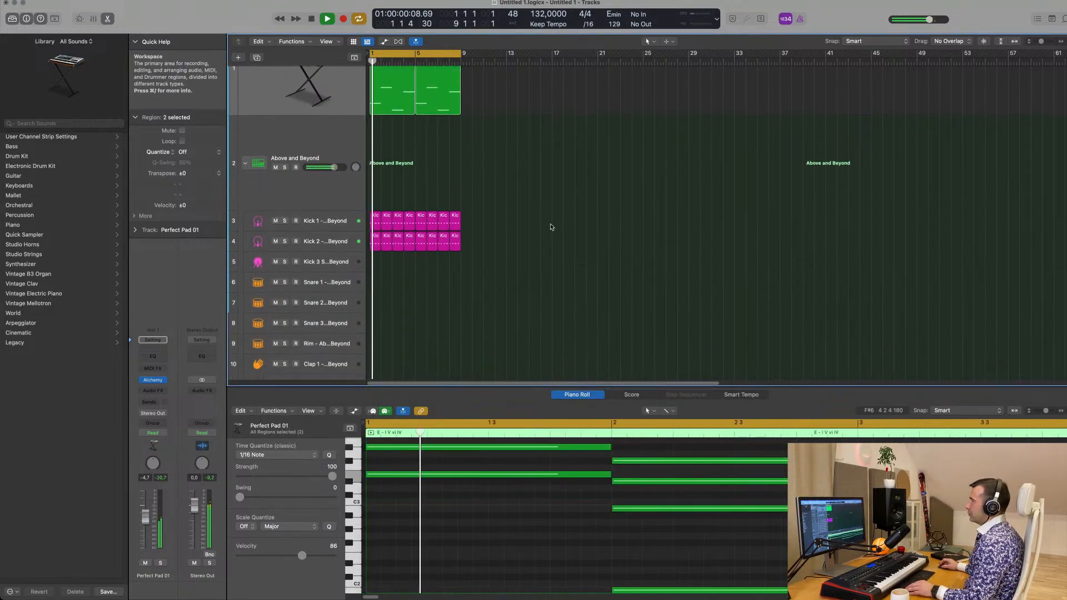
pyautogui.click(547, 205)
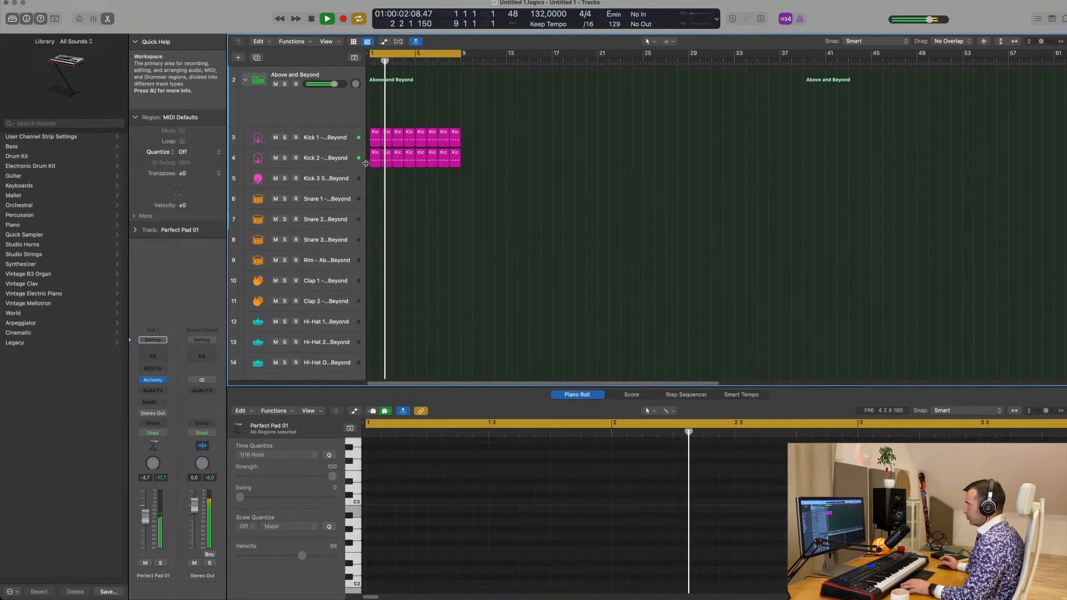
pyautogui.press('space')
pyautogui.click(373, 160)
pyautogui.moveTo(372, 161); pyautogui.dragTo(374, 200)
# Delete the notes on beats 1 and 3 from the Snare 1 track's region
pyautogui.moveTo(398, 482); pyautogui.dragTo(356, 532)
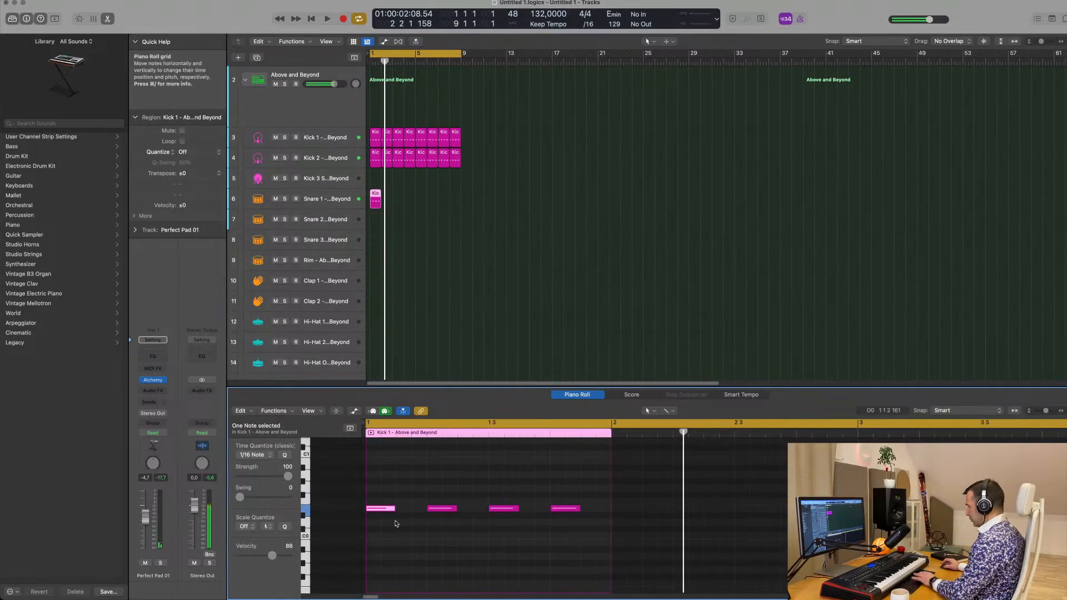
pyautogui.click(503, 508)
pyautogui.press('Delete')
# Transpose the two remaining snare notes up two octaves to E2 while playing the loop
pyautogui.moveTo(403, 474); pyautogui.dragTo(584, 547)
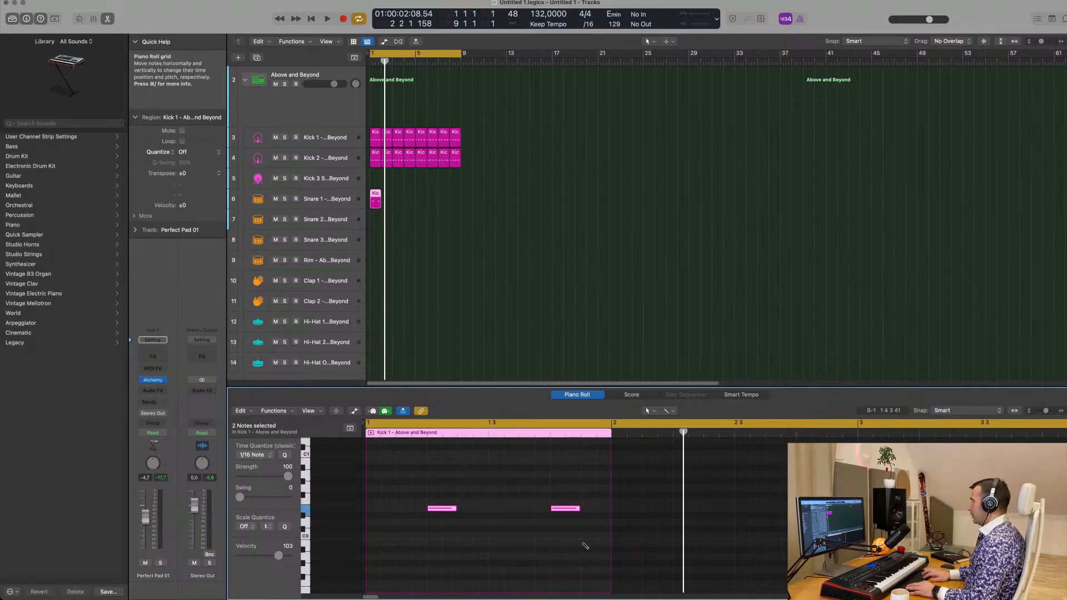
pyautogui.press('space')
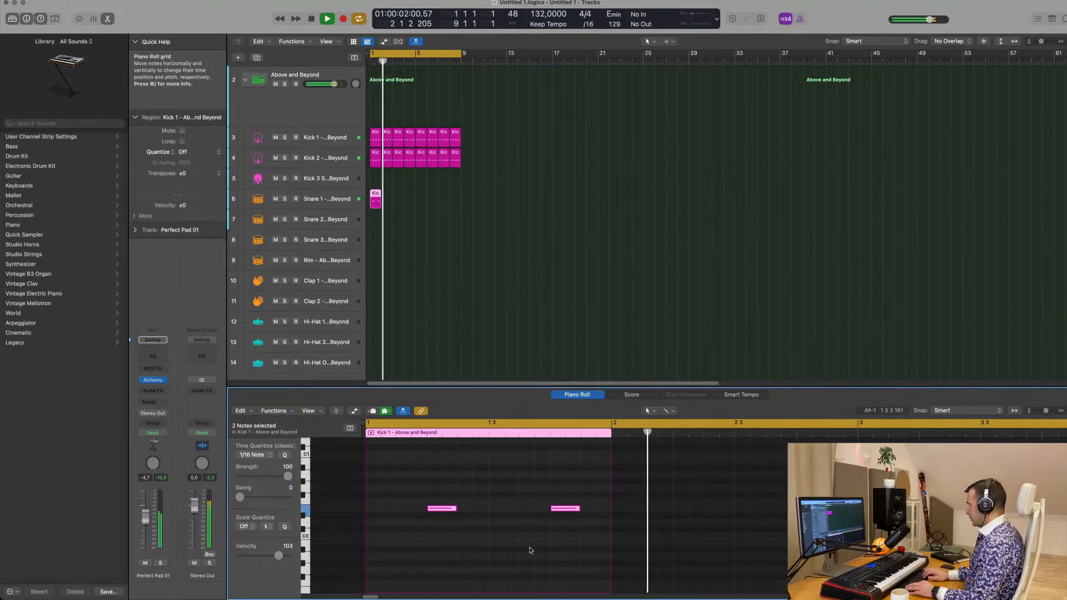
pyautogui.hotkey('alt', 'shift', 'Up')
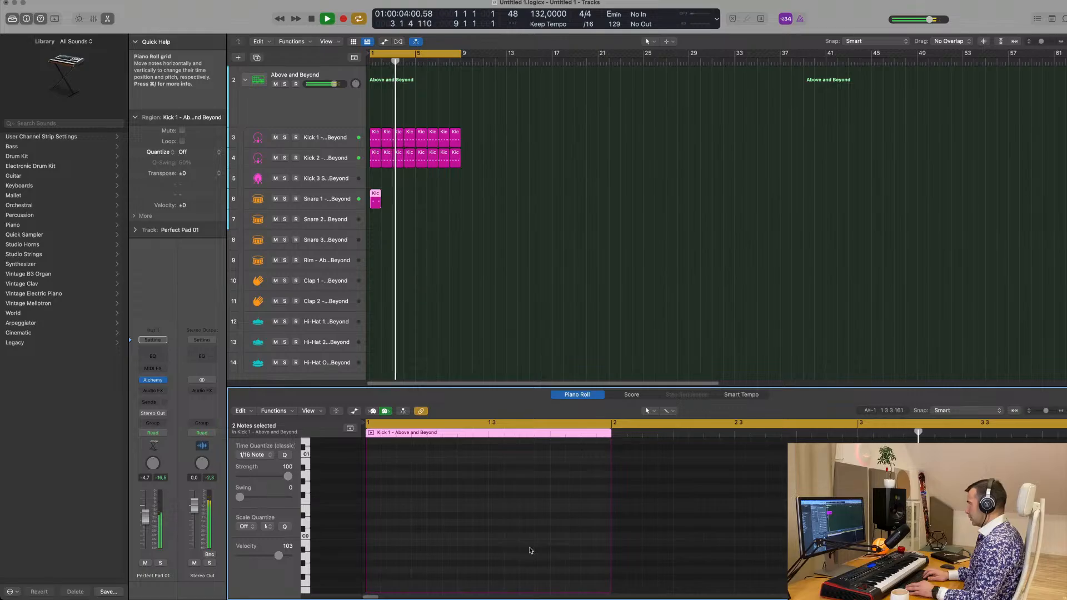
pyautogui.scroll(4, 526, 550)
pyautogui.scroll(2, 521, 551)
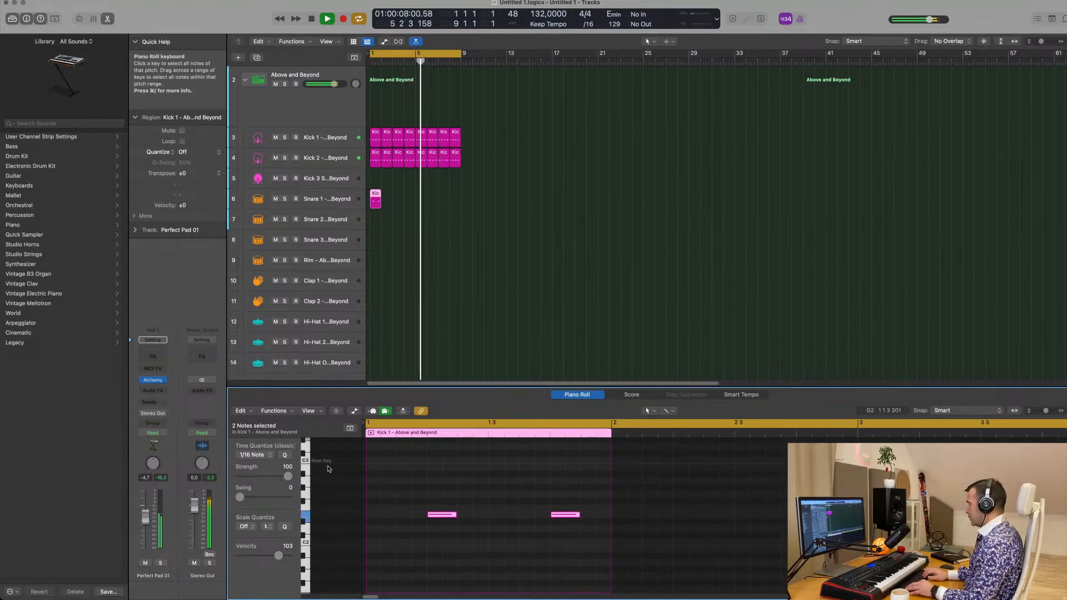
pyautogui.press('space')
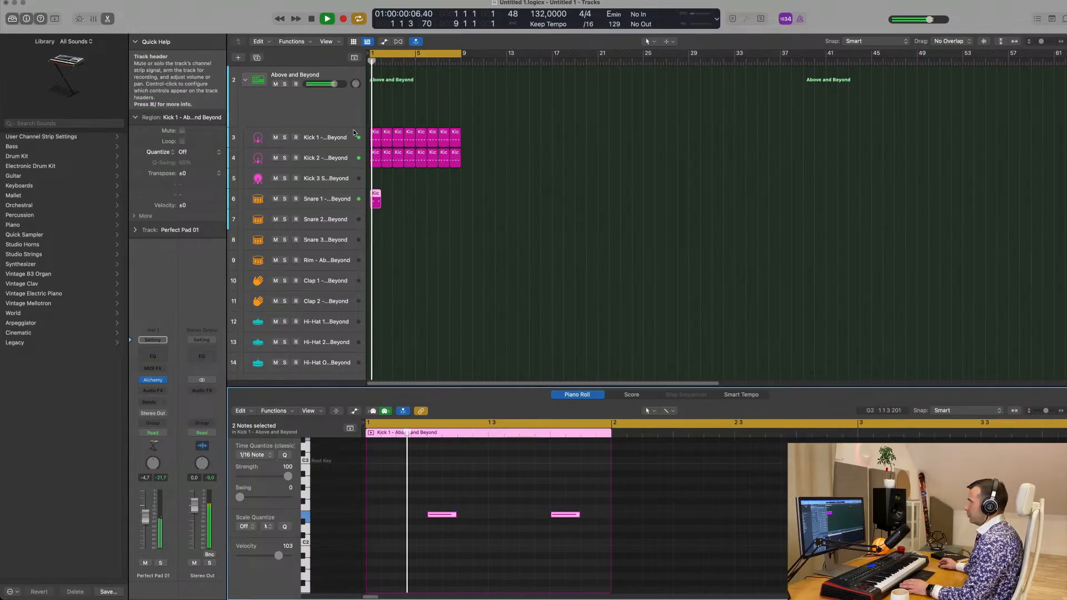
# Repeat the one-bar Snare 1 region until it fills bars 1 to 8
pyautogui.click(376, 201)
pyautogui.press('space')
pyautogui.press('space')
pyautogui.press('super+r')
pyautogui.press('super+r')
pyautogui.press('super+r')
pyautogui.press('super+r')
pyautogui.press('super+r')
pyautogui.press('super+r')
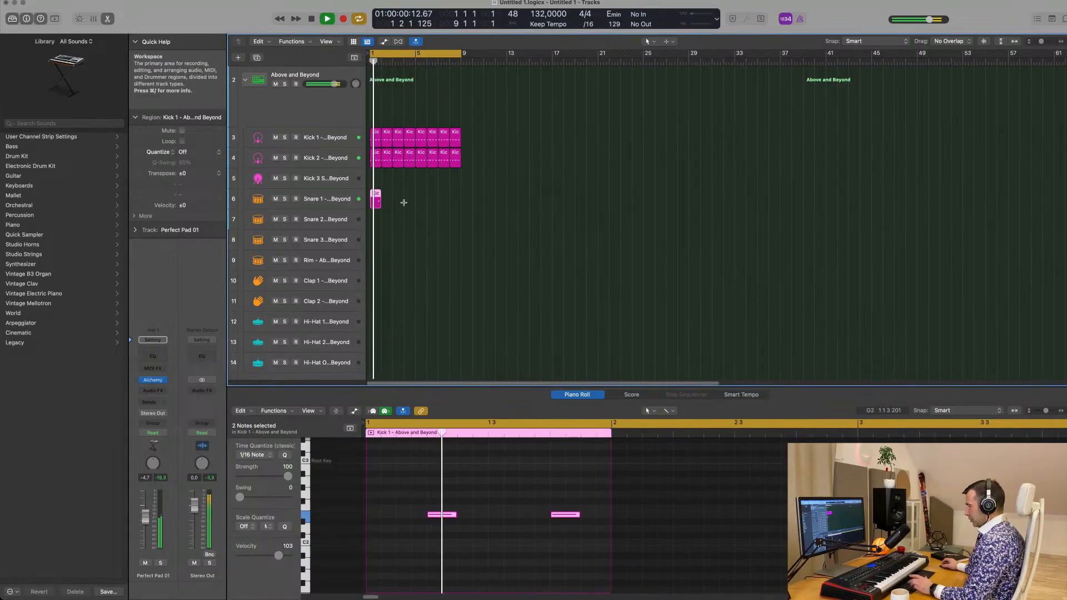
pyautogui.press('super+r')
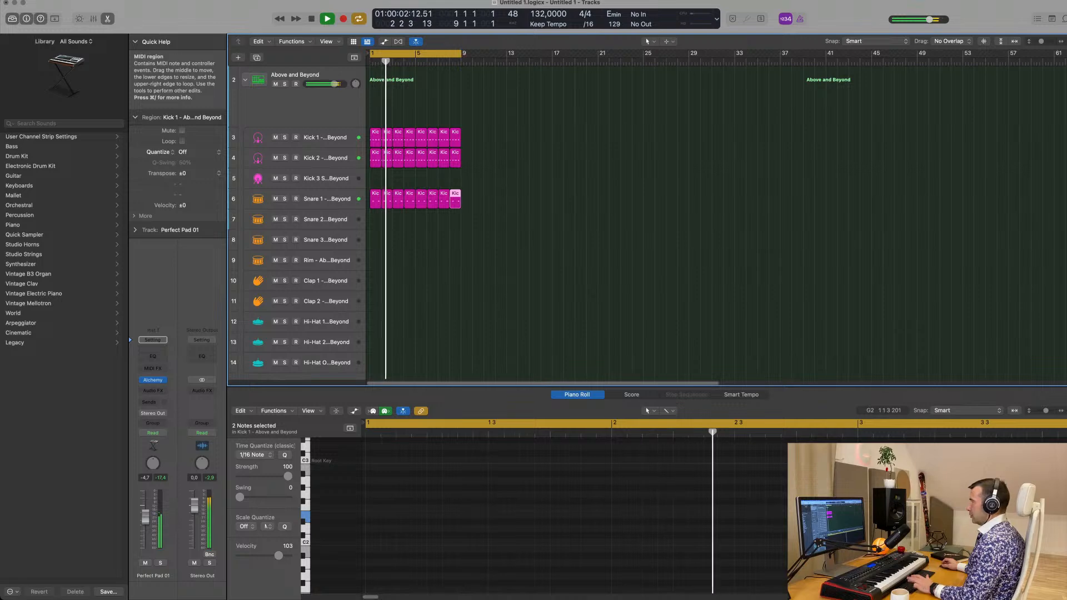
# Select the Snare 1 track and lower its volume to about -2.8 dB while the loop plays
pyautogui.press('space')
pyautogui.press('space')
pyautogui.click(349, 201)
pyautogui.press('space')
pyautogui.press('space')
pyautogui.moveTo(154, 504); pyautogui.dragTo(149, 525)
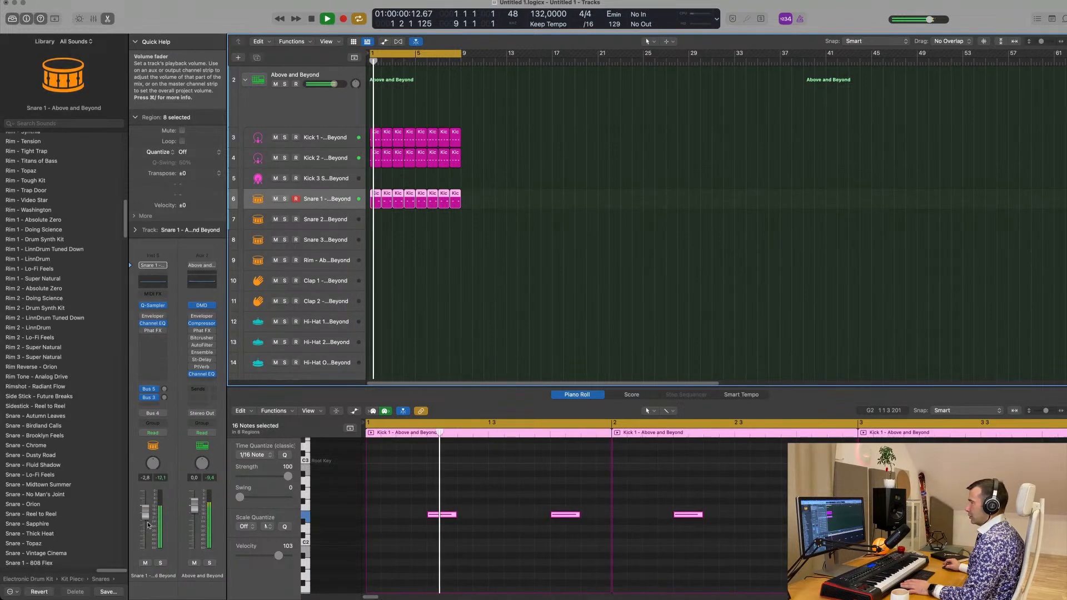
# Try the eight snare regions on the Snare 2 and Snare 3 tracks during playback, and return them to the Snare 1 track
pyautogui.press('space')
pyautogui.moveTo(498, 198); pyautogui.dragTo(398, 231)
pyautogui.press('space')
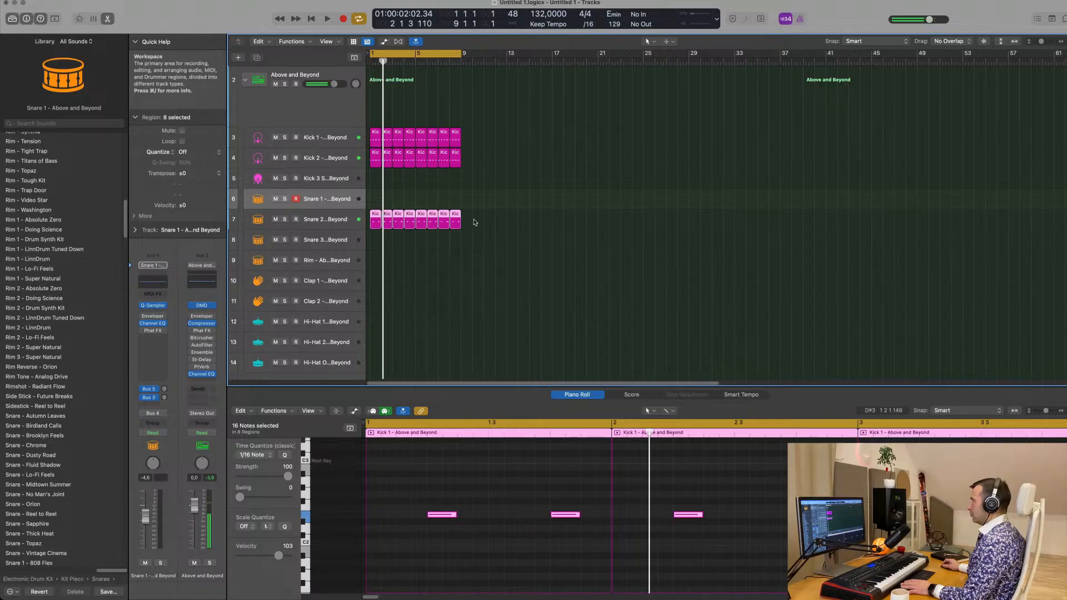
pyautogui.press('space')
pyautogui.moveTo(376, 221); pyautogui.dragTo(374, 238)
pyautogui.press('space')
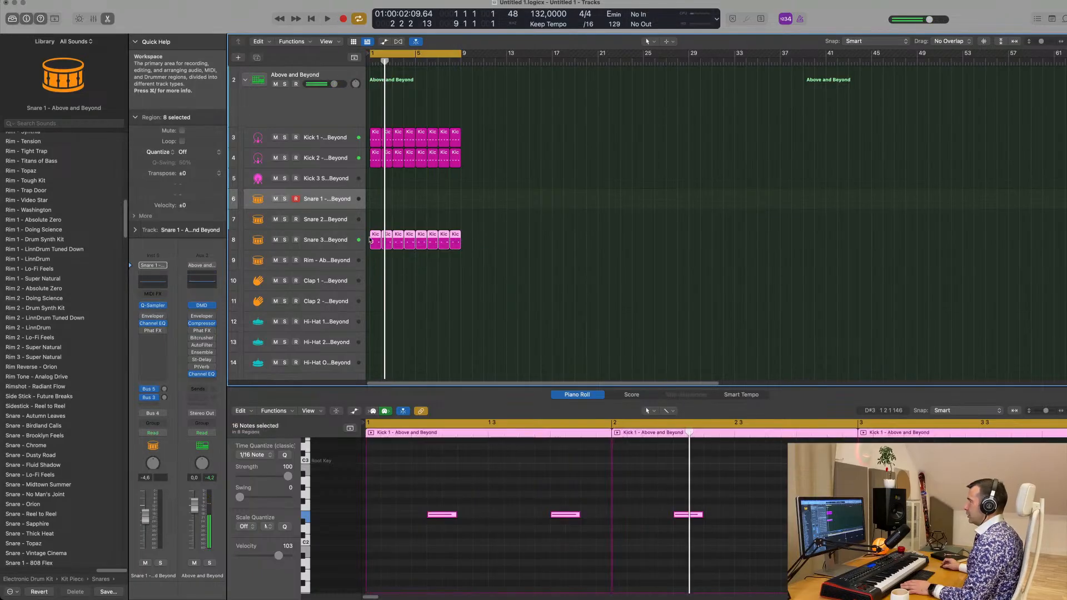
pyautogui.moveTo(376, 231); pyautogui.dragTo(375, 194)
pyautogui.press('space')
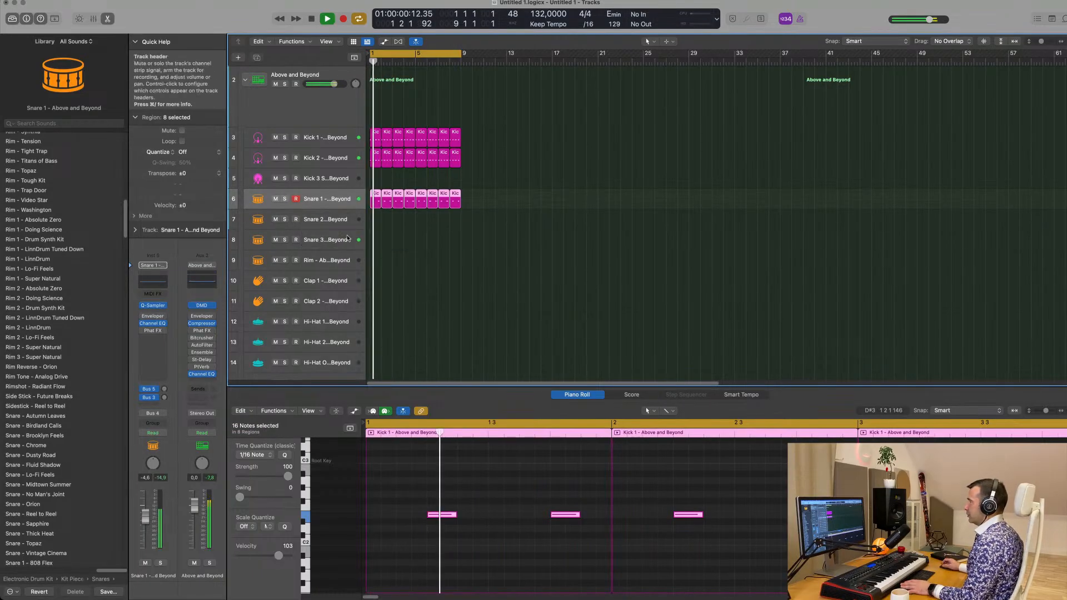
pyautogui.press('space')
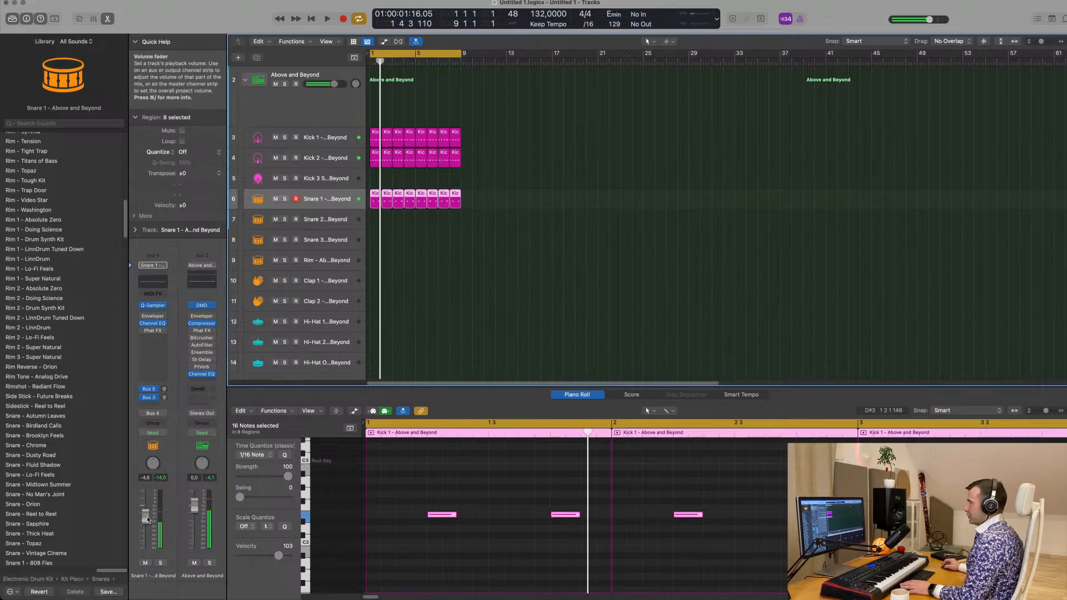
# Lower the Snare 1 track's volume to about -7.6 dB while the loop plays
pyautogui.press('space')
pyautogui.moveTo(148, 525); pyautogui.dragTo(143, 531)
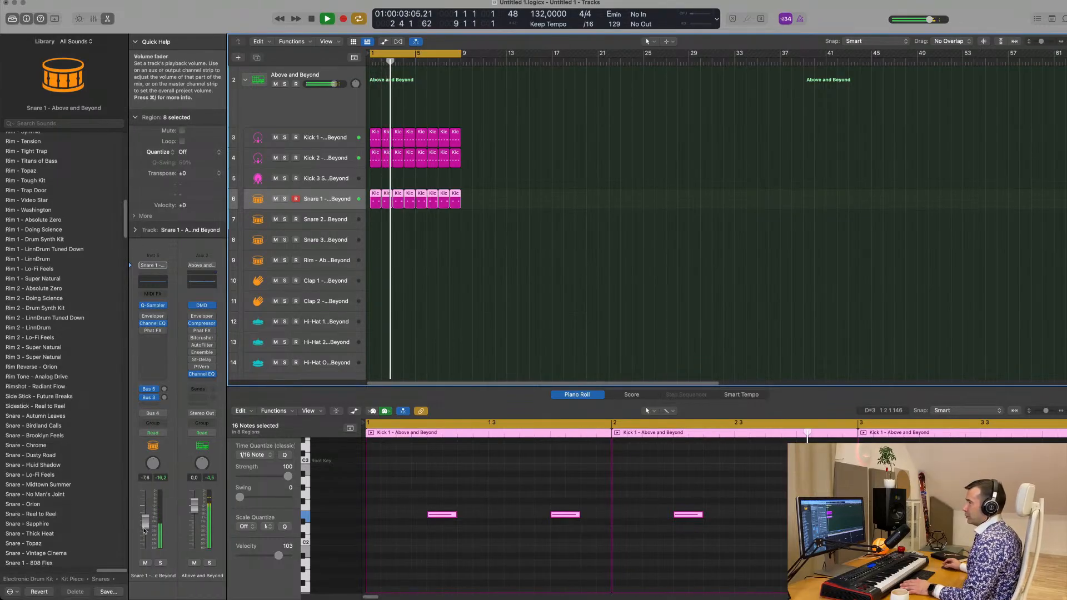
pyautogui.click(433, 325)
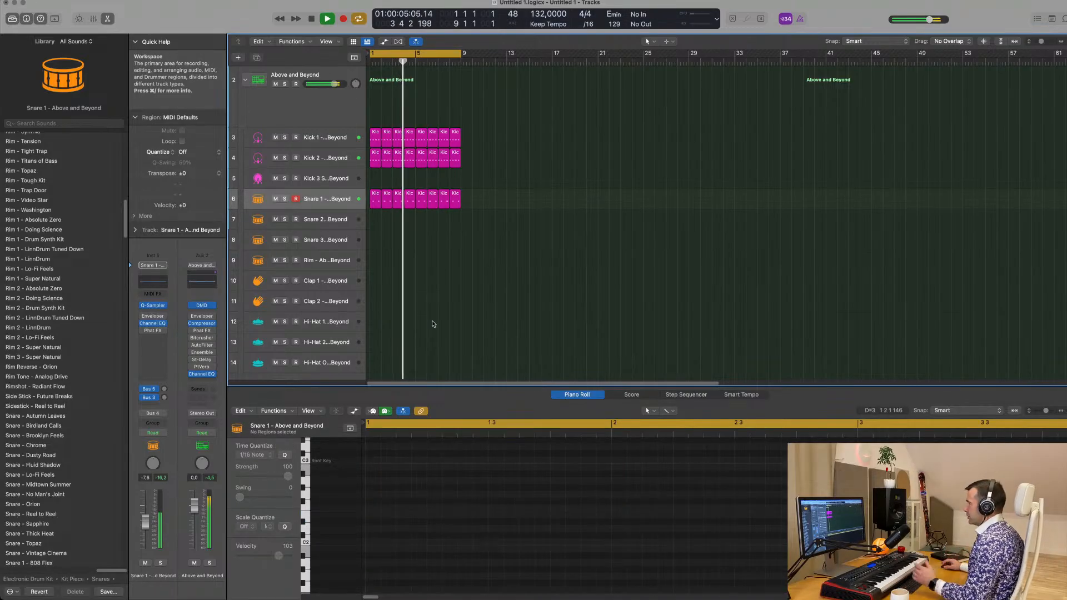
# Stop playback and copy the first one-bar Kick 2 region onto the Hi-Hat 1 track
pyautogui.scroll(-3, 433, 333)
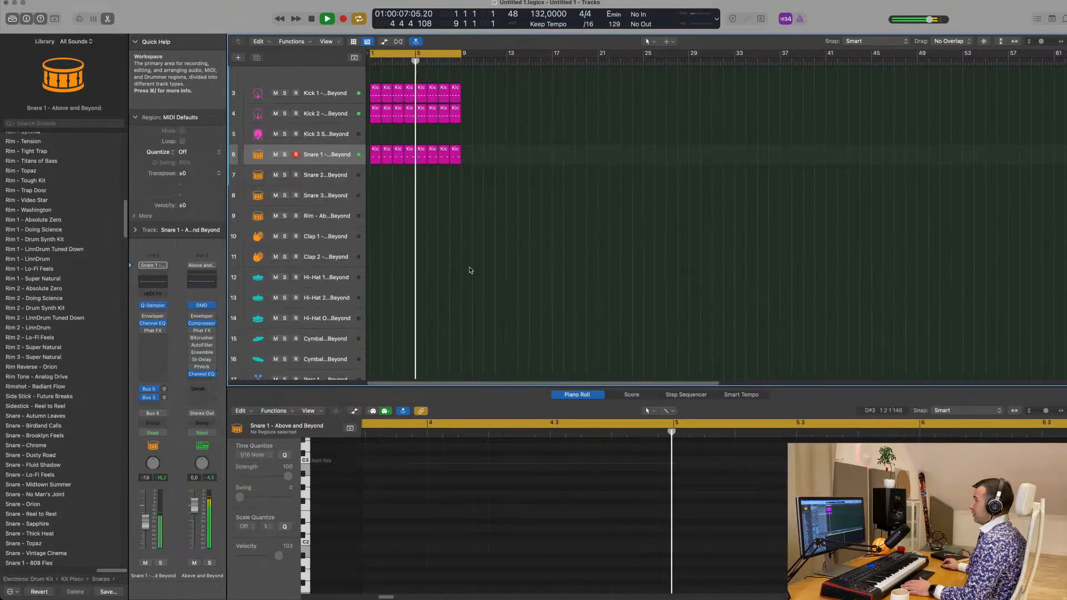
pyautogui.press('space')
pyautogui.moveTo(377, 121); pyautogui.dragTo(380, 291)
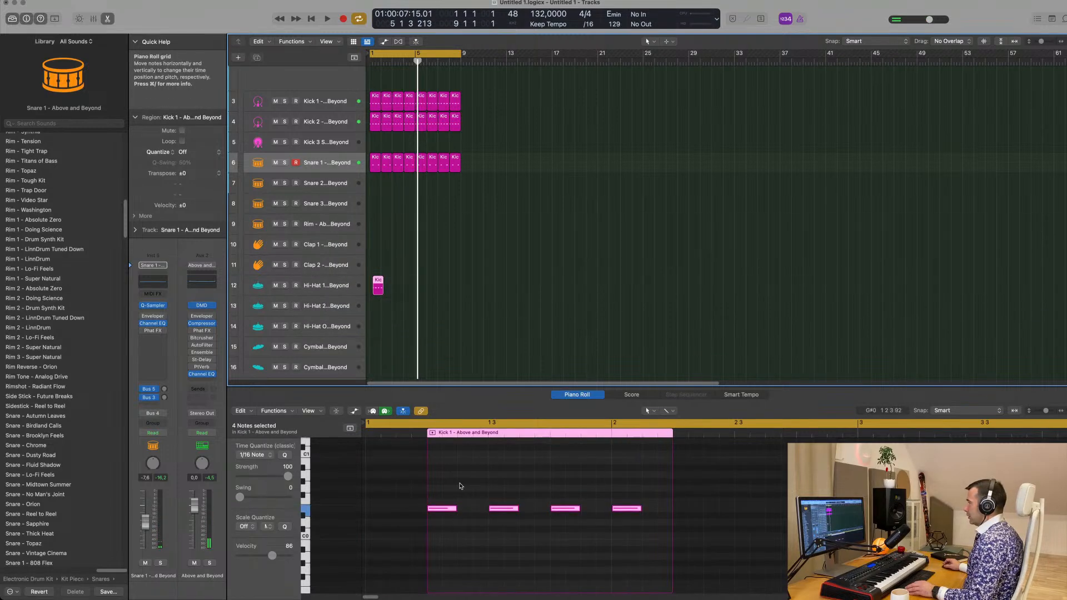
# Transpose the four hi-hat notes up two octaves to E2 and shift them forward by half a beat onto the offbeats
pyautogui.moveTo(444, 489); pyautogui.dragTo(660, 539)
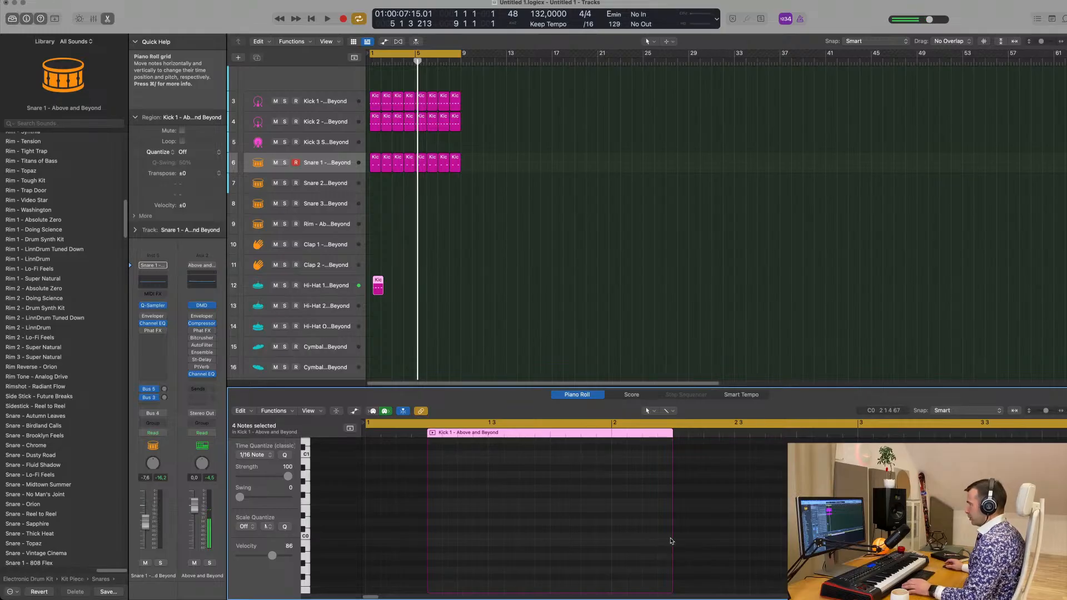
pyautogui.scroll(5, 566, 553)
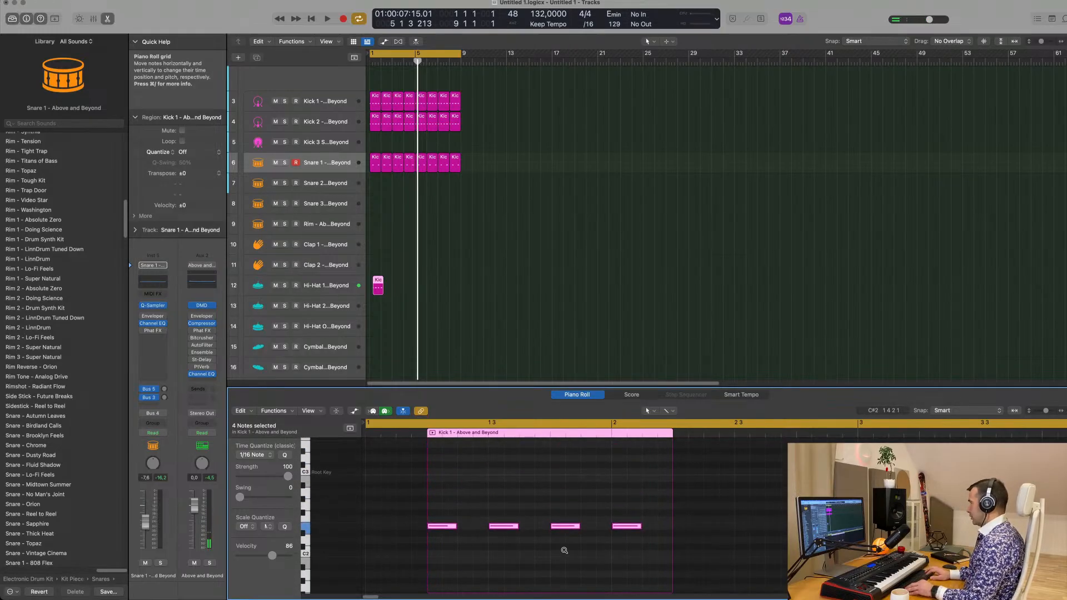
pyautogui.press('space')
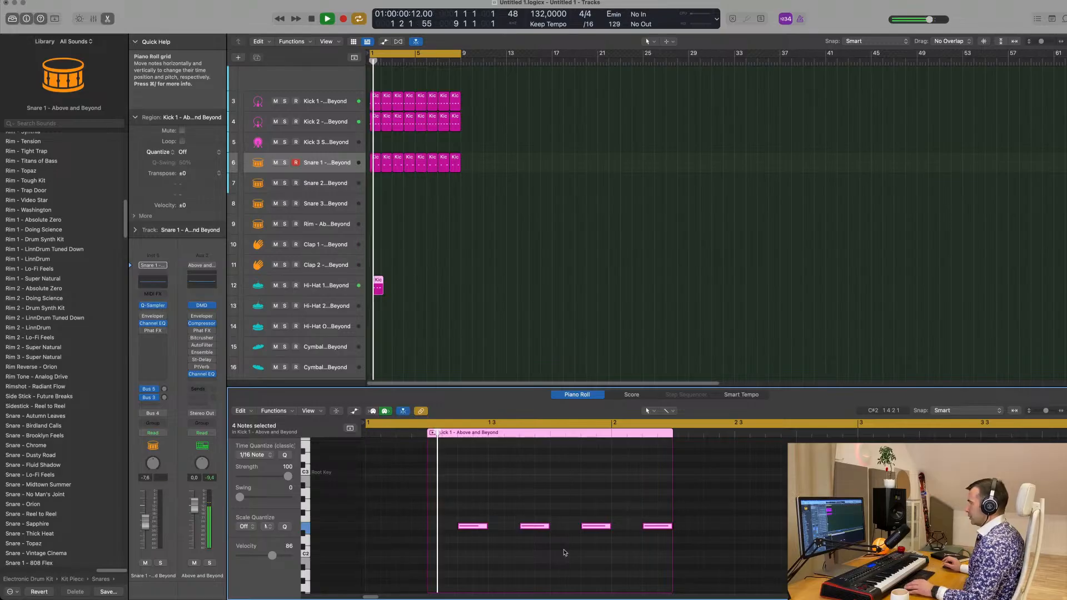
pyautogui.press('space')
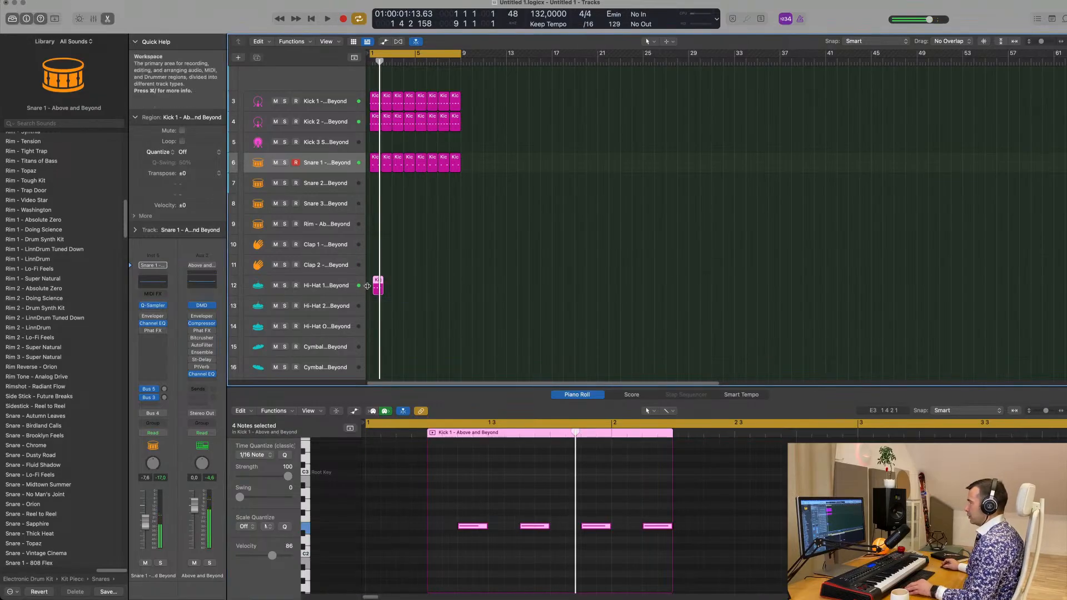
# Align the hi-hat region to the start of bar 1 and repeat it until it fills bars 1 to 8
pyautogui.scroll(8, 368, 286)
pyautogui.hscroll(-2, 367, 286)
pyautogui.moveTo(396, 285); pyautogui.dragTo(388, 286)
pyautogui.press('super+r')
pyautogui.press('super+r')
pyautogui.press('super+r')
pyautogui.press('super+r')
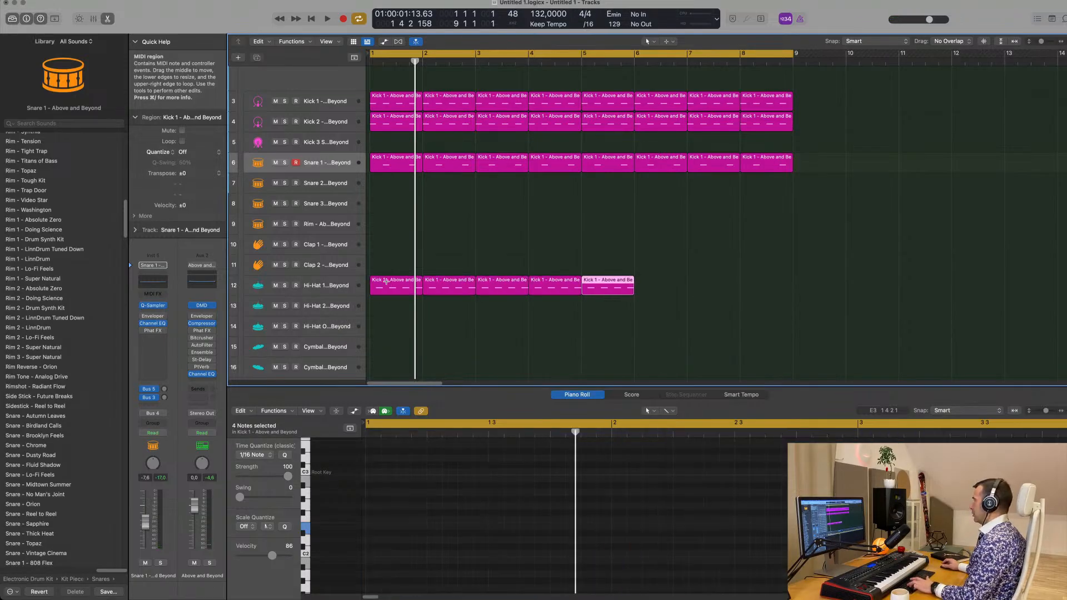
pyautogui.press('super+r')
# Play the full loop, check the Hi-Hat 1 channel and lower the Snare 1 track's volume to about -13.8 dB
pyautogui.press('space')
pyautogui.scroll(-6, 392, 305)
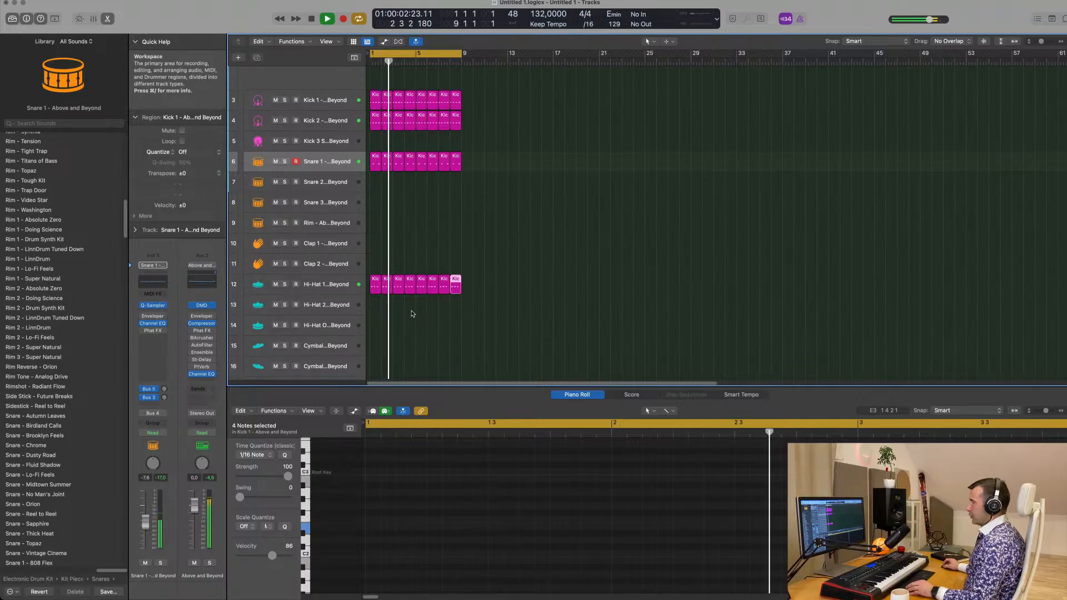
pyautogui.scroll(-1, 422, 292)
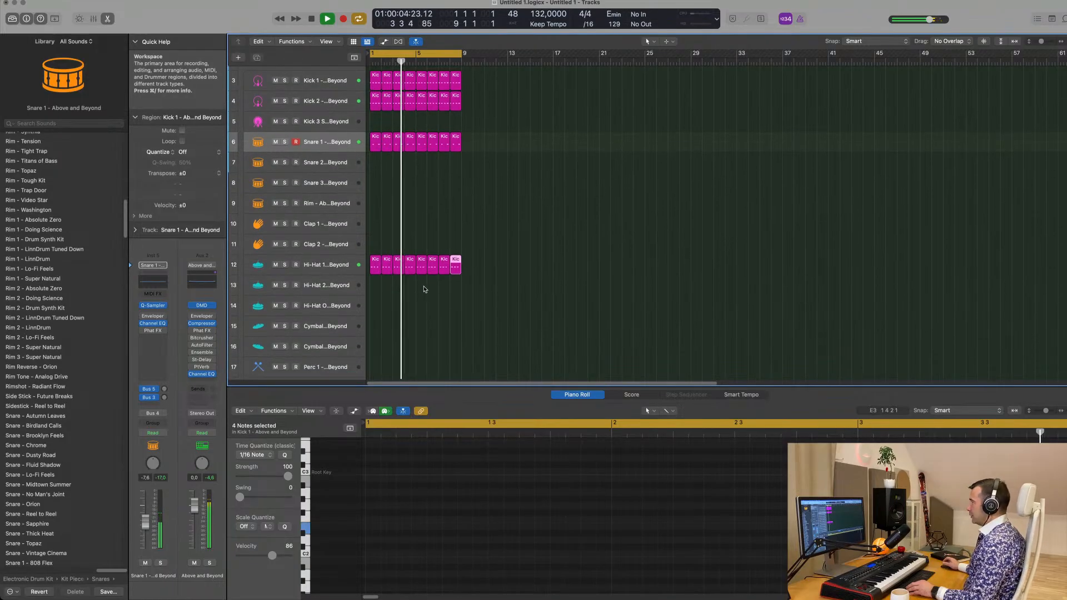
pyautogui.scroll(-3, 424, 289)
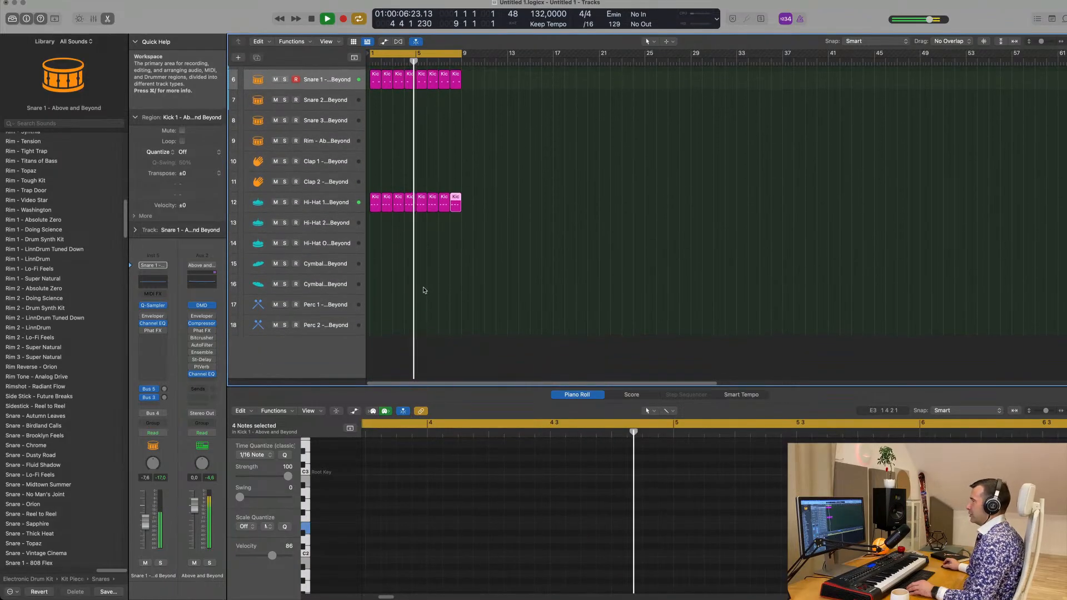
pyautogui.scroll(5, 449, 294)
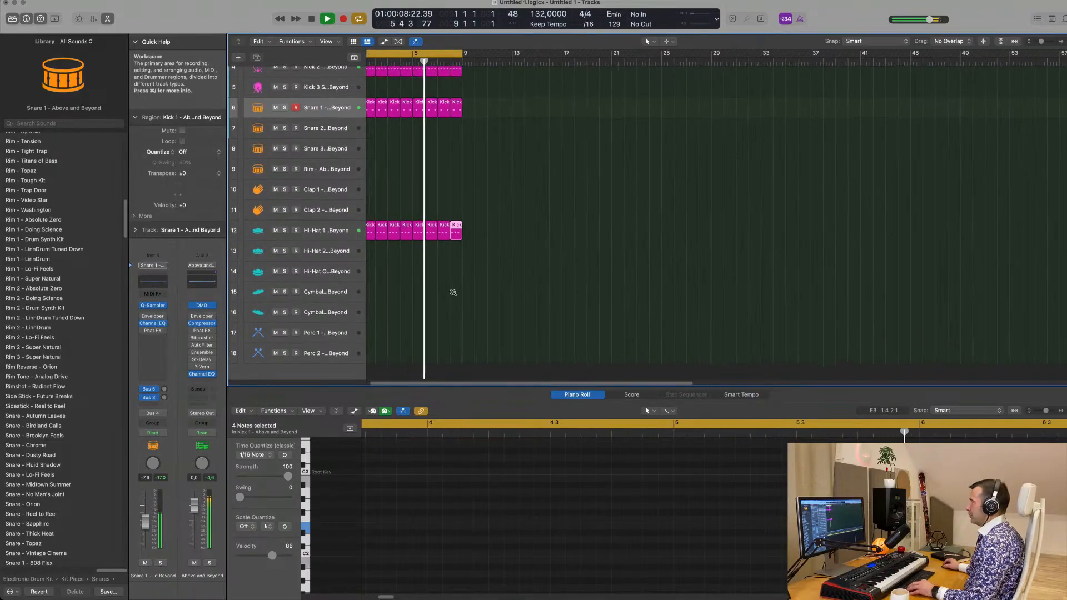
pyautogui.scroll(-5, 471, 293)
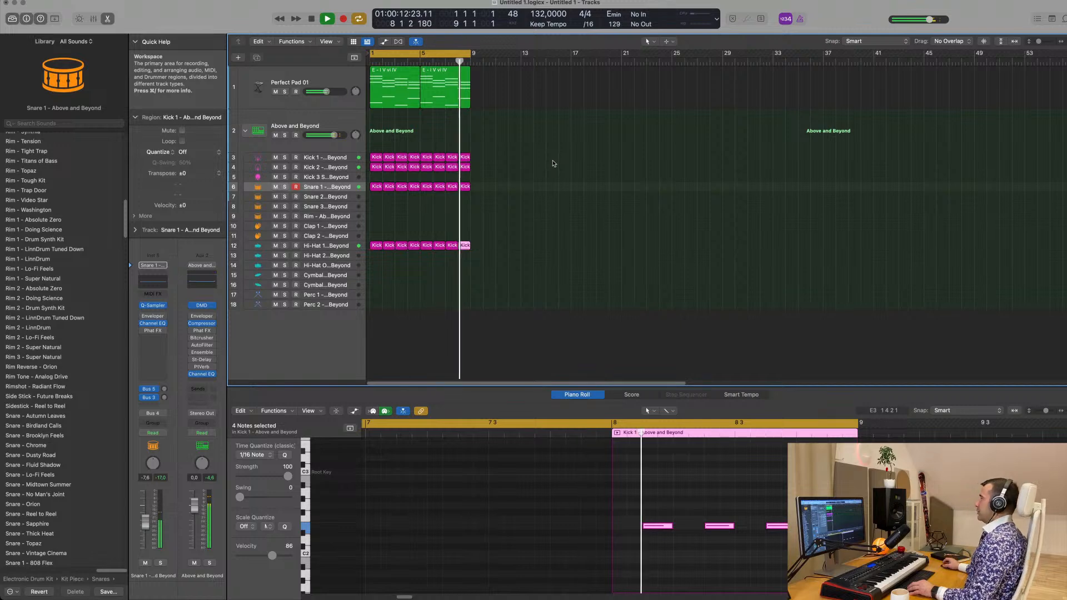
pyautogui.click(329, 245)
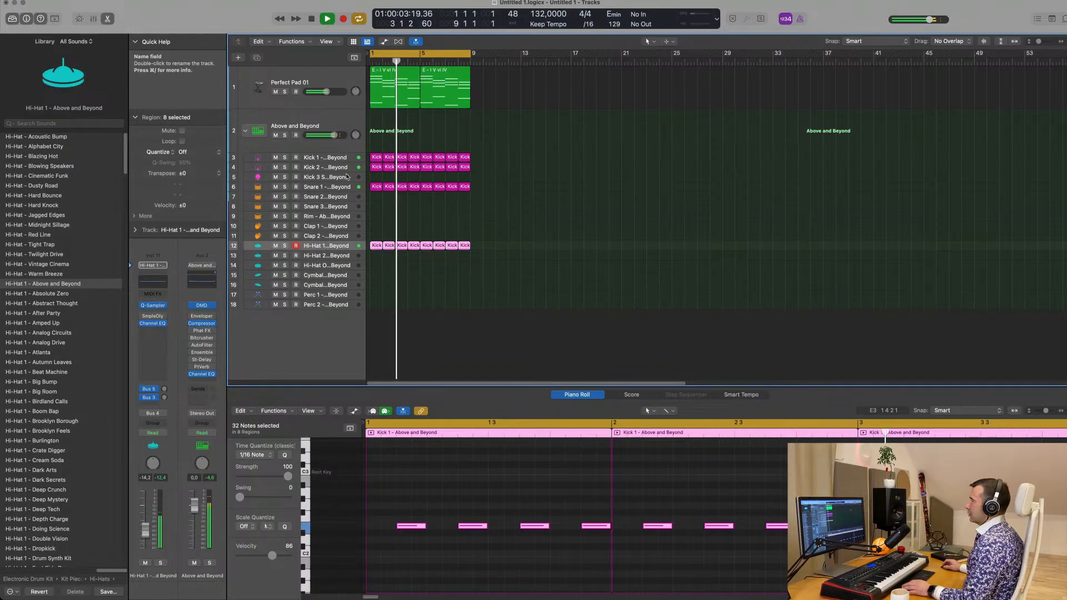
pyautogui.click(345, 189)
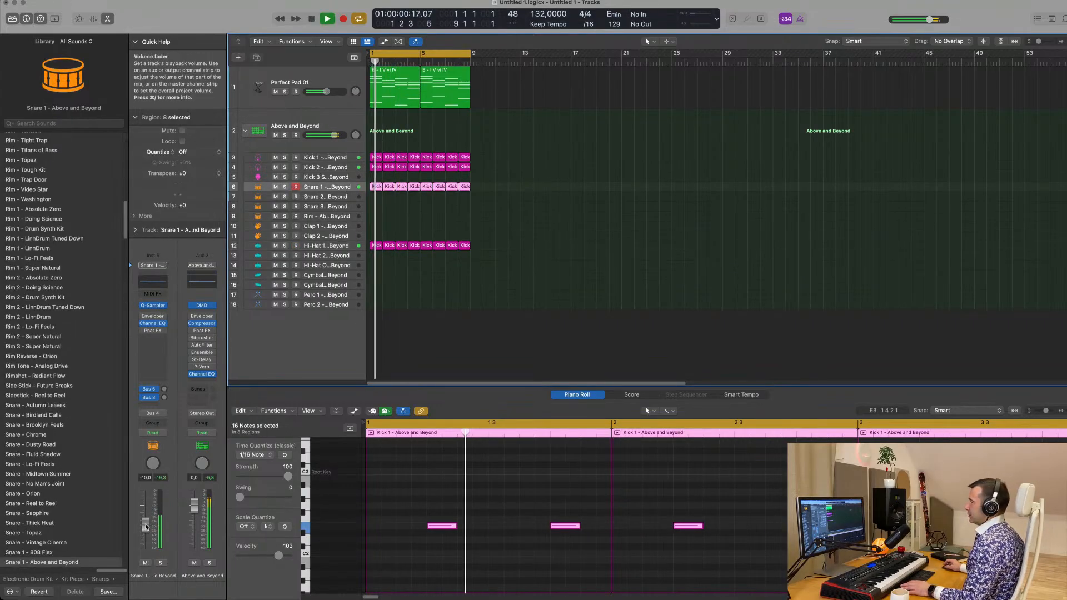
pyautogui.moveTo(146, 529); pyautogui.dragTo(145, 533)
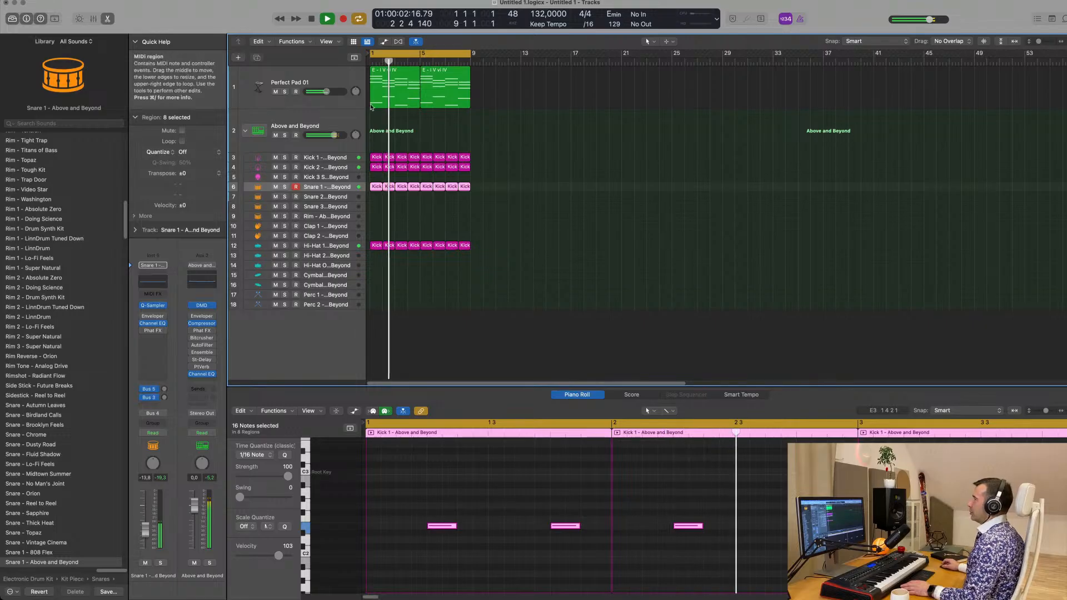
# Duplicate the Perfect Pad 01 track with its settings and copy the first four-bar chord region onto the duplicate at bar 1
pyautogui.click(339, 83)
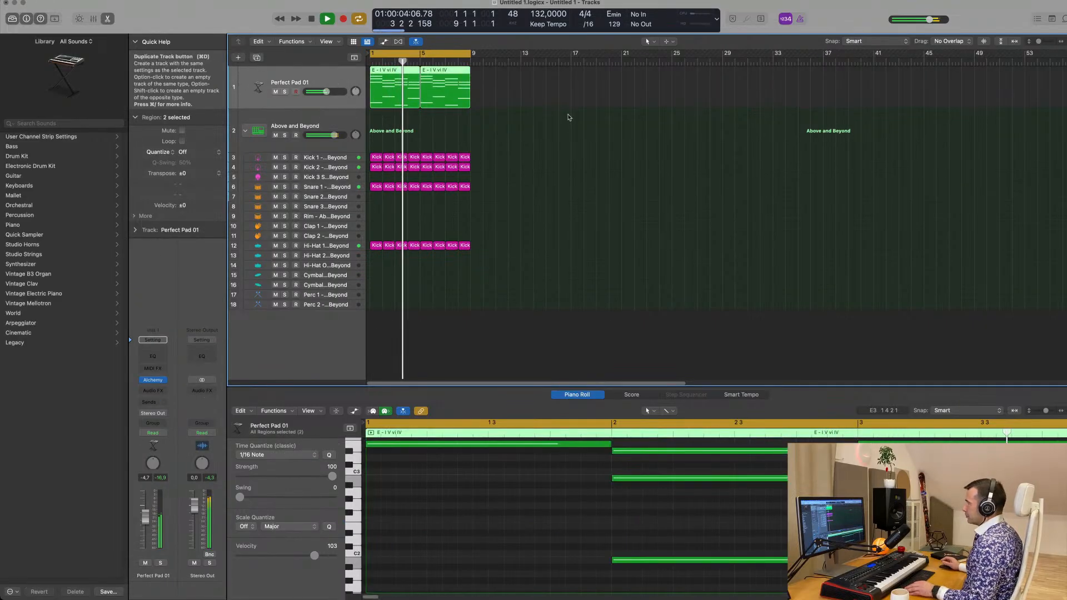
pyautogui.click(257, 57)
pyautogui.press('space')
pyautogui.moveTo(386, 85); pyautogui.dragTo(386, 129)
pyautogui.press('space')
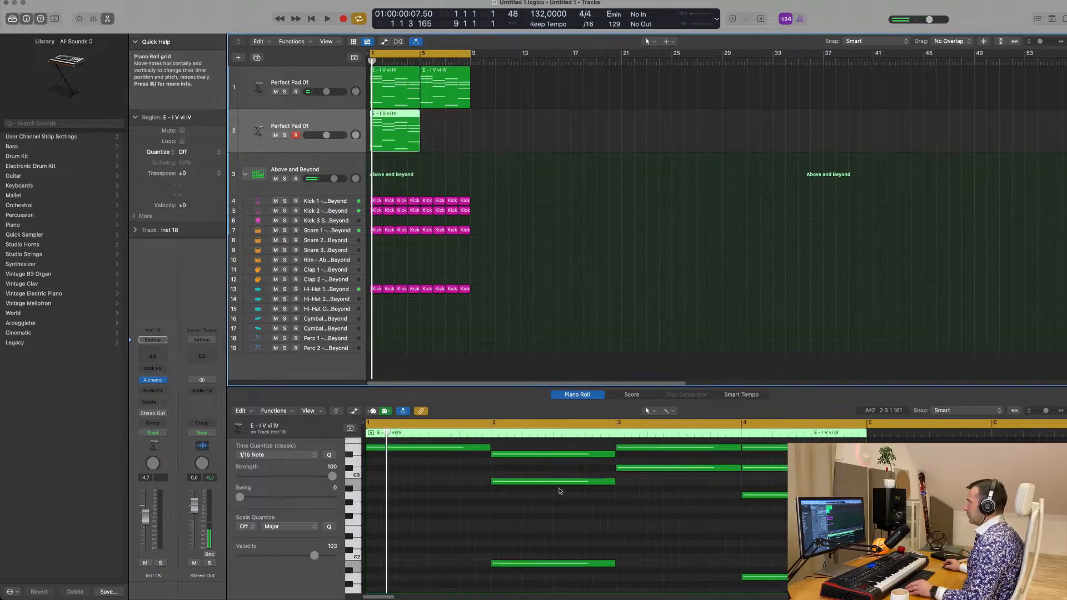
# Delete the upper chord notes from the copied region, keeping only the lowest note in each of the four bars
pyautogui.hscroll(-1, 560, 492)
pyautogui.scroll(-3, 560, 494)
pyautogui.scroll(-3, 559, 493)
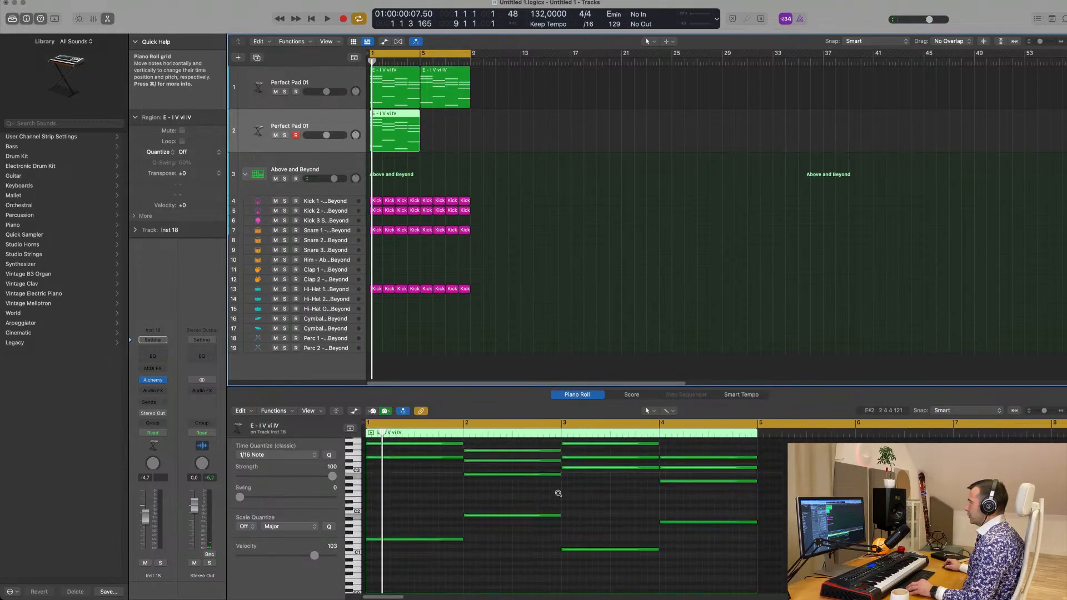
pyautogui.scroll(3, 520, 533)
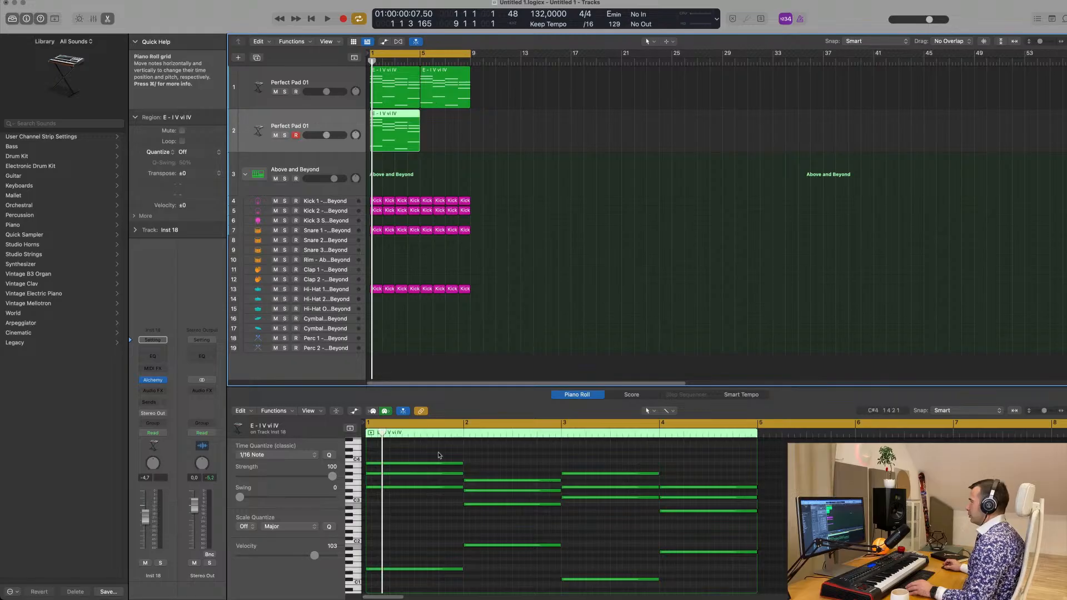
pyautogui.moveTo(440, 456); pyautogui.dragTo(728, 523)
pyautogui.press('Delete')
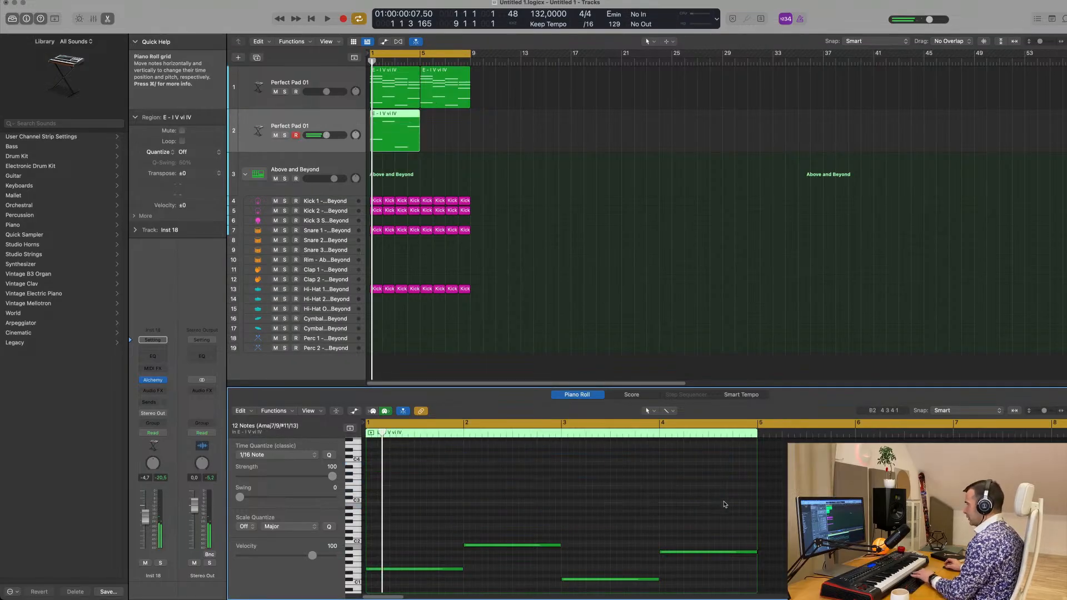
# Shorten all four bass notes to brief stabs at the start of each bar and audition them with the loop
pyautogui.moveTo(436, 512); pyautogui.dragTo(697, 572)
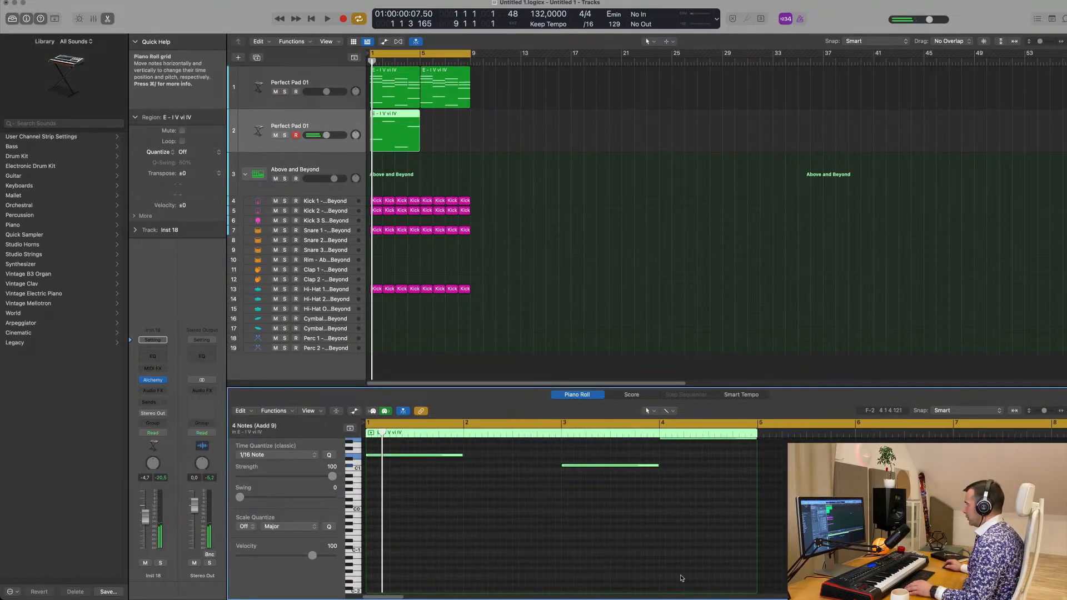
pyautogui.scroll(1, 684, 533)
pyautogui.scroll(2, 675, 493)
pyautogui.moveTo(659, 484); pyautogui.dragTo(576, 484)
pyautogui.press('space')
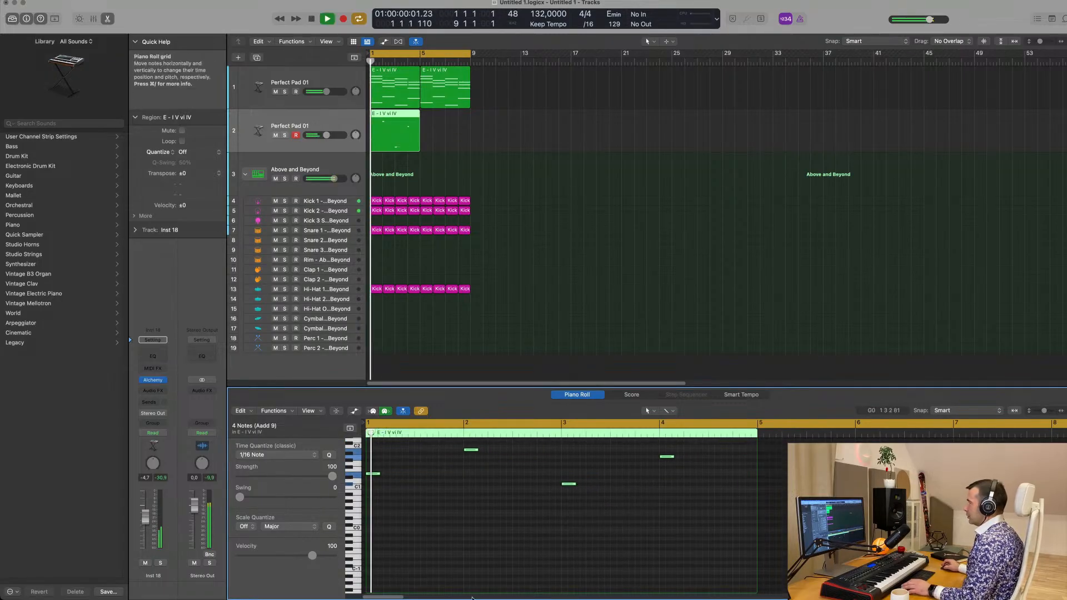
pyautogui.press('space')
pyautogui.press('space')
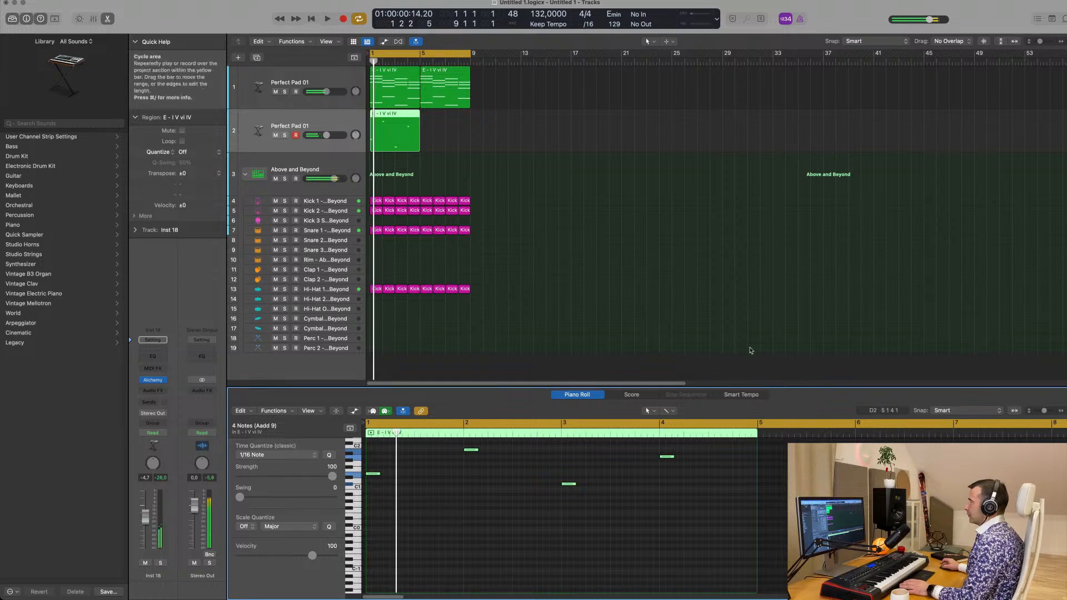
# Trim the bass notes to sixteenths and duplicate them until repeated sixteenth notes fill each of the four bars
pyautogui.scroll(2, 428, 503)
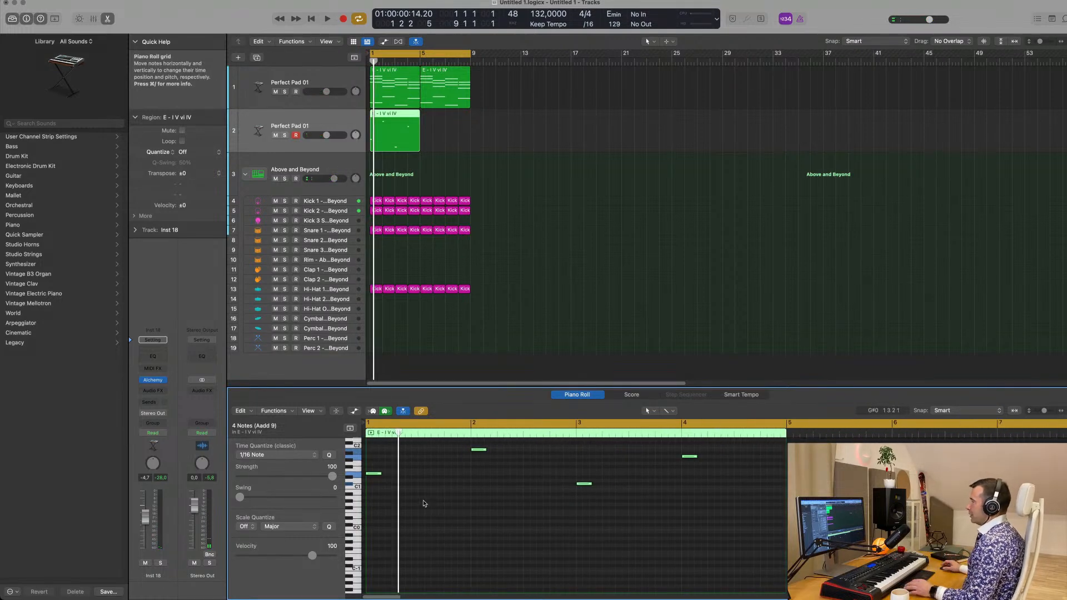
pyautogui.scroll(4, 424, 504)
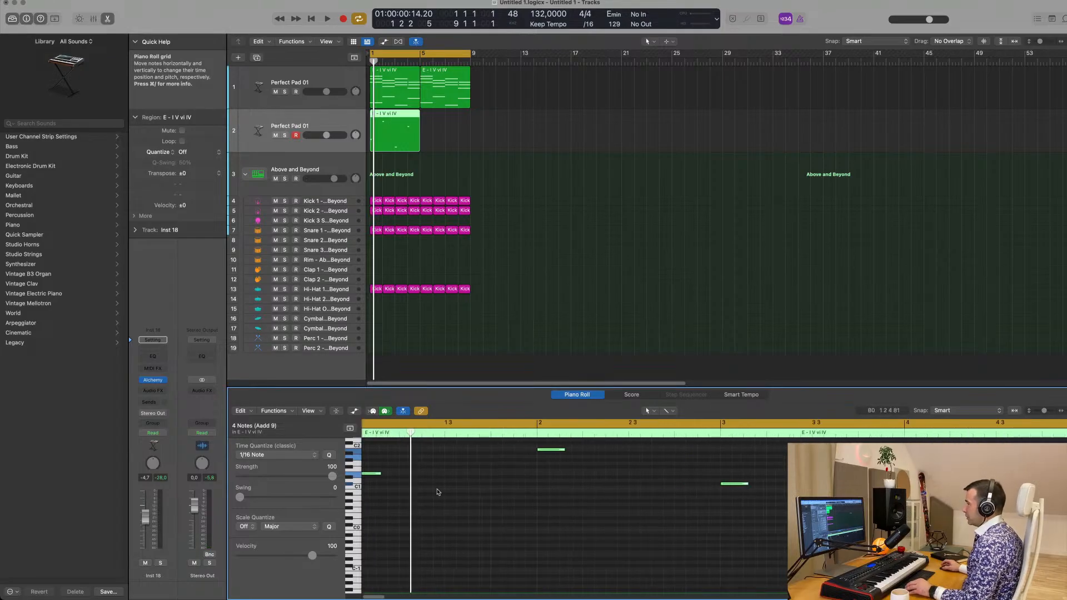
pyautogui.scroll(3, 439, 492)
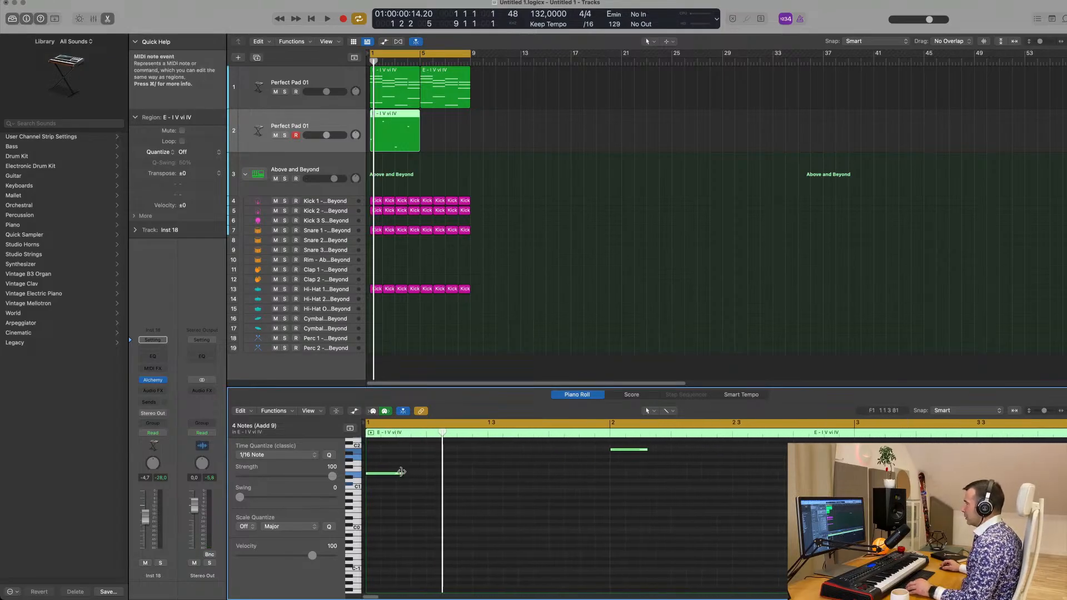
pyautogui.moveTo(401, 474)
pyautogui.mouseDown()
pyautogui.moveTo(378, 476)
pyautogui.moveTo(405, 476)
pyautogui.mouseUp()
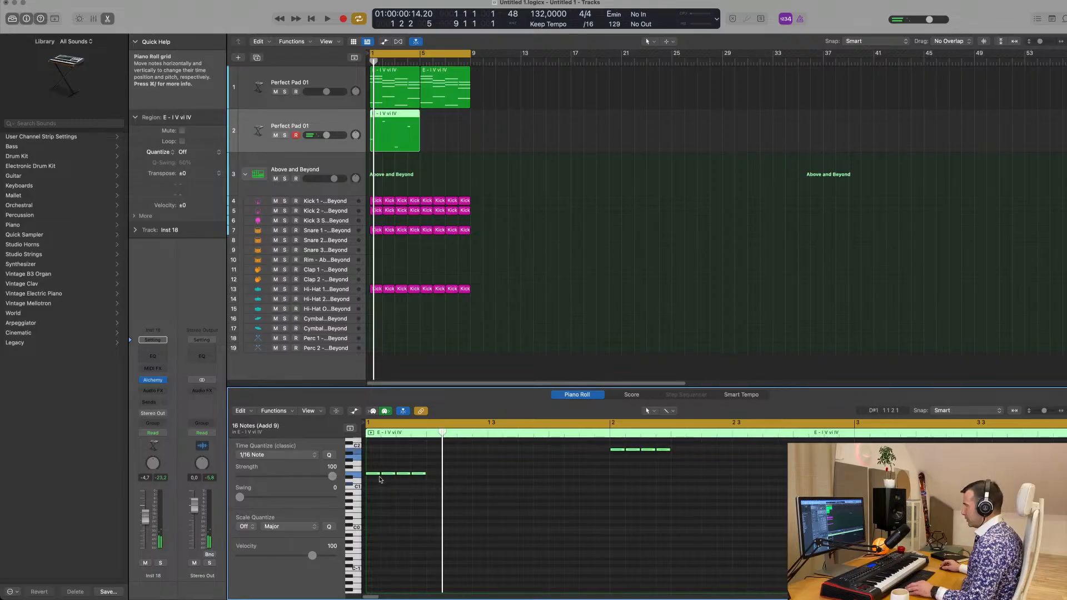
pyautogui.press('super+a')
pyautogui.moveTo(405, 477); pyautogui.dragTo(511, 477)
# Filter the bass track's Alchemy presets to the Bass category and Trance genre, and load Bouncing Echoes
pyautogui.keyDown('ctrl'); pyautogui.keyDown('alt'); pyautogui.click(617, 260); pyautogui.keyUp('alt'); pyautogui.keyUp('ctrl')
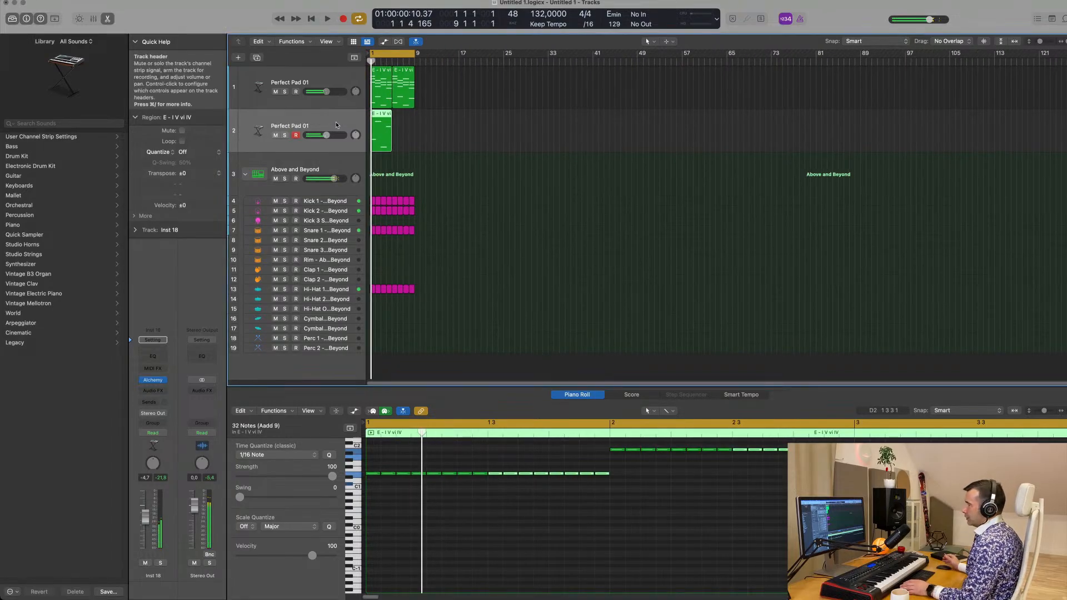
pyautogui.click(153, 380)
pyautogui.moveTo(592, 110); pyautogui.dragTo(533, 113)
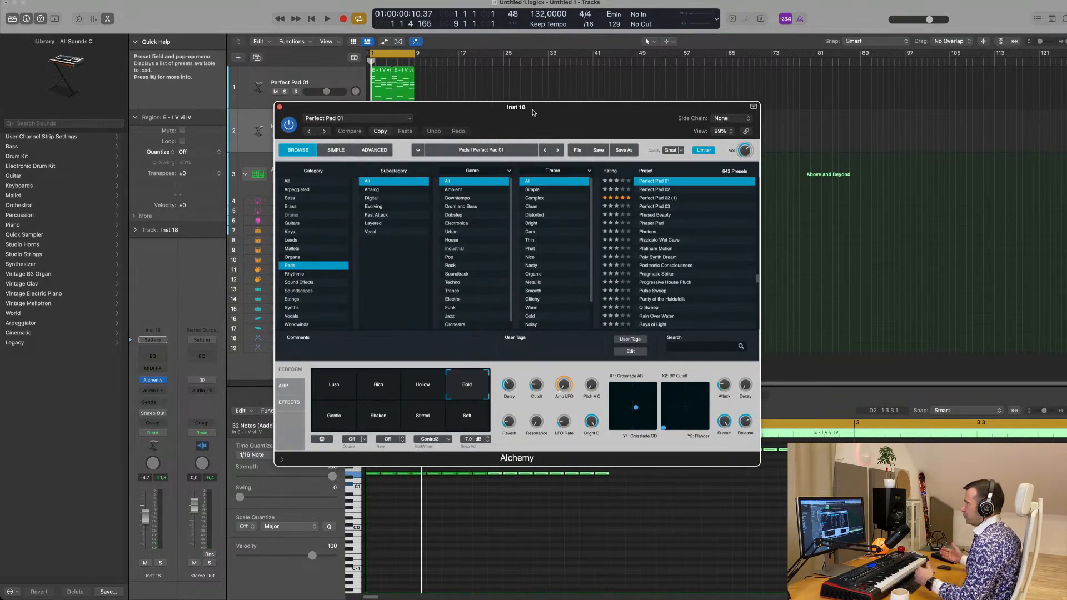
pyautogui.moveTo(532, 112); pyautogui.dragTo(511, 96)
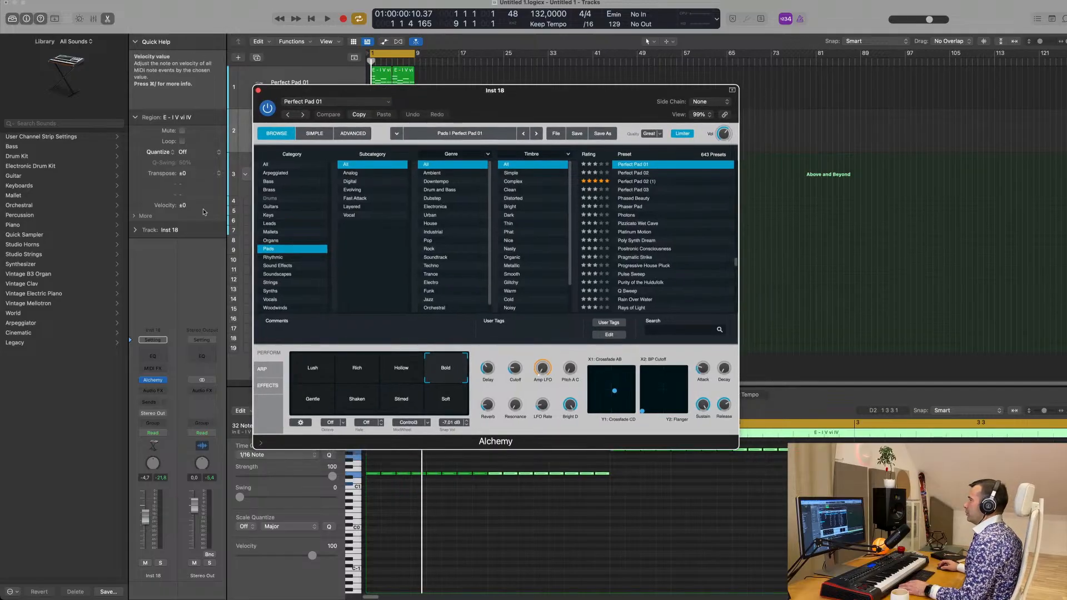
pyautogui.click(269, 182)
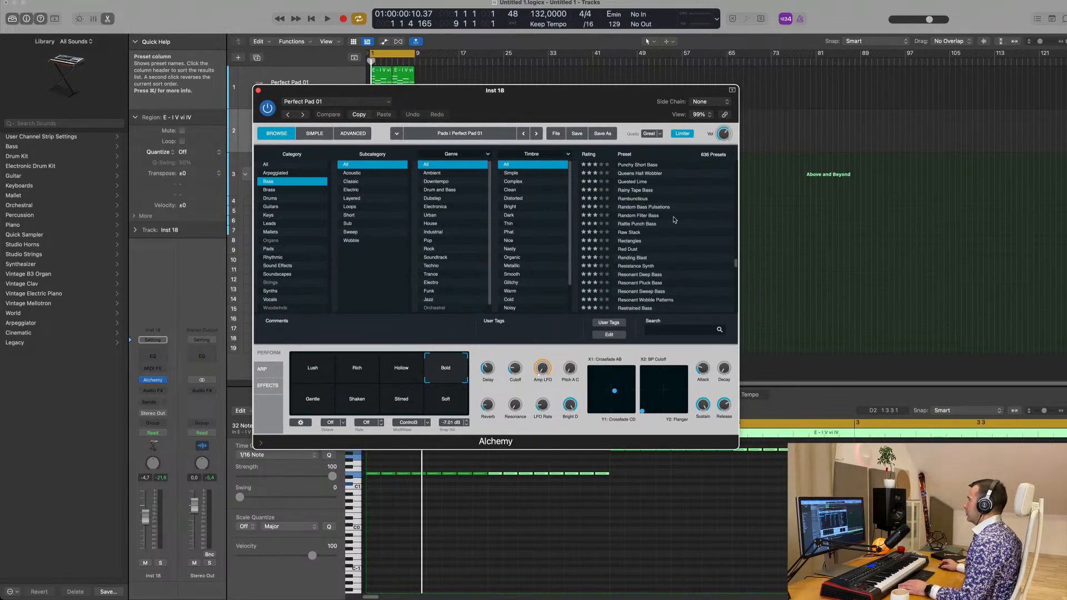
pyautogui.scroll(-1, 671, 214)
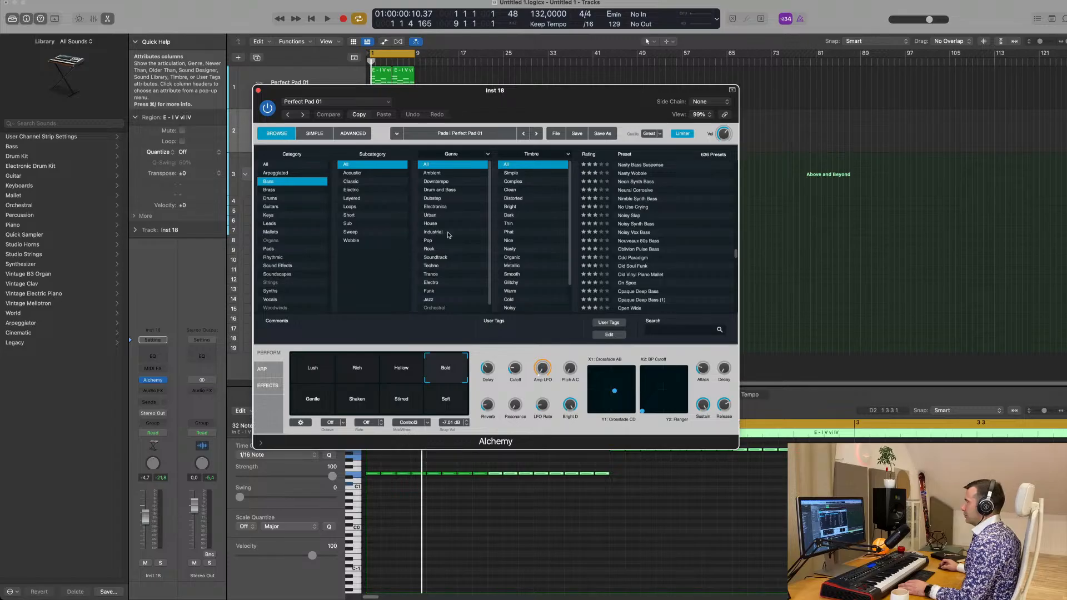
pyautogui.scroll(-1, 449, 235)
pyautogui.click(432, 273)
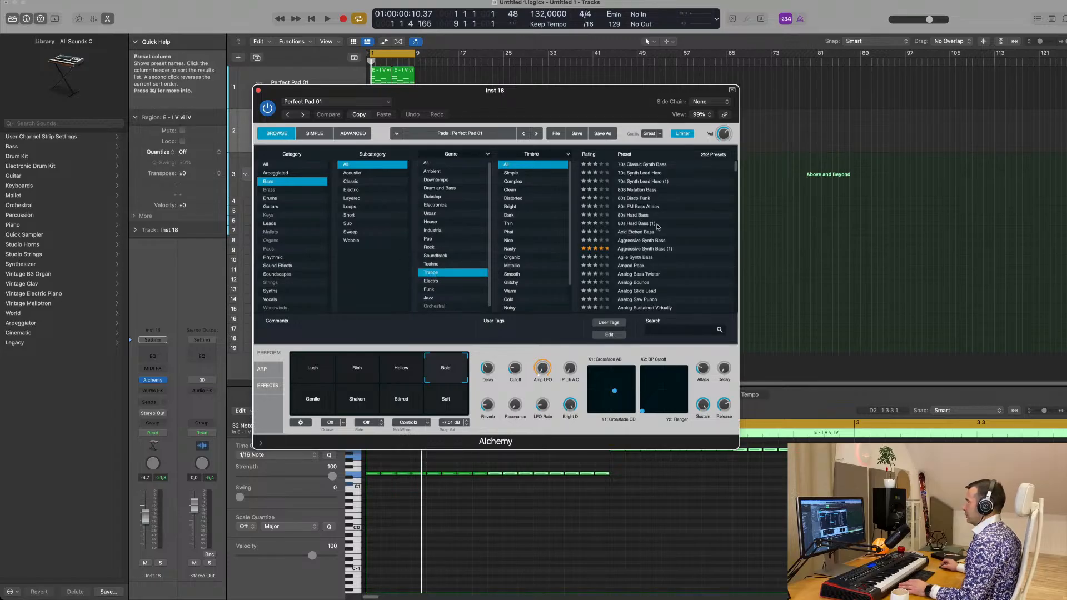
pyautogui.click(632, 269)
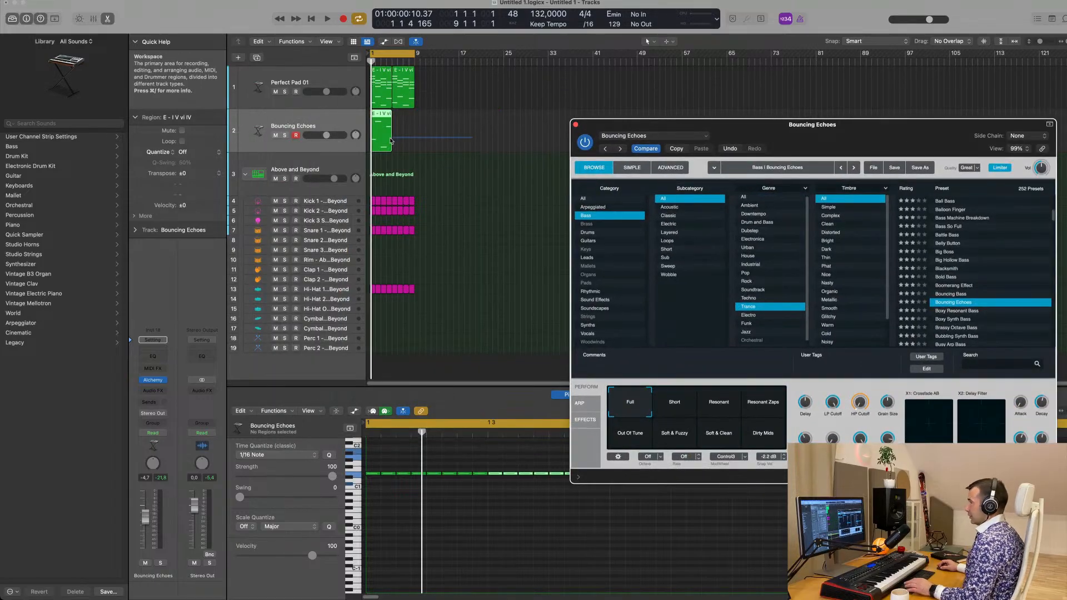
# Repeat the four-bar bass region once to fill bars 5 to 8, and audition both regions with the loop
pyautogui.click(382, 134)
pyautogui.press('super+r')
pyautogui.moveTo(781, 138); pyautogui.dragTo(671, 111)
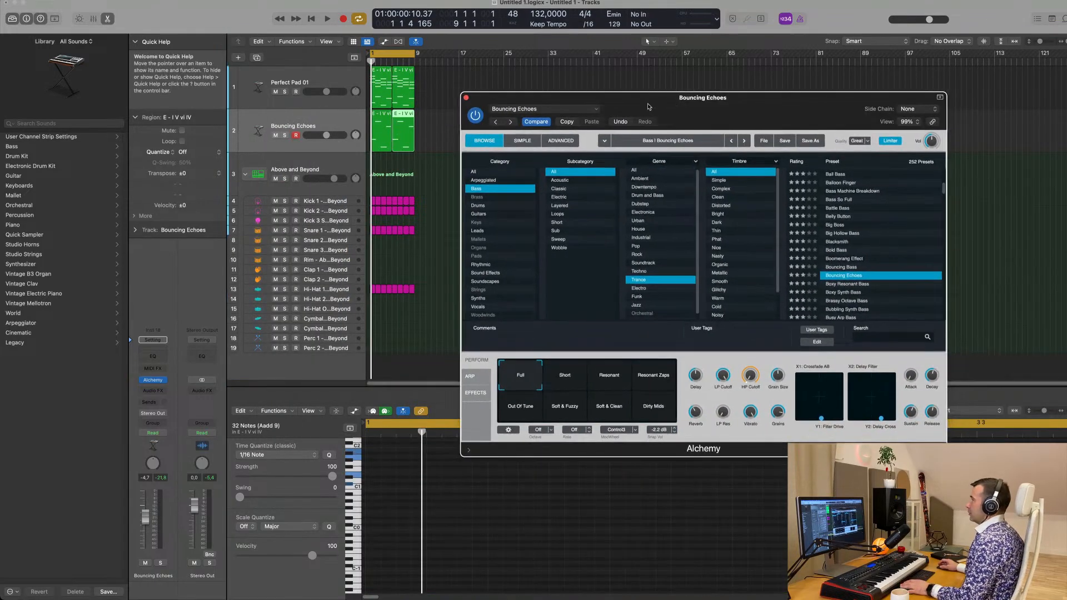
pyautogui.press('space')
pyautogui.moveTo(148, 523); pyautogui.dragTo(146, 516)
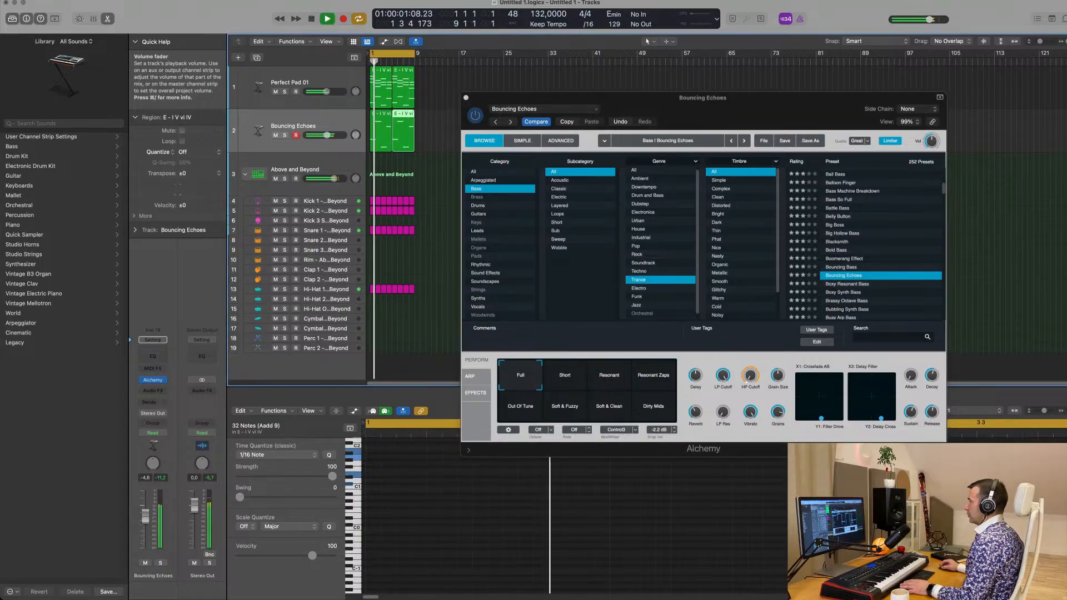
pyautogui.press('space')
pyautogui.moveTo(433, 130); pyautogui.dragTo(384, 135)
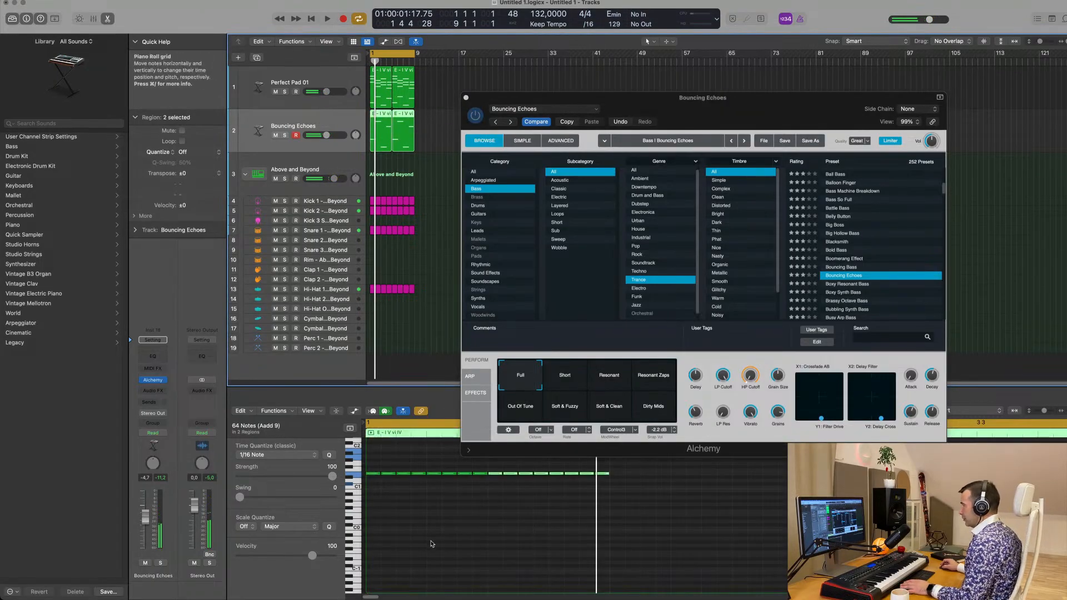
pyautogui.press('space')
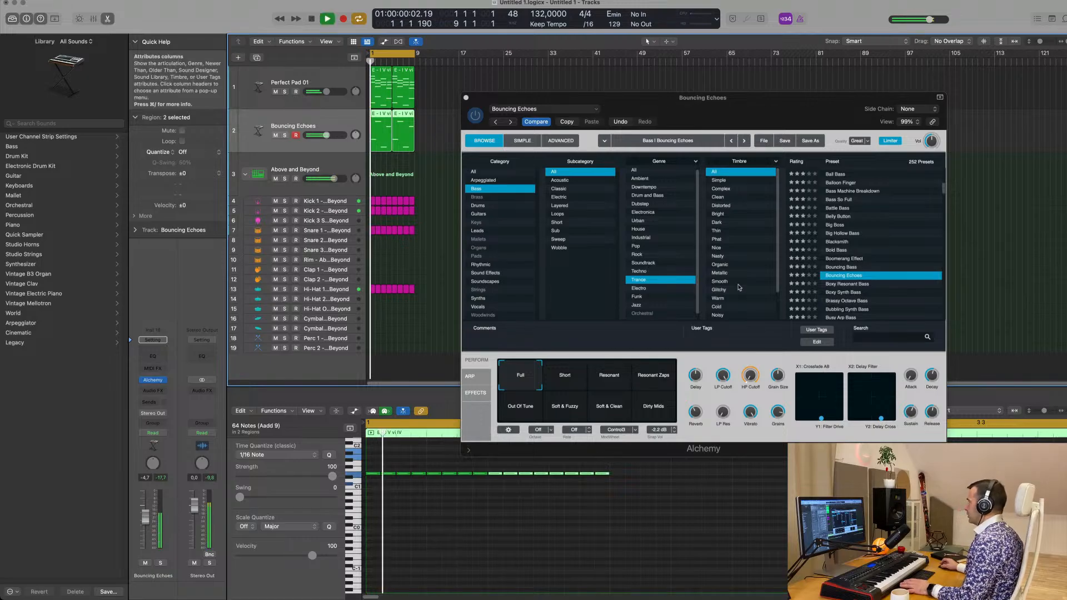
# Audition the Boxy Resonant Bass and Bubbling Synth Bass presets on the bass track while the loop plays
pyautogui.click(856, 286)
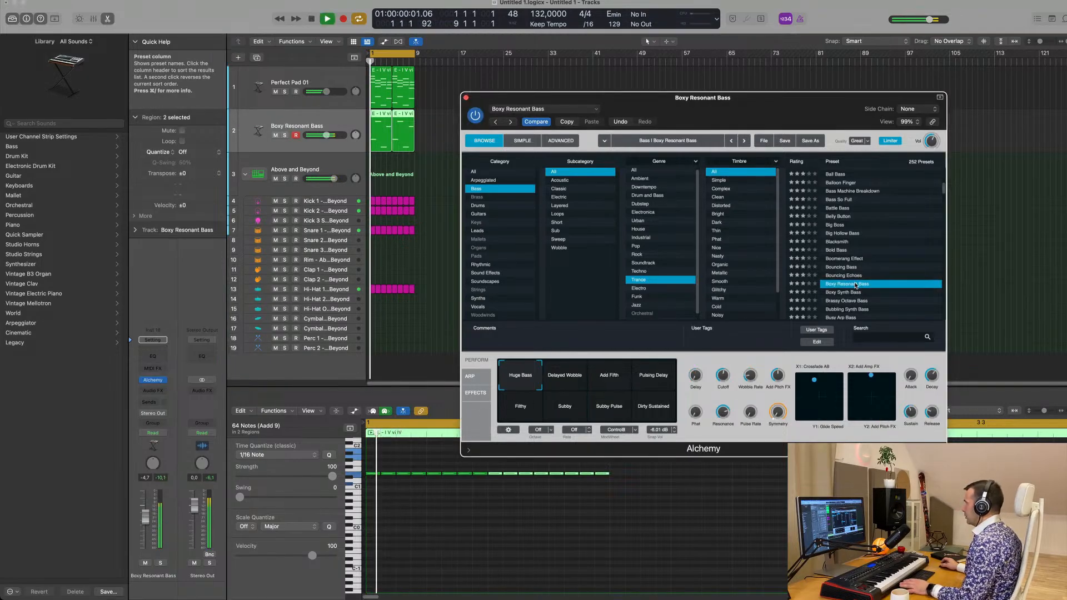
pyautogui.moveTo(786, 109); pyautogui.dragTo(776, 73)
pyautogui.click(828, 272)
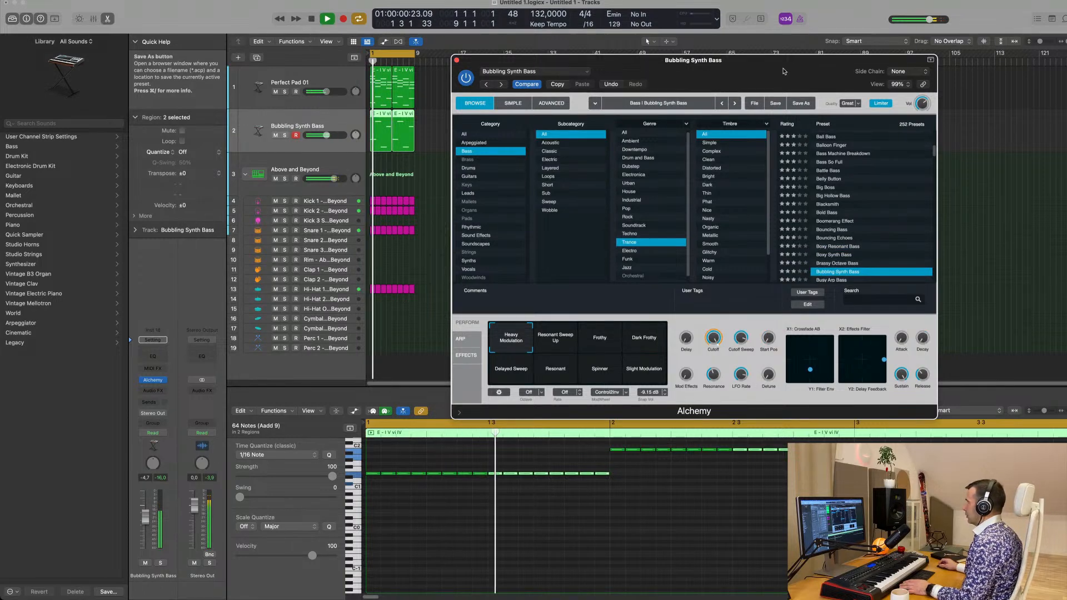
pyautogui.scroll(-1, 823, 234)
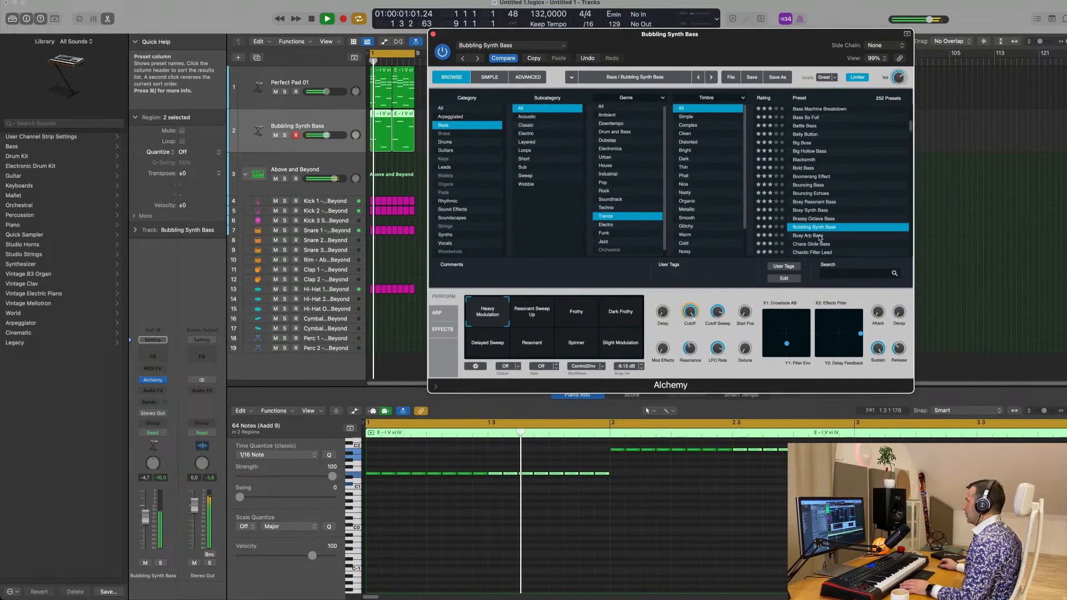
# Try the Busy Arp Bass preset with the loop and lower the bass track's volume to -12.6 dB
pyautogui.click(820, 236)
pyautogui.scroll(-2, 820, 236)
pyautogui.click(699, 506)
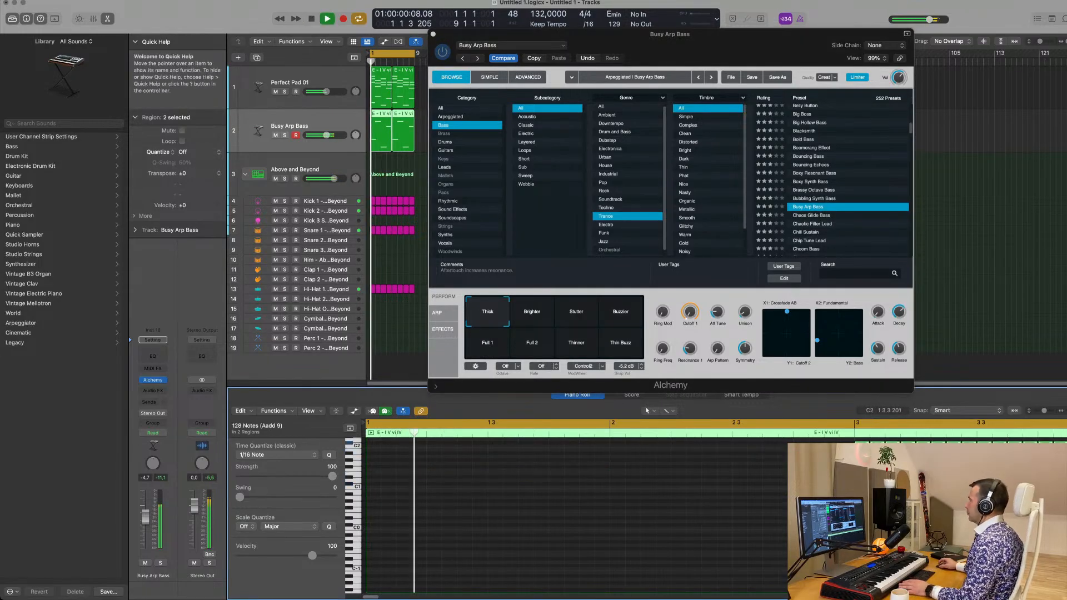
pyautogui.moveTo(690, 51); pyautogui.dragTo(723, 65)
pyautogui.press('space')
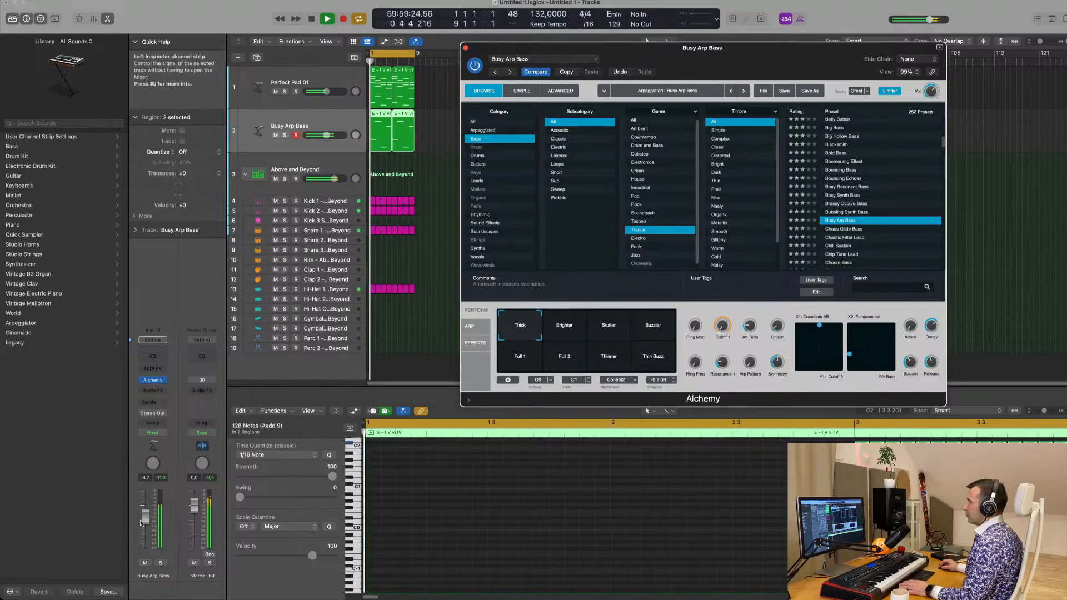
pyautogui.moveTo(145, 518); pyautogui.dragTo(146, 530)
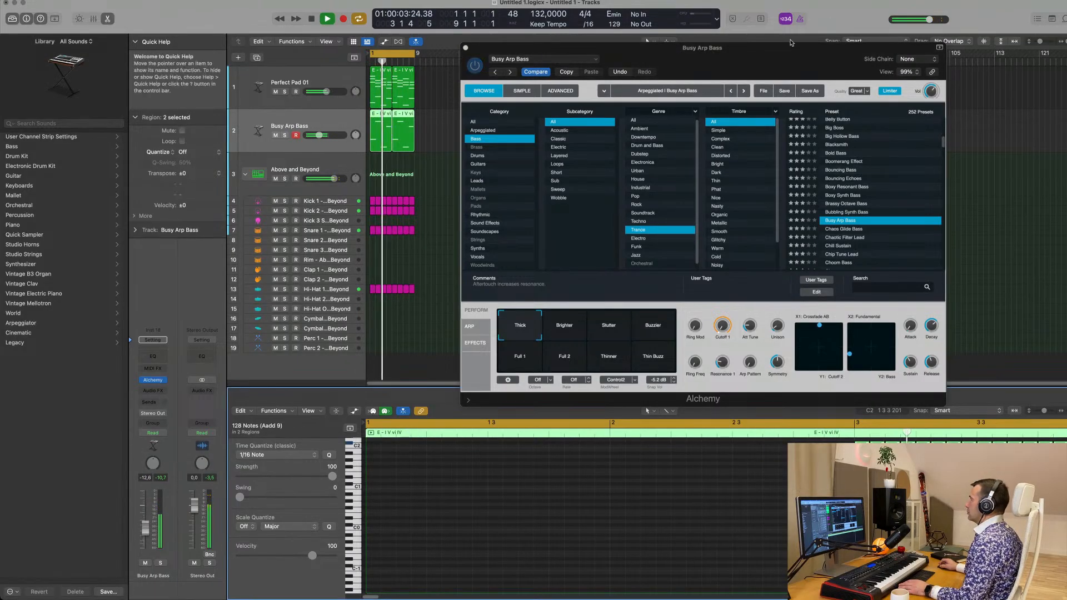
# Try the Ball Bass preset, raise the bass track's volume to -9.0 dB, and briefly solo it
pyautogui.moveTo(762, 61); pyautogui.dragTo(815, 64)
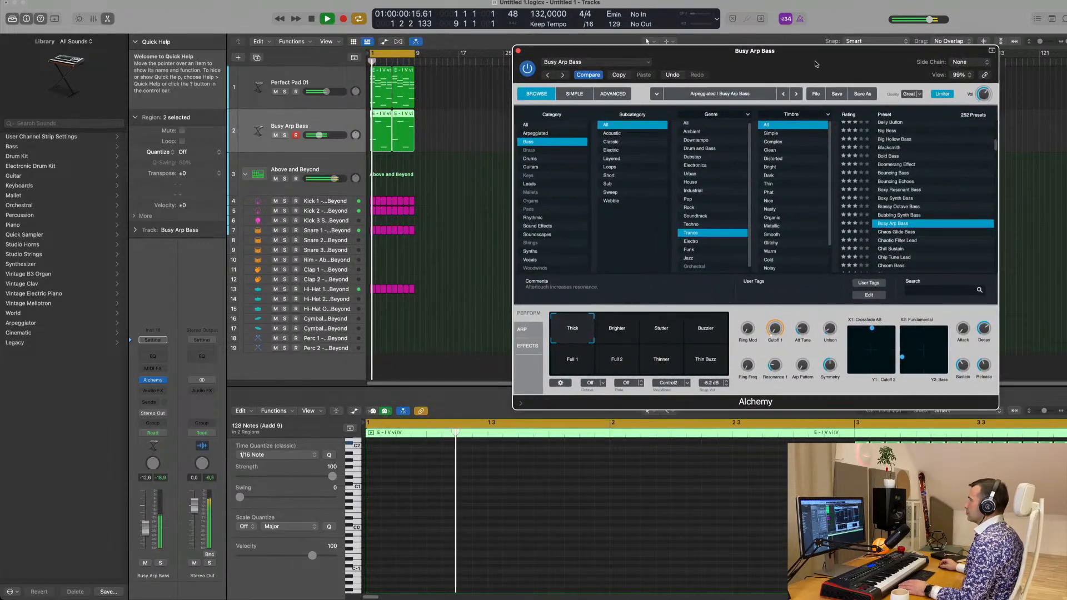
pyautogui.scroll(3, 928, 194)
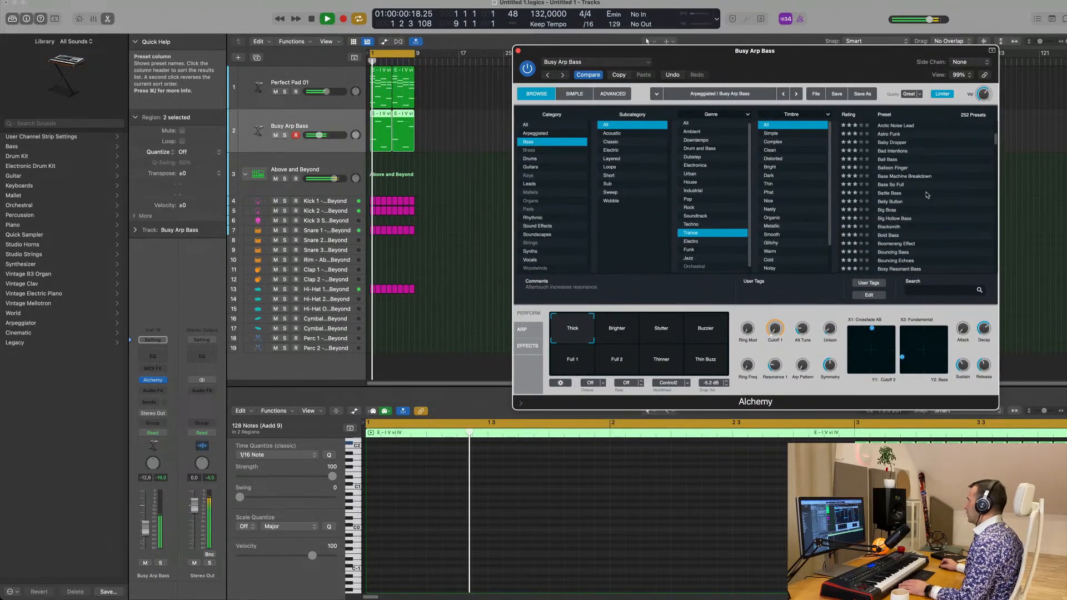
pyautogui.click(884, 159)
pyautogui.moveTo(830, 63); pyautogui.dragTo(793, 64)
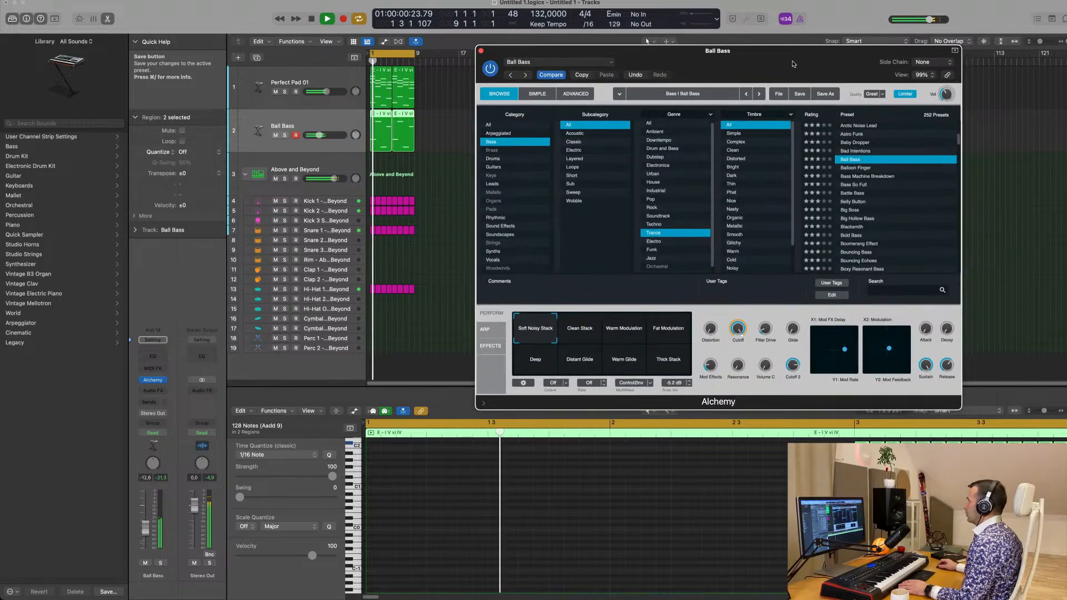
pyautogui.moveTo(146, 529); pyautogui.dragTo(145, 525)
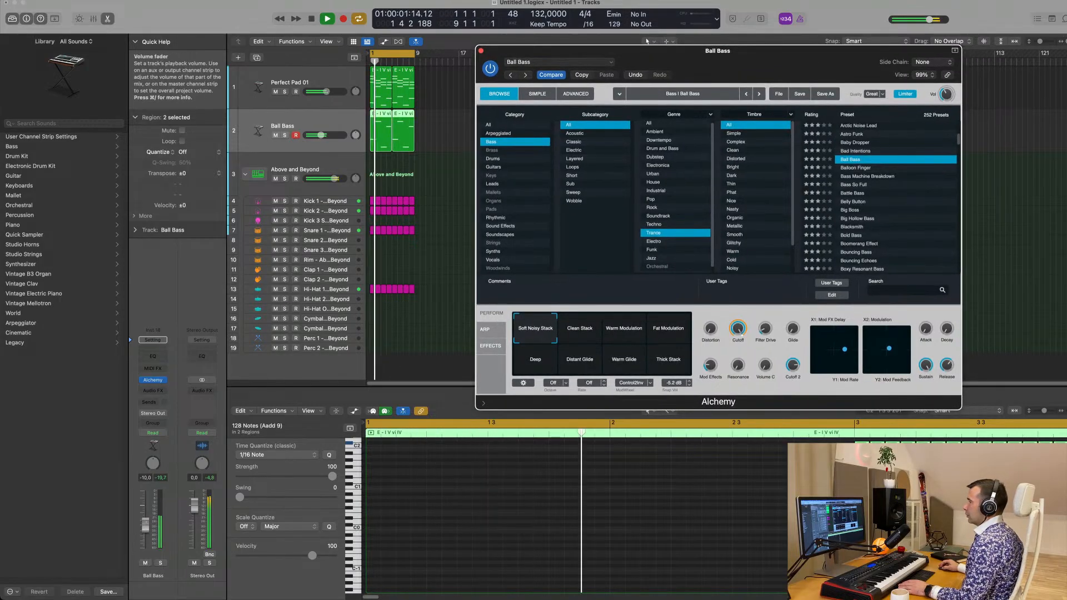
pyautogui.click(161, 564)
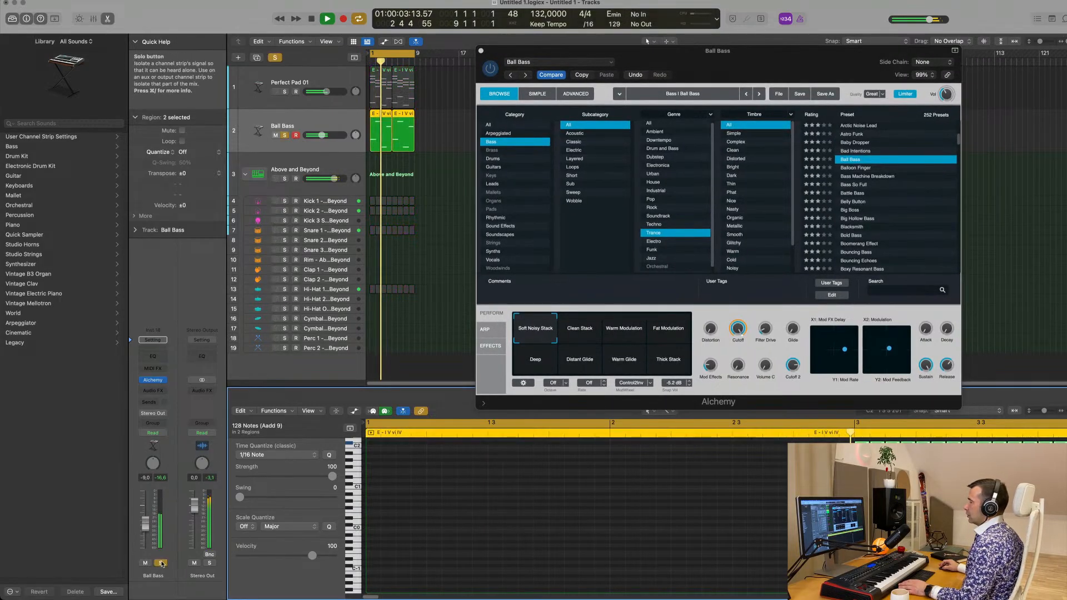
pyautogui.click(161, 563)
pyautogui.press('Return')
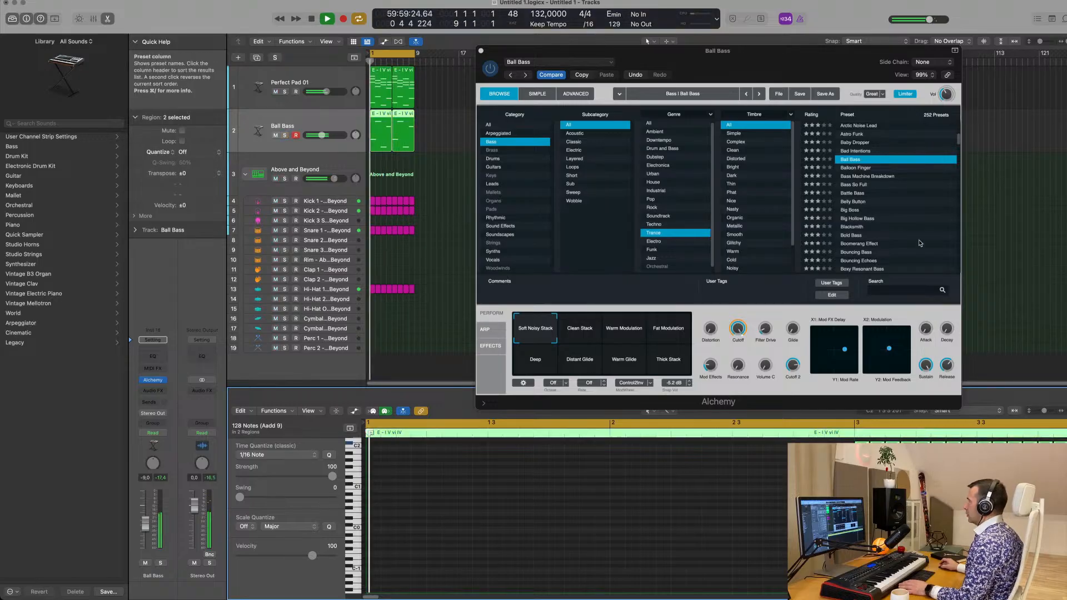
# Audition the Bass Machine Breakdown, Acid Etched Bass and 70s Synth Lead Hero presets on the bass track
pyautogui.click(867, 178)
pyautogui.click(867, 178)
pyautogui.scroll(5, 874, 174)
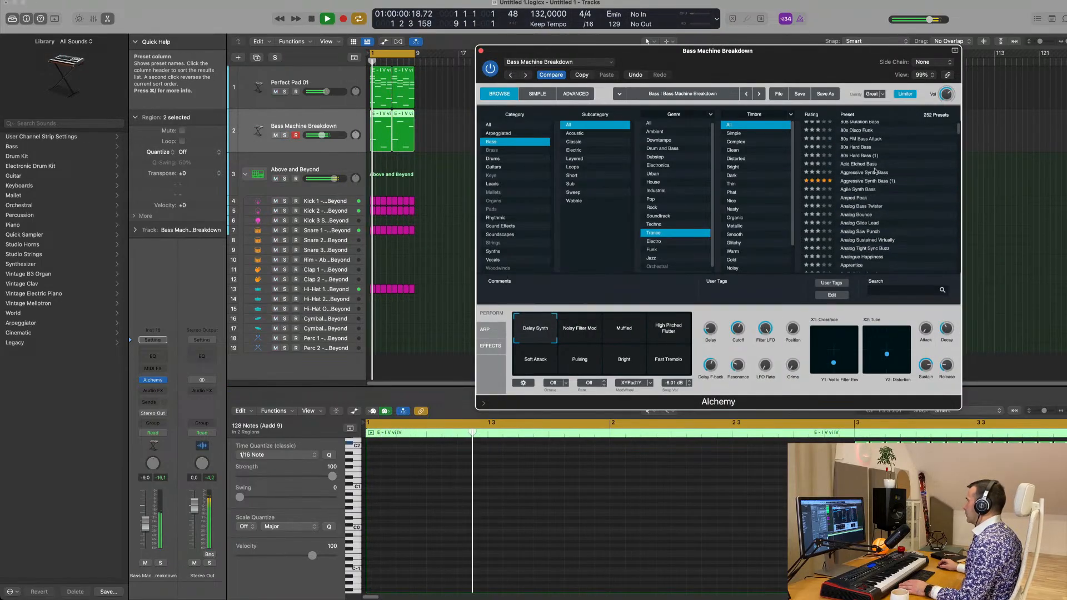
pyautogui.click(860, 165)
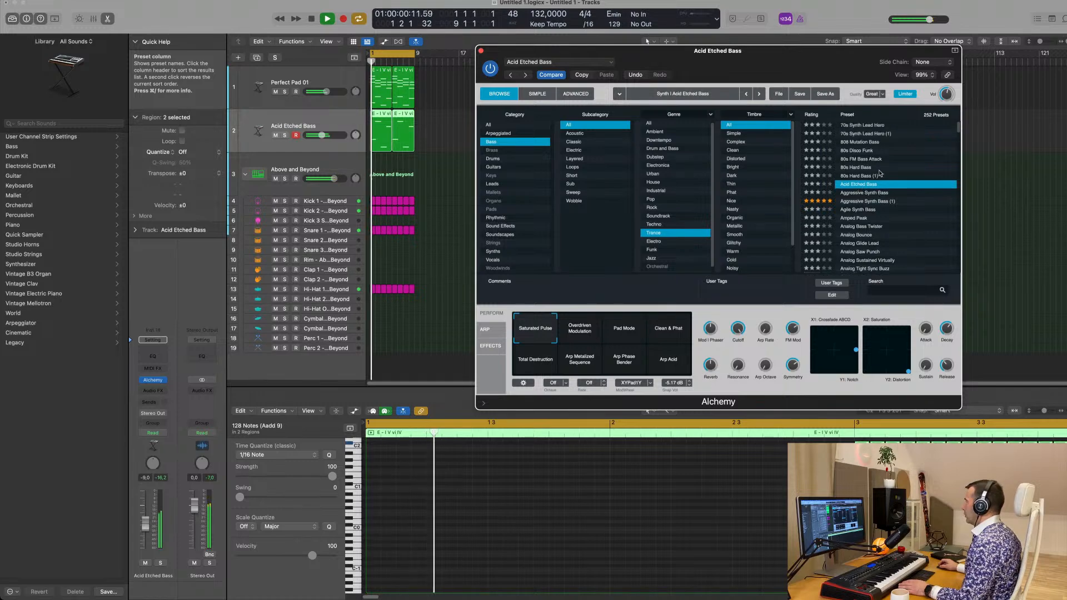
pyautogui.scroll(2, 866, 150)
pyautogui.click(861, 143)
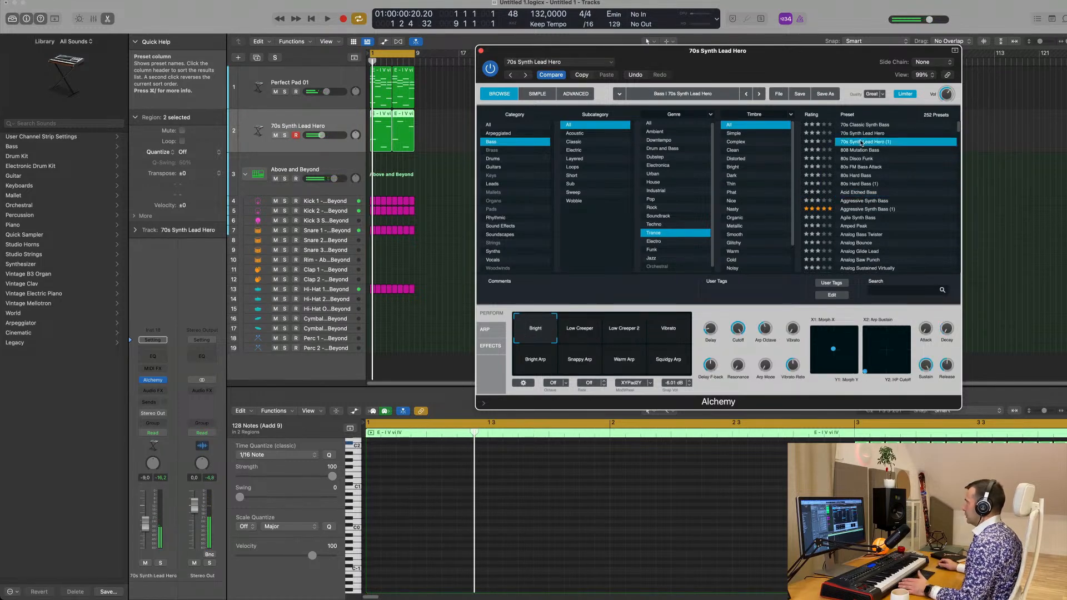
pyautogui.press('space')
# Audition the 808 Mutation Bass and 80s FM Bass Attack presets on the bass track
pyautogui.click(860, 151)
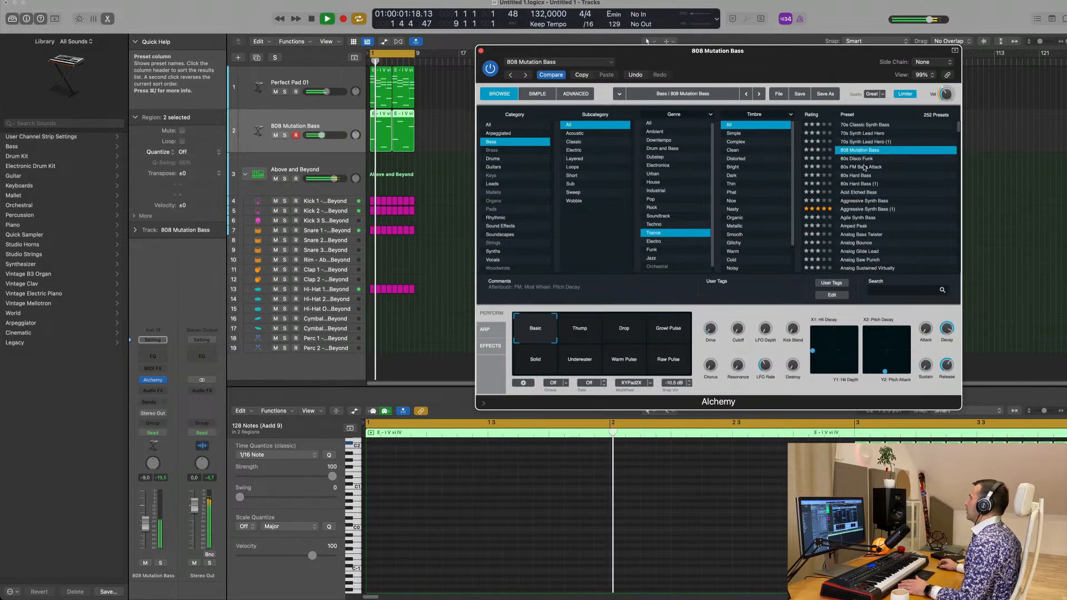
pyautogui.click(861, 167)
pyautogui.scroll(-2, 889, 194)
pyautogui.press('space')
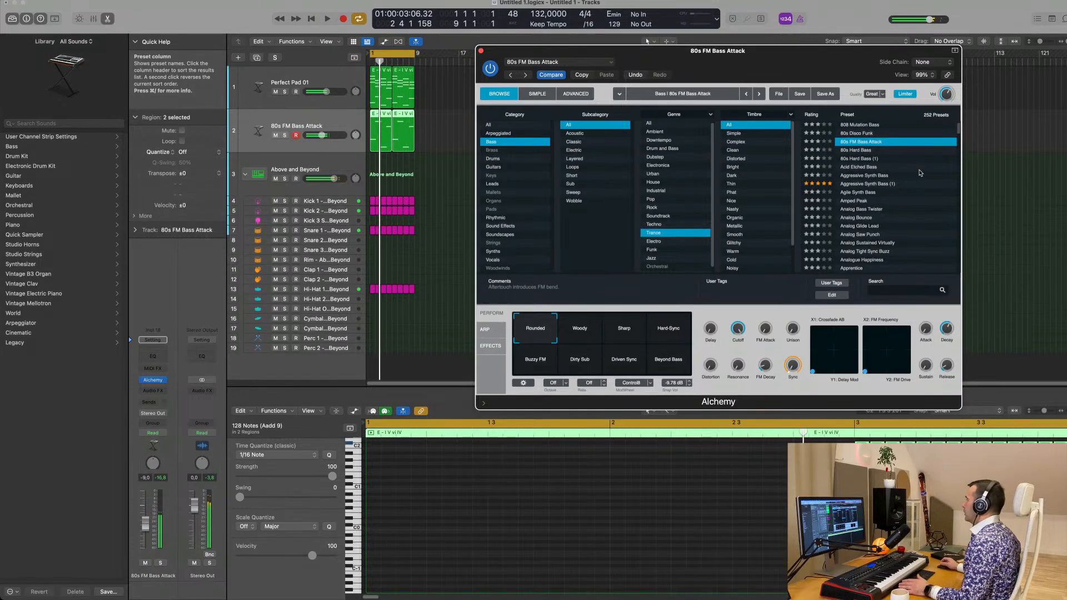
# Audition the Analog Glide Lead and Apprentice presets with the loop, and set the bass track's volume to -11.0 dB
pyautogui.click(847, 229)
pyautogui.press('space')
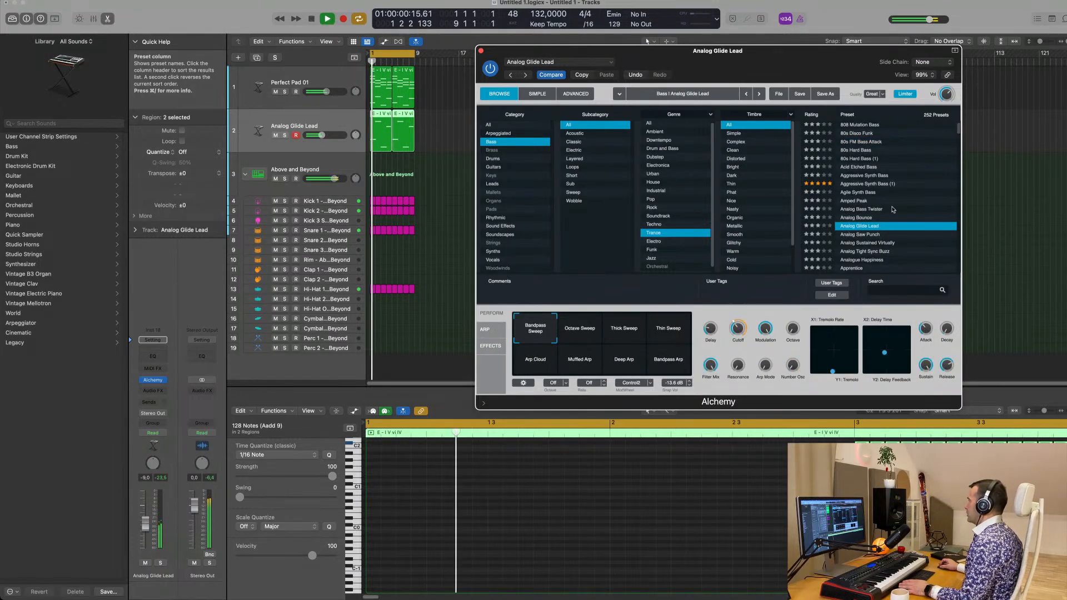
pyautogui.scroll(-4, 893, 210)
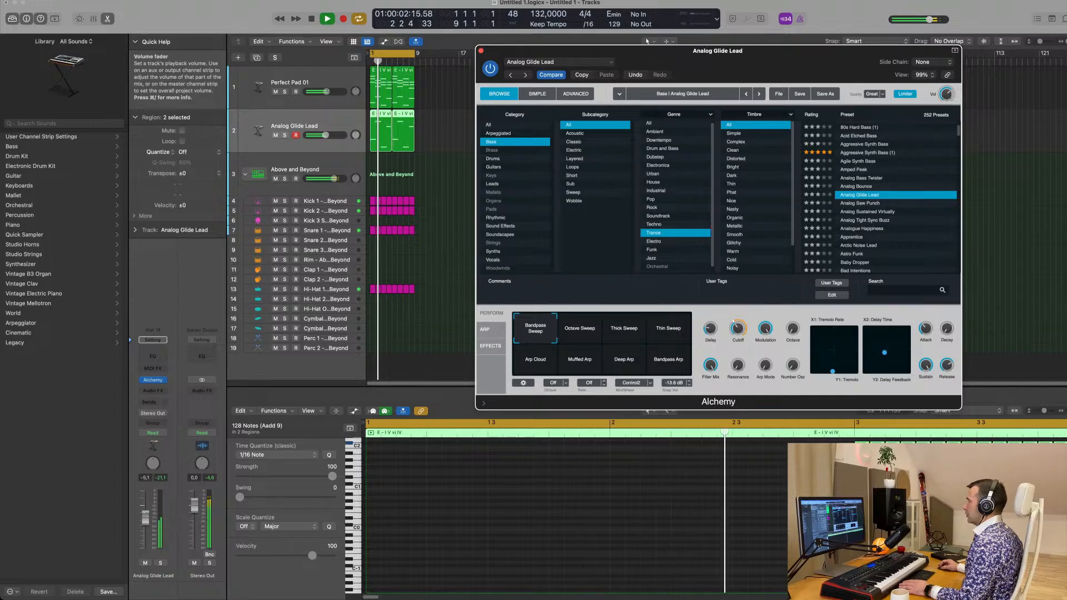
pyautogui.click(860, 238)
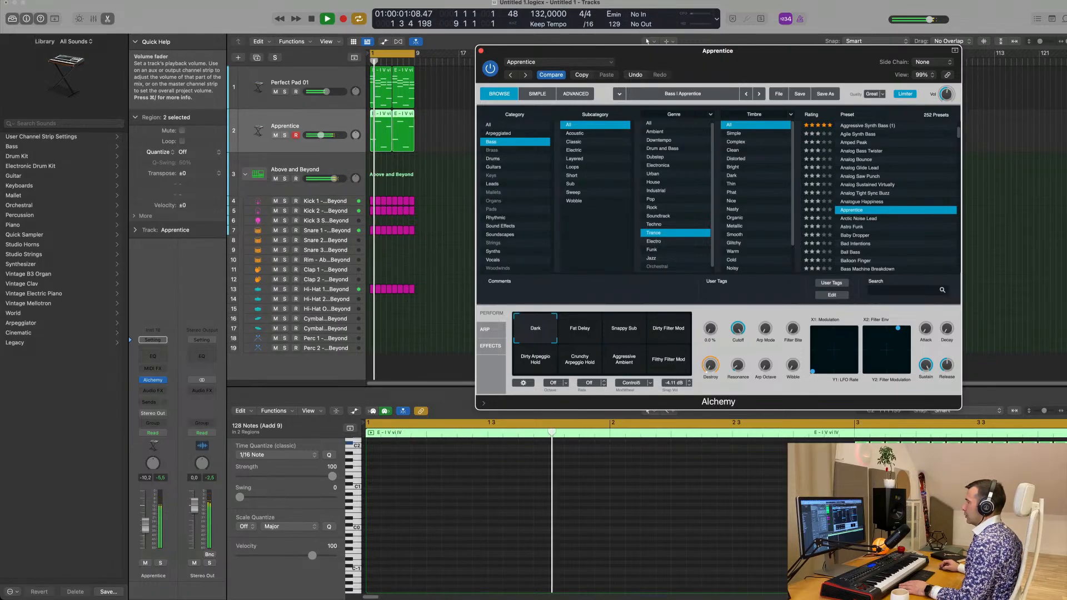
pyautogui.moveTo(144, 527); pyautogui.dragTo(143, 534)
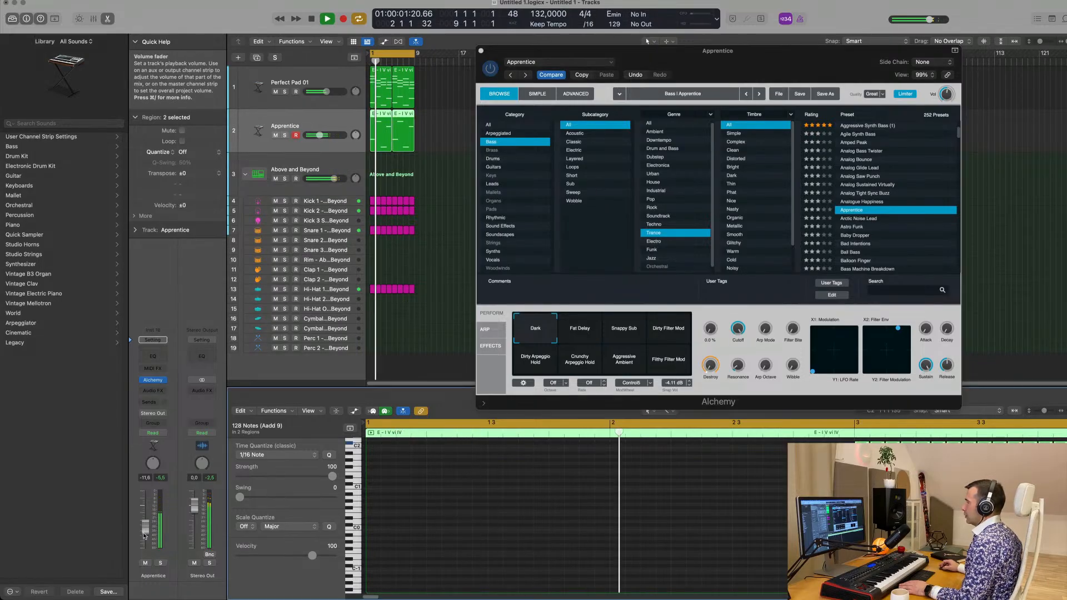
# Audition the Bad Intentions and Battle Bass presets with the loop, and load Blacksmith
pyautogui.click(860, 245)
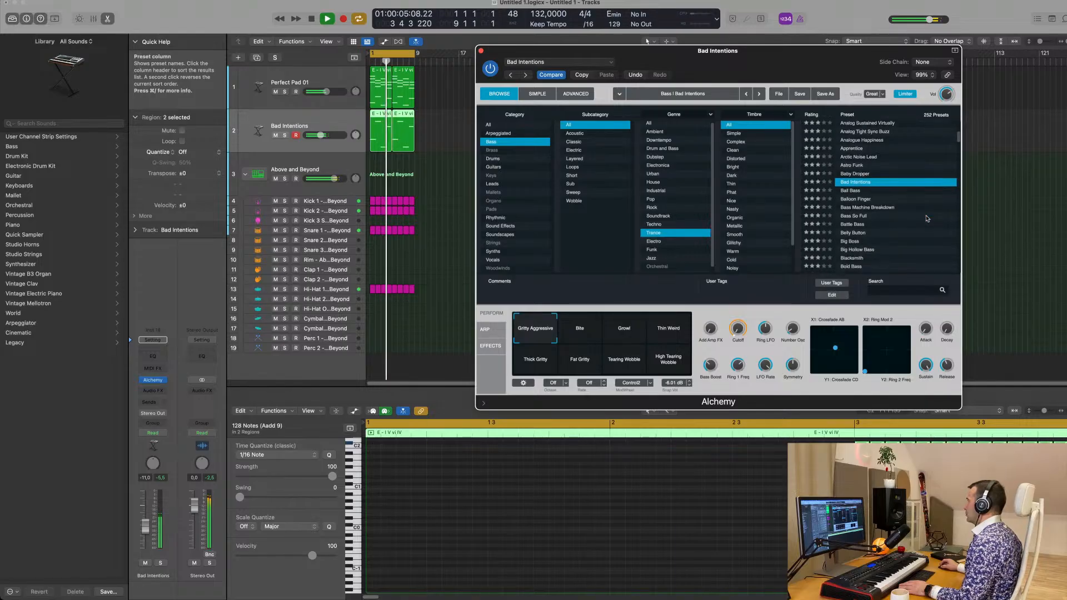
pyautogui.click(870, 224)
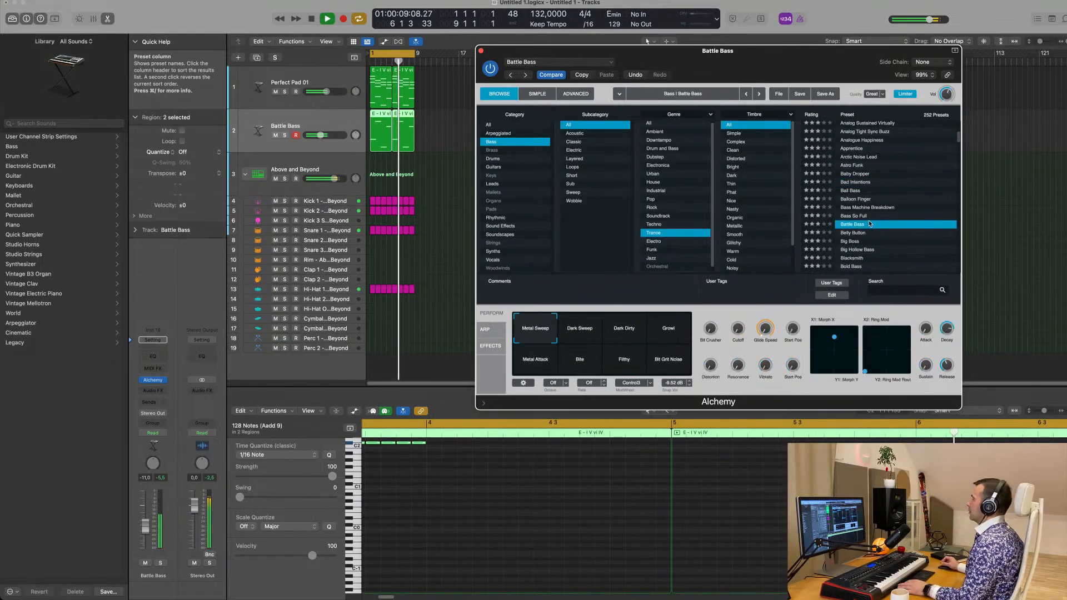
pyautogui.click(855, 217)
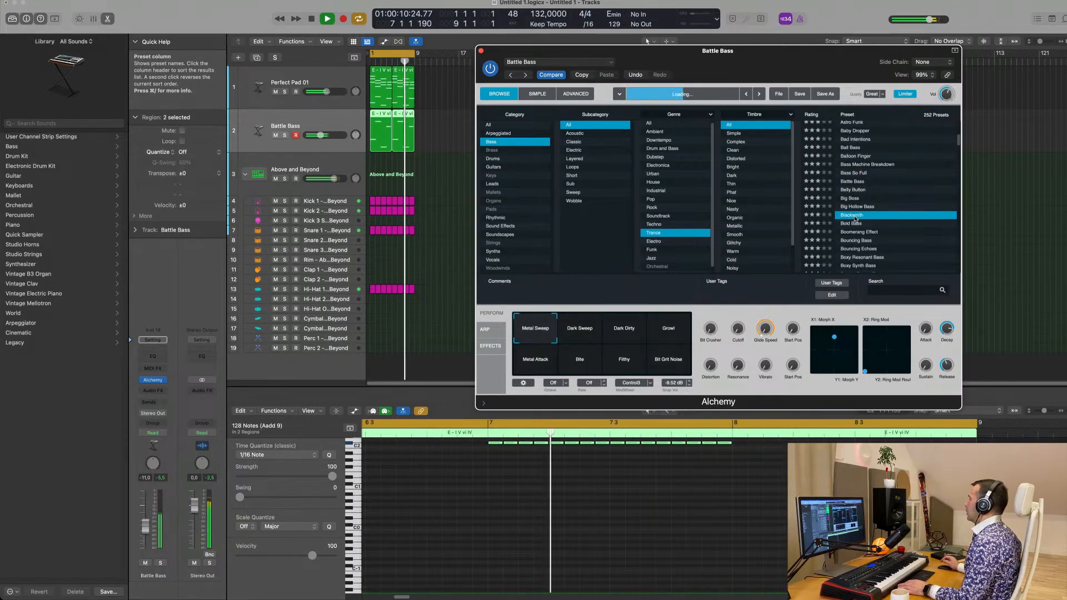
# Audition the Bold Bass preset with the loop and set the bass track's volume to -11.6 dB
pyautogui.click(851, 189)
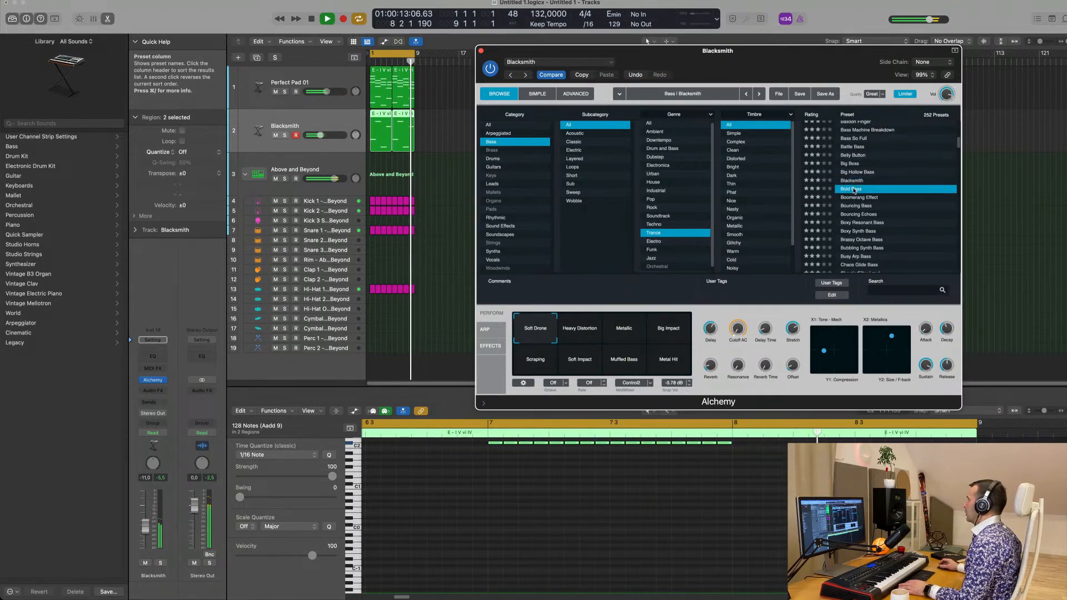
pyautogui.moveTo(755, 75); pyautogui.dragTo(714, 109)
pyautogui.moveTo(145, 526); pyautogui.dragTo(145, 528)
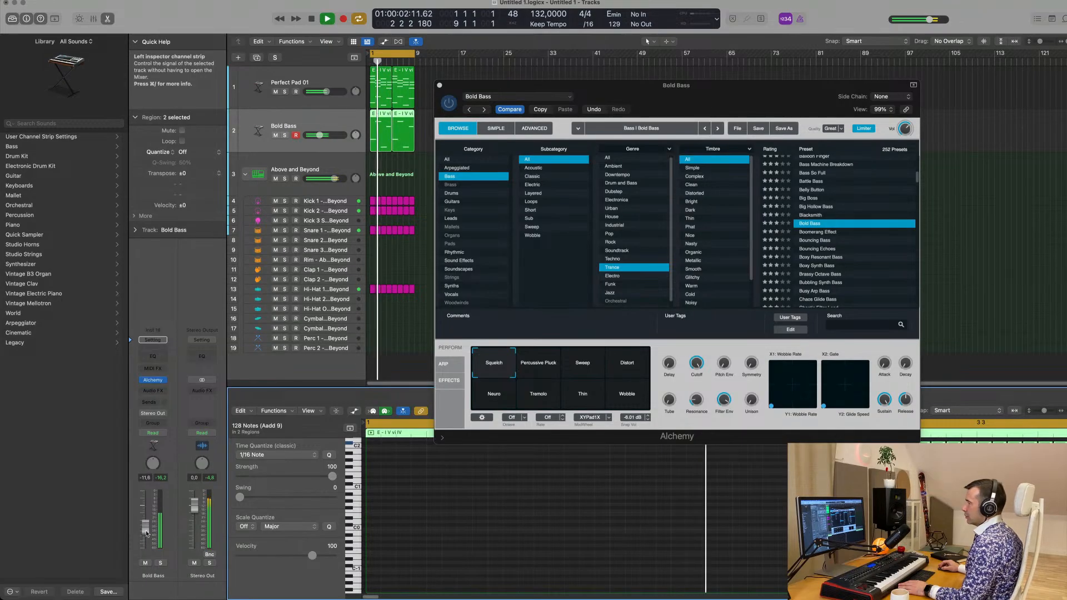
# Insert a stereo Compressor on the bass track with Kick 1 - Above and Beyond (Inst 2) as its side-chain source
pyautogui.click(159, 391)
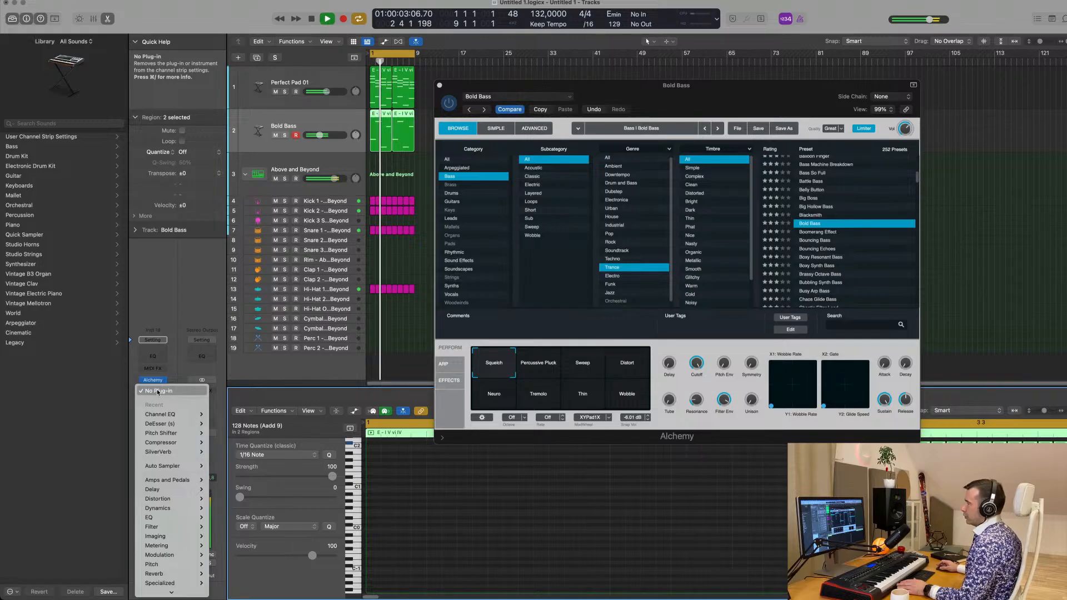
pyautogui.moveTo(176, 445)
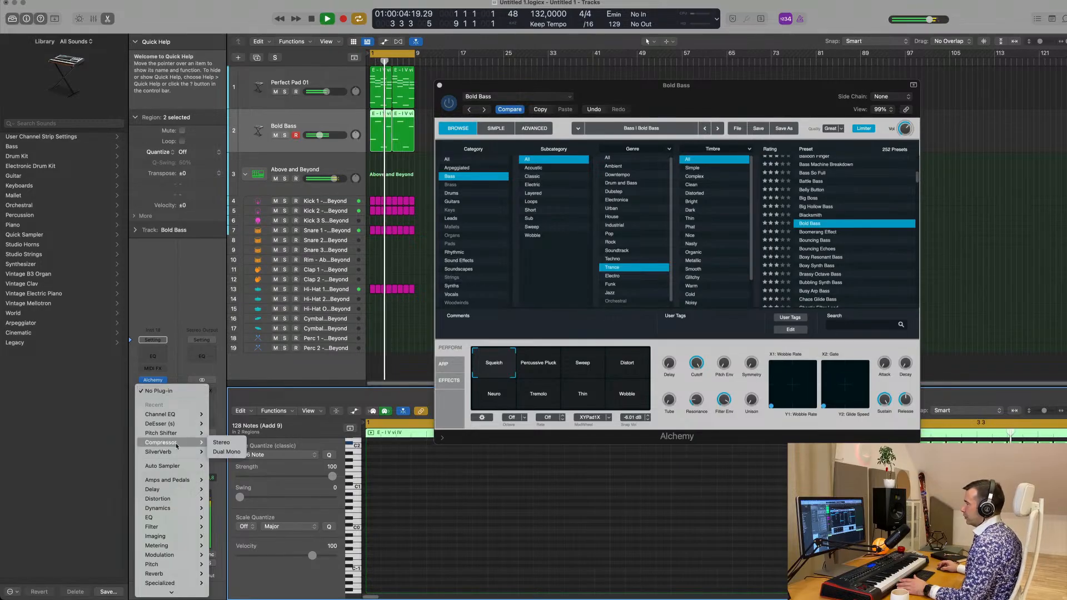
pyautogui.click(225, 446)
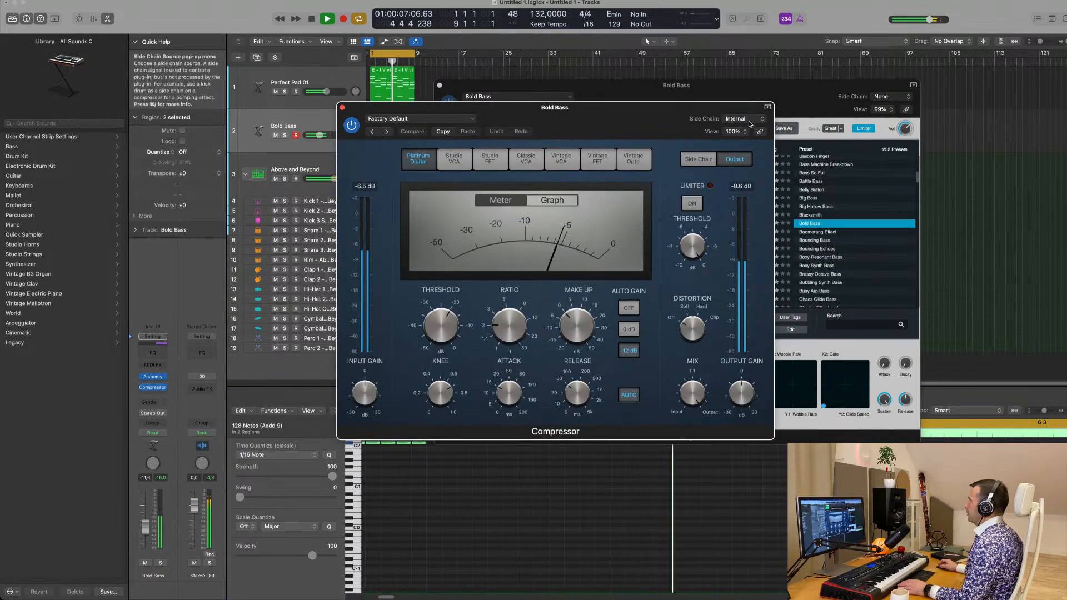
pyautogui.click(749, 119)
pyautogui.moveTo(743, 135)
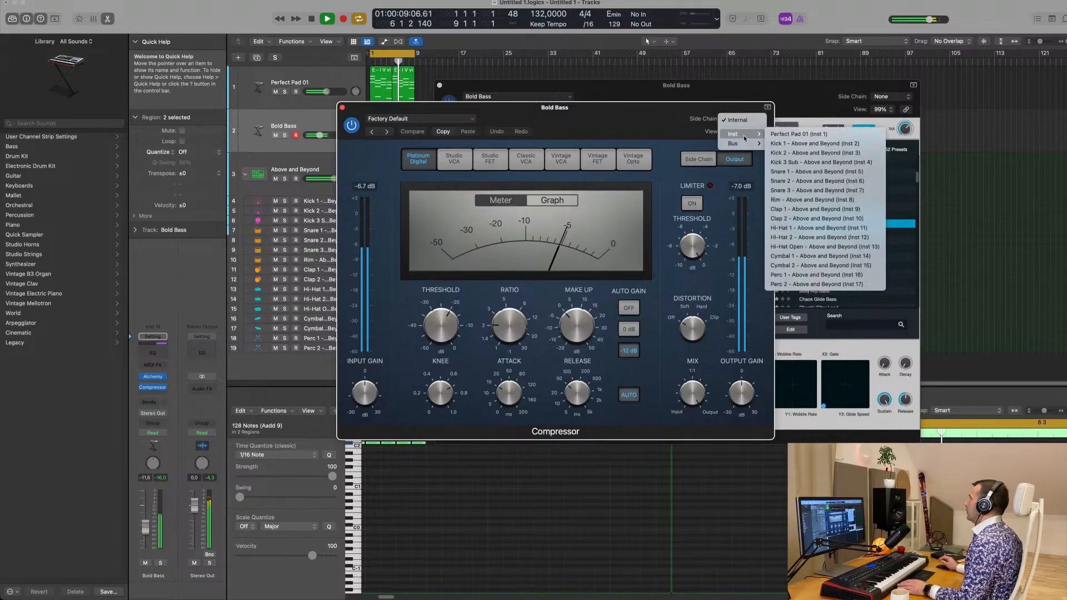
pyautogui.click(812, 143)
pyautogui.moveTo(654, 122); pyautogui.dragTo(766, 153)
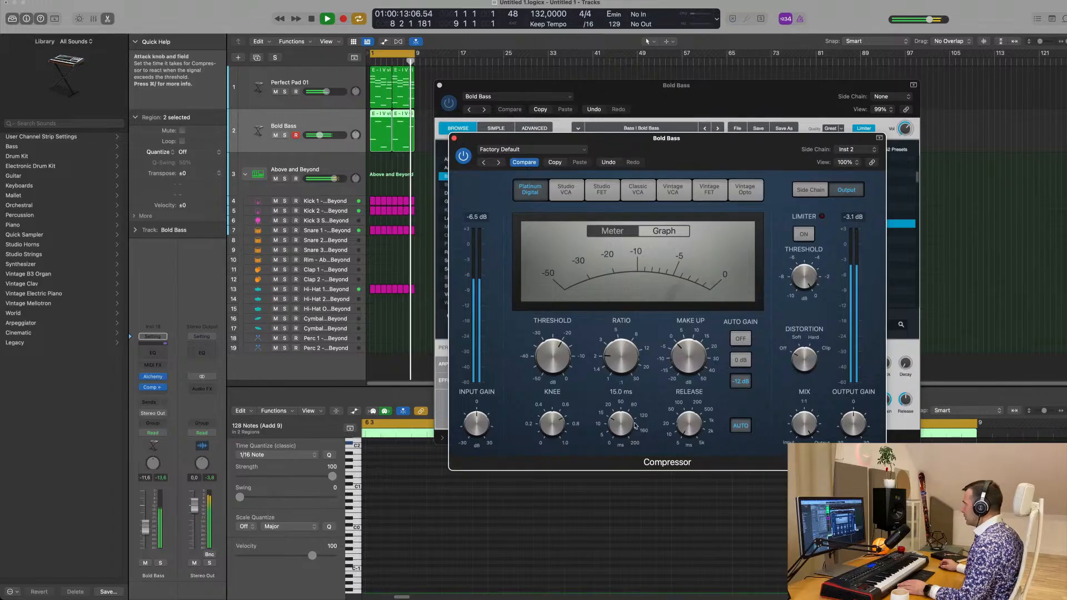
# Shape the kick ducking on the bass compressor: adjust attack and threshold, turn off auto release and set the ratio to 3.9:1
pyautogui.moveTo(627, 426); pyautogui.dragTo(627, 437)
pyautogui.click(740, 425)
pyautogui.moveTo(553, 355); pyautogui.dragTo(556, 364)
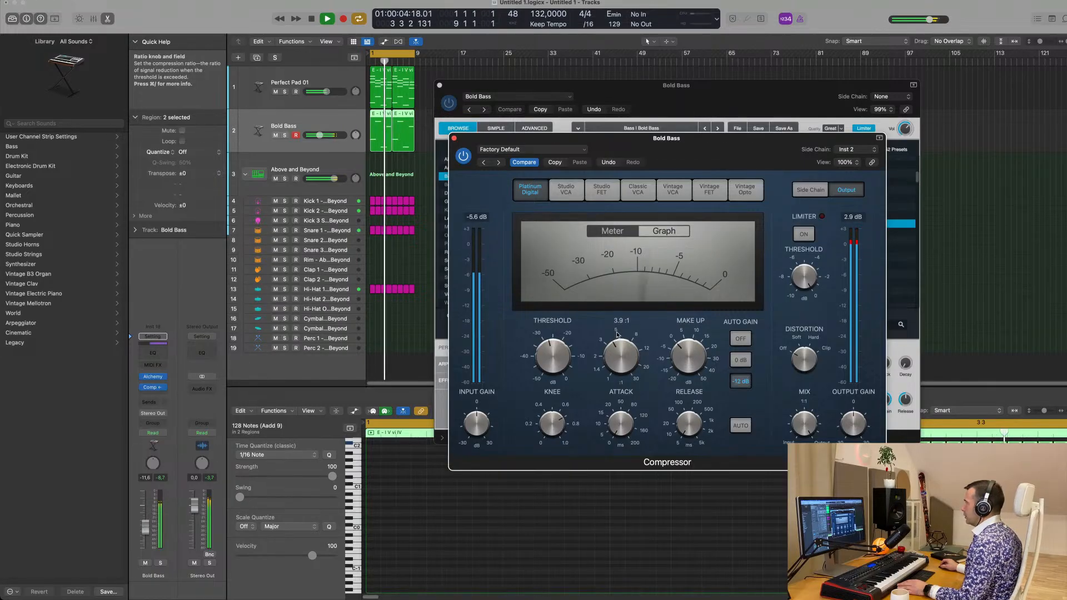
pyautogui.moveTo(555, 373); pyautogui.dragTo(555, 360)
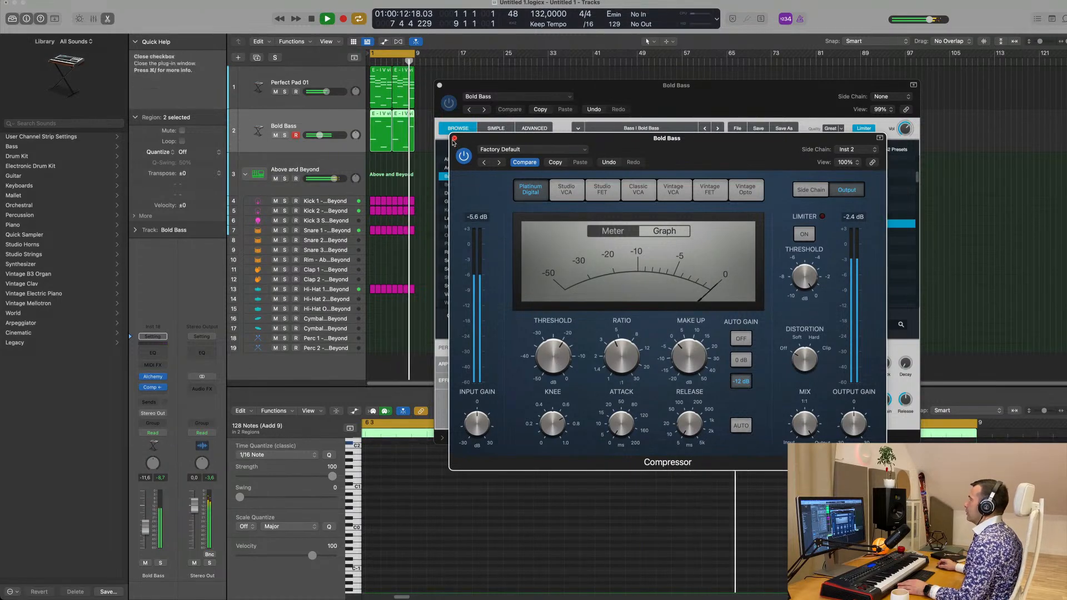
pyautogui.click(454, 138)
# Audition Bold Bass's performance snapshots Percussive Pluck, Sweep, Distort, Neuro, Tremolo, Thin and Wobble, and return to Squelch
pyautogui.moveTo(532, 105); pyautogui.dragTo(583, 109)
pyautogui.click(598, 364)
pyautogui.click(643, 373)
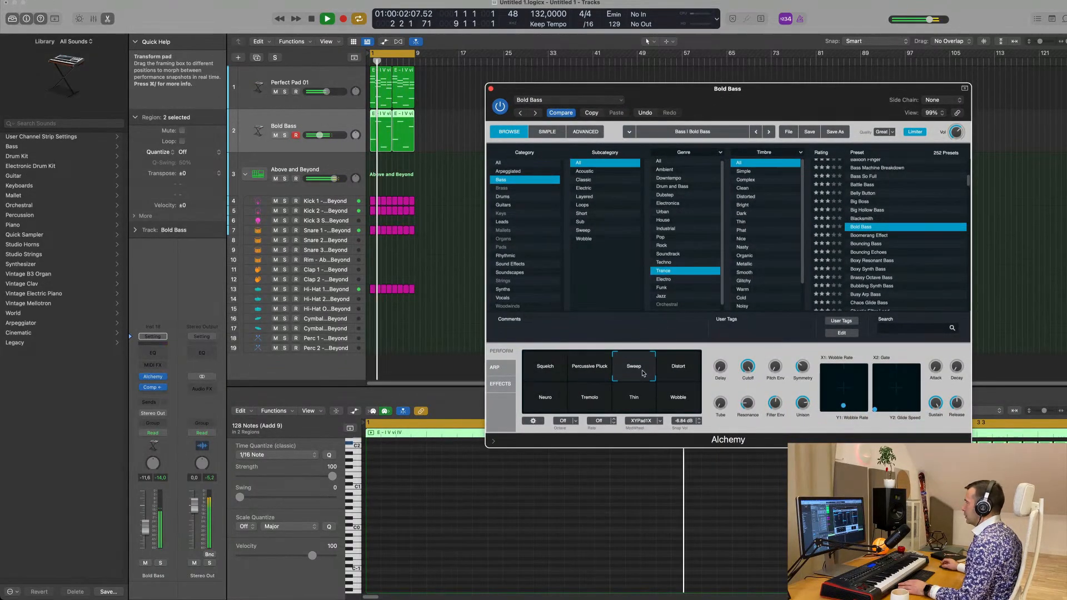
pyautogui.click(675, 369)
pyautogui.click(541, 411)
pyautogui.click(590, 403)
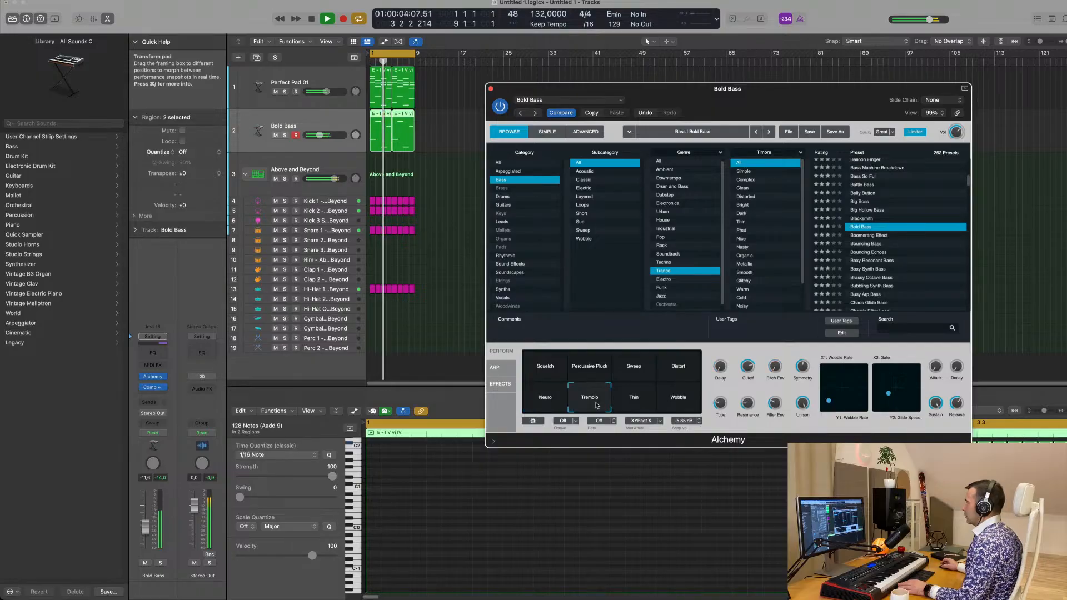
pyautogui.click(637, 404)
pyautogui.click(676, 399)
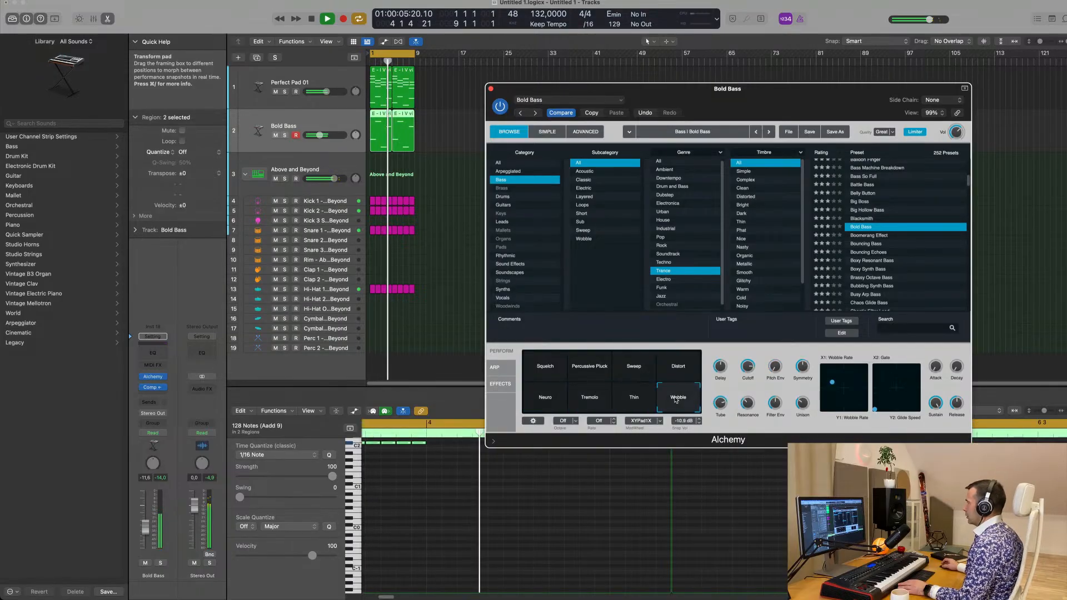
pyautogui.click(686, 372)
pyautogui.click(546, 367)
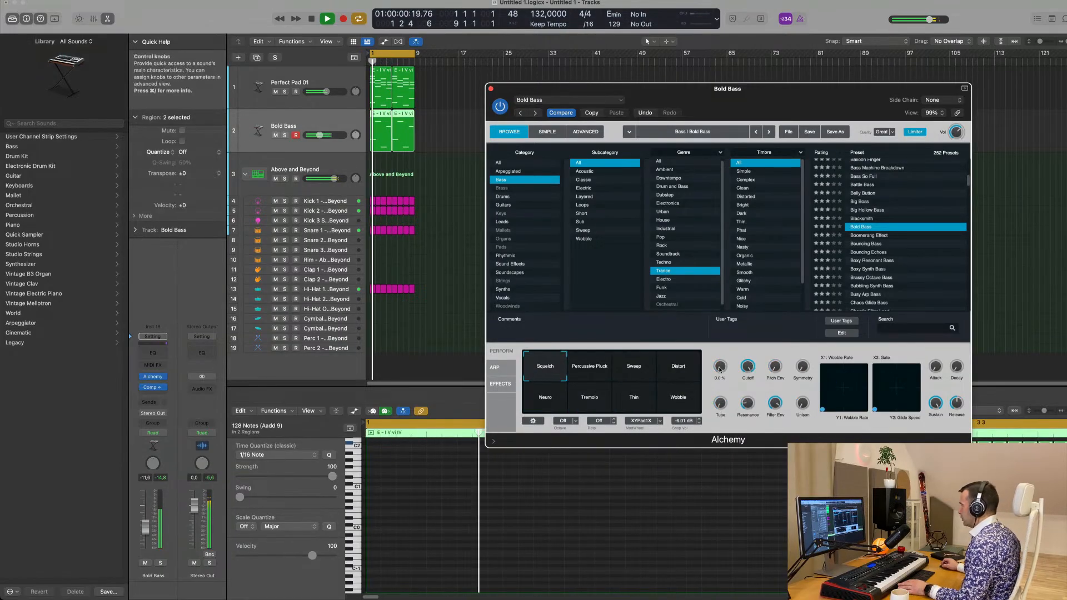
# Try out Bold Bass's Delay, Pitch Env and Filter Env controls and raise its Unison amount
pyautogui.moveTo(720, 368); pyautogui.dragTo(717, 342)
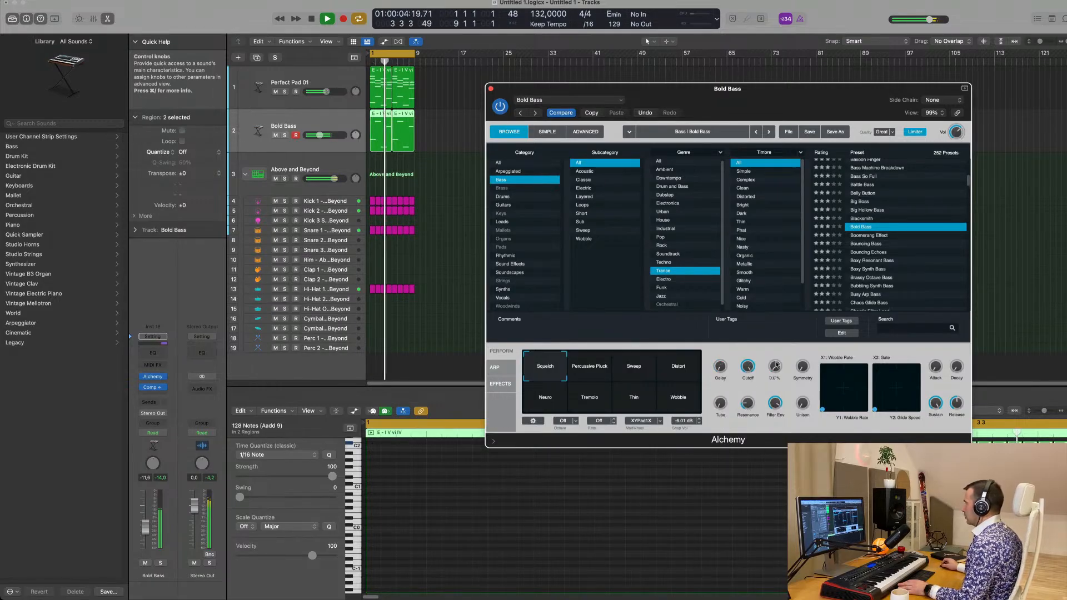
pyautogui.moveTo(777, 341); pyautogui.dragTo(779, 335)
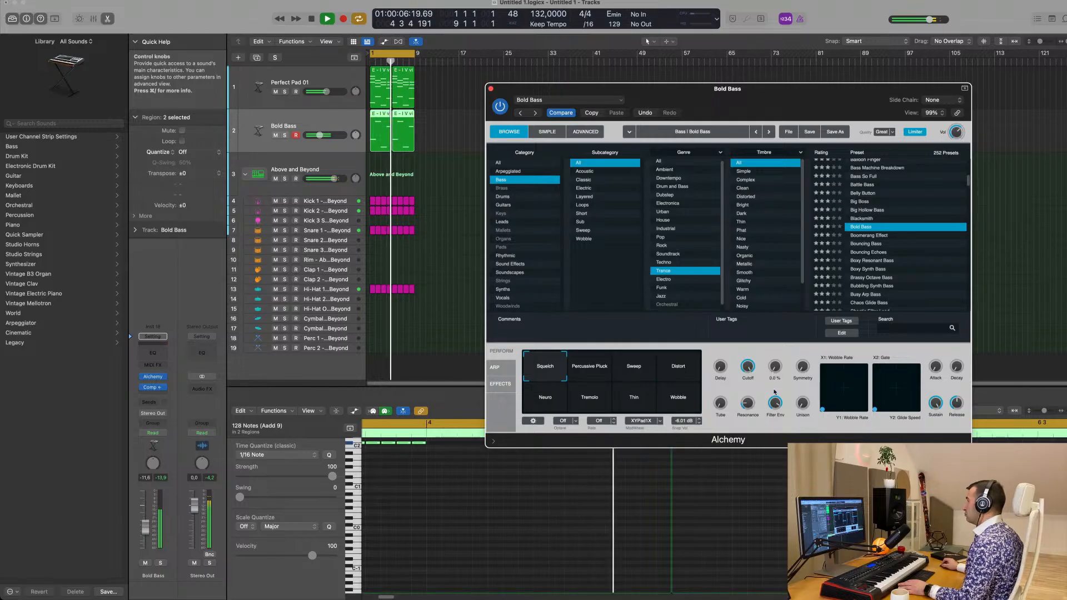
pyautogui.moveTo(777, 408); pyautogui.dragTo(720, 424)
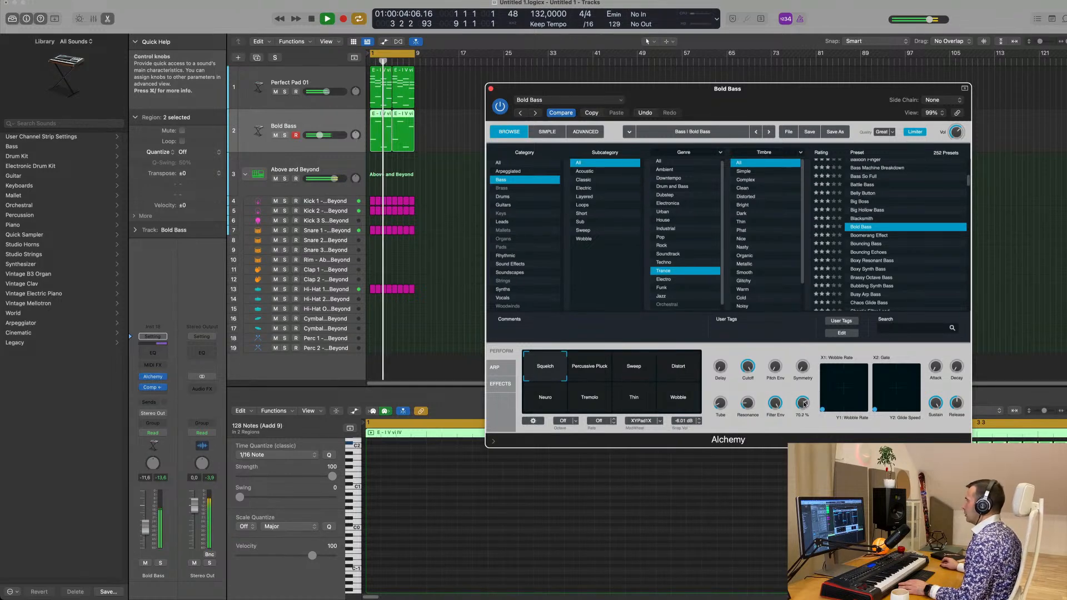
pyautogui.moveTo(802, 410); pyautogui.dragTo(804, 407)
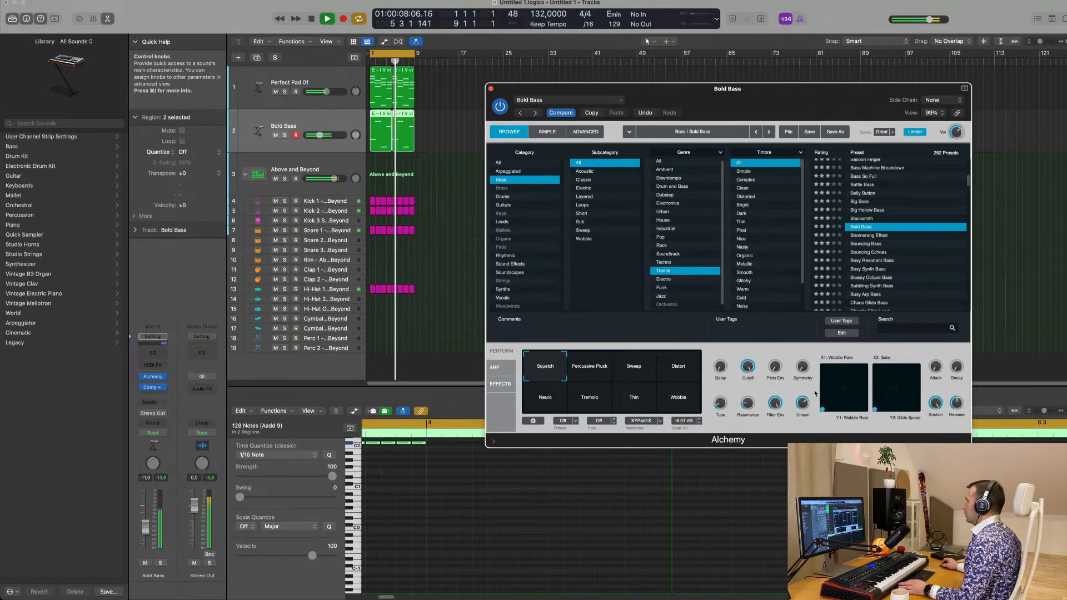
# Restart the loop, mute the Perfect Pad 01 track and set the bass track's volume to -9.2 dB
pyautogui.moveTo(795, 89); pyautogui.dragTo(740, 126)
pyautogui.press('Return')
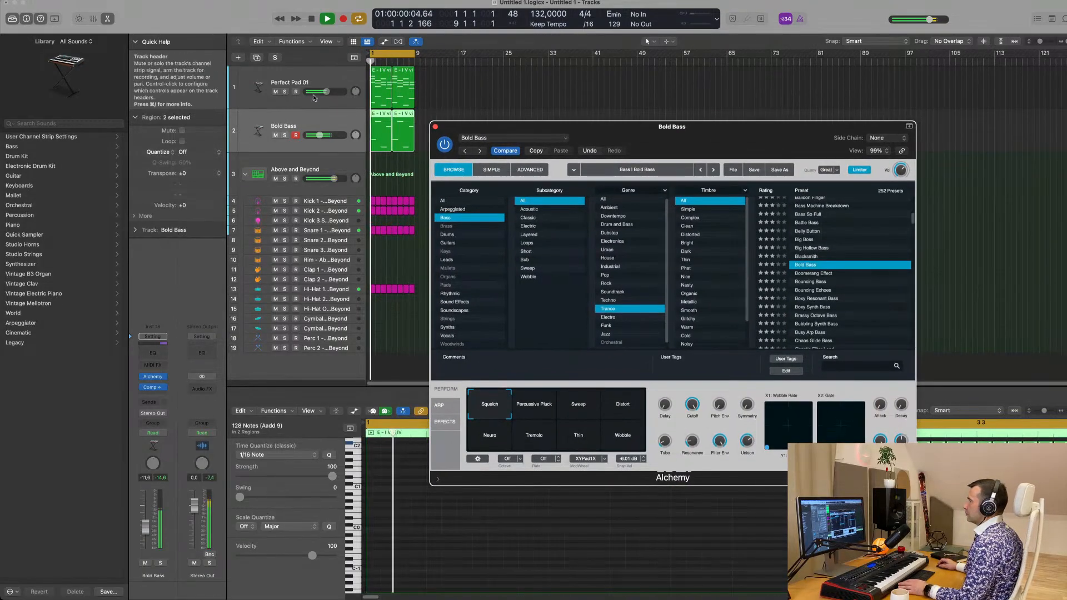
pyautogui.click(275, 92)
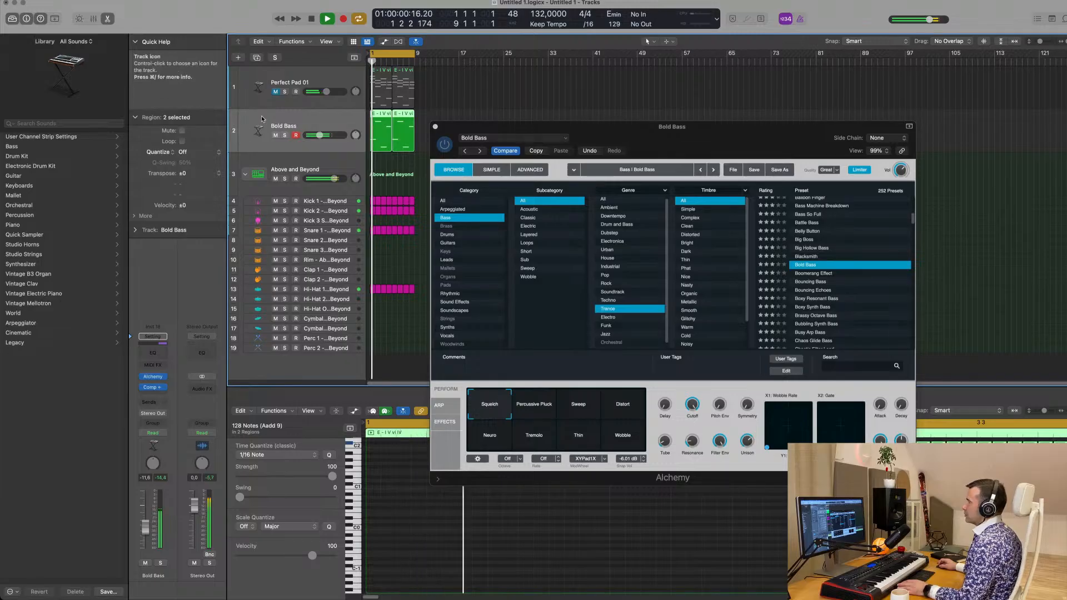
pyautogui.moveTo(145, 528); pyautogui.dragTo(145, 523)
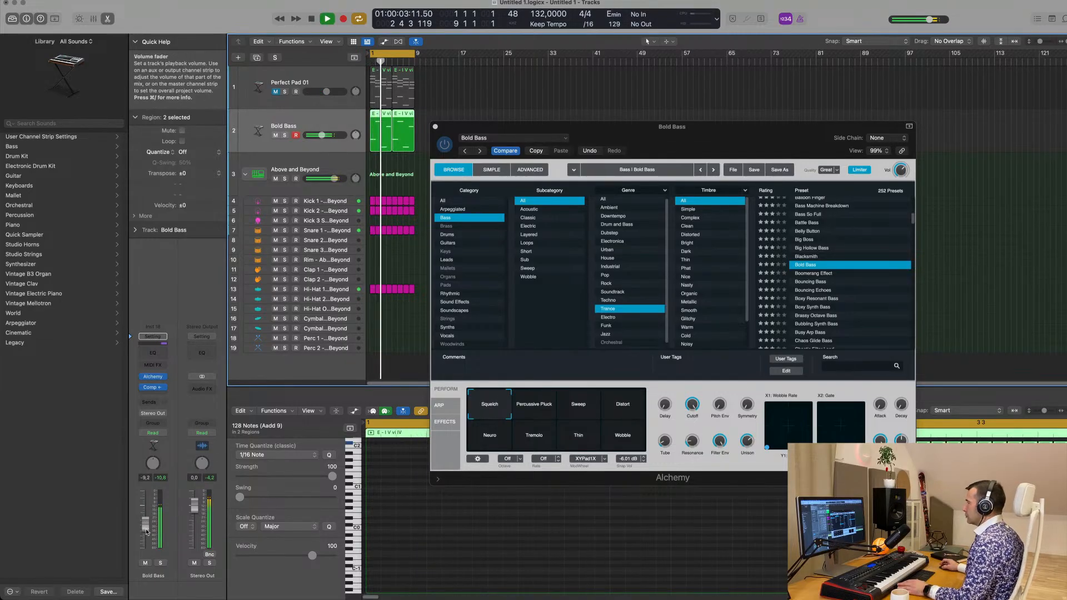
# Replay the loop from the start with Bold Bass, and audition the Brassy Octave Bass preset
pyautogui.moveTo(715, 136); pyautogui.dragTo(761, 74)
pyautogui.press('space')
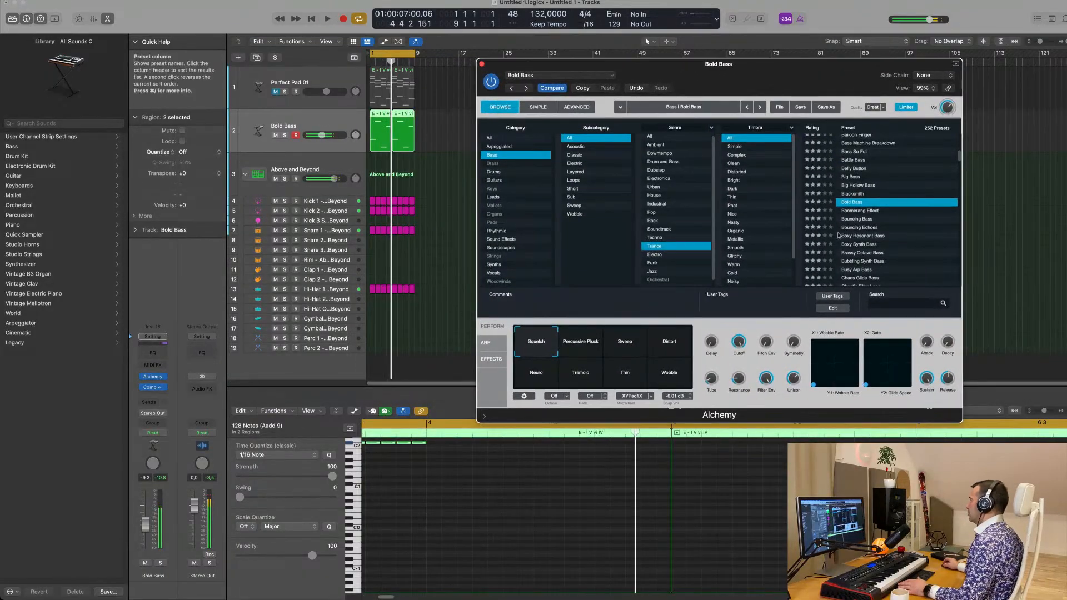
pyautogui.press('Return')
pyautogui.press('space')
pyautogui.scroll(-2, 892, 232)
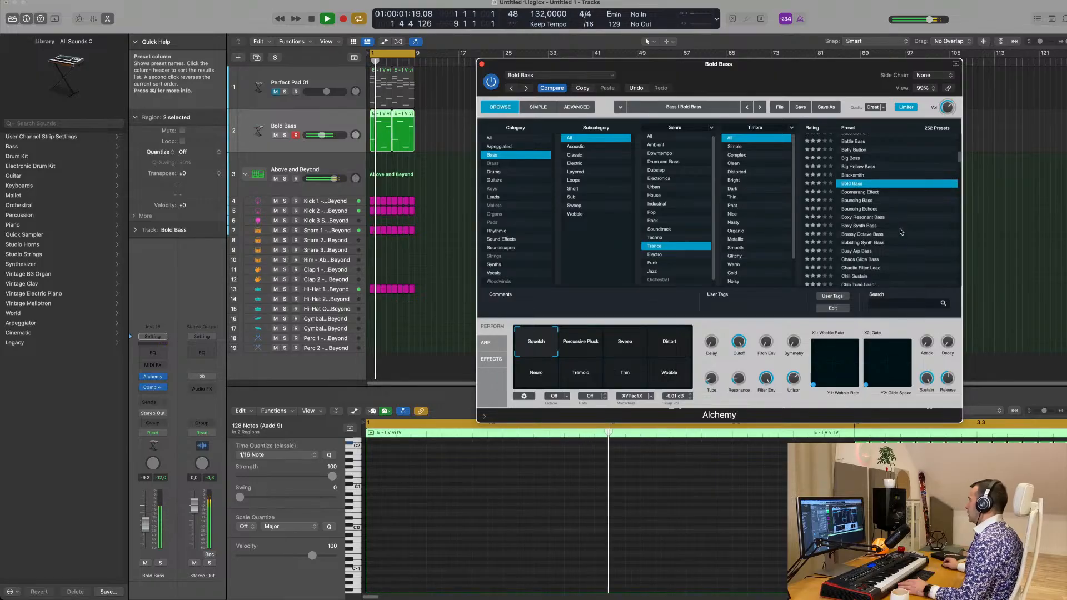
pyautogui.press('space')
pyautogui.click(864, 227)
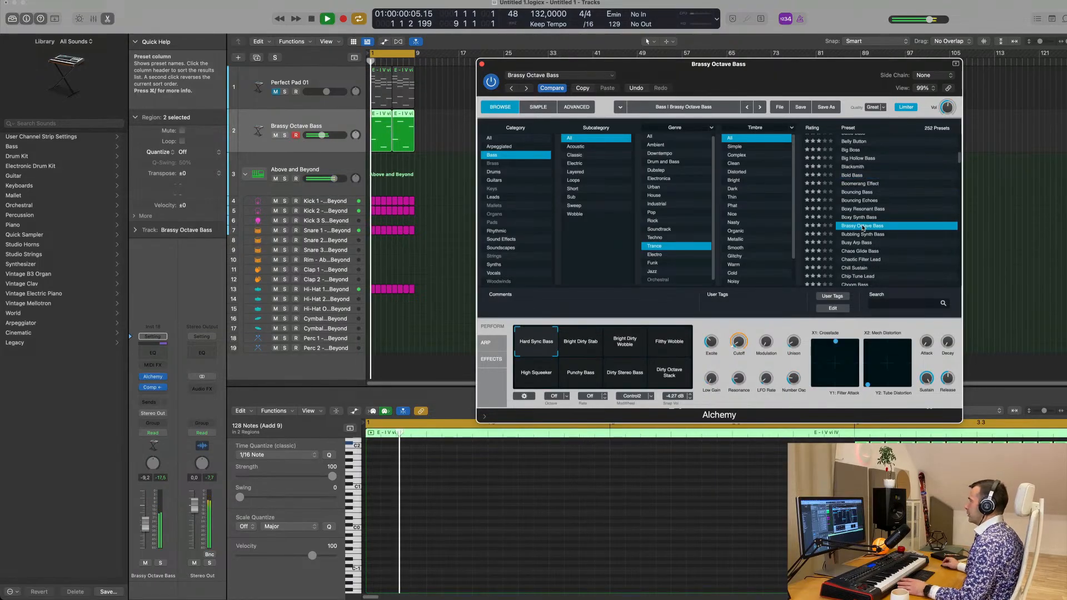
pyautogui.press('space')
# Audition Brassy Octave Bass's snapshots from Bright Dirty Stab through Filthy Wobble, Dirty Octave Stack, Dirty Stereo Bass and Punchy Bass to High Squeaker
pyautogui.moveTo(839, 78); pyautogui.dragTo(832, 78)
pyautogui.click(580, 346)
pyautogui.press('space')
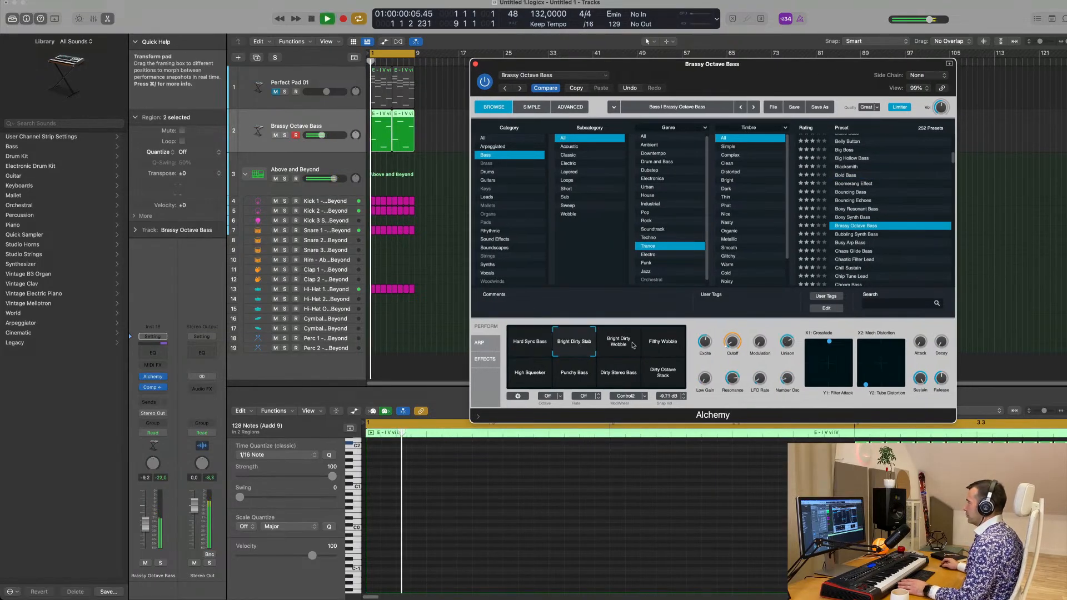
pyautogui.click(633, 346)
pyautogui.click(662, 346)
pyautogui.click(668, 375)
pyautogui.click(612, 380)
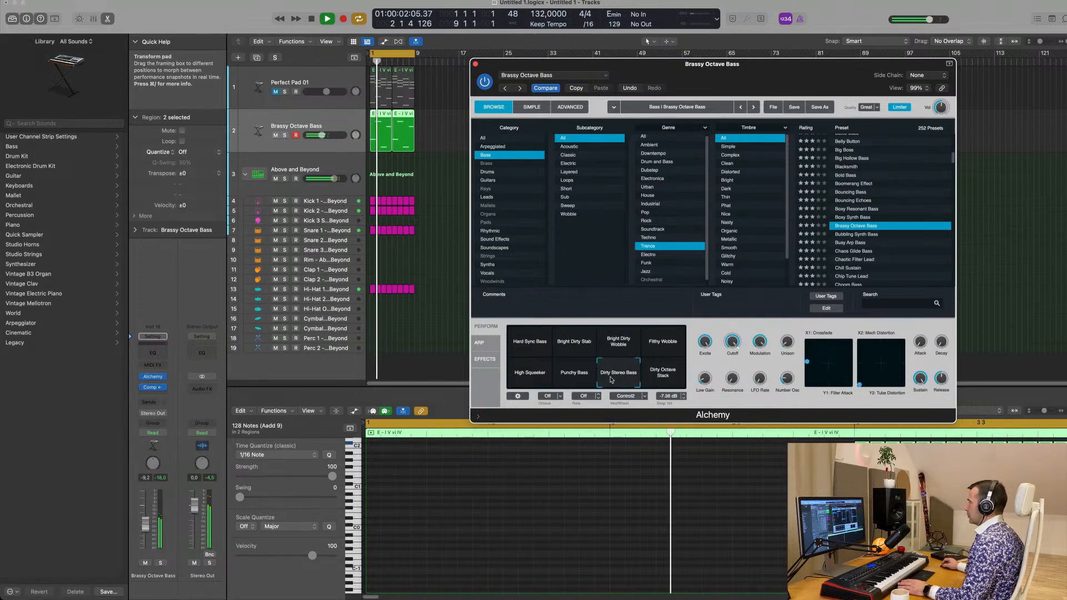
pyautogui.click(574, 373)
pyautogui.click(530, 372)
pyautogui.press('space')
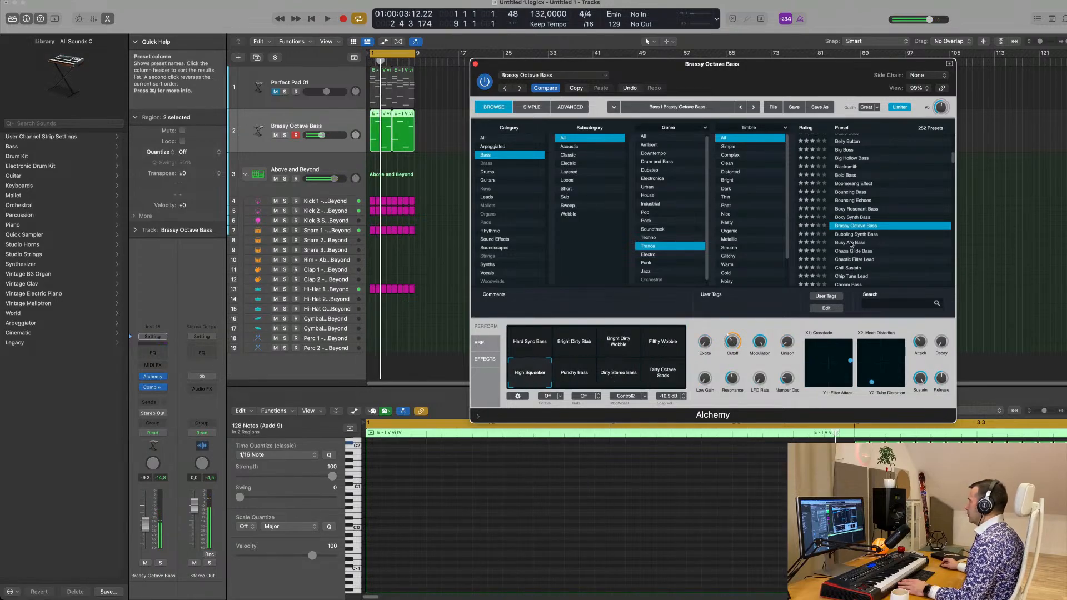
# Load the Busy Arp Bass preset, play it with the loop and set the bass track's volume to -12.4 dB
pyautogui.click(851, 243)
pyautogui.press('space')
pyautogui.scroll(-2, 887, 239)
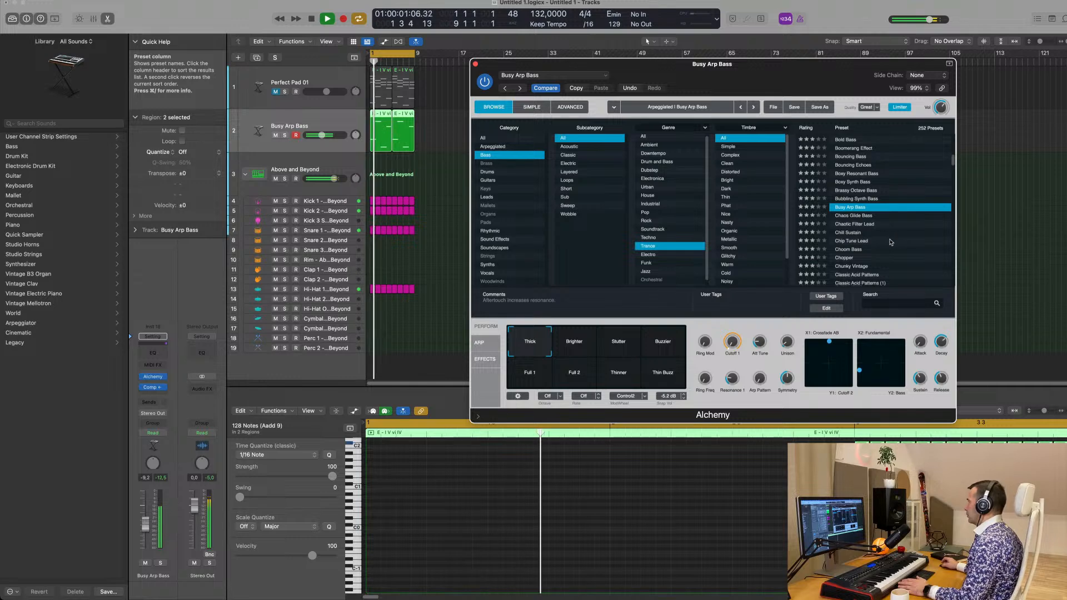
pyautogui.press('space')
pyautogui.press('space')
pyautogui.moveTo(796, 74); pyautogui.dragTo(782, 76)
pyautogui.press('space')
pyautogui.press('space')
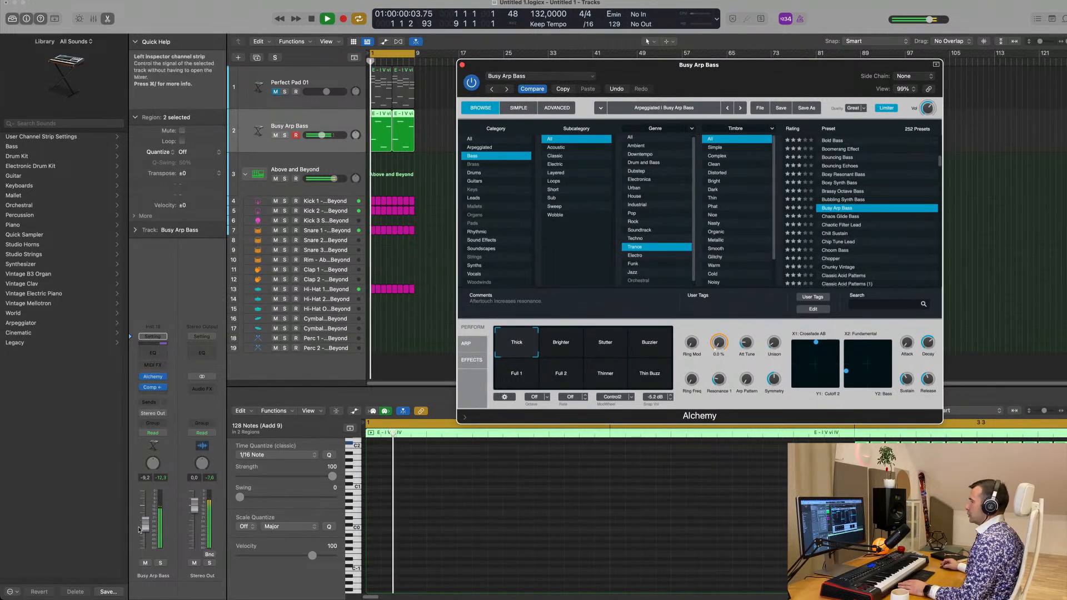
pyautogui.moveTo(139, 529); pyautogui.dragTo(139, 533)
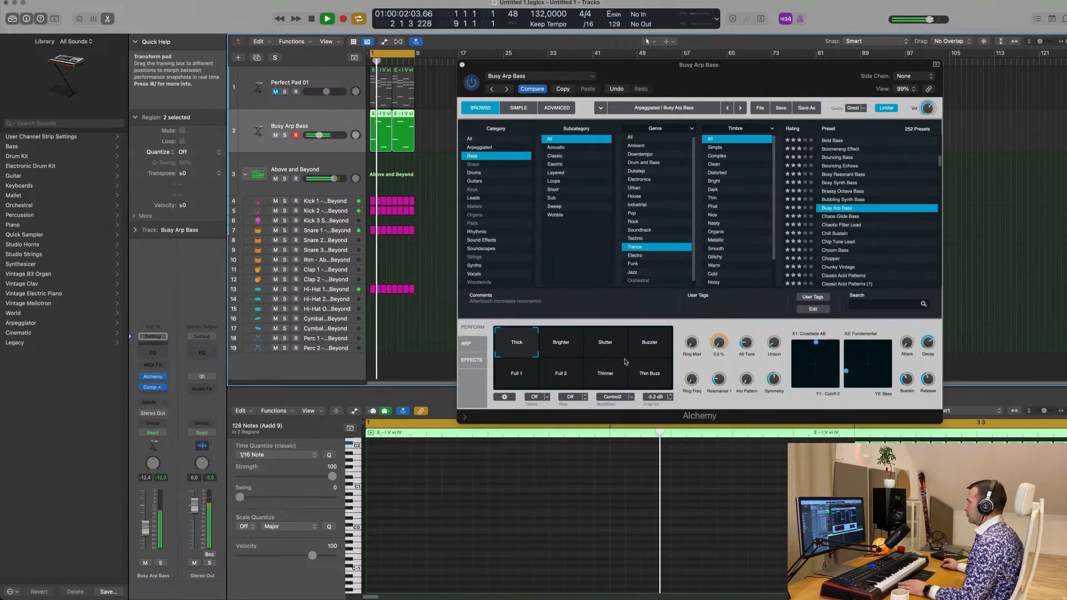
# Try Busy Arp Bass's Cutoff 1 control, audition its Brighter, Stutter, Buzzer, Thin Buzz, Full 1 and Full 2 snapshots, and return to Thick
pyautogui.moveTo(719, 343); pyautogui.dragTo(722, 317)
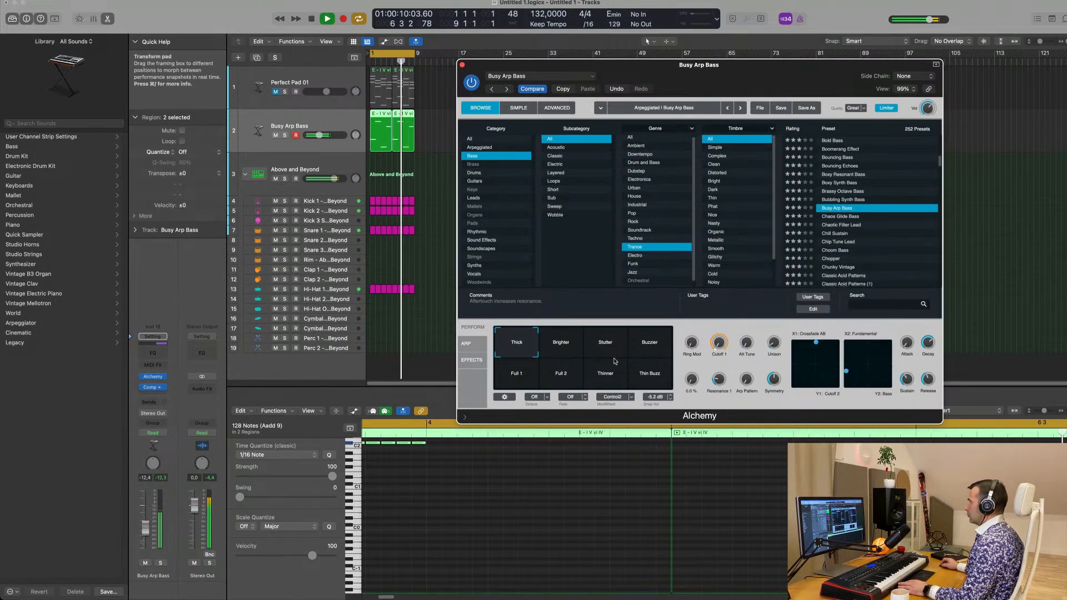
pyautogui.click(577, 352)
pyautogui.click(604, 350)
pyautogui.click(638, 348)
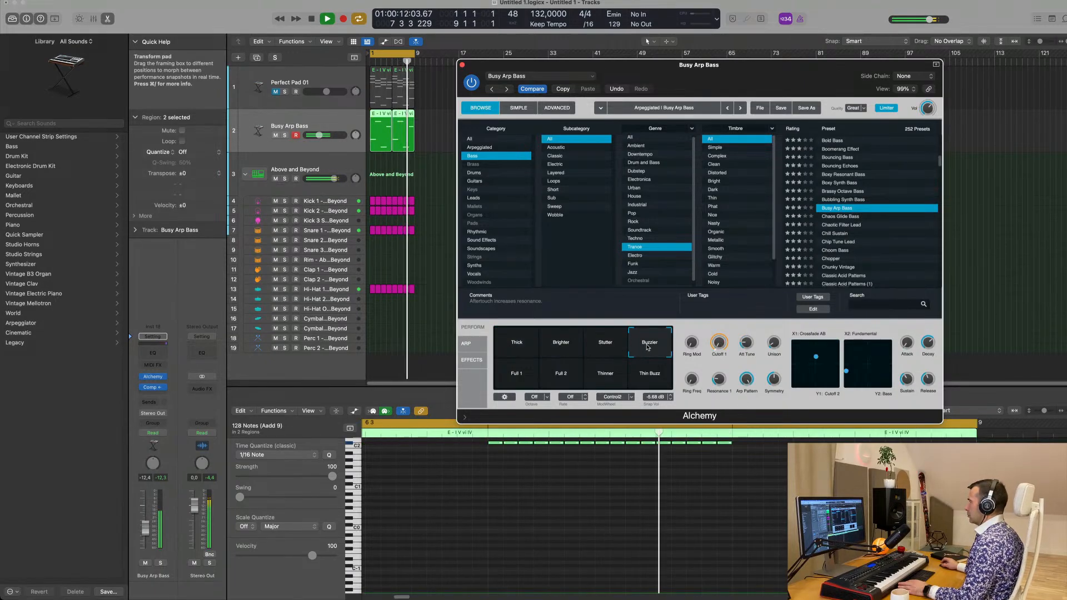
pyautogui.click(650, 374)
pyautogui.click(507, 385)
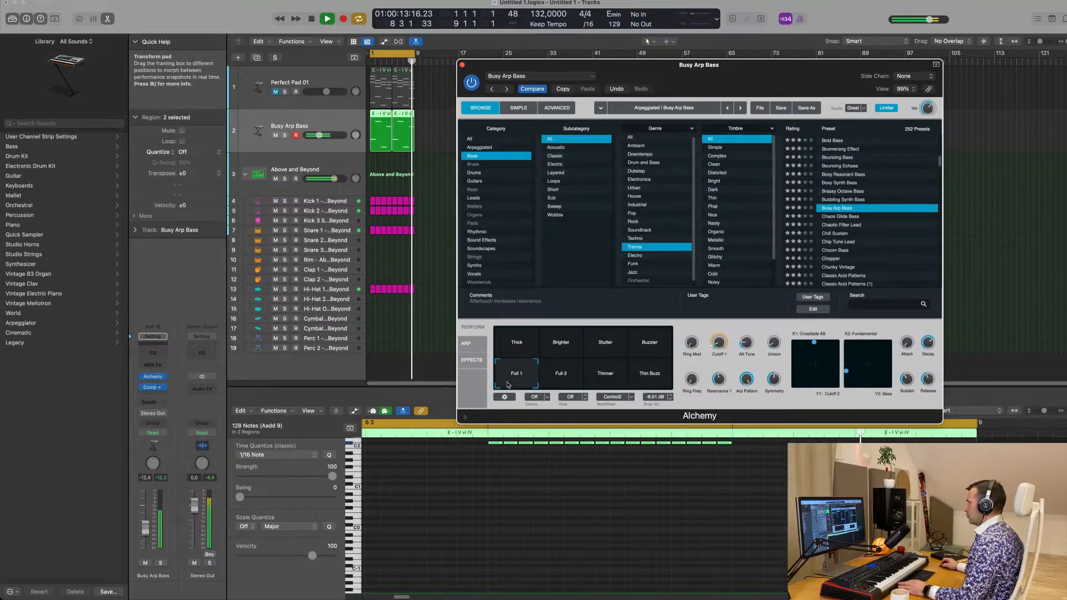
pyautogui.click(556, 382)
pyautogui.click(517, 378)
pyautogui.click(516, 351)
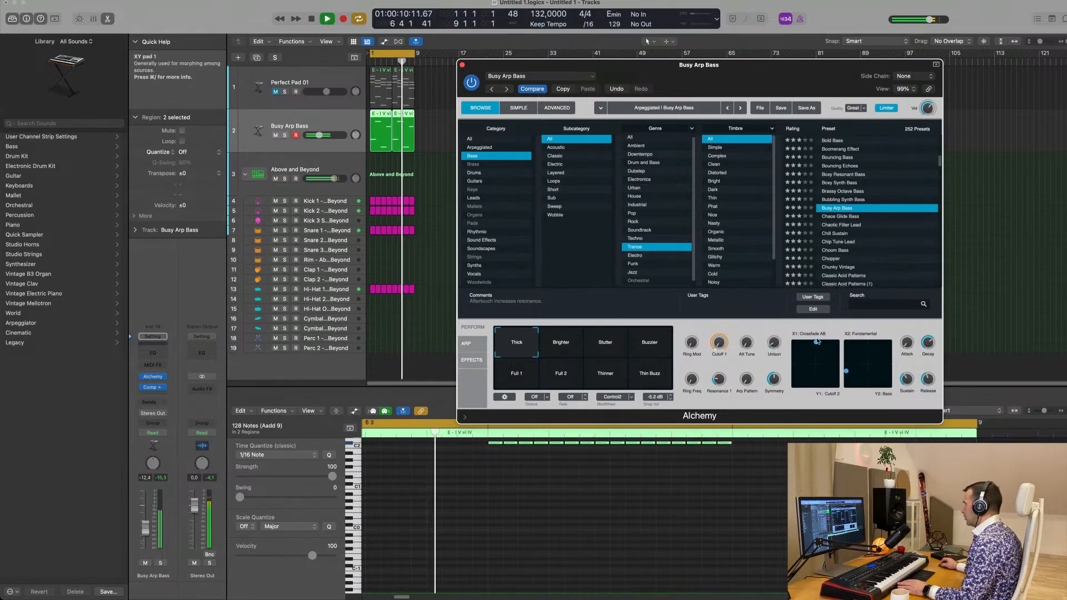
# Sweep Busy Arp Bass's first XY pad and leave Crossfade AB and Cutoff 2 at their minimum
pyautogui.moveTo(817, 343); pyautogui.dragTo(793, 345)
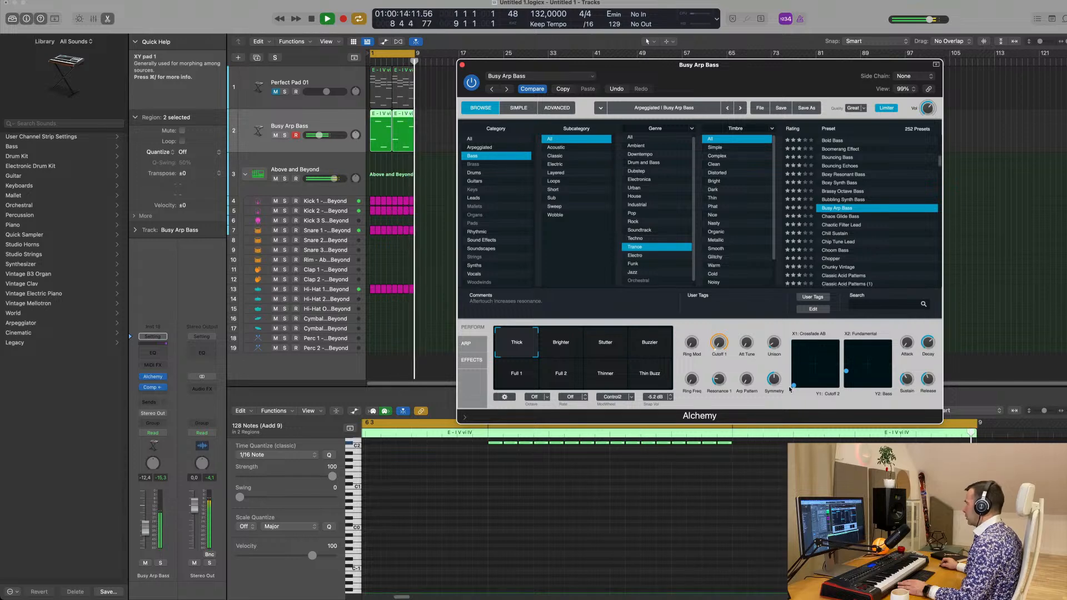
pyautogui.moveTo(817, 390); pyautogui.dragTo(803, 340)
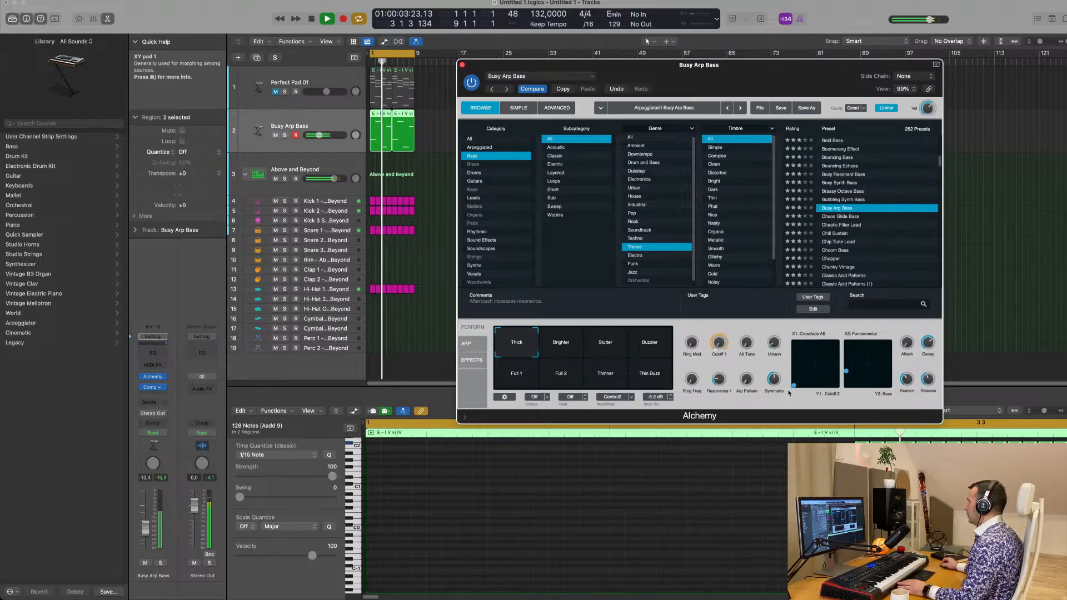
# Set Busy Arp Bass's Crossfade AB to about the middle with Cutoff 2 at minimum, and sweep the Fundamental/Bass pad, leaving both values low
pyautogui.moveTo(808, 394); pyautogui.dragTo(813, 394)
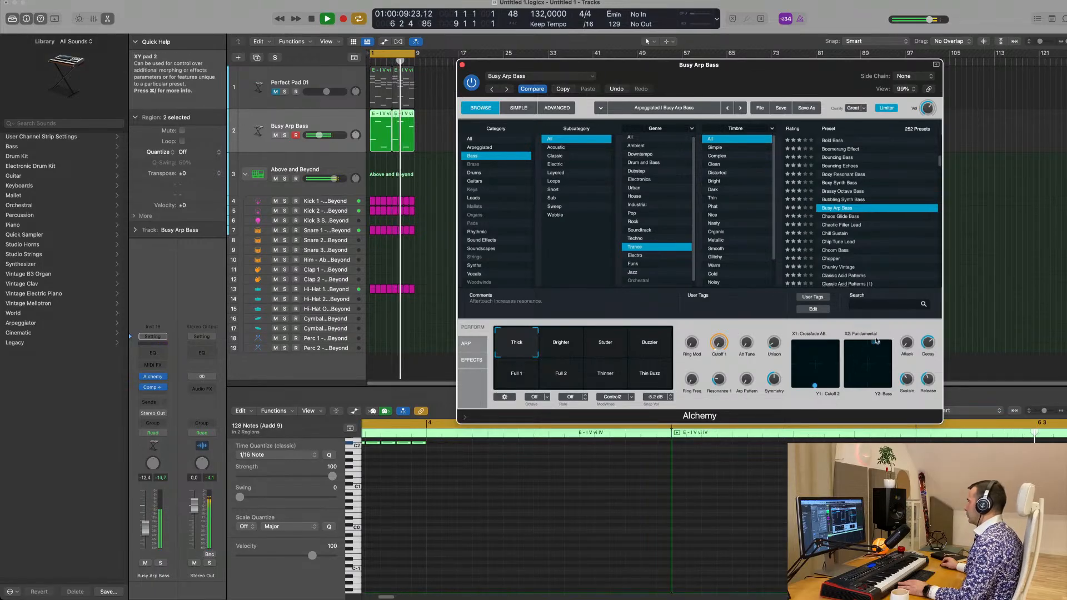
pyautogui.moveTo(876, 341); pyautogui.dragTo(867, 393)
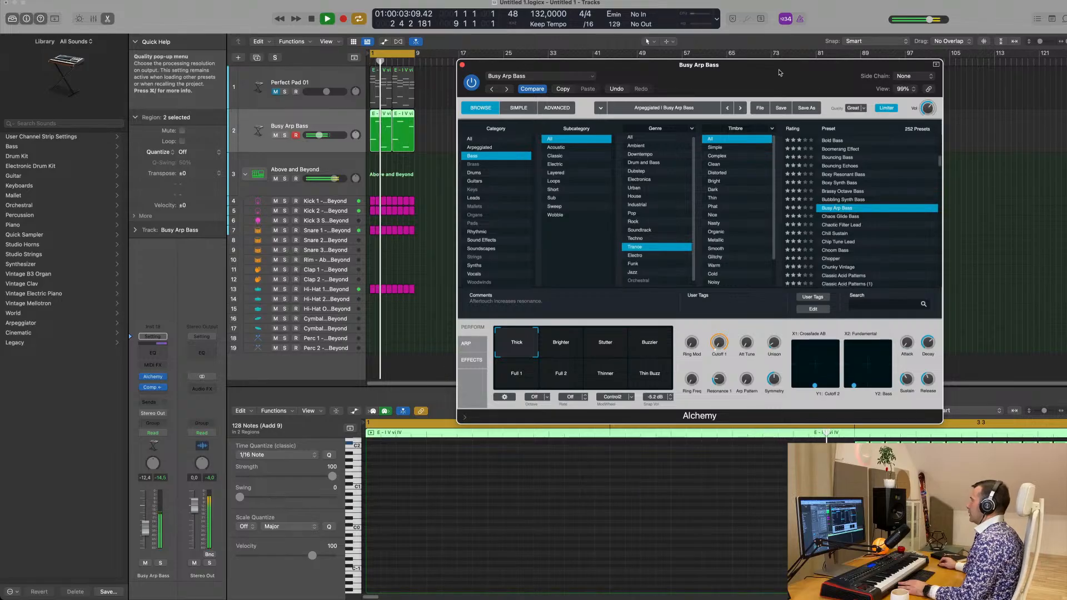
pyautogui.moveTo(779, 68); pyautogui.dragTo(785, 16)
pyautogui.moveTo(863, 334); pyautogui.dragTo(895, 324)
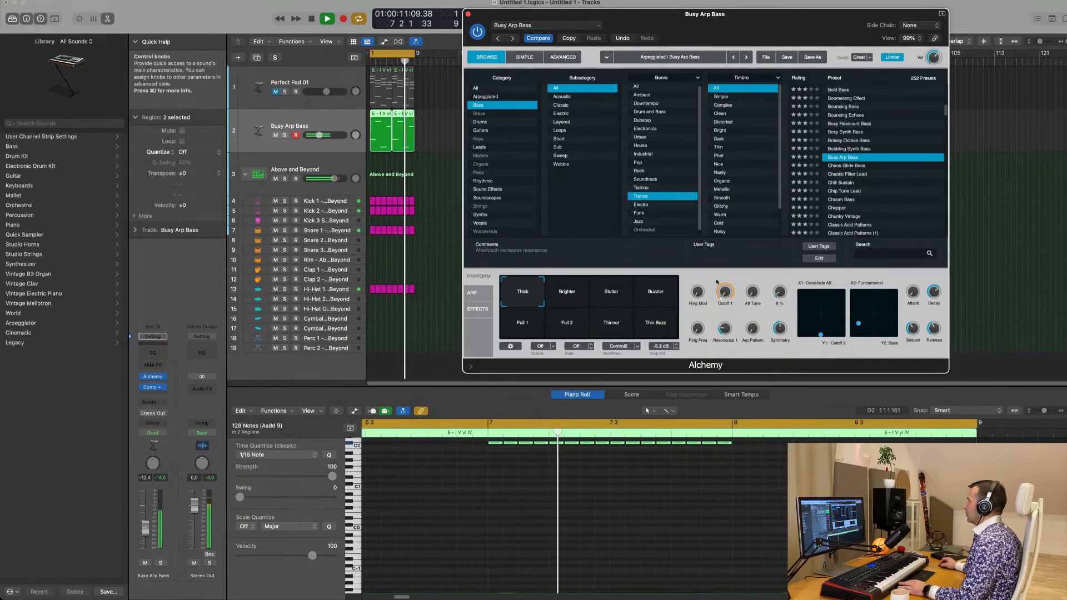
# Adjust Busy Arp Bass's Cutoff 1, Unison and Ring Mod controls while the loop plays
pyautogui.moveTo(725, 268); pyautogui.dragTo(729, 253)
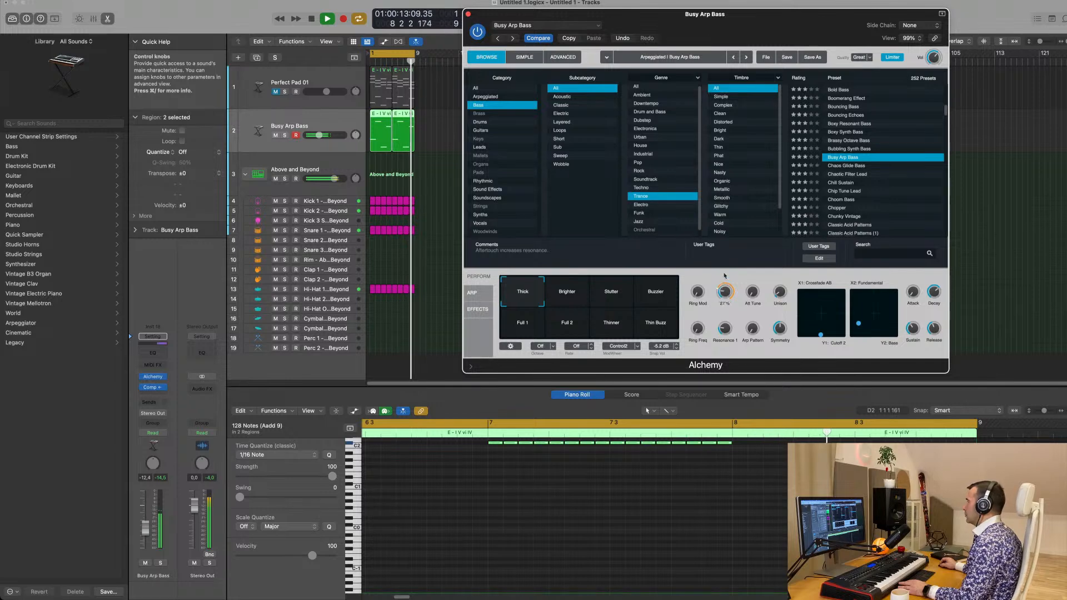
pyautogui.moveTo(780, 291)
pyautogui.mouseDown()
pyautogui.moveTo(784, 259)
pyautogui.moveTo(780, 294)
pyautogui.mouseUp()
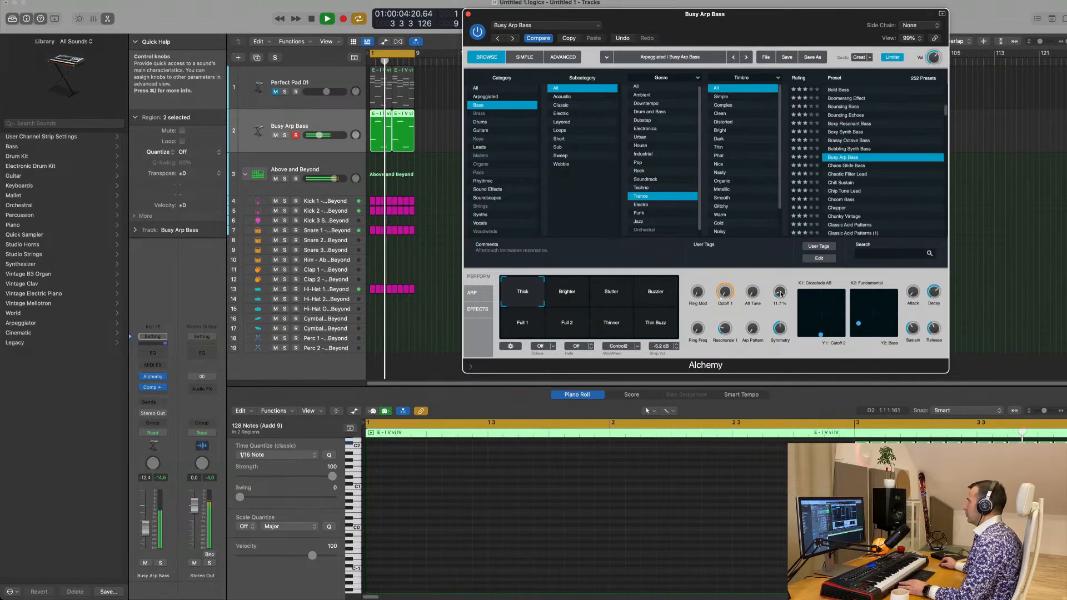
pyautogui.moveTo(702, 301)
pyautogui.mouseDown()
pyautogui.moveTo(698, 269)
pyautogui.moveTo(698, 285)
pyautogui.mouseUp()
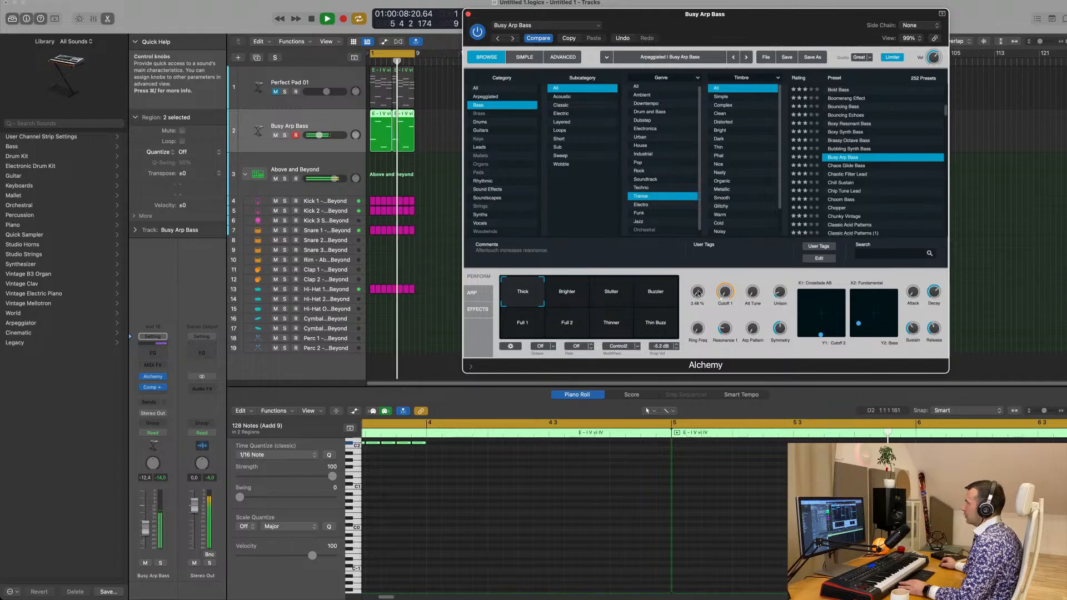
# Close the Busy Arp Bass instrument window and set the bass track's volume to -13.2 dB
pyautogui.moveTo(462, 11); pyautogui.dragTo(438, 119)
pyautogui.click(443, 121)
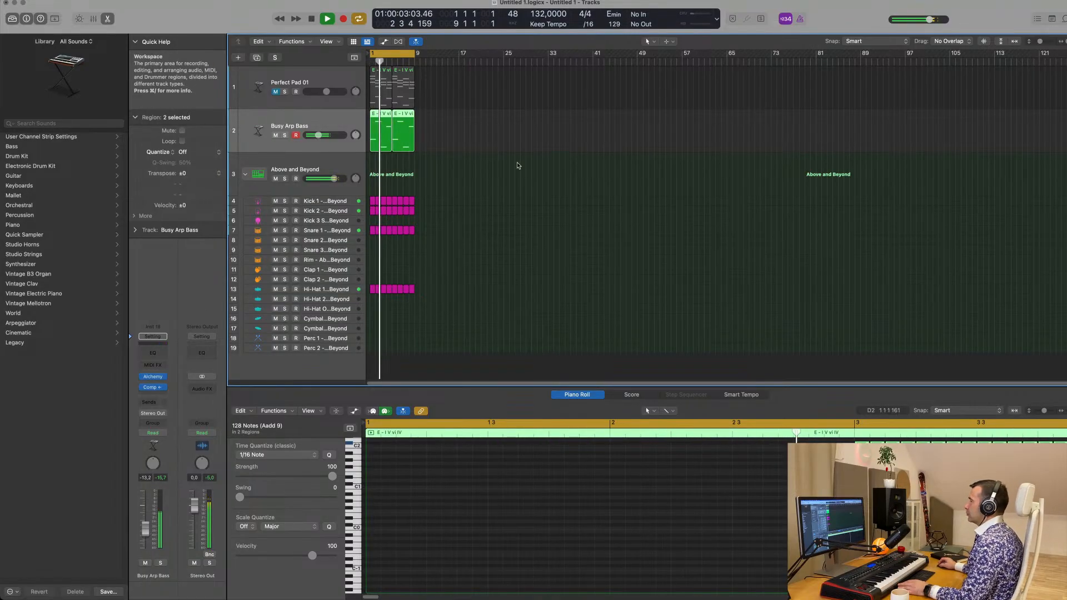
pyautogui.click(507, 219)
pyautogui.click(326, 125)
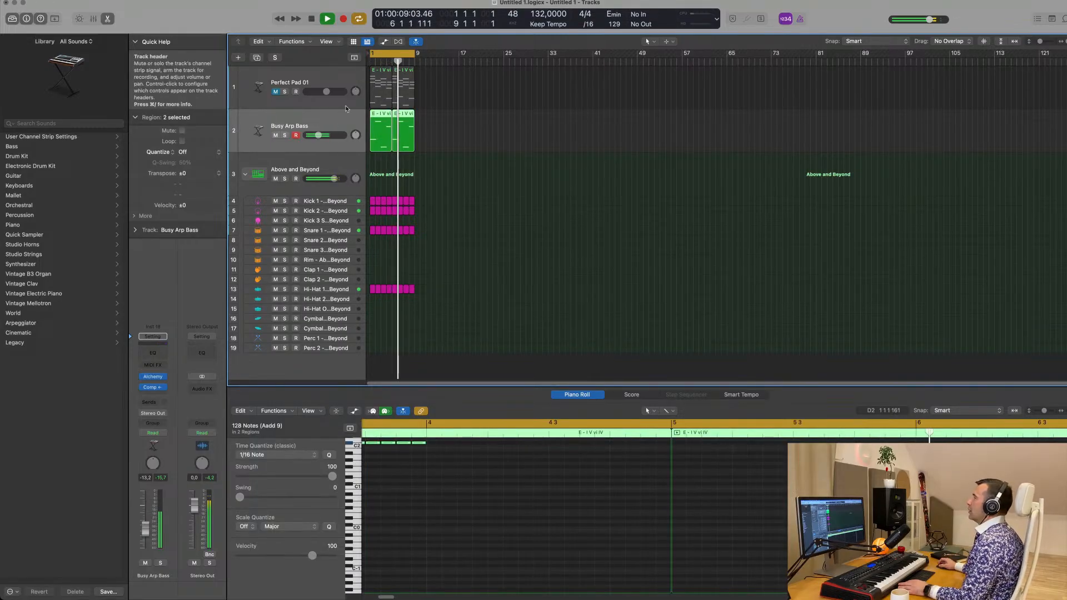
# Duplicate the Perfect Pad 01 track and copy its first chord region onto the new track at bar 1
pyautogui.click(289, 96)
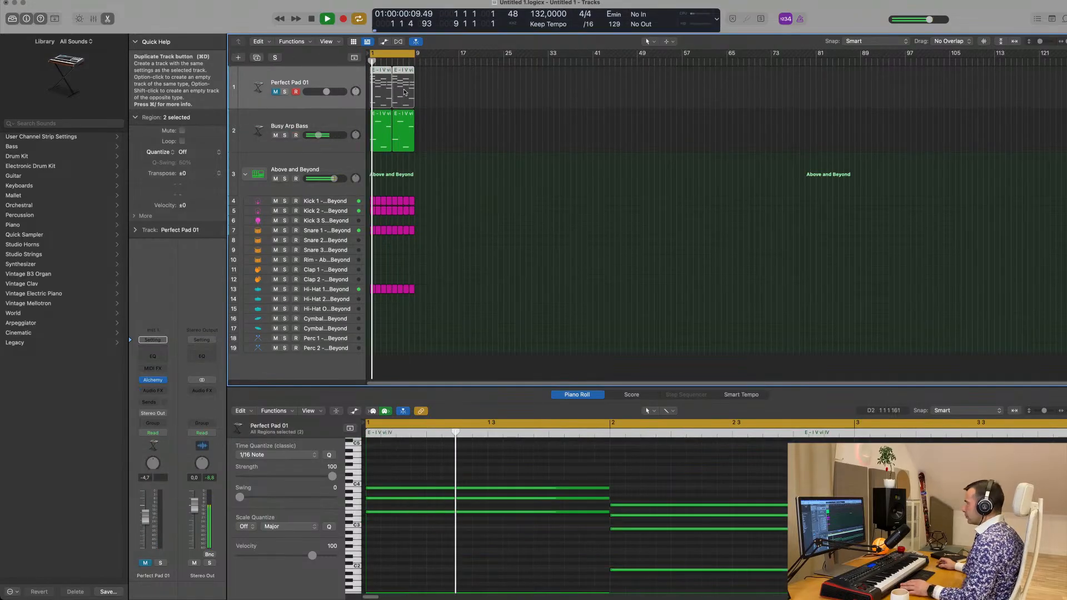
pyautogui.click(256, 58)
pyautogui.click(377, 85)
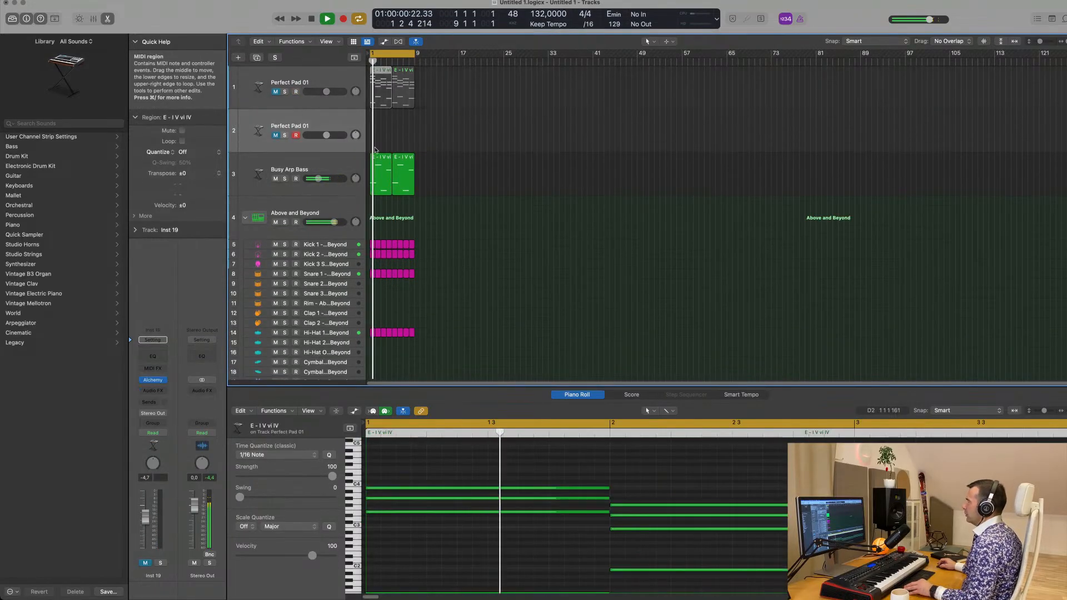
pyautogui.keyDown('alt'); pyautogui.moveTo(375, 150); pyautogui.dragTo(376, 151); pyautogui.keyUp('alt')
# Delete the four low root notes beneath the chords in the copied Perfect Pad 01 region
pyautogui.scroll(-5, 496, 551)
pyautogui.scroll(-2, 496, 550)
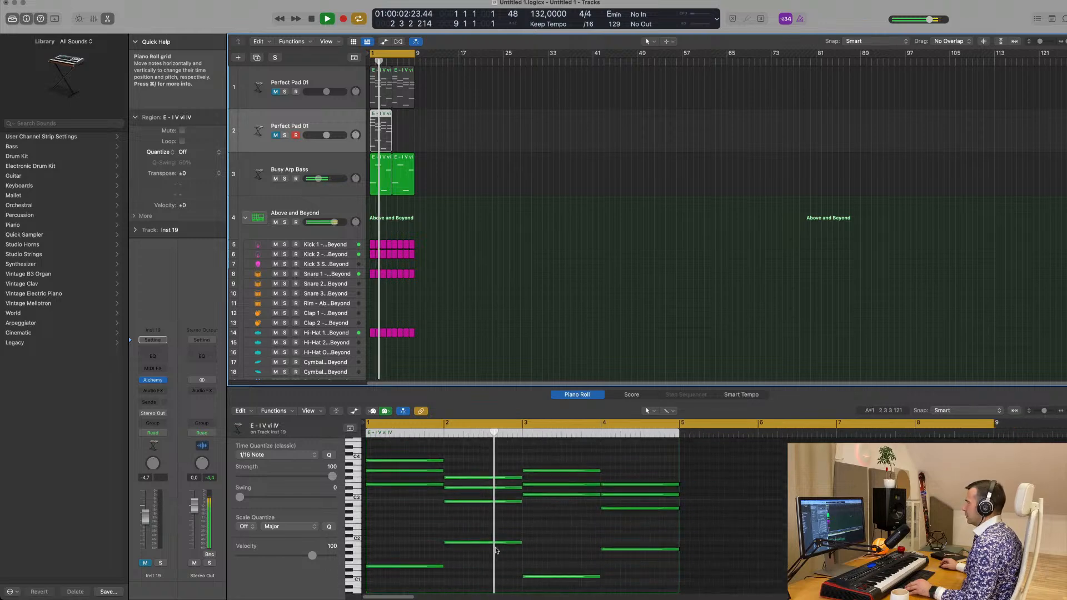
pyautogui.scroll(-2, 496, 550)
pyautogui.moveTo(399, 497); pyautogui.dragTo(655, 561)
pyautogui.press('Delete')
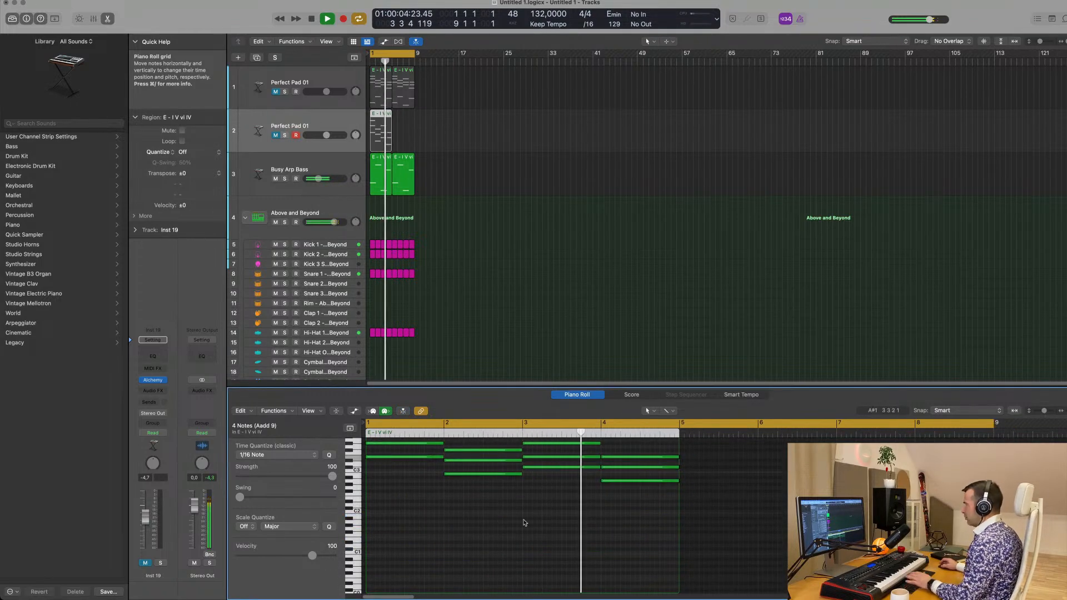
# Restart playback from the beginning of the loop and unmute the duplicated Perfect Pad 01 track
pyautogui.scroll(3, 525, 522)
pyautogui.press('space')
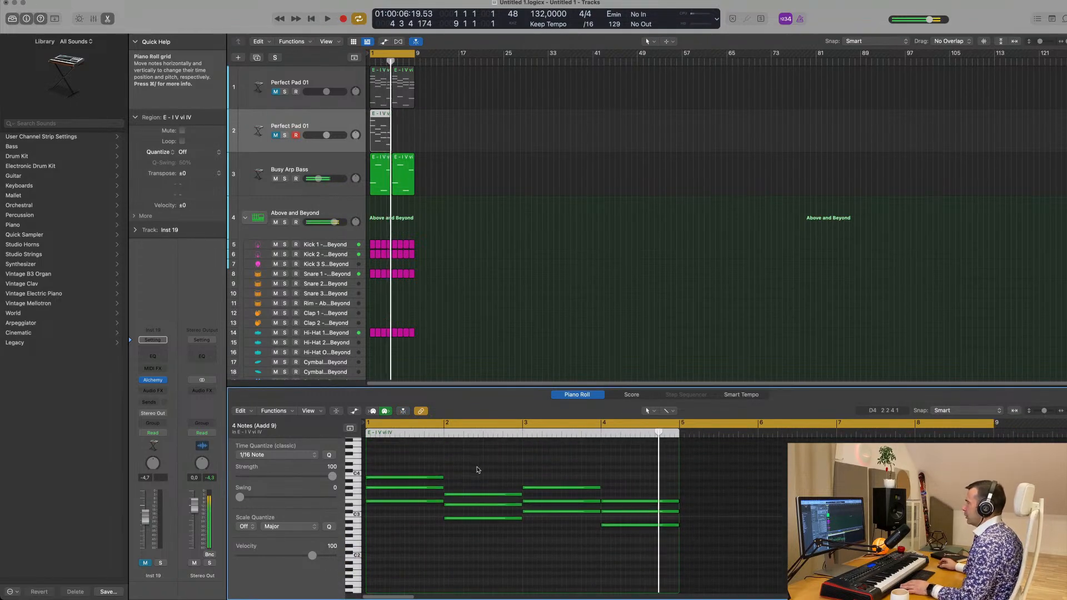
pyautogui.scroll(-3, 478, 471)
pyautogui.press('space')
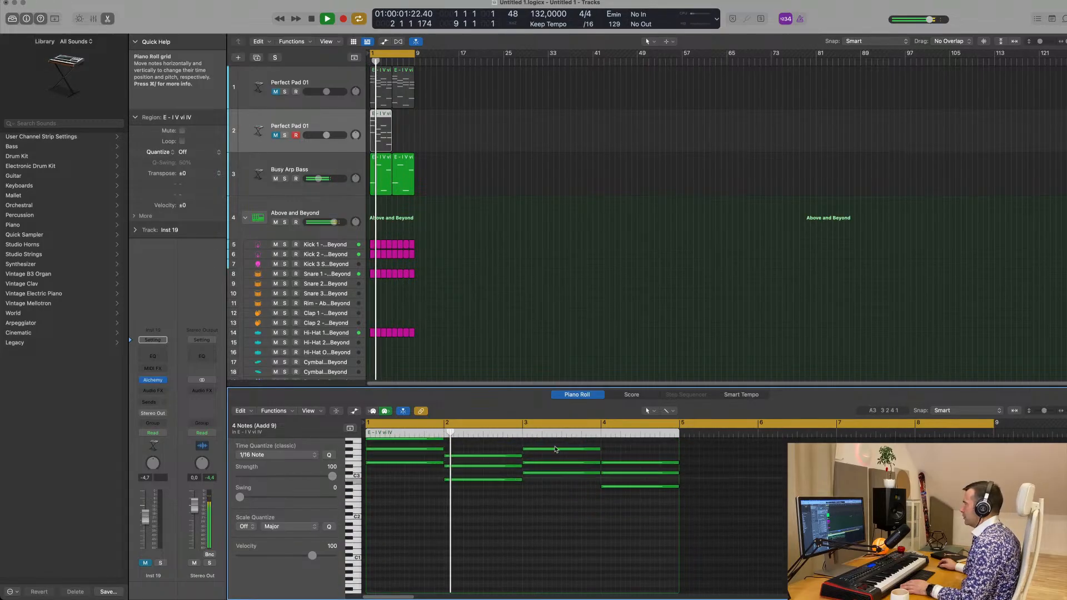
pyautogui.scroll(5, 556, 449)
pyautogui.press('space')
pyautogui.press('space')
pyautogui.click(289, 127)
pyautogui.press('space')
pyautogui.press('space')
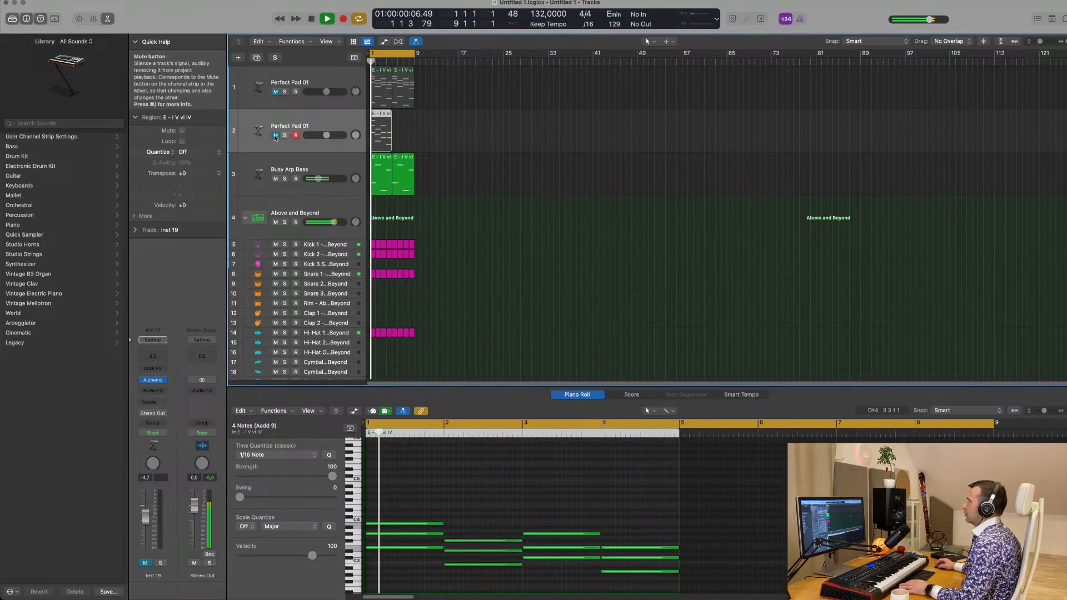
pyautogui.click(275, 135)
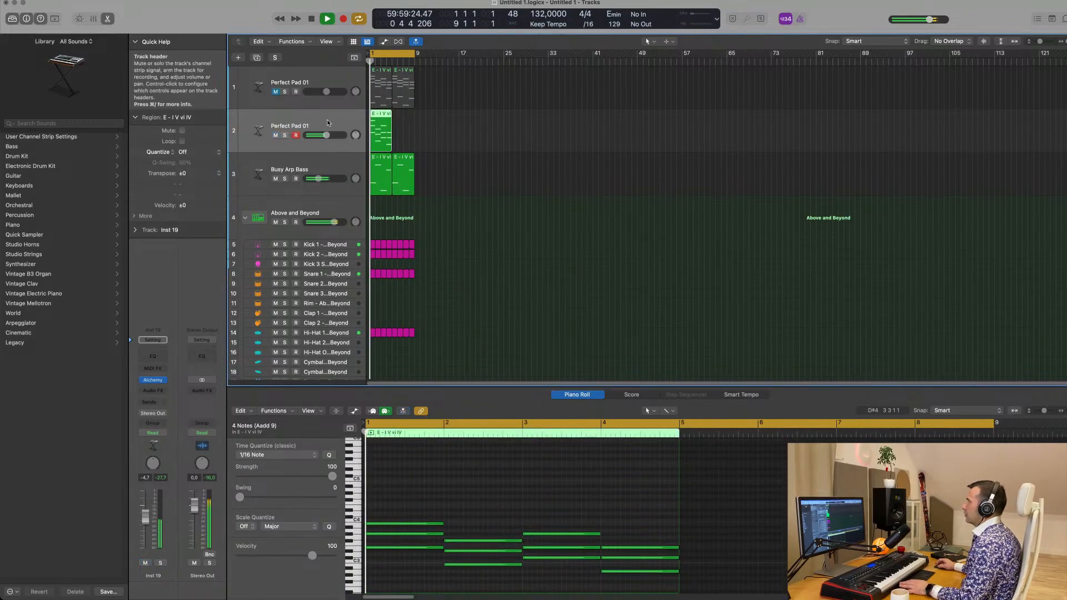
# Open the duplicated track's Alchemy instrument, search its pad presets for "19" and load Sunrise 1984
pyautogui.click(151, 380)
pyautogui.press('space')
pyautogui.press('space')
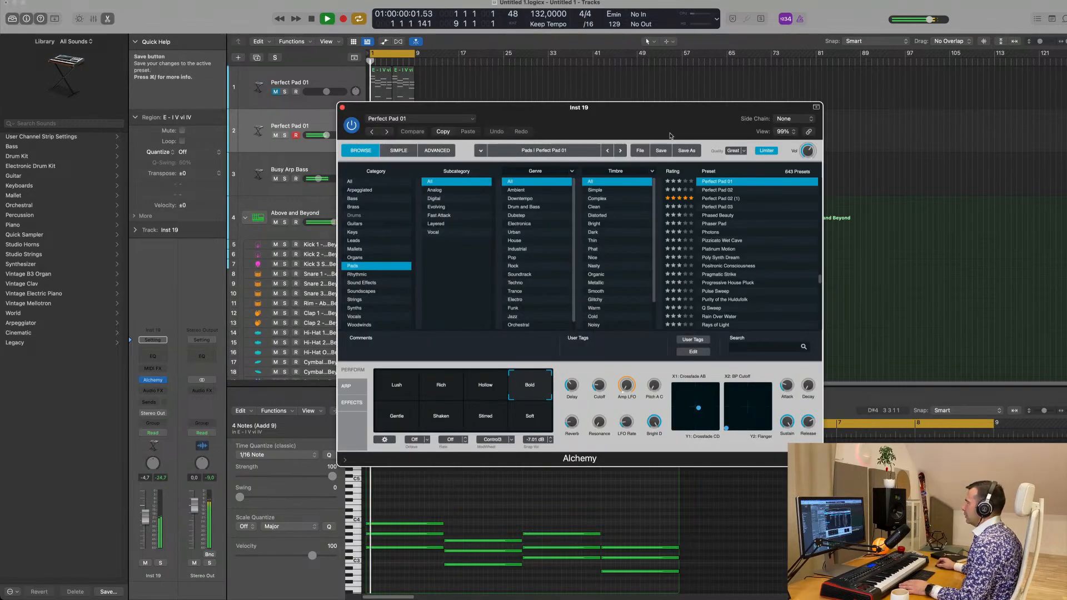
pyautogui.moveTo(670, 136); pyautogui.dragTo(643, 120)
pyautogui.scroll(-10, 728, 248)
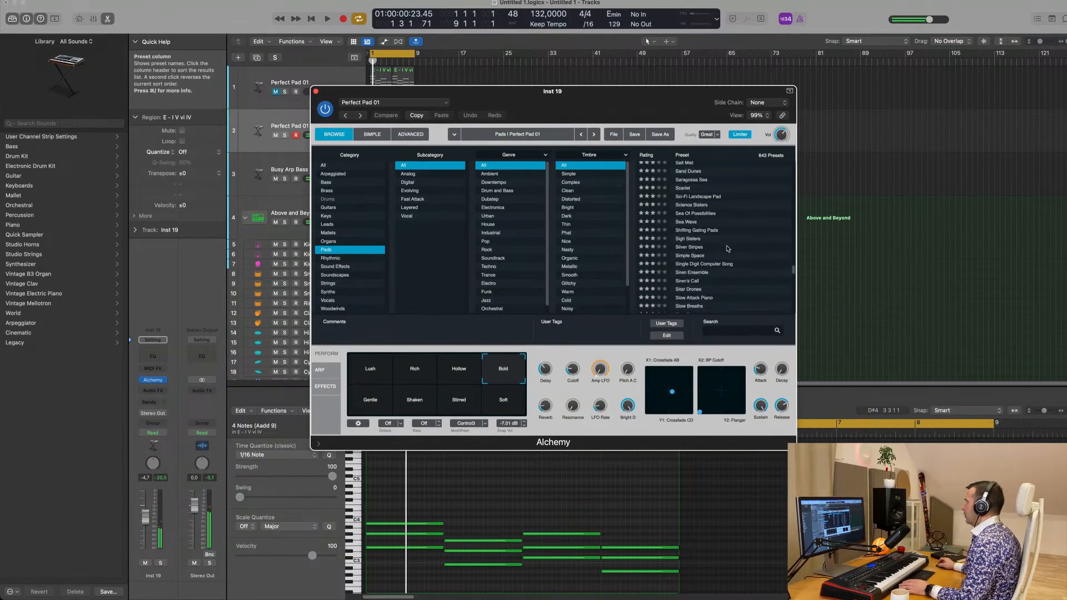
pyautogui.click(734, 331)
pyautogui.write('19')
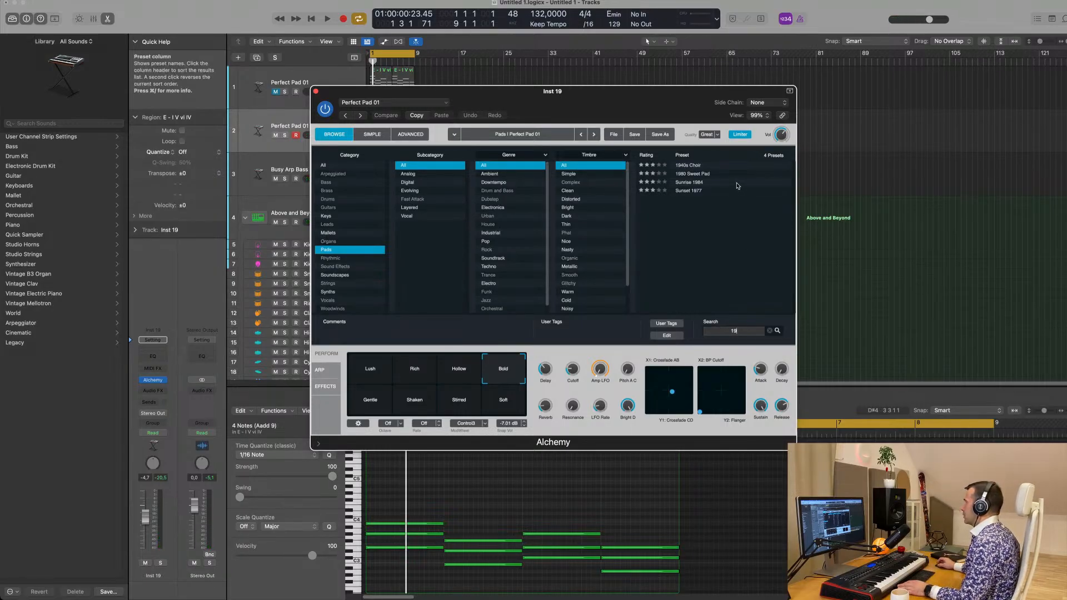
pyautogui.click(681, 182)
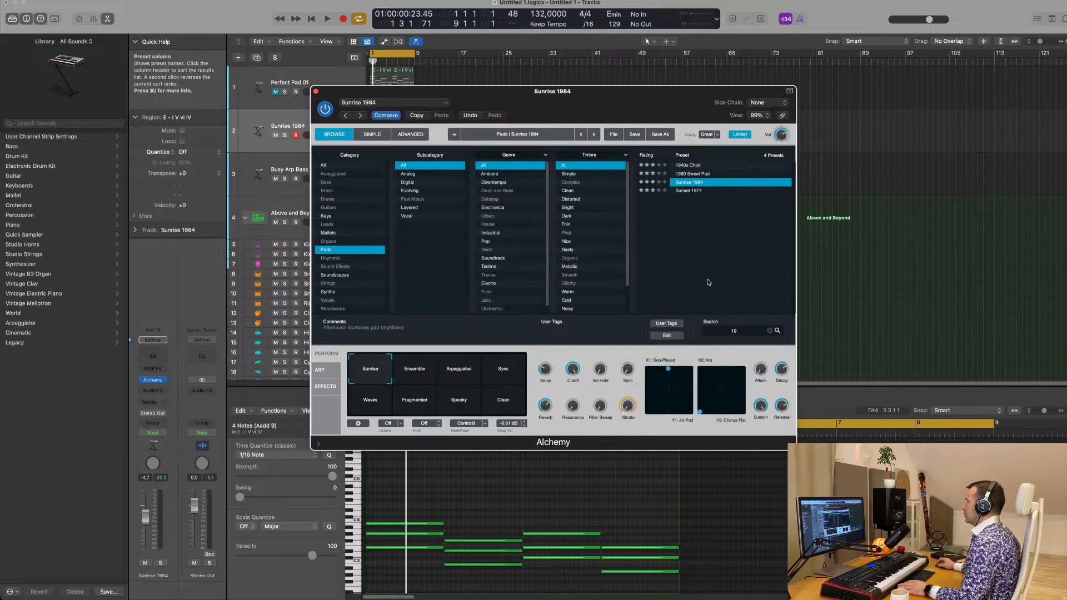
# Play Sunrise 1984 with the loop and switch it to the Arpeggiated snapshot
pyautogui.press('space')
pyautogui.moveTo(598, 101); pyautogui.dragTo(775, 84)
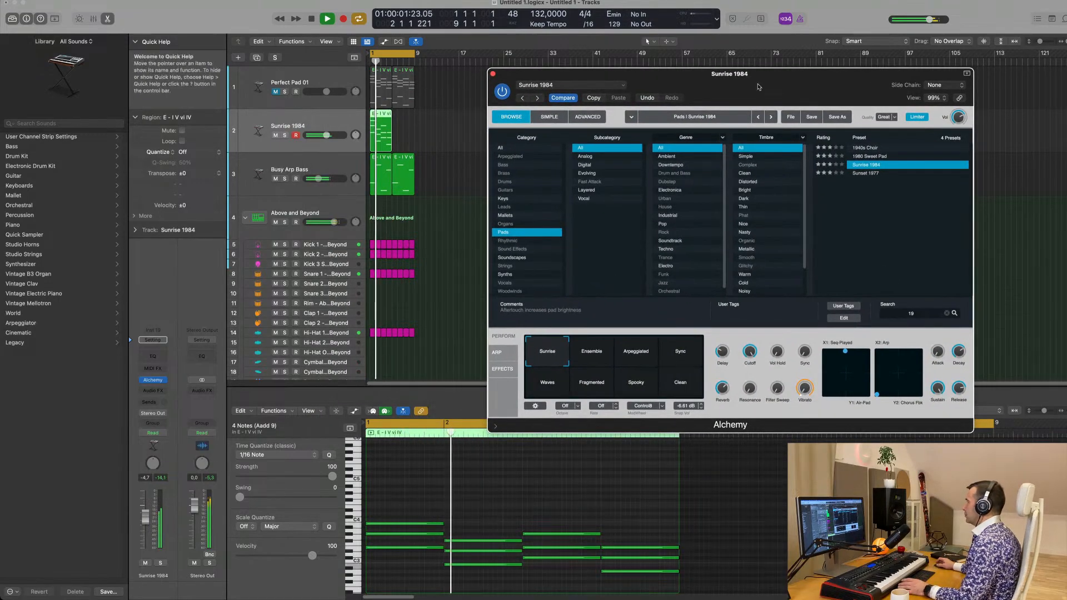
pyautogui.press('space')
pyautogui.press('space')
pyautogui.click(639, 359)
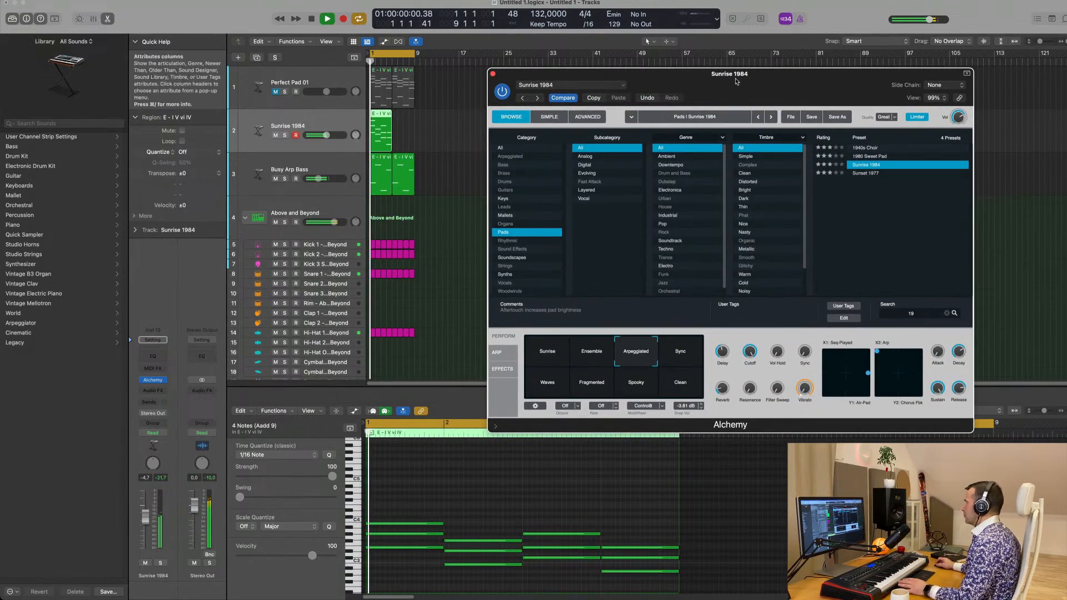
pyautogui.moveTo(764, 85); pyautogui.dragTo(734, 85)
pyautogui.press('space')
pyautogui.press('space')
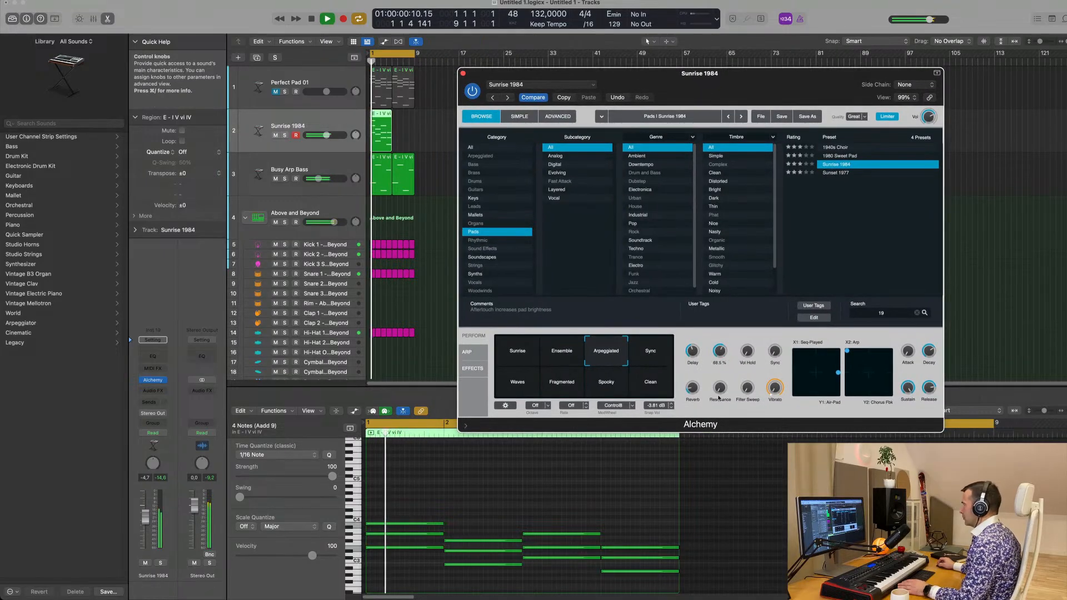
# Adjust Sunrise 1984's Cutoff and Delay controls while listening to the Arpeggiated snapshot
pyautogui.moveTo(720, 350); pyautogui.dragTo(726, 340)
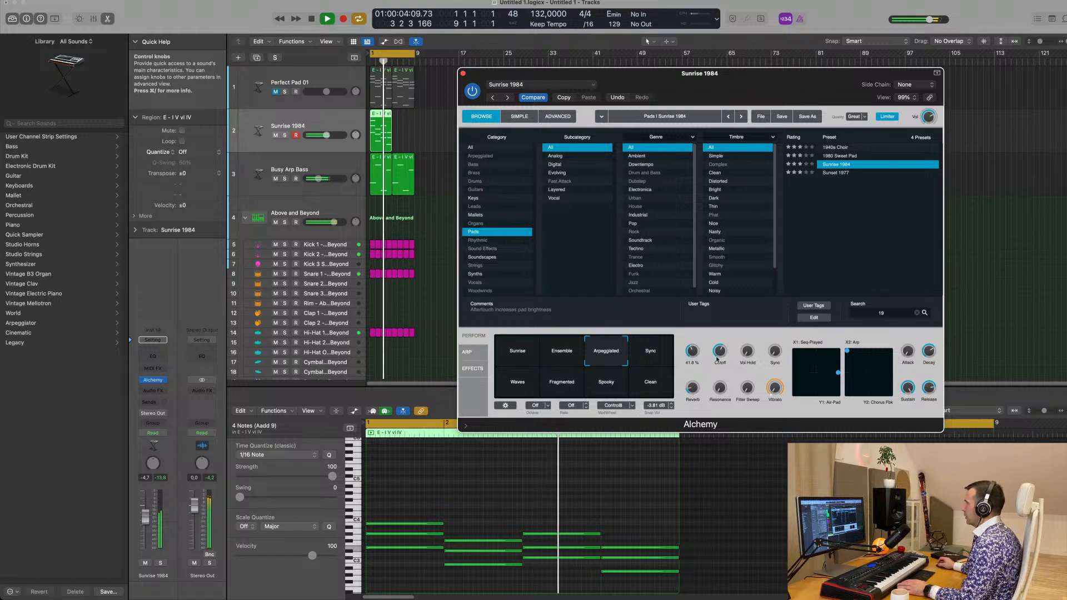
pyautogui.press('space')
pyautogui.press('space')
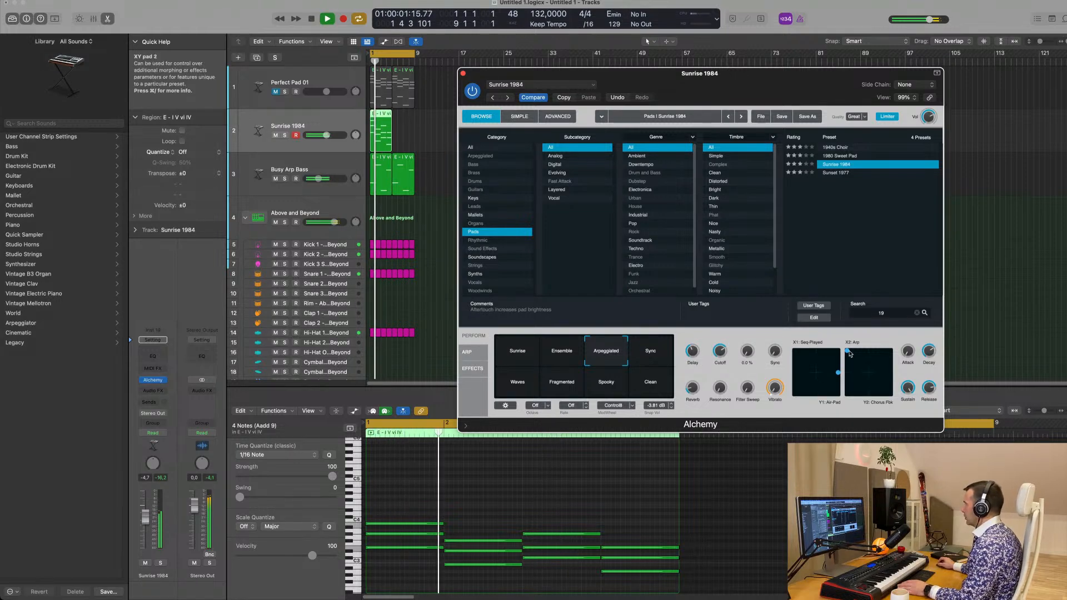
# Sweep Sunrise 1984's second XY pad, leaving Arp near the middle and Chorus Fbk at about three quarters
pyautogui.moveTo(848, 351); pyautogui.dragTo(890, 402)
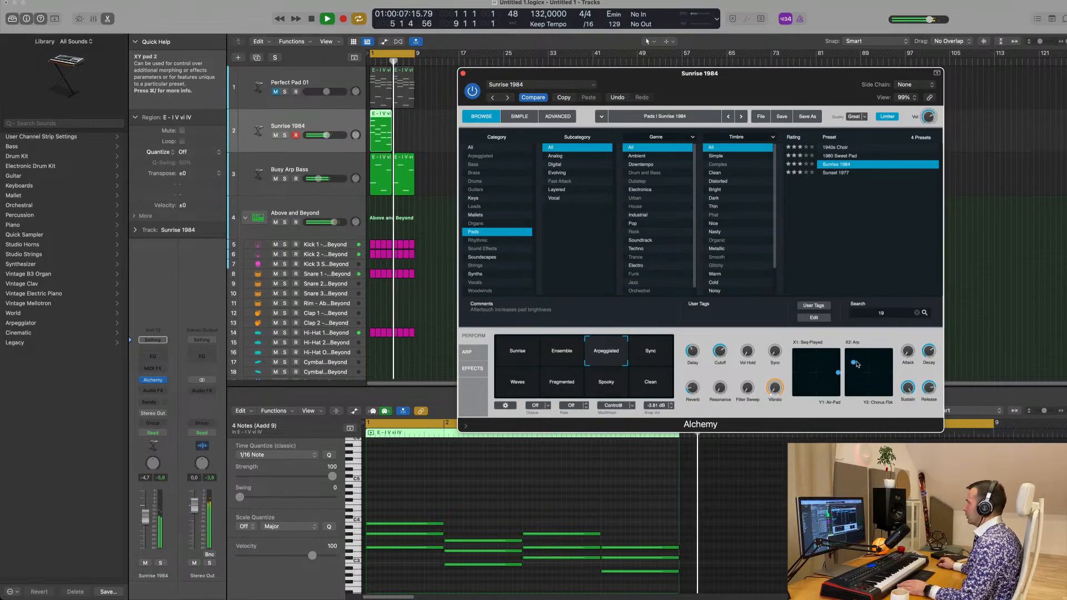
pyautogui.moveTo(865, 359); pyautogui.dragTo(872, 360)
pyautogui.press('space')
pyautogui.press('space')
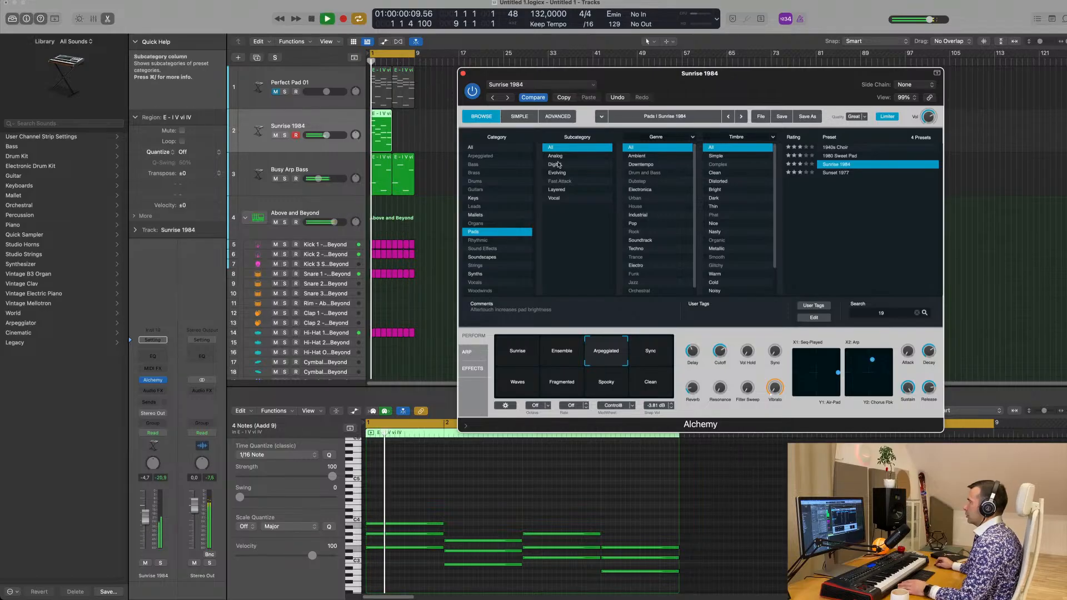
# Repeat the Sunrise 1984 region at bar 5 and play the loop with it
pyautogui.click(407, 125)
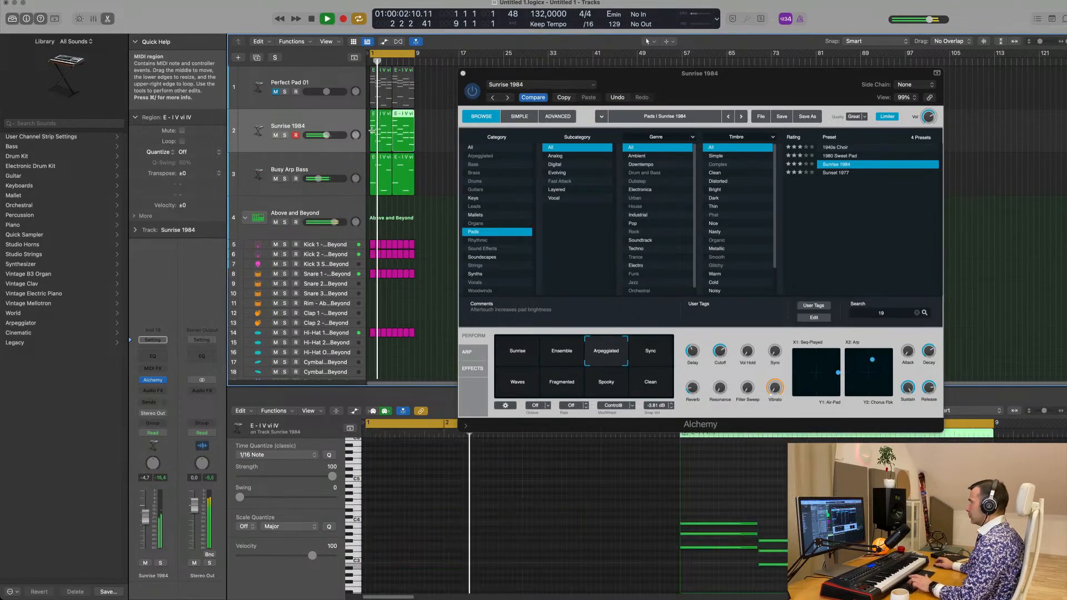
pyautogui.moveTo(740, 73); pyautogui.dragTo(702, 3)
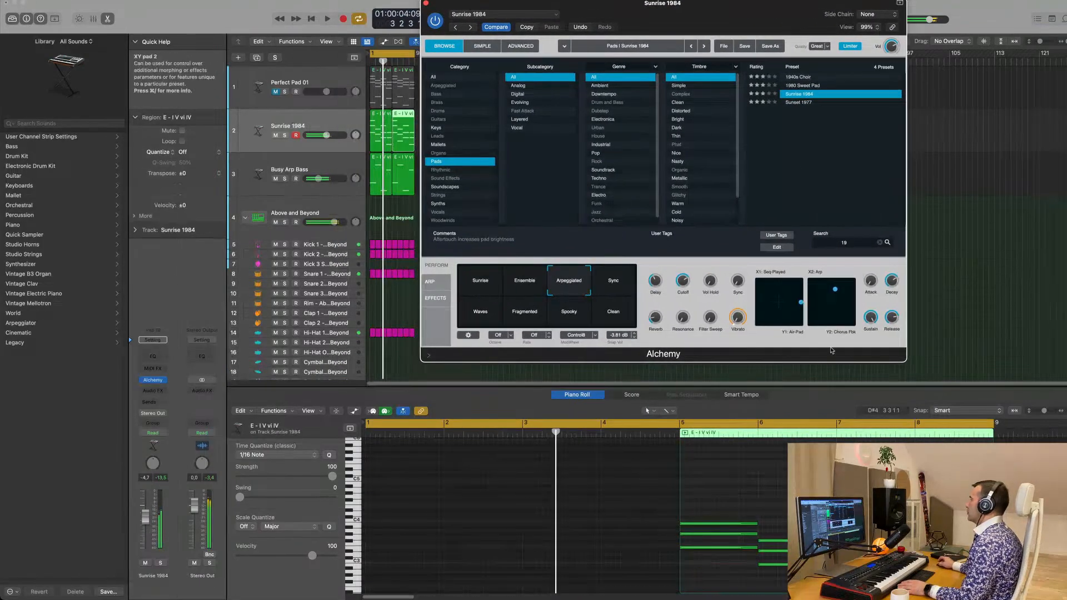
pyautogui.press('space')
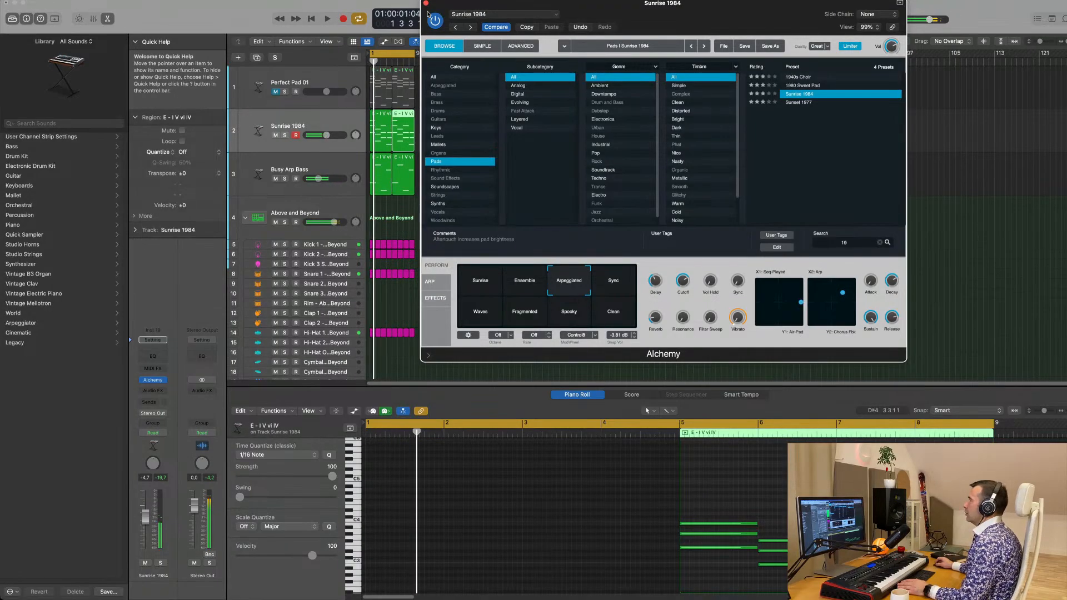
# Move the Alchemy window off the arrangement and delete the repeated Sunrise 1984 region at bar 5
pyautogui.moveTo(668, 5); pyautogui.dragTo(1036, 40)
pyautogui.press('space')
pyautogui.moveTo(476, 127); pyautogui.dragTo(403, 136)
pyautogui.press('BackSpace')
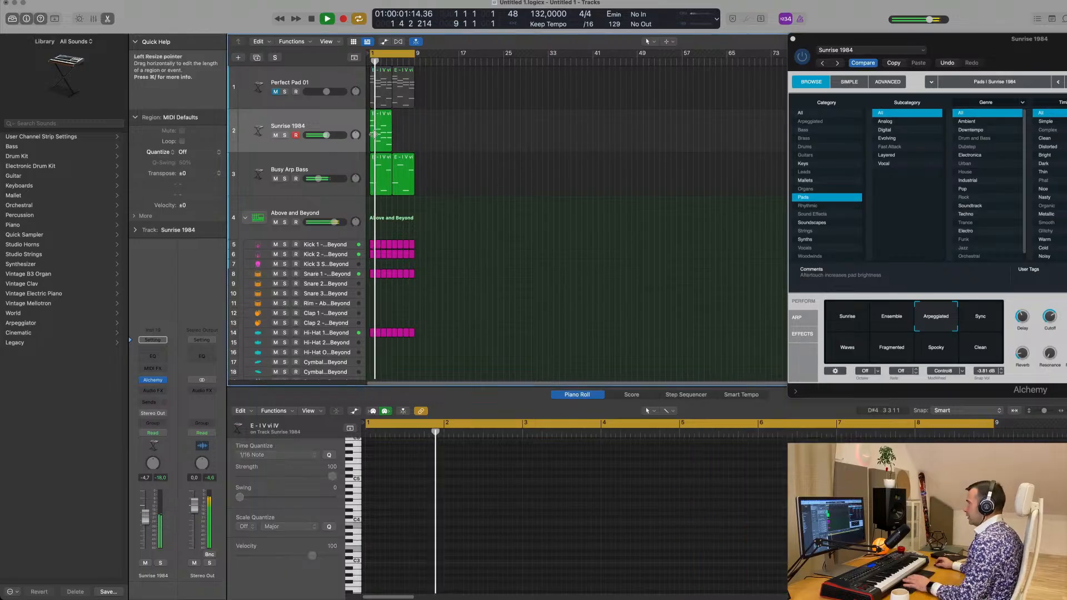
# Shorten the three chord notes in bar 1 of the Sunrise 1984 region to eighth notes
pyautogui.click(381, 136)
pyautogui.press('space')
pyautogui.scroll(-4, 406, 525)
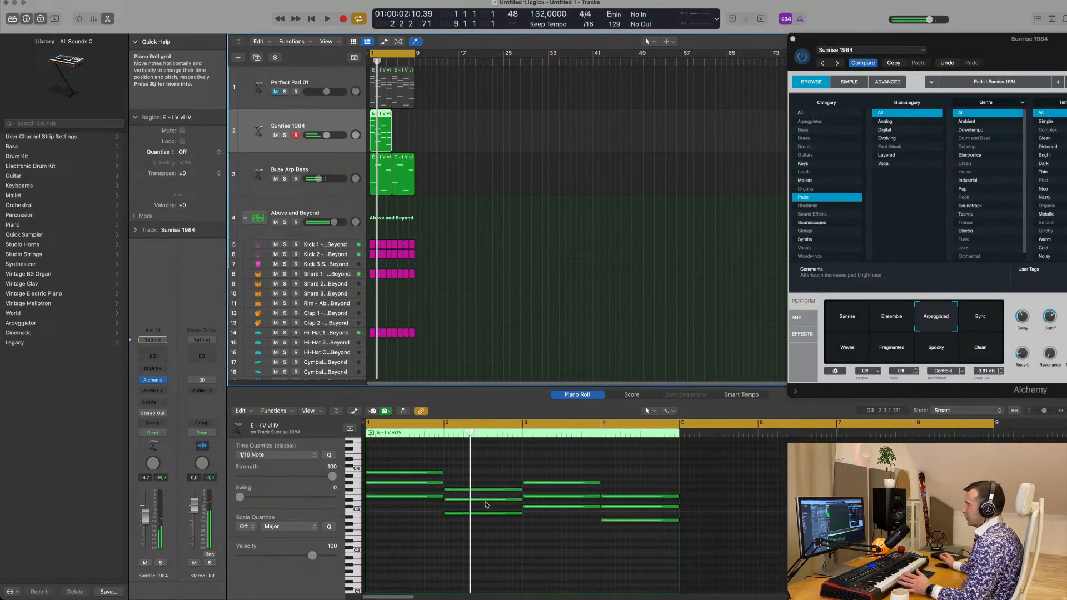
pyautogui.click(395, 532)
pyautogui.click(401, 469)
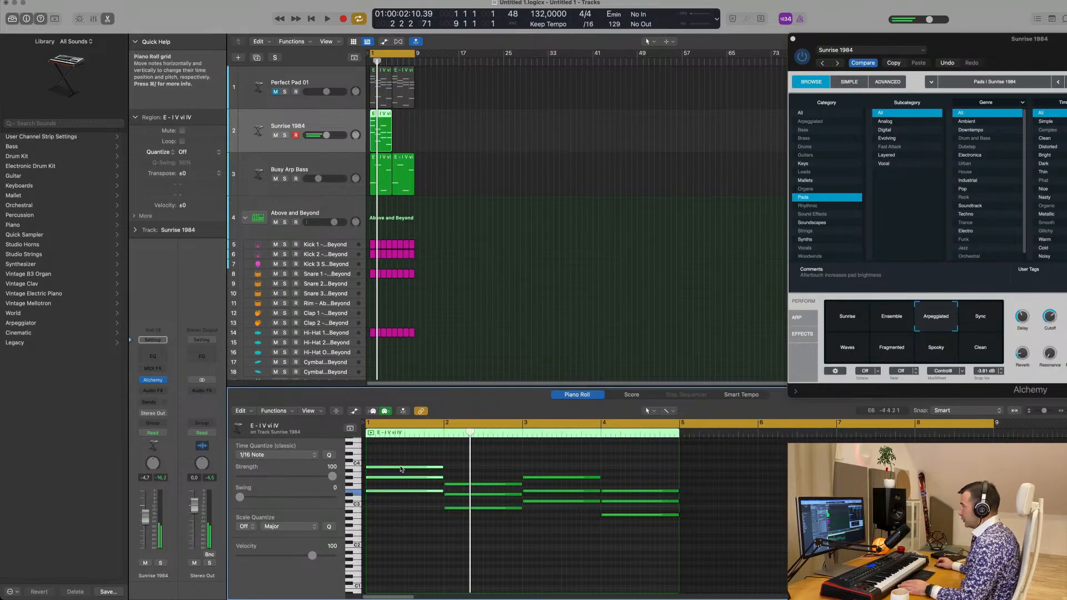
pyautogui.moveTo(442, 468); pyautogui.dragTo(395, 486)
pyautogui.press('super+Right')
pyautogui.press('super+Right')
# Stagger the three bar 1 chord notes into consecutive descending eighth notes and play the result
pyautogui.hscroll(-4, 387, 486)
pyautogui.hscroll(1, 383, 481)
pyautogui.click(372, 503)
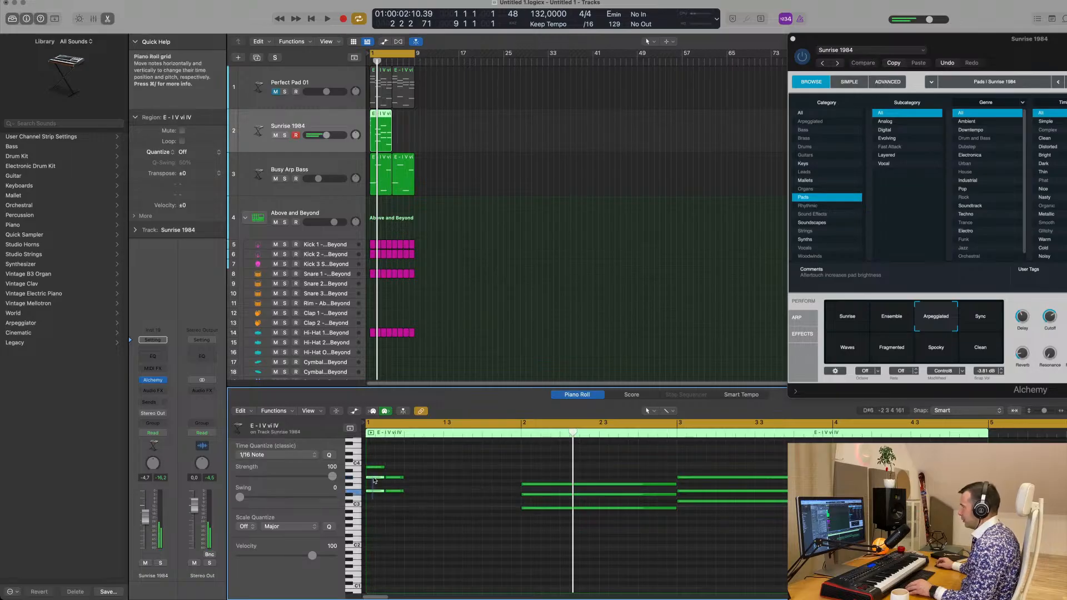
pyautogui.click(394, 492)
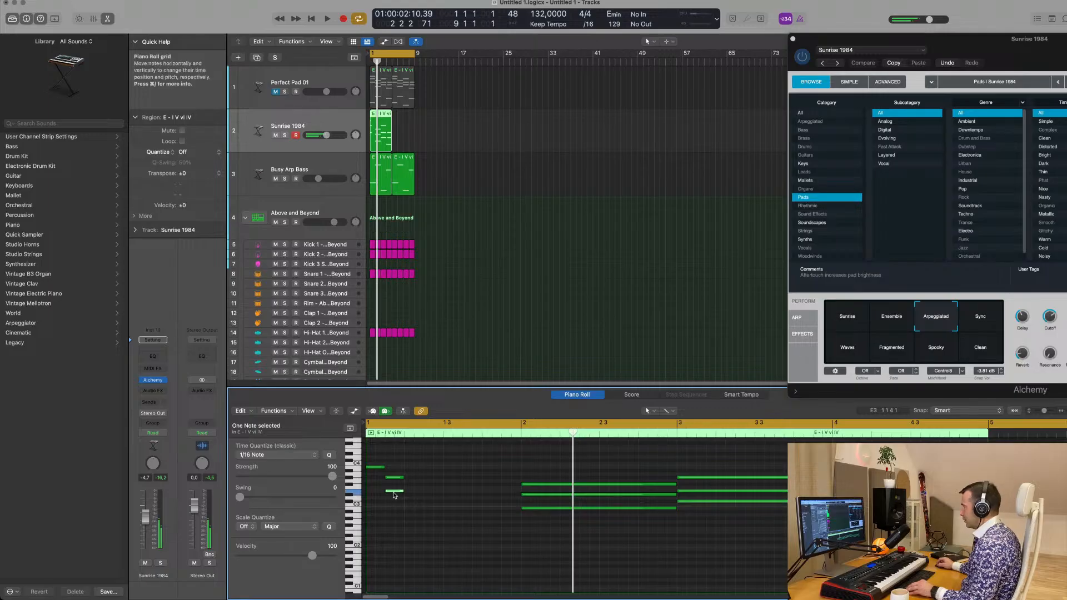
pyautogui.moveTo(394, 492)
pyautogui.mouseDown()
pyautogui.moveTo(414, 492)
pyautogui.moveTo(392, 499)
pyautogui.mouseUp()
pyautogui.press('space')
pyautogui.press('space')
pyautogui.press('space')
pyautogui.press('space')
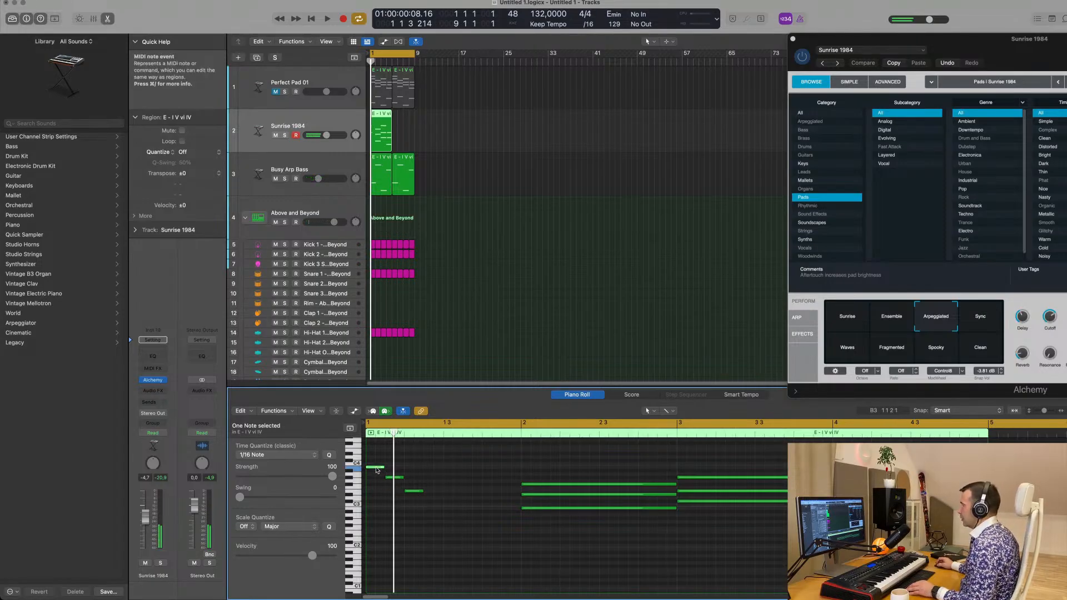
# Copy the top note to bar 1's fourth eighth, duplicate the four-note figure into the bar's second half and play it
pyautogui.moveTo(378, 467); pyautogui.dragTo(433, 472)
pyautogui.press('super+Left')
pyautogui.press('super+Left')
pyautogui.press('super+Left')
pyautogui.press('super+Left')
pyautogui.press('space')
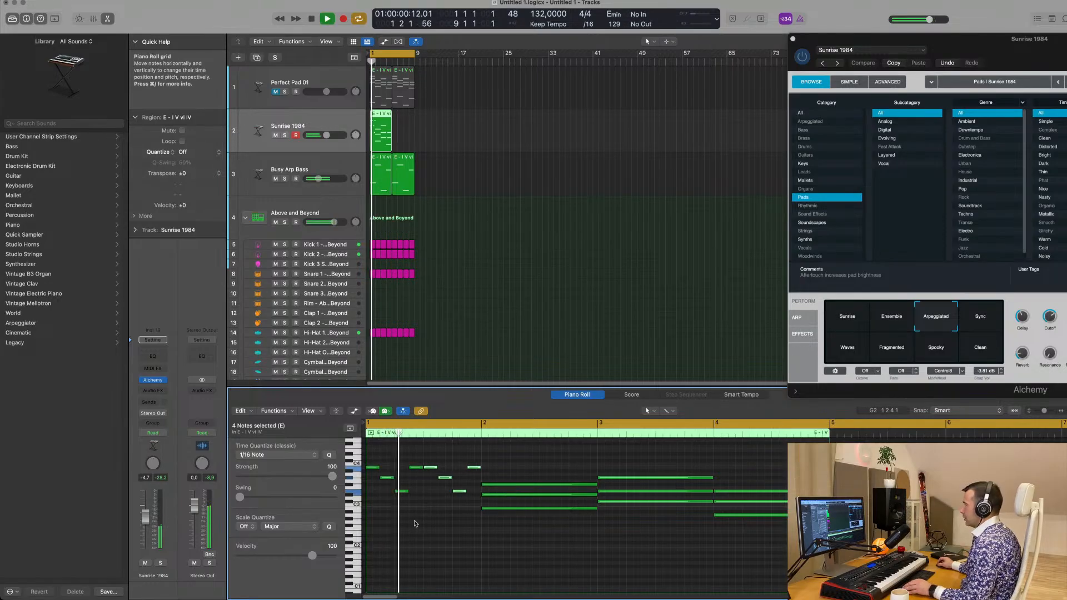
pyautogui.press('super+Left')
pyautogui.press('space')
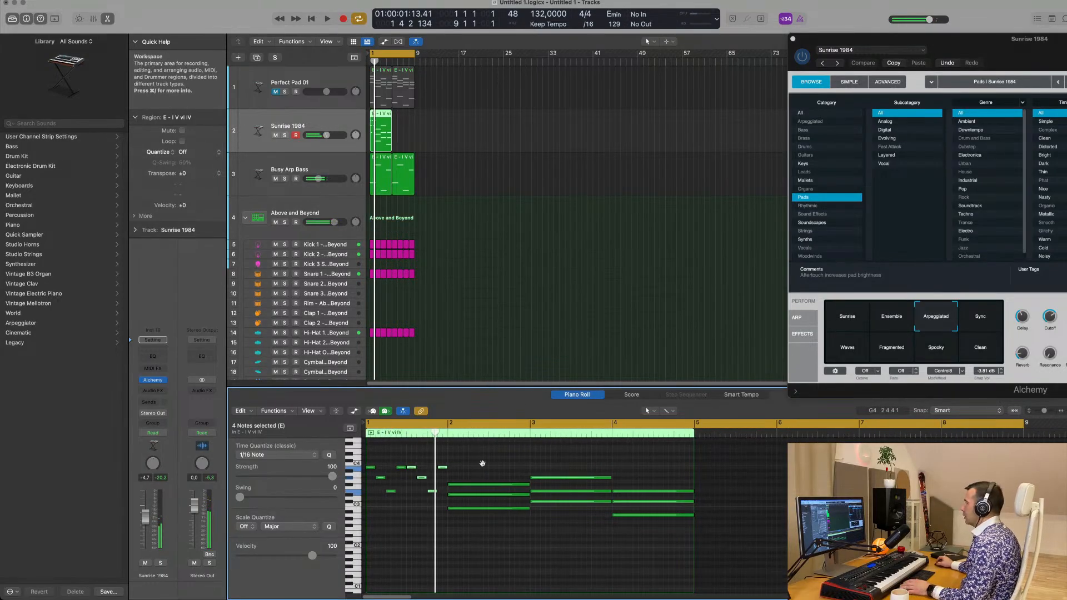
# Turn the bar 2 chord into an eighth-note top-middle-low-middle figure and duplicate it into the second half of the bar
pyautogui.moveTo(482, 474); pyautogui.dragTo(499, 510)
pyautogui.click(477, 518)
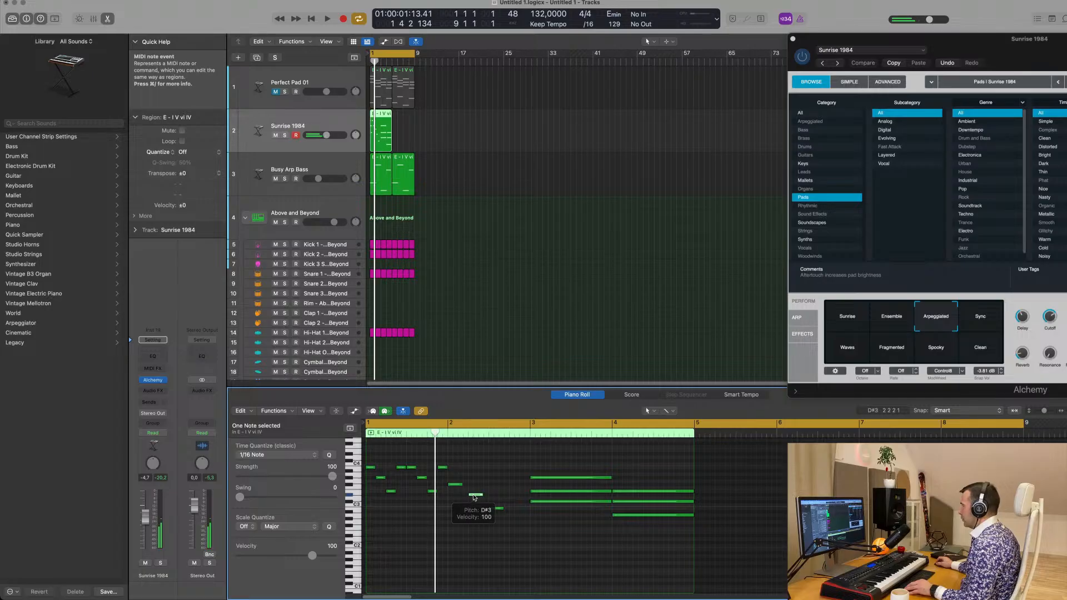
pyautogui.moveTo(474, 497); pyautogui.dragTo(513, 498)
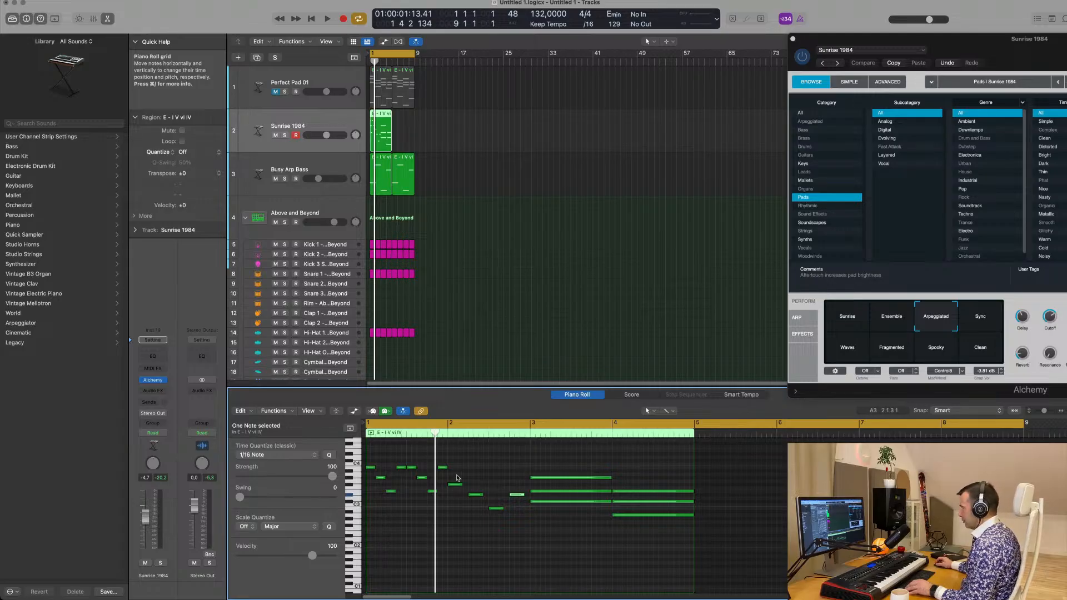
pyautogui.moveTo(459, 477); pyautogui.dragTo(488, 526)
pyautogui.moveTo(453, 487); pyautogui.dragTo(496, 490)
# Turn the bar 3 chord into an eighth-note top-middle-low-top figure and duplicate it into the second half of the bar
pyautogui.moveTo(565, 463); pyautogui.dragTo(536, 482)
pyautogui.keyDown('shift'); pyautogui.click(537, 492); pyautogui.keyUp('shift')
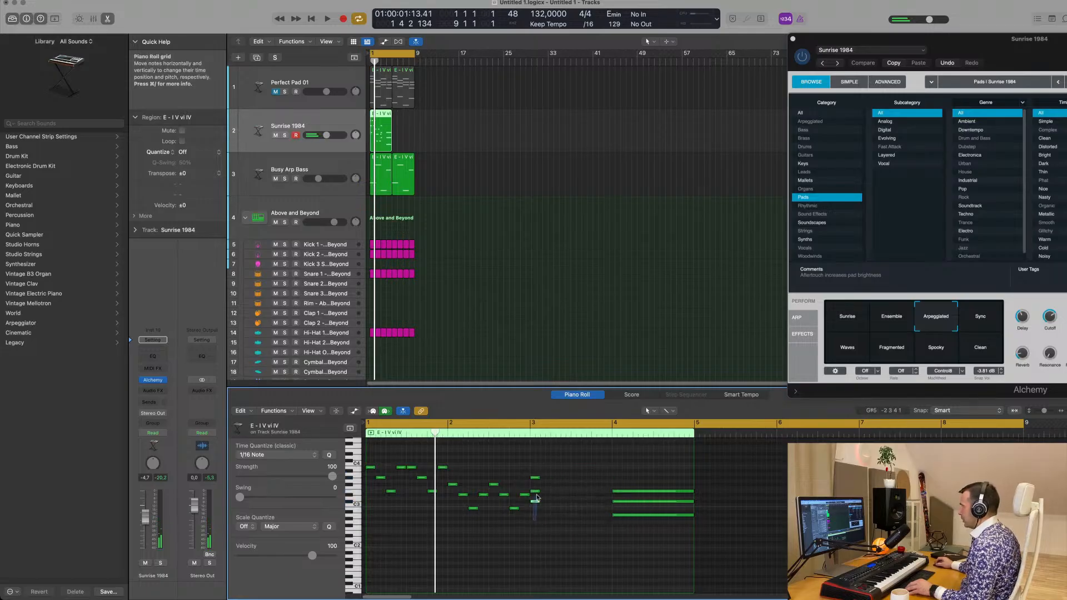
pyautogui.moveTo(537, 493); pyautogui.dragTo(556, 504)
pyautogui.press('Delete')
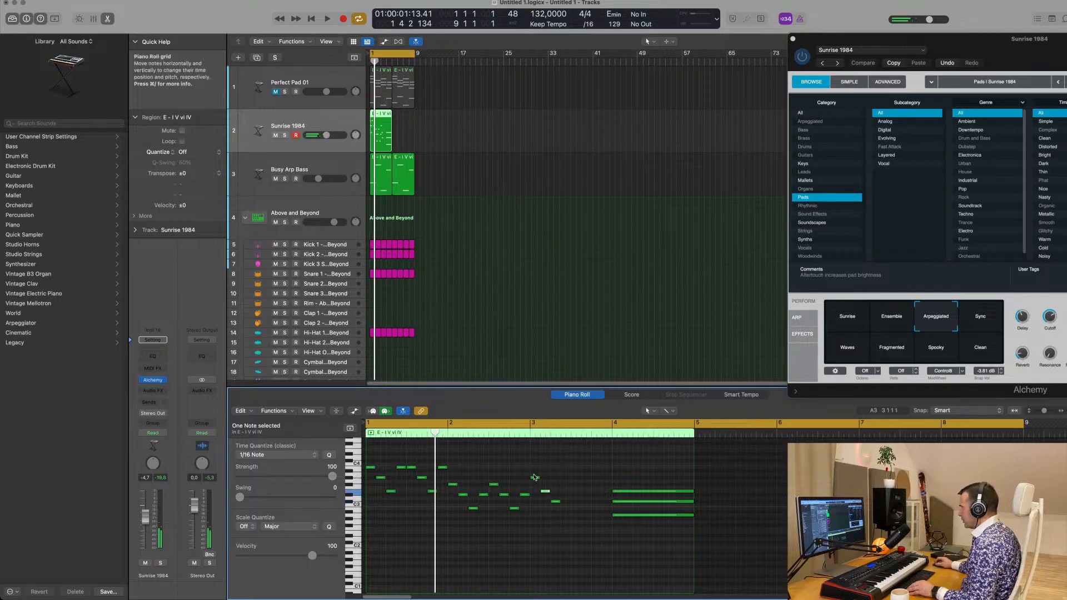
pyautogui.moveTo(536, 479); pyautogui.dragTo(569, 527)
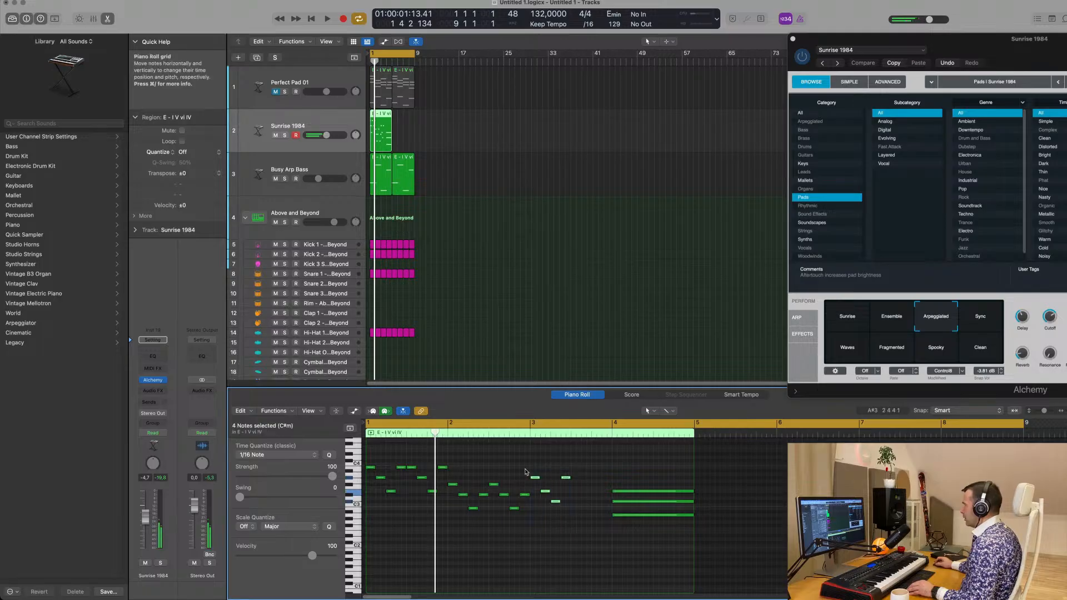
pyautogui.moveTo(536, 478); pyautogui.dragTo(619, 503)
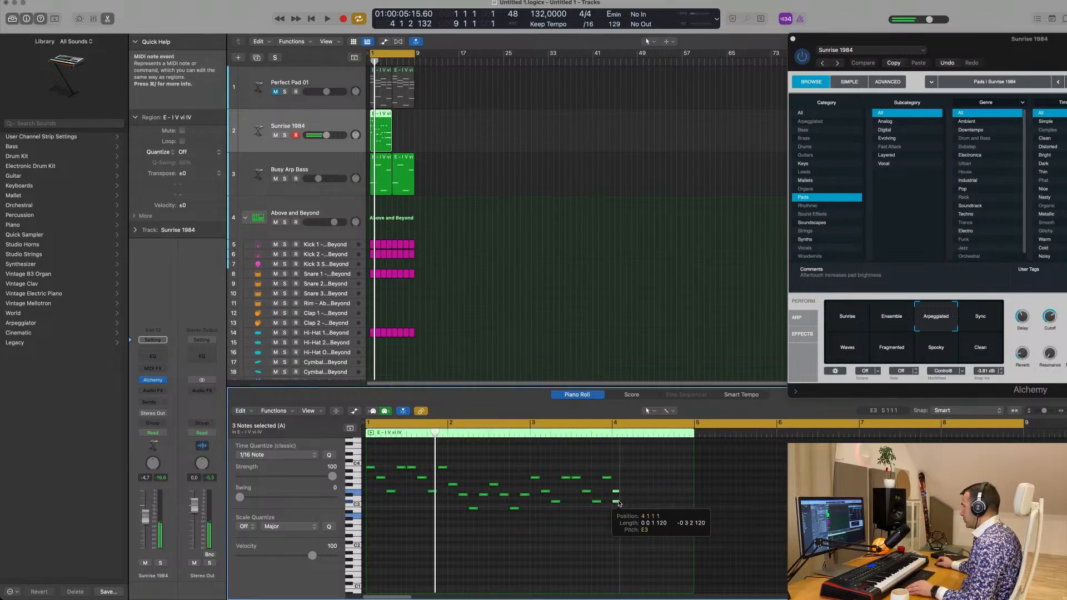
# Stagger the bar 4 chord as an eighth-note top-middle-low-top figure and duplicate it into the second half of the bar
pyautogui.keyDown('shift'); pyautogui.click(618, 492); pyautogui.keyUp('shift')
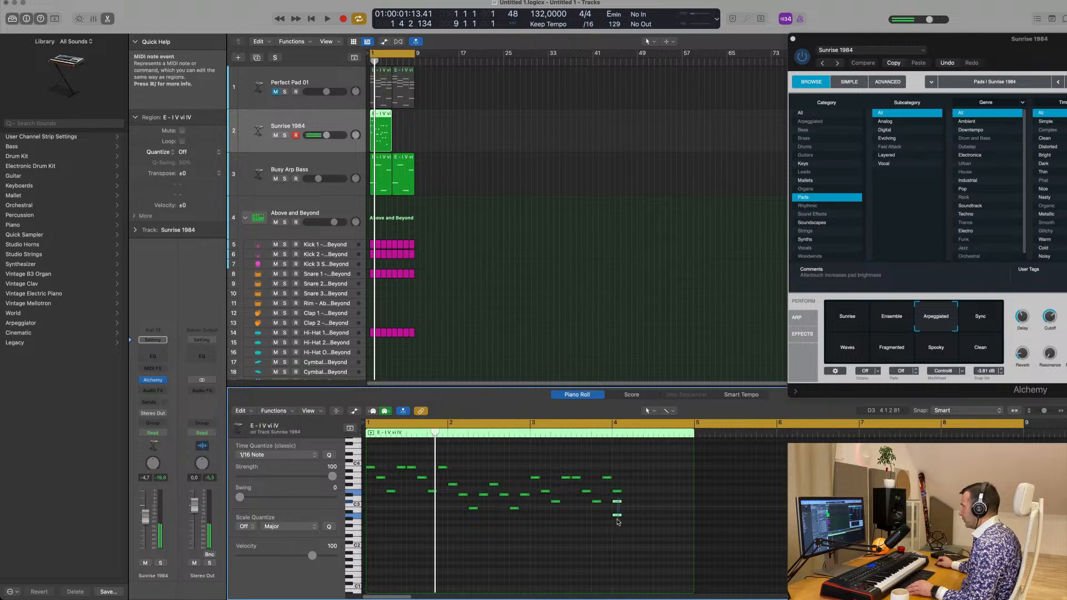
pyautogui.moveTo(617, 504); pyautogui.dragTo(629, 504)
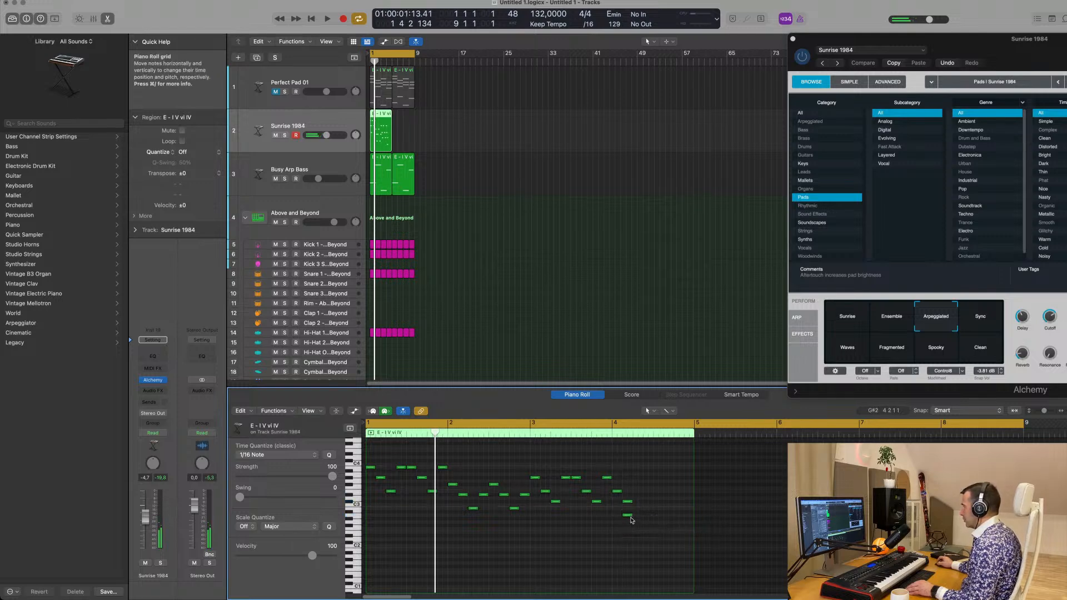
pyautogui.moveTo(629, 518); pyautogui.dragTo(654, 531)
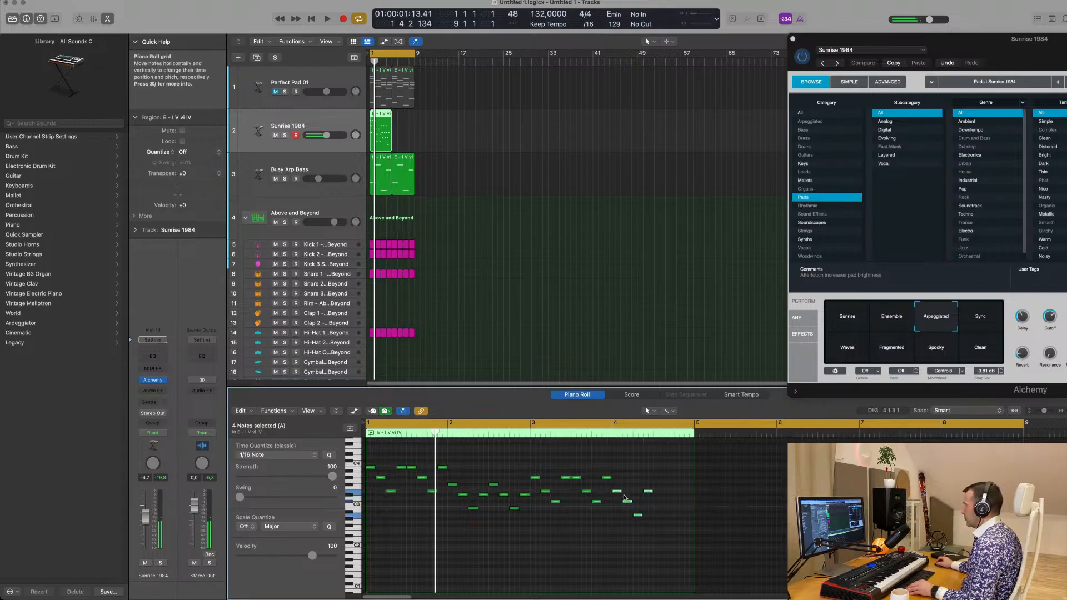
pyautogui.moveTo(619, 494); pyautogui.dragTo(660, 494)
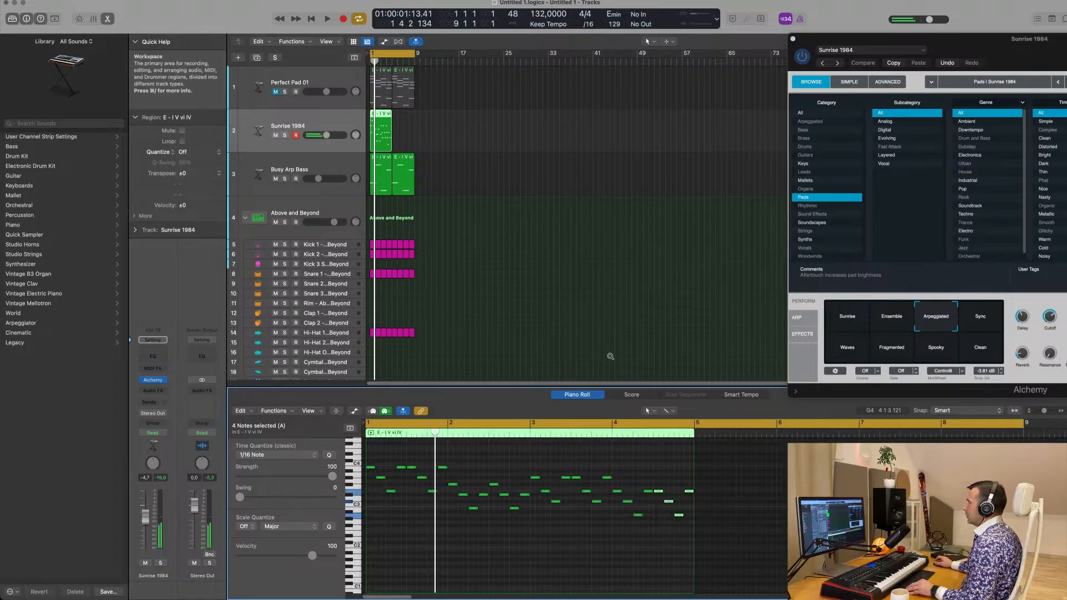
# Repeat the arpeggiated Sunrise 1984 region at bar 5 and play the loop with the whole Alchemy window in view
pyautogui.click(443, 130)
pyautogui.click(379, 136)
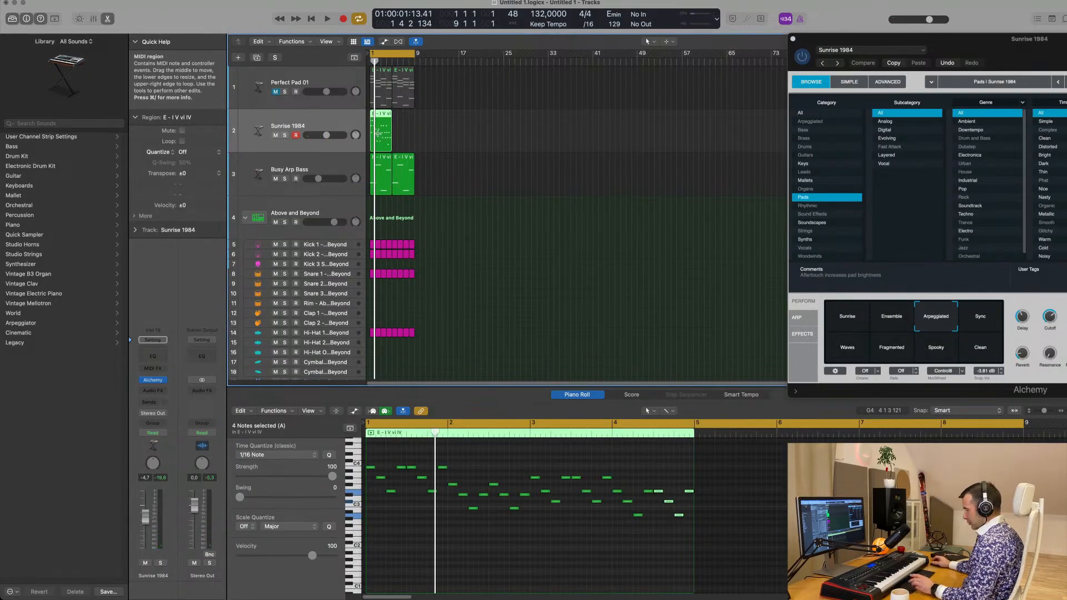
pyautogui.press('super+r')
pyautogui.moveTo(976, 51); pyautogui.dragTo(649, 180)
pyautogui.press('space')
pyautogui.press('space')
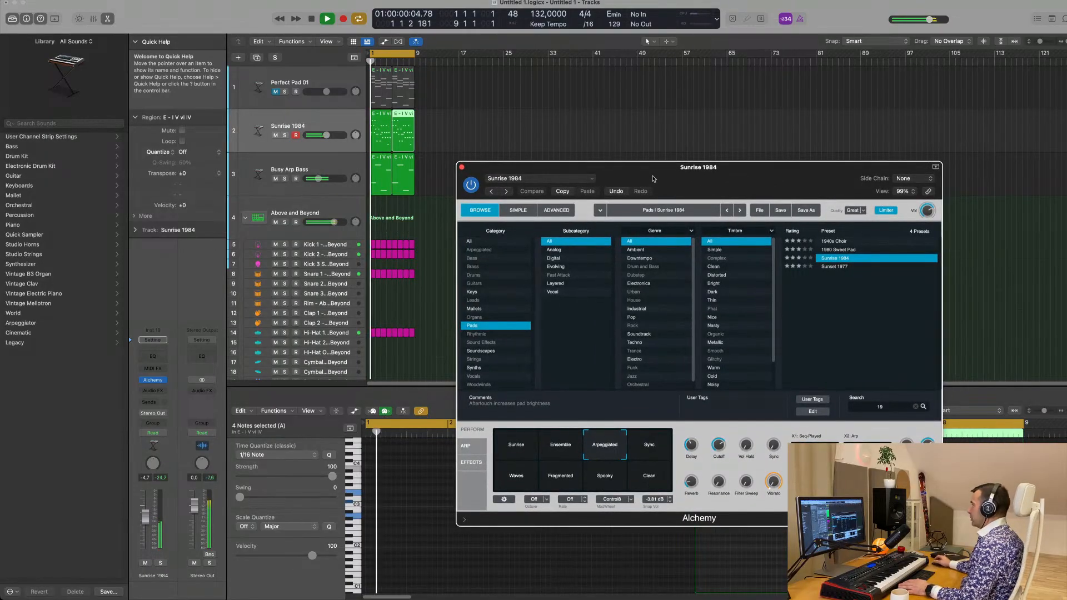
# Try the 1980 Sweet Pad and Sunset 1977 presets in Alchemy on the arpeggio during loop playback
pyautogui.press('space')
pyautogui.click(840, 250)
pyautogui.press('space')
pyautogui.press('space')
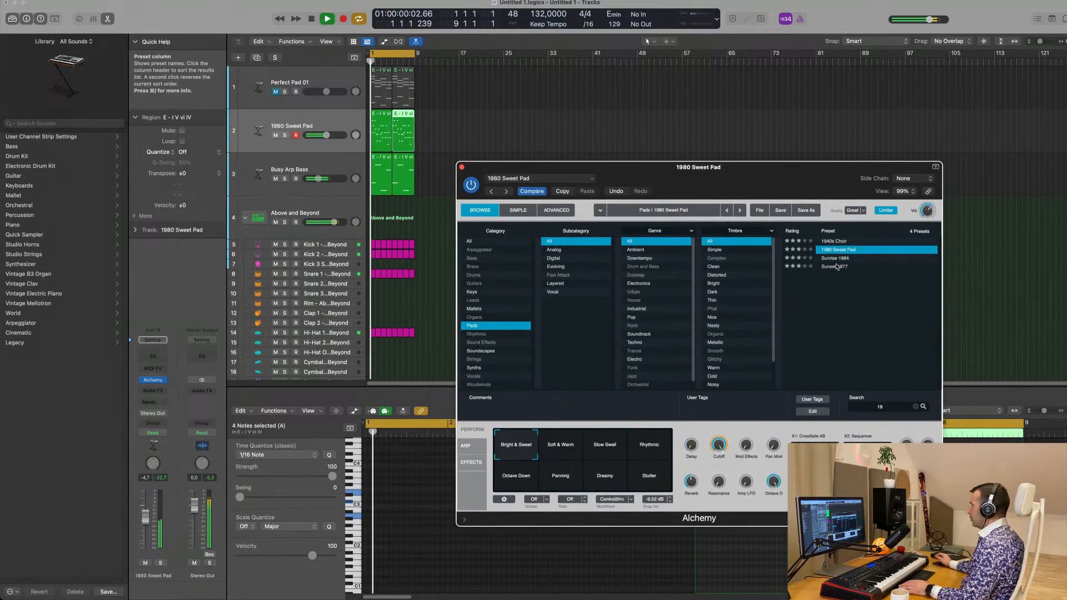
pyautogui.click(833, 267)
pyautogui.moveTo(758, 171)
pyautogui.mouseDown()
pyautogui.moveTo(813, 167)
pyautogui.moveTo(723, 170)
pyautogui.moveTo(755, 165)
pyautogui.mouseUp()
pyautogui.press('space')
pyautogui.press('space')
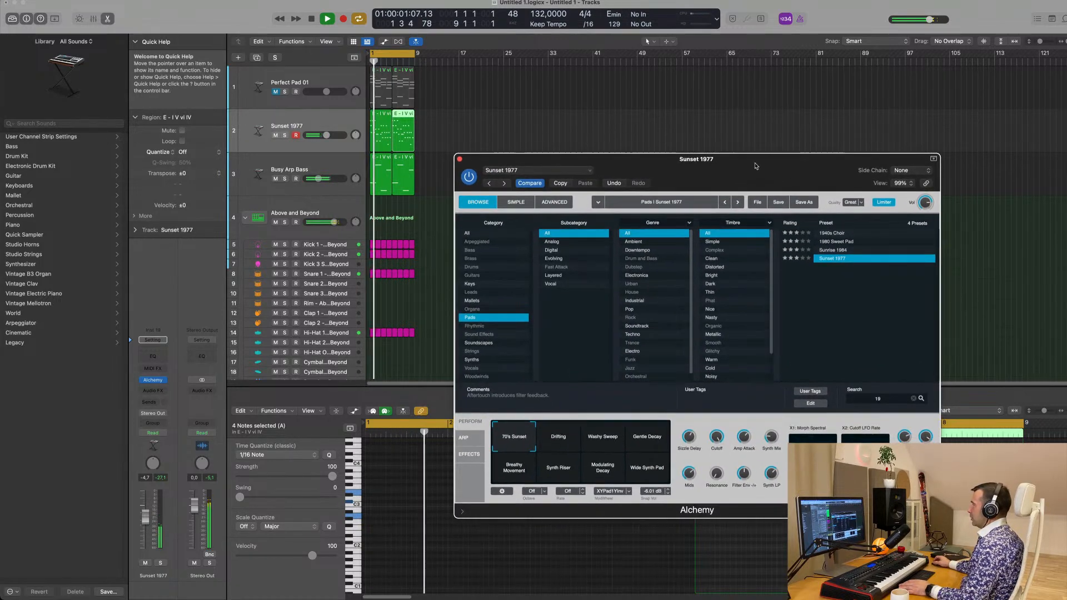
pyautogui.press('space')
# Clear the Alchemy preset search, browse Keys and try 80s Glassy Electric Piano with the track volume at about -10.8 dB
pyautogui.click(470, 283)
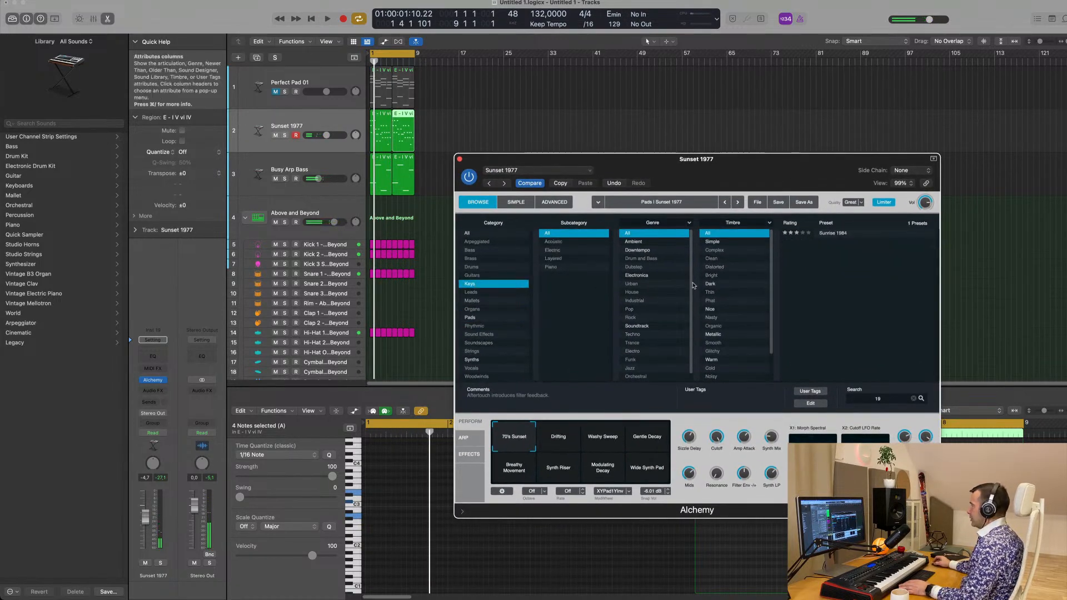
pyautogui.click(913, 400)
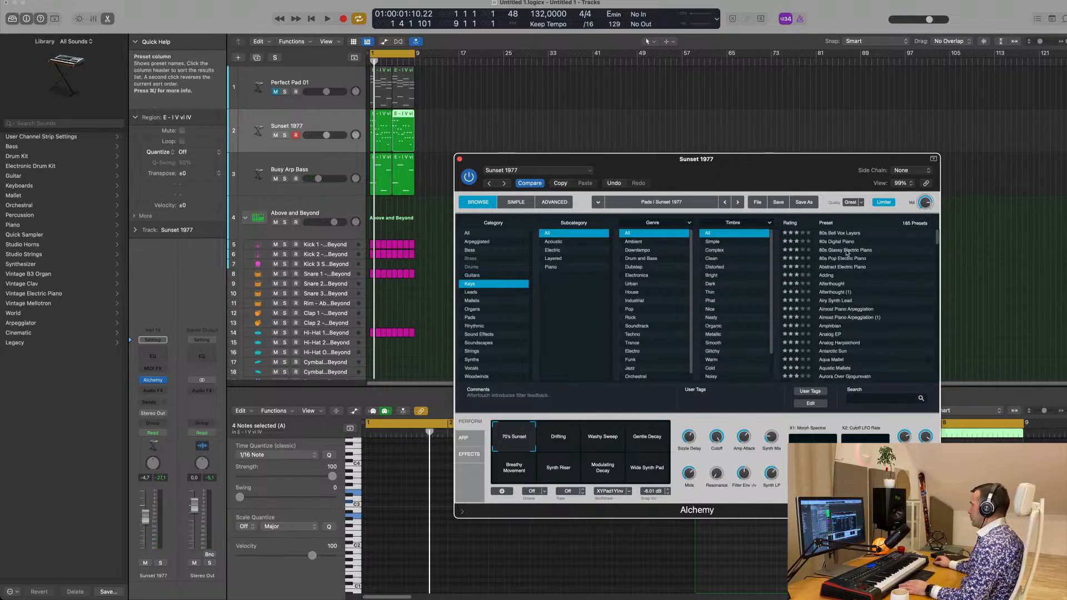
pyautogui.click(846, 250)
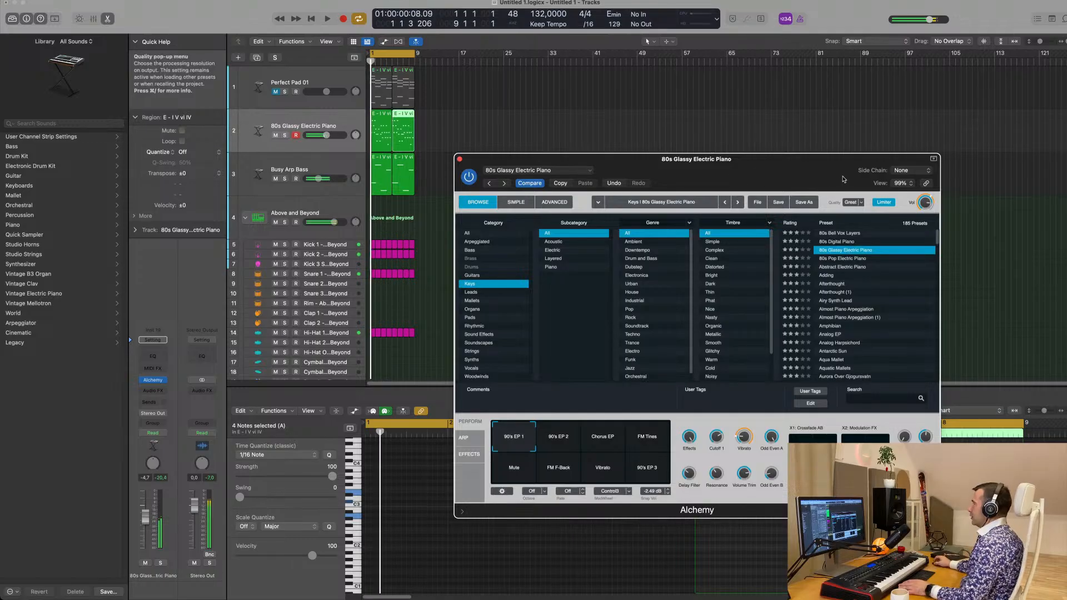
pyautogui.moveTo(798, 165); pyautogui.dragTo(787, 157)
pyautogui.press('space')
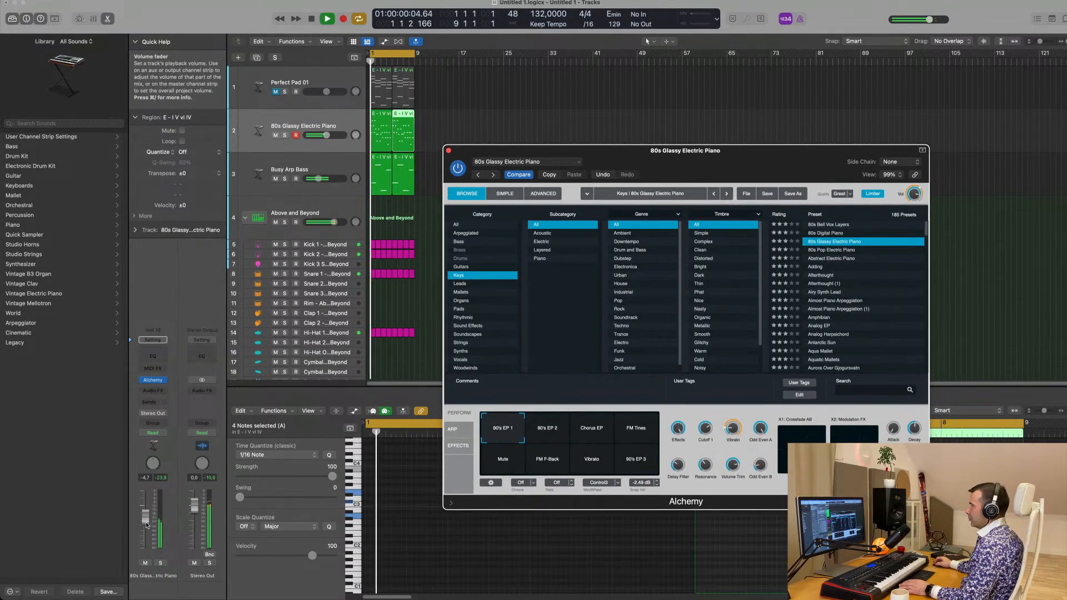
pyautogui.moveTo(146, 517); pyautogui.dragTo(146, 531)
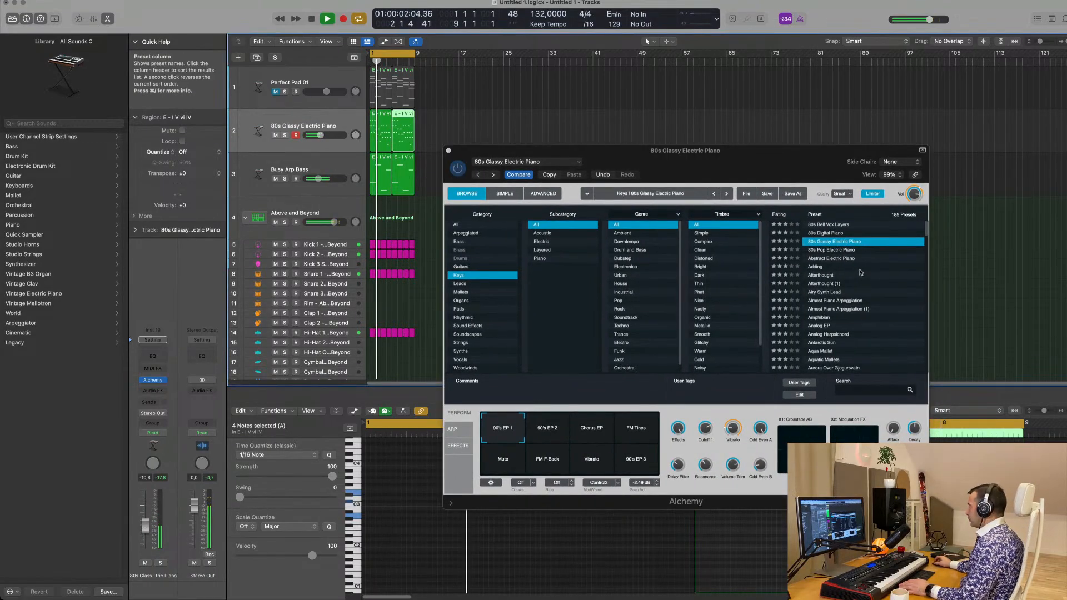
# Try Abstract Electric Piano, load the Adding preset instead and audition its Muted Clicky, Delayed and Brighter Delayed snapshots
pyautogui.click(845, 259)
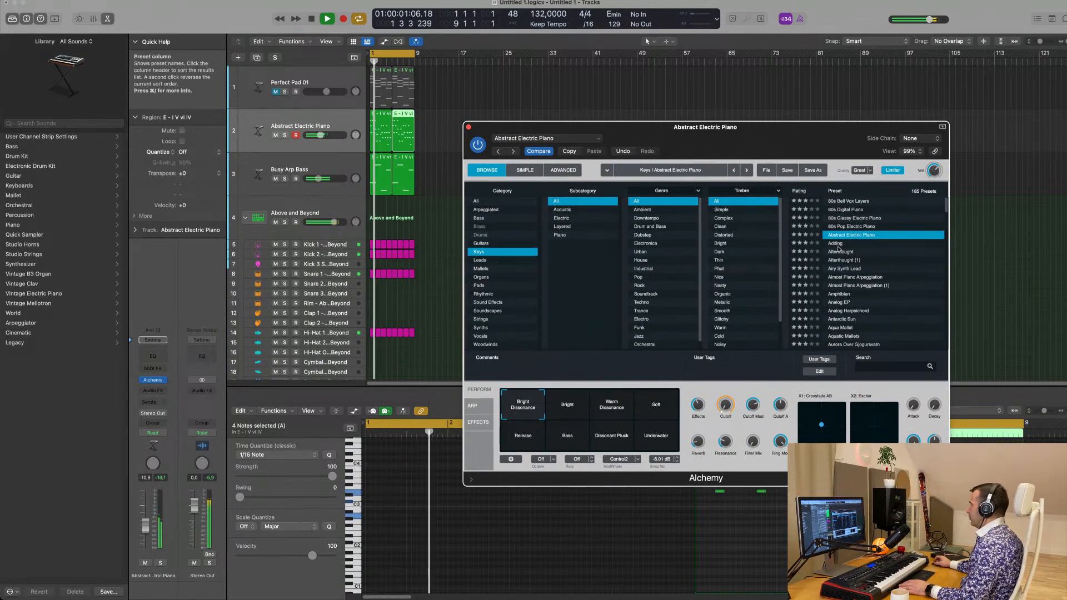
pyautogui.click(844, 243)
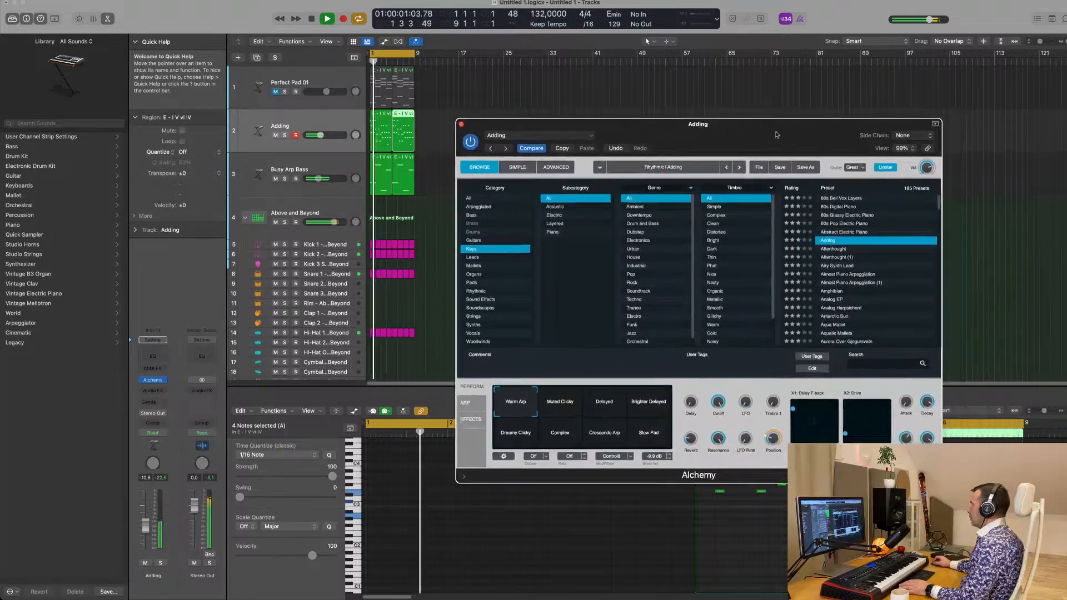
pyautogui.click(573, 418)
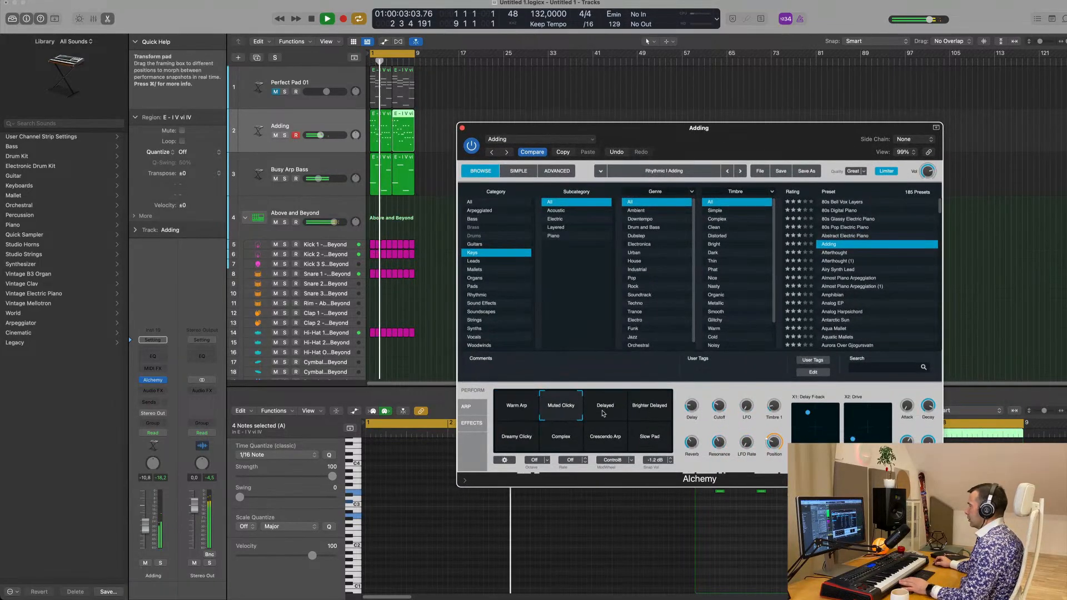
pyautogui.click(605, 415)
pyautogui.click(654, 410)
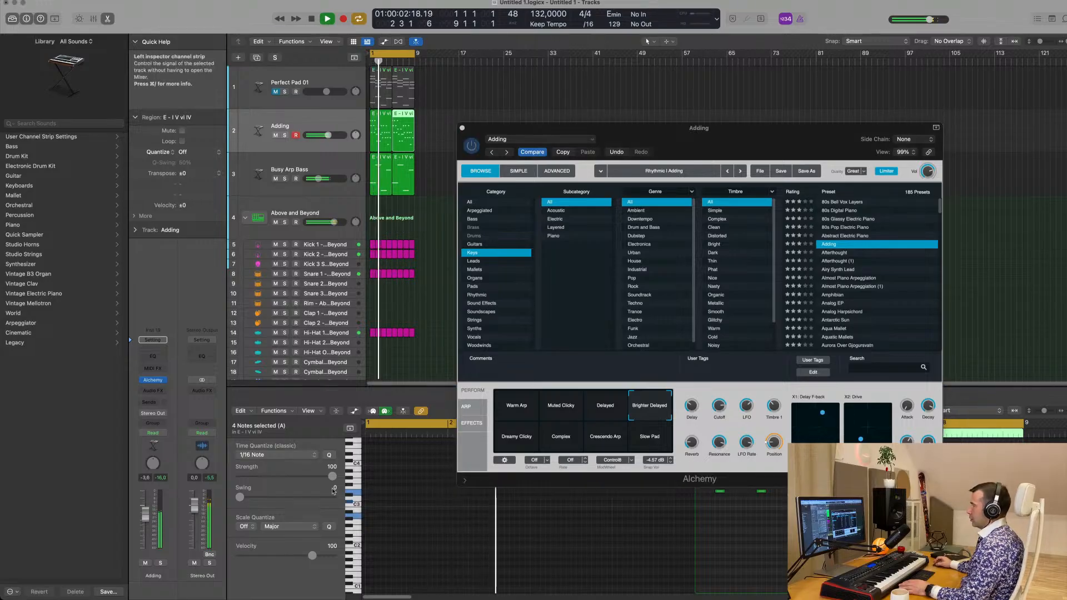
# Compare the Adding preset's other snapshots, leaving it on Complex with the track volume at about -3 dB
pyautogui.click(525, 440)
pyautogui.click(577, 445)
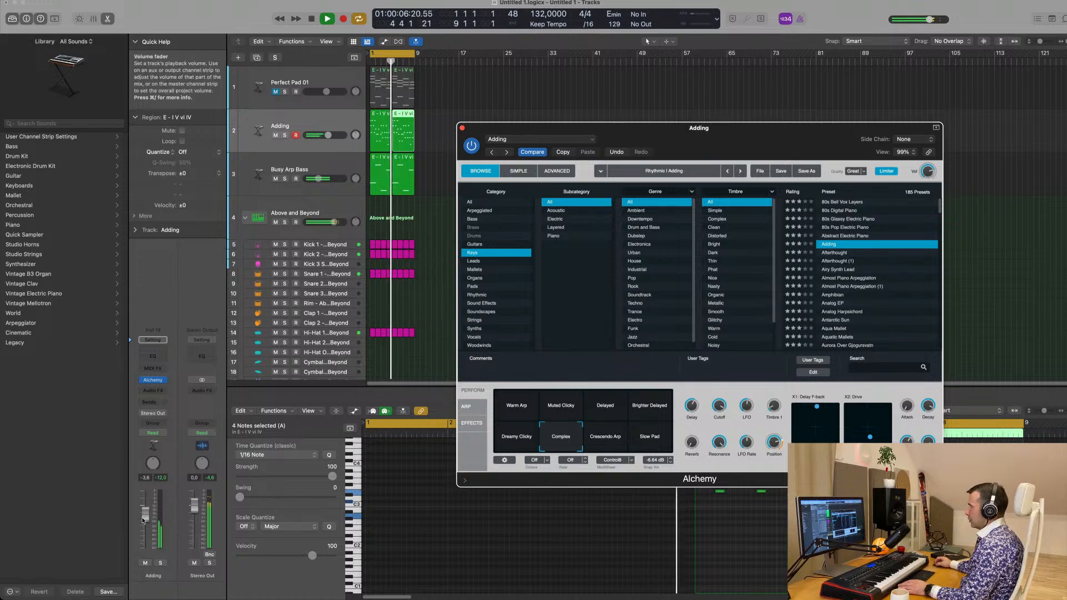
pyautogui.click(607, 445)
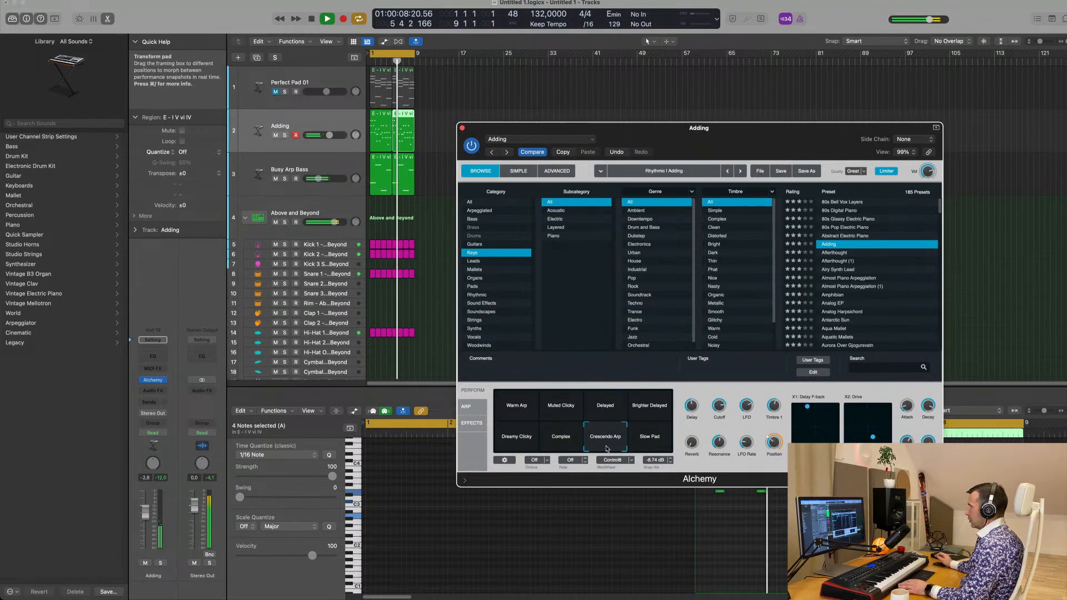
pyautogui.click(654, 445)
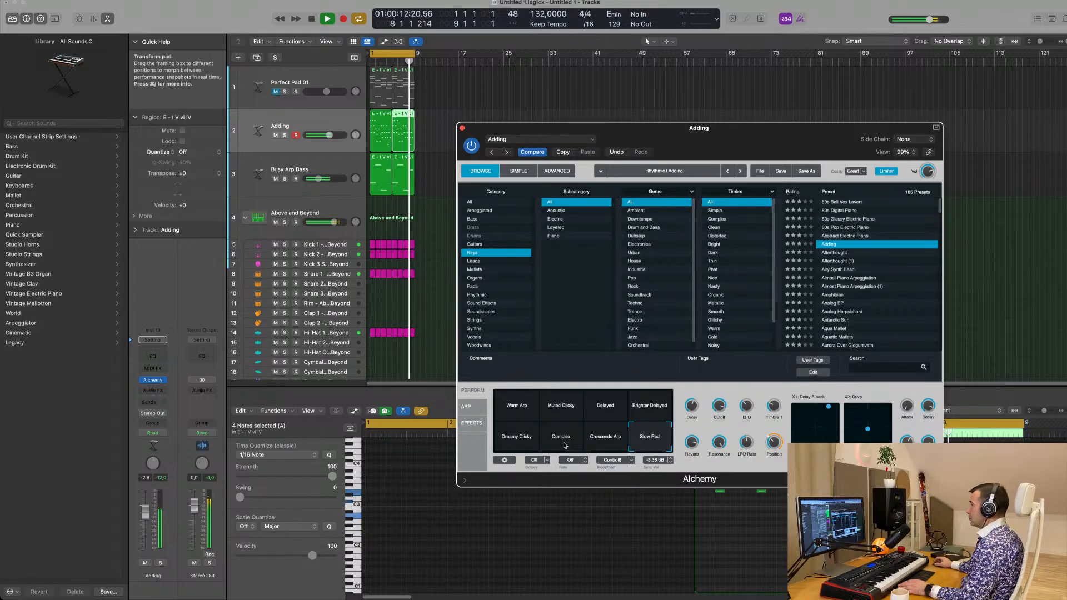
pyautogui.click(563, 444)
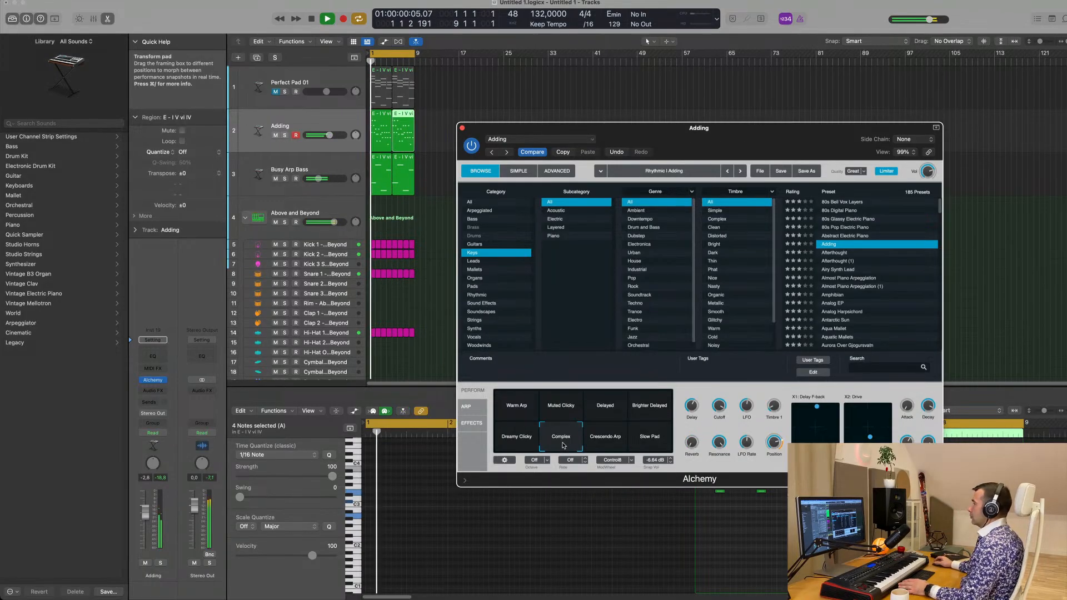
pyautogui.click(560, 410)
pyautogui.press('space')
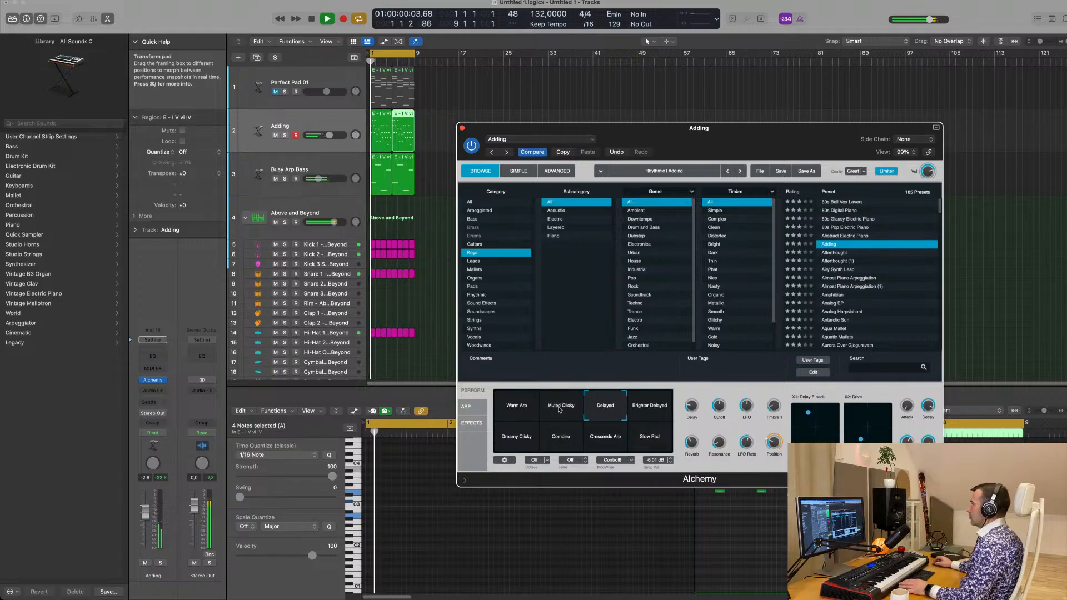
pyautogui.click(516, 418)
pyautogui.click(566, 436)
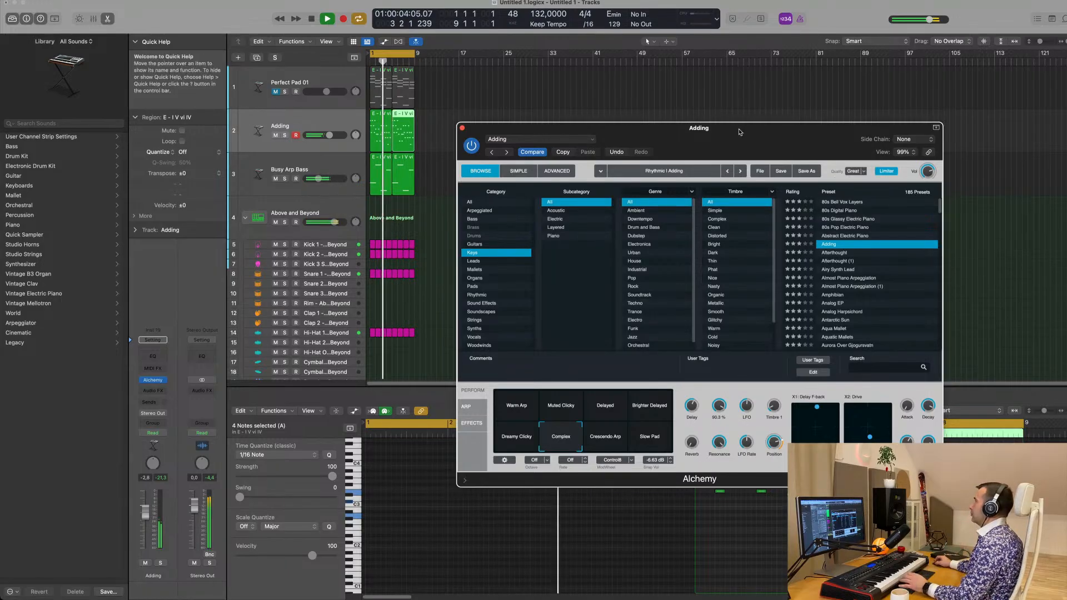
# Clear the Alchemy window off the arrangement and select both regions on the Adding track
pyautogui.moveTo(745, 132); pyautogui.dragTo(707, 133)
pyautogui.click(423, 127)
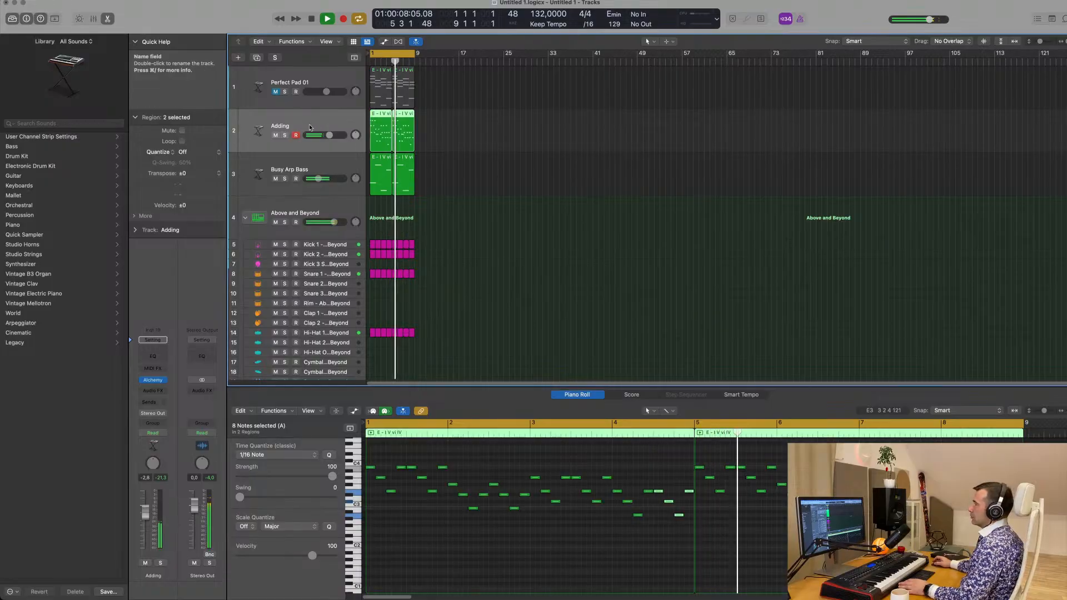
# Add a send from the Adding track to Bus 6 and replay the loop
pyautogui.click(149, 401)
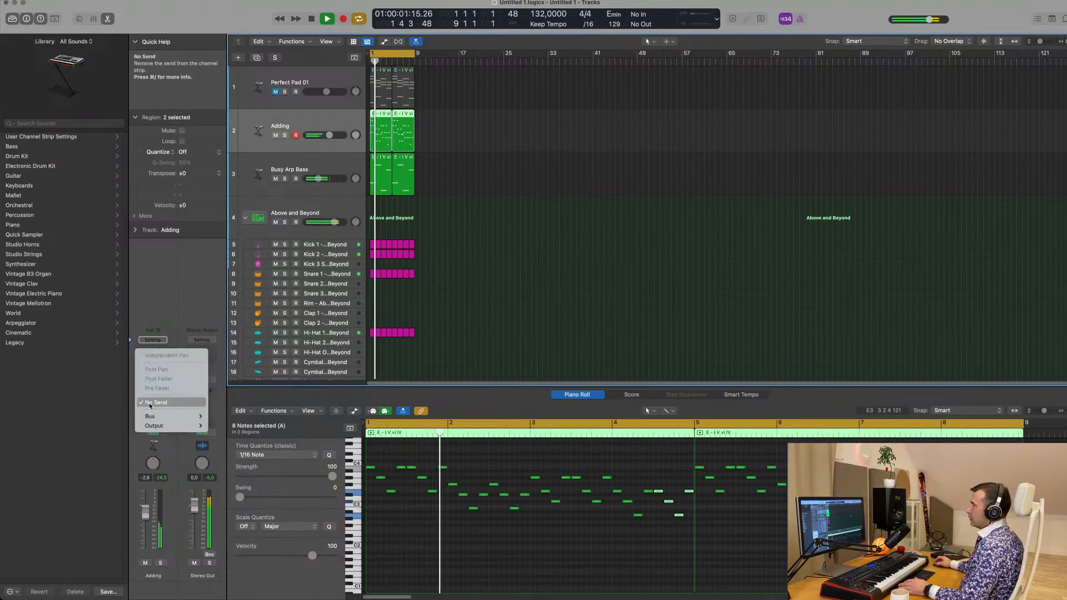
pyautogui.moveTo(167, 417)
pyautogui.click(228, 277)
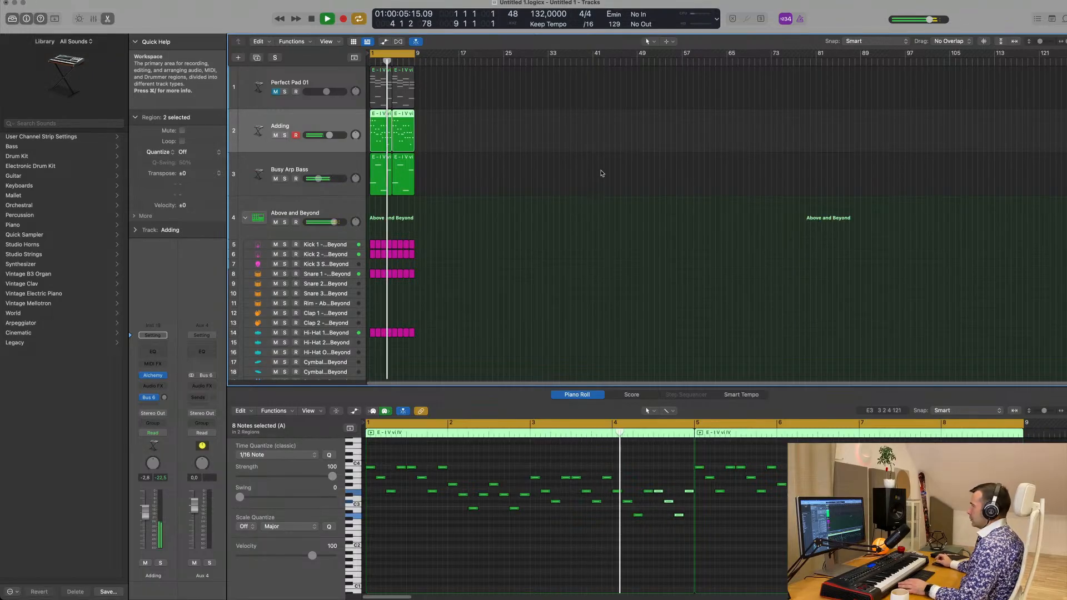
pyautogui.press('space')
pyautogui.press('space')
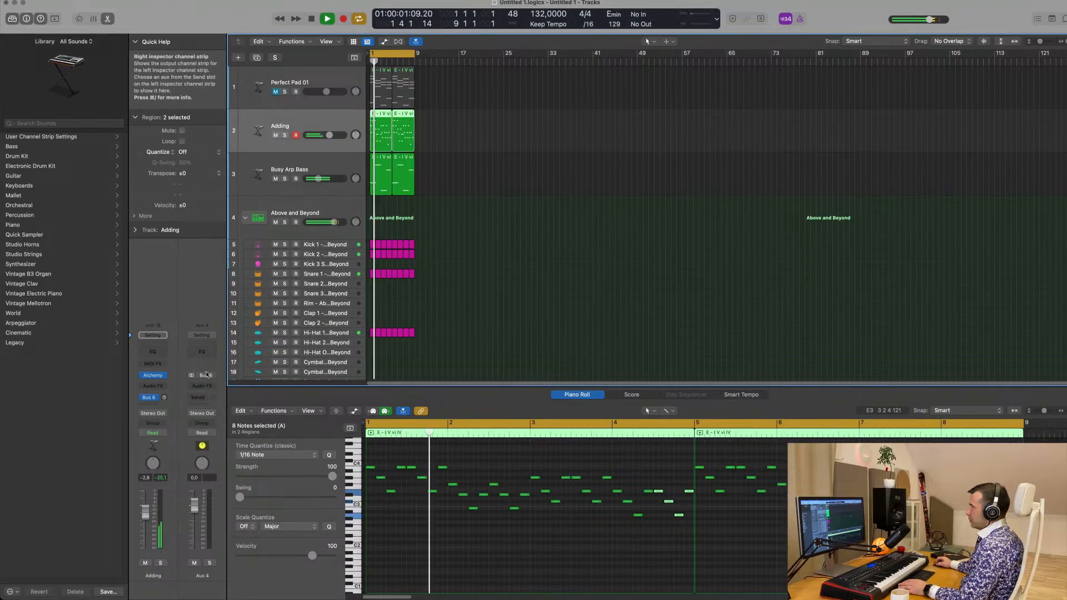
# Insert a stereo SilverVerb on Aux 4, load its grandiose setting and shift the plug-in window clear of the tracks
pyautogui.click(202, 386)
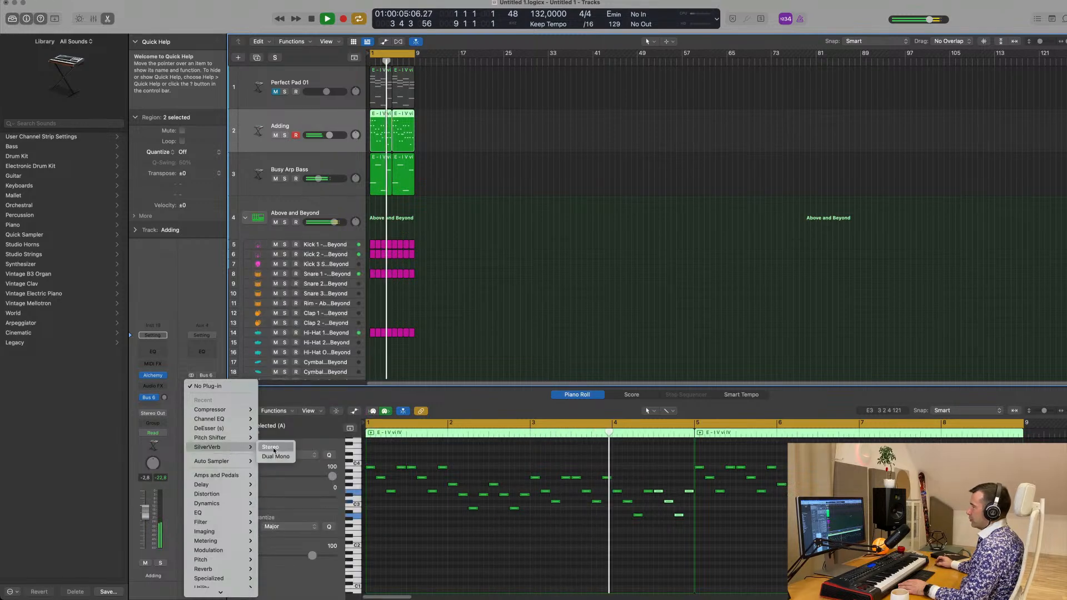
pyautogui.click(272, 447)
pyautogui.click(457, 119)
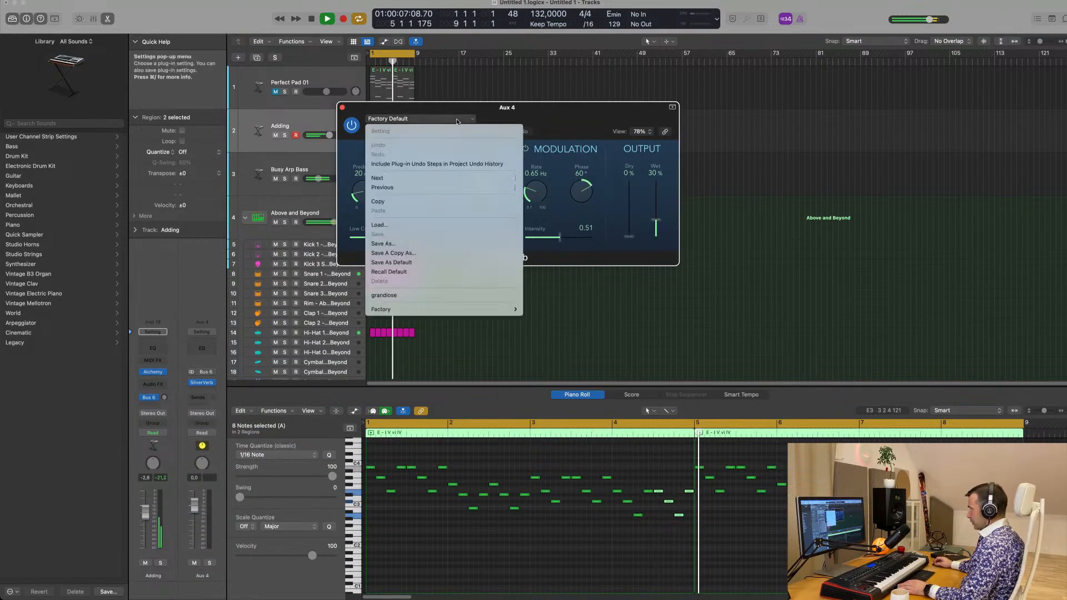
pyautogui.moveTo(431, 313)
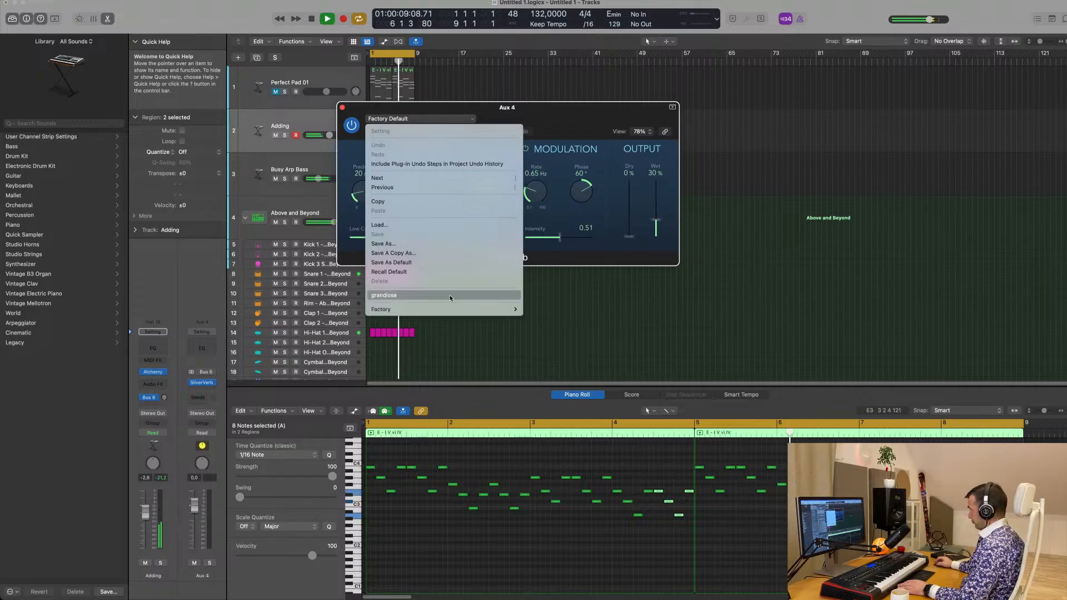
pyautogui.click(389, 295)
pyautogui.moveTo(659, 107); pyautogui.dragTo(807, 115)
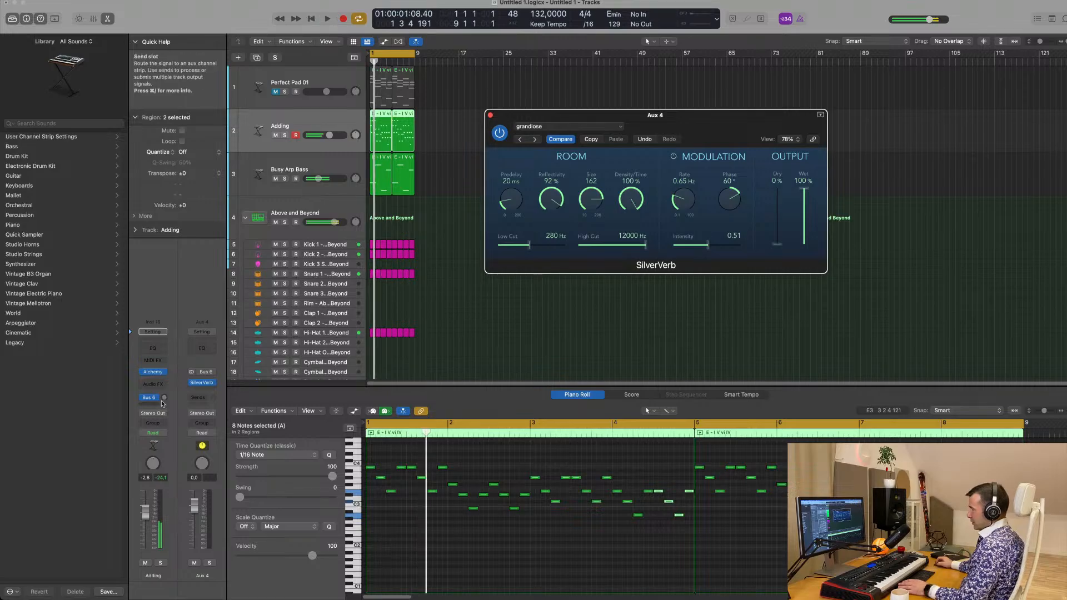
# Raise the Adding track's Bus 6 send level to about -7.6 dB and listen to the reverb tail
pyautogui.moveTo(165, 397); pyautogui.dragTo(165, 400)
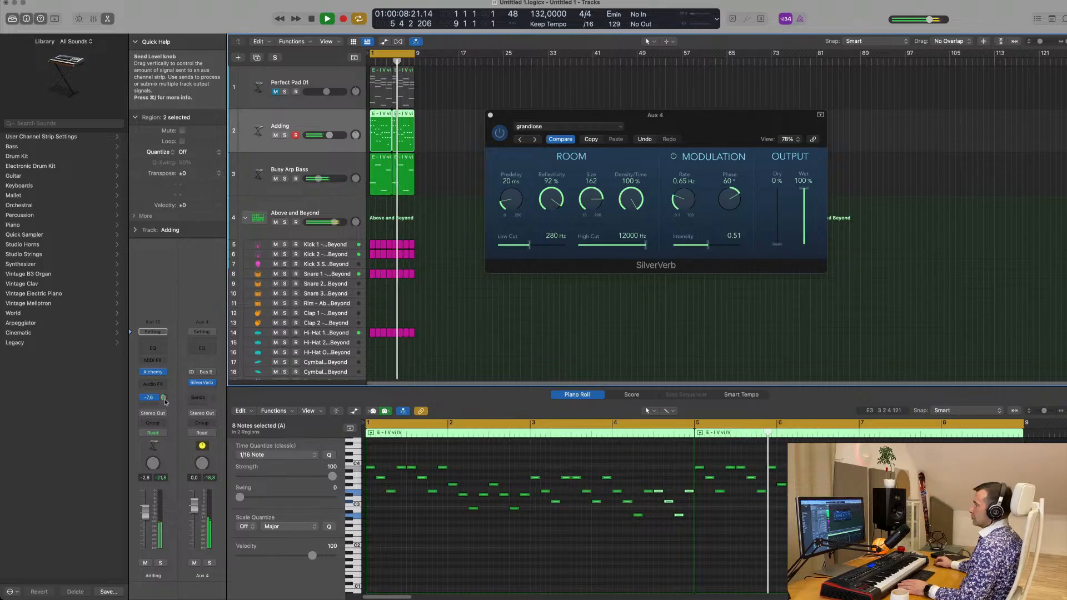
pyautogui.press('space')
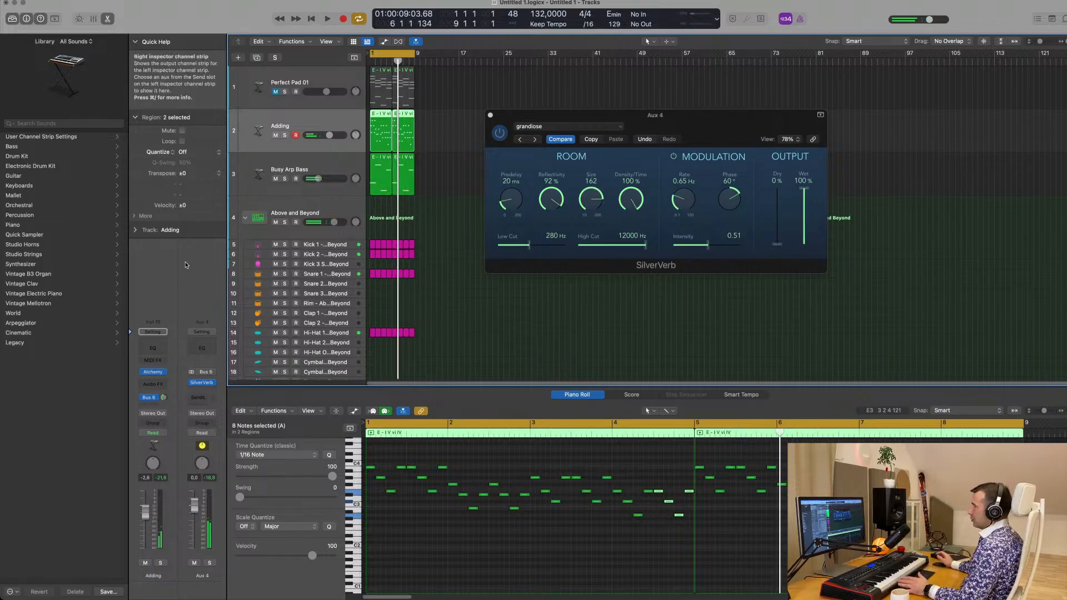
pyautogui.press('space')
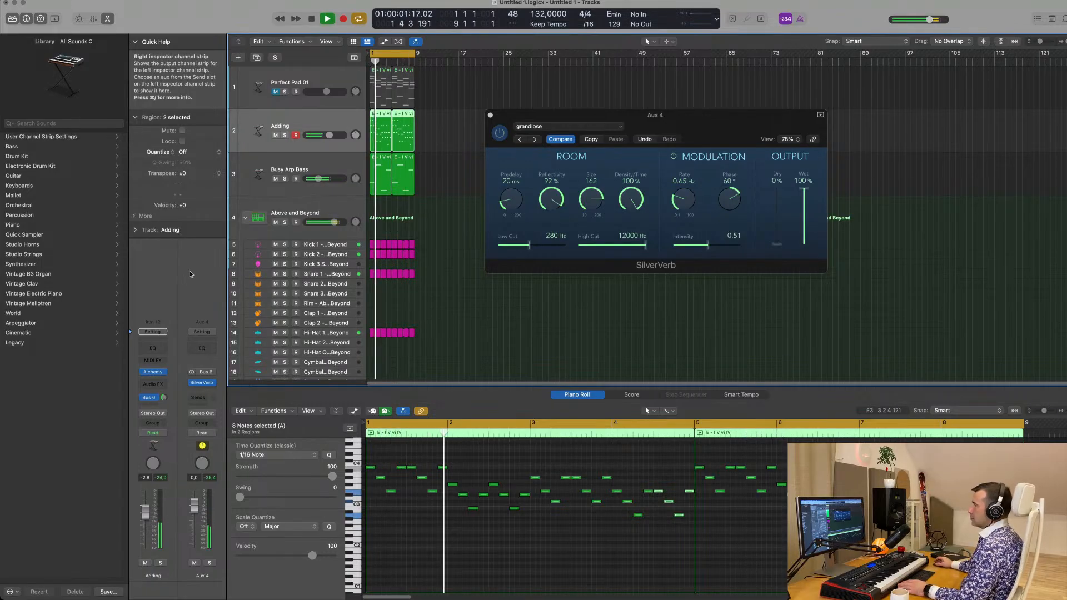
pyautogui.press('space')
pyautogui.press('space')
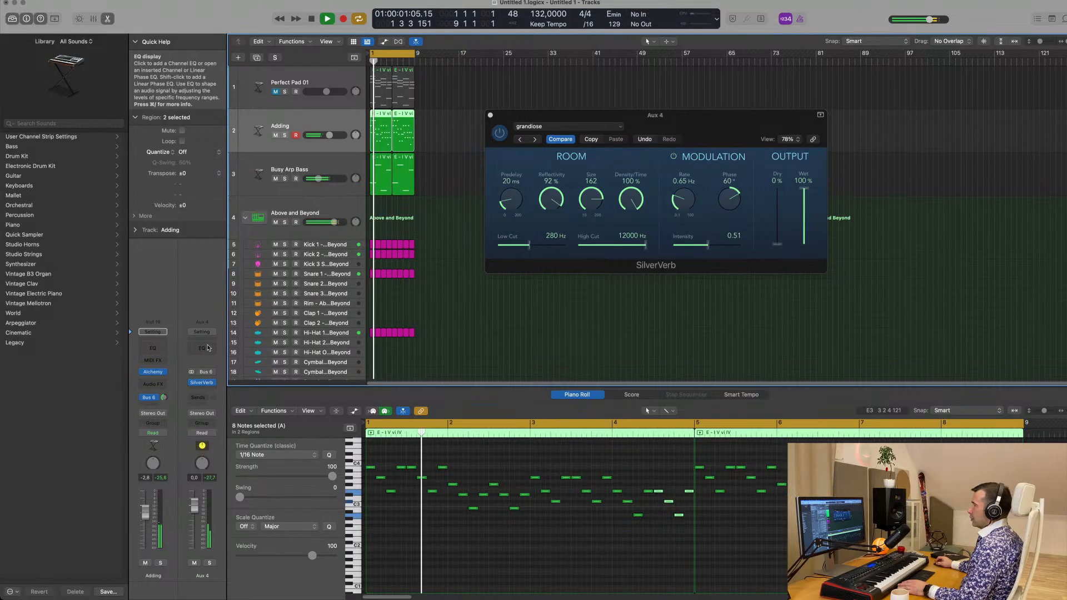
# Add a Channel EQ to Aux 4 with a low cut at about 372 Hz and close its window
pyautogui.click(206, 348)
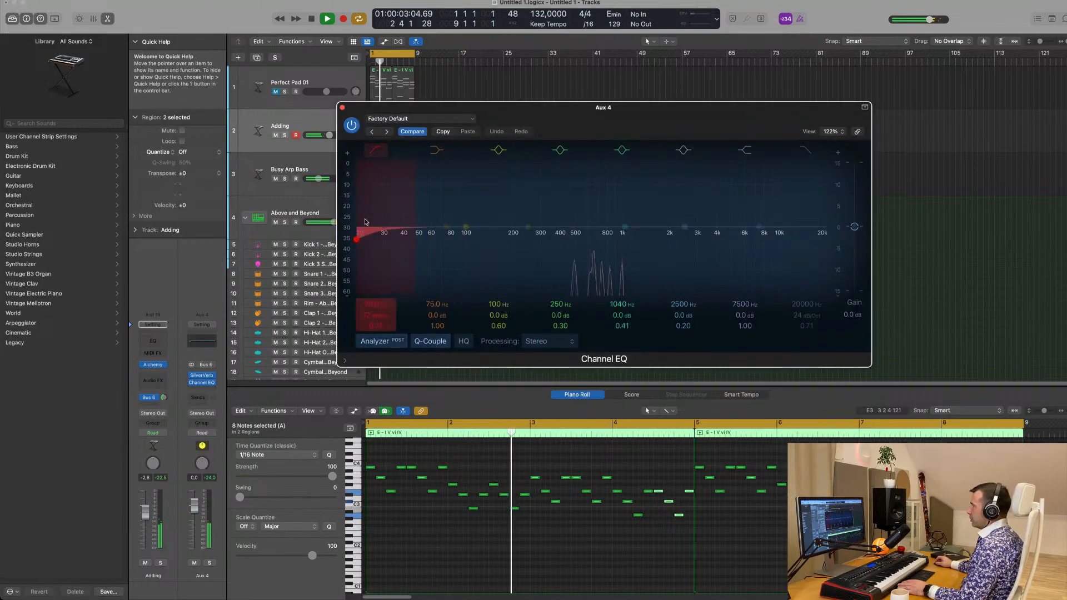
pyautogui.moveTo(365, 222); pyautogui.dragTo(555, 223)
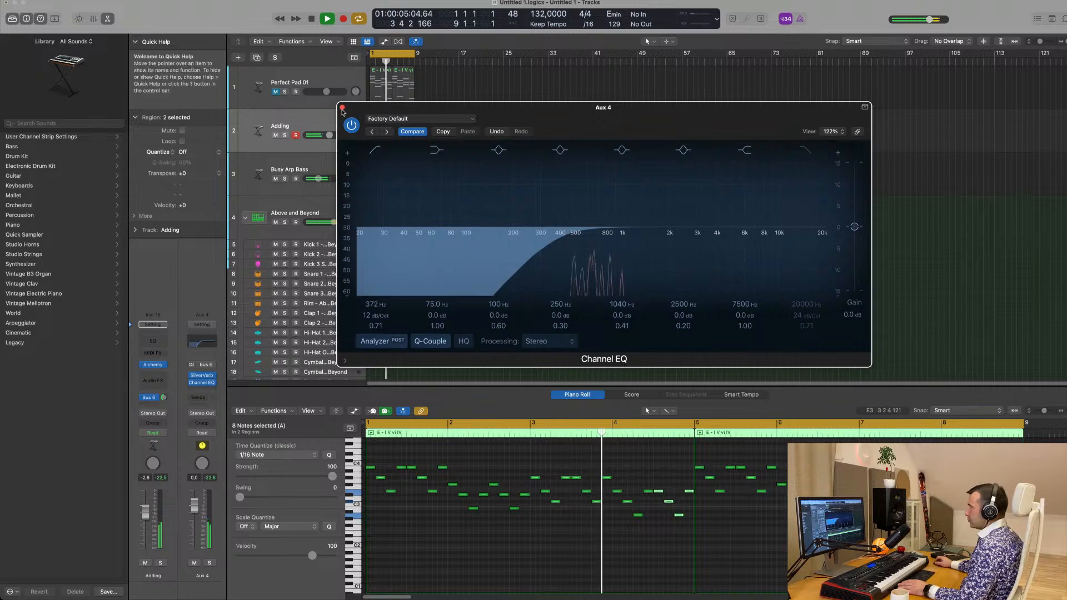
pyautogui.click(201, 376)
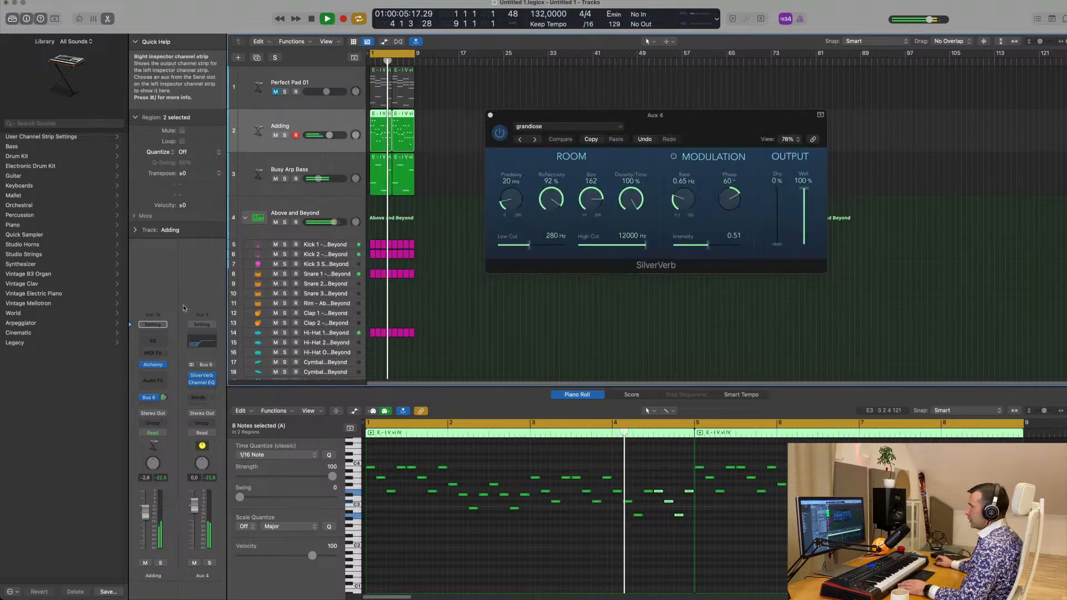
# Insert a stereo Compressor on Aux 4 and side-chain it to Kick 1 - Above and Beyond (Inst 2)
pyautogui.click(204, 391)
pyautogui.moveTo(234, 430)
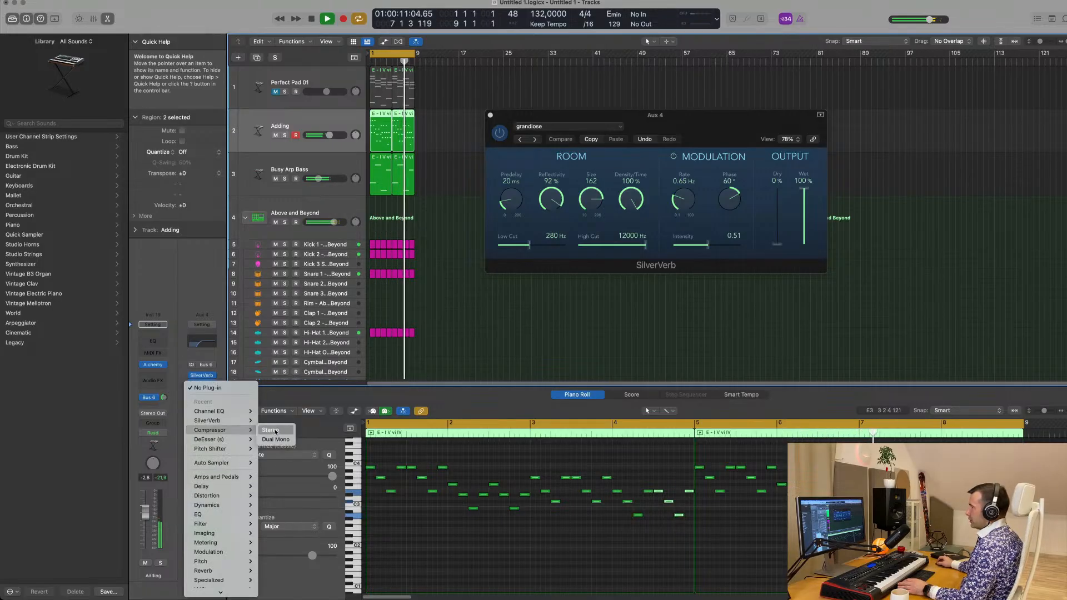
pyautogui.click(283, 430)
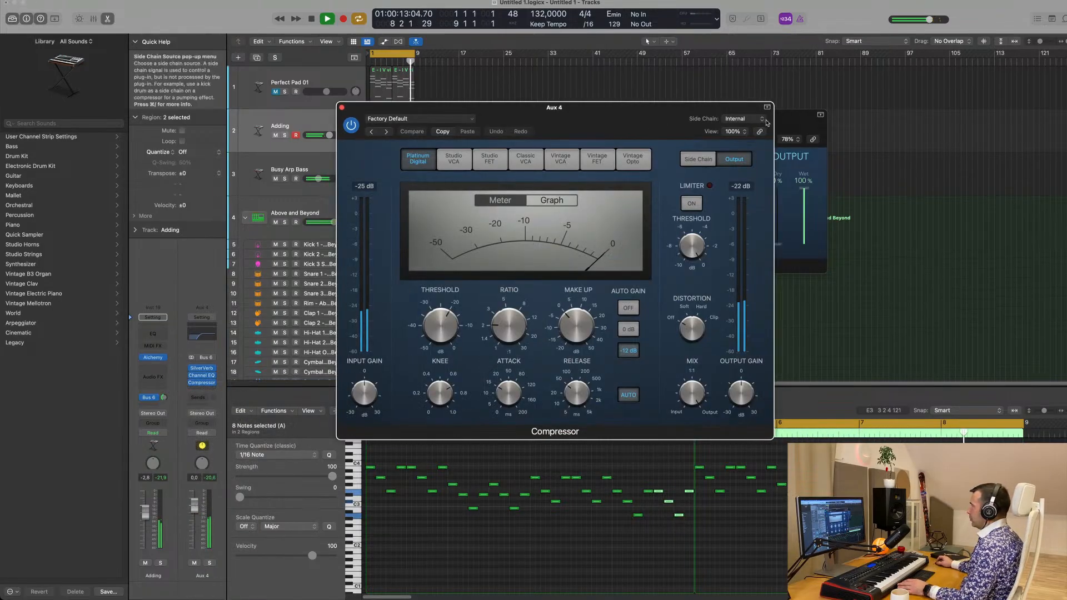
pyautogui.click(754, 120)
pyautogui.moveTo(739, 134)
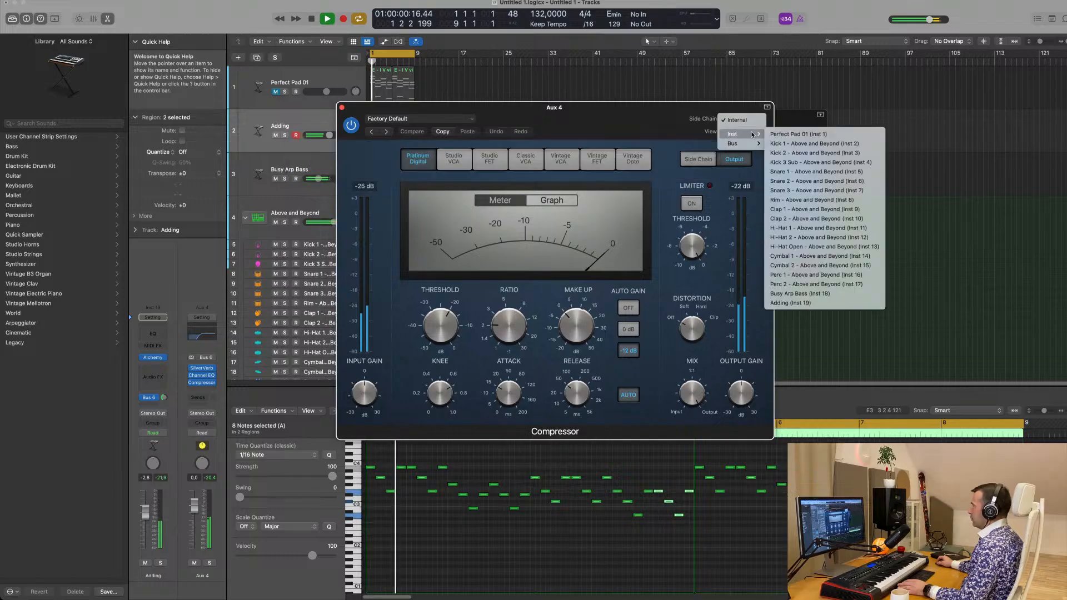
pyautogui.click(789, 144)
pyautogui.moveTo(555, 108); pyautogui.dragTo(646, 108)
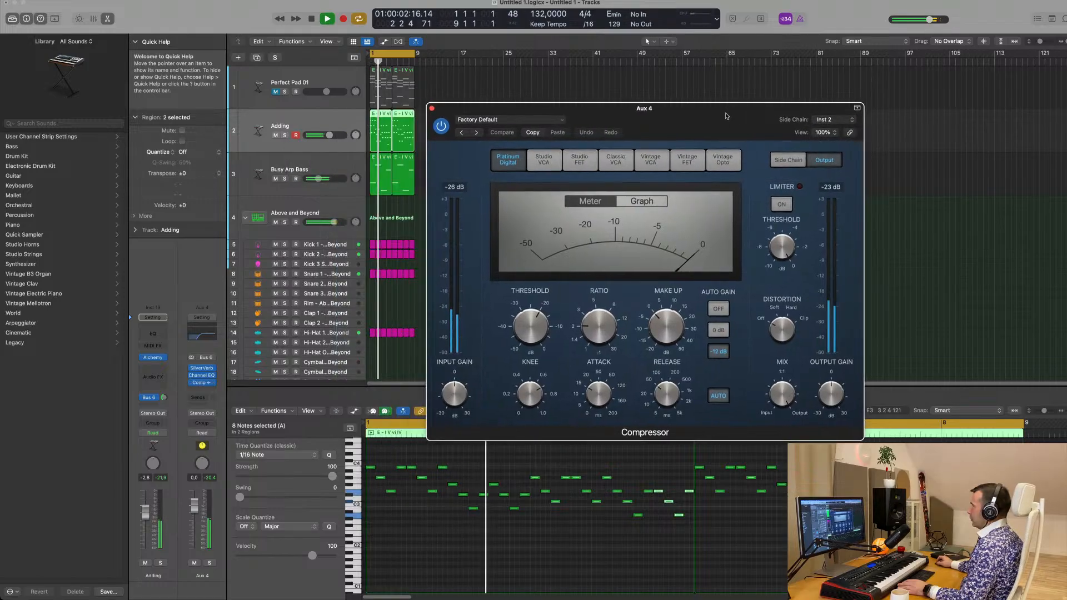
# Set the Aux 4 Compressor's ratio to about 4.1:1 and its threshold to about -24.5 dB during playback
pyautogui.press('space')
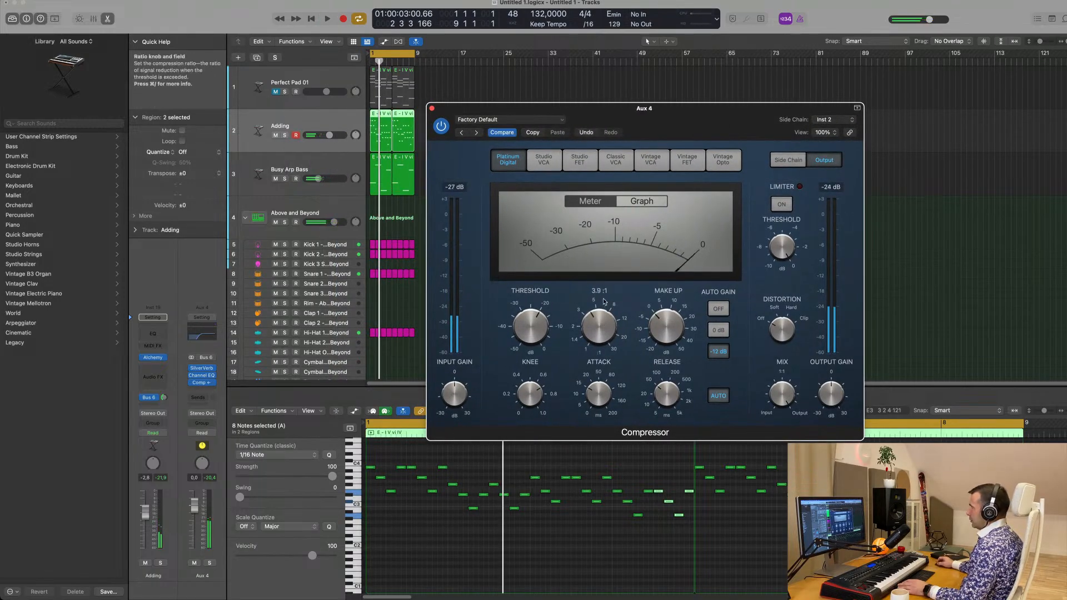
pyautogui.press('space')
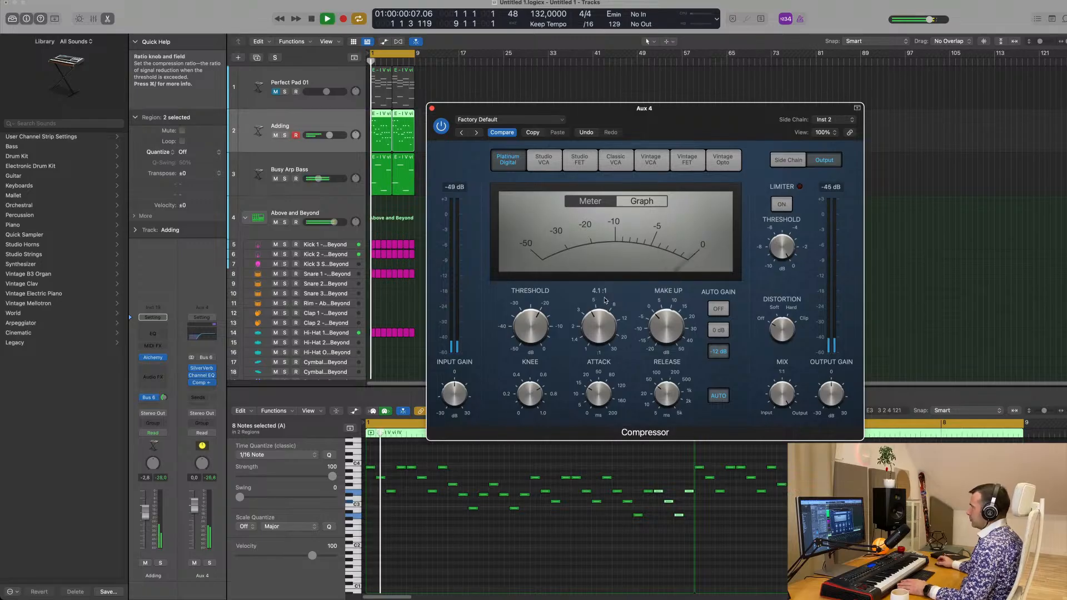
pyautogui.moveTo(668, 115); pyautogui.dragTo(687, 116)
pyautogui.press('space')
pyautogui.press('space')
pyautogui.moveTo(551, 317); pyautogui.dragTo(555, 326)
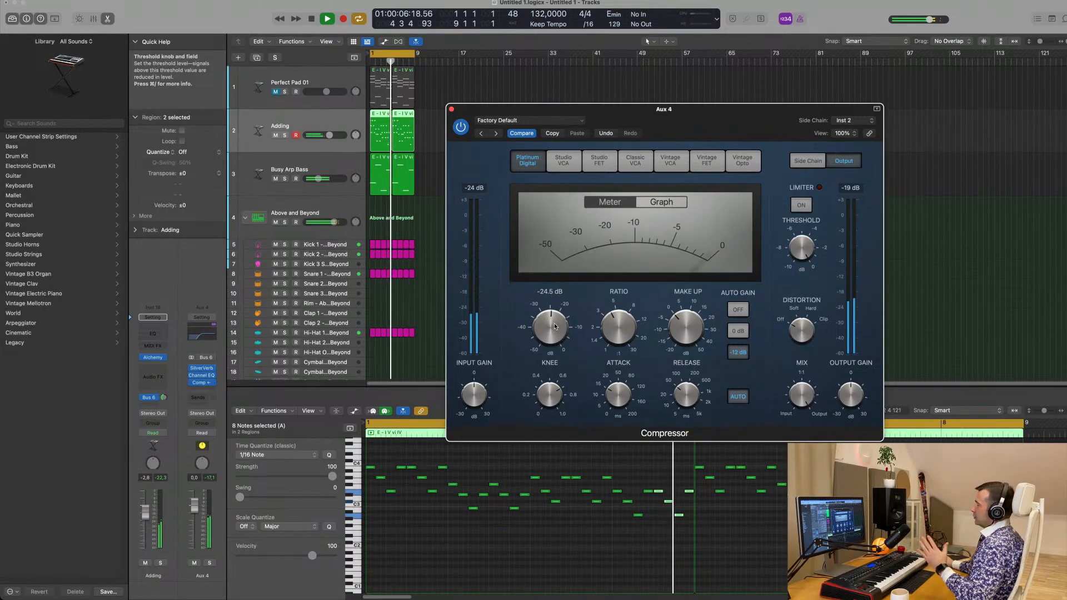
# Close the Compressor and SilverVerb windows and lower the Aux 4 volume to about -2.5 dB
pyautogui.moveTo(755, 122); pyautogui.dragTo(716, 138)
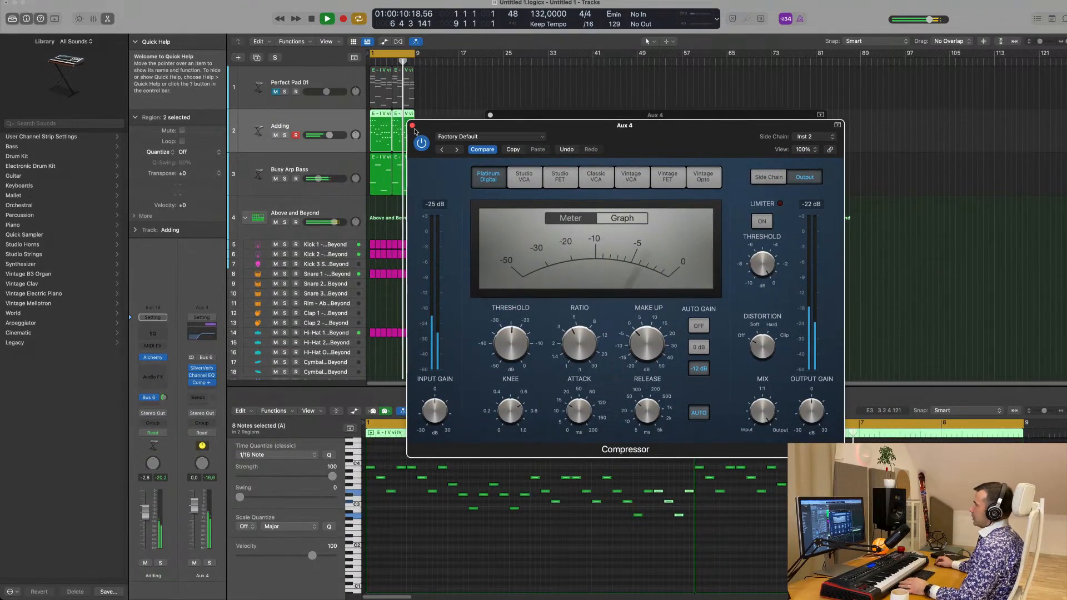
pyautogui.click(412, 126)
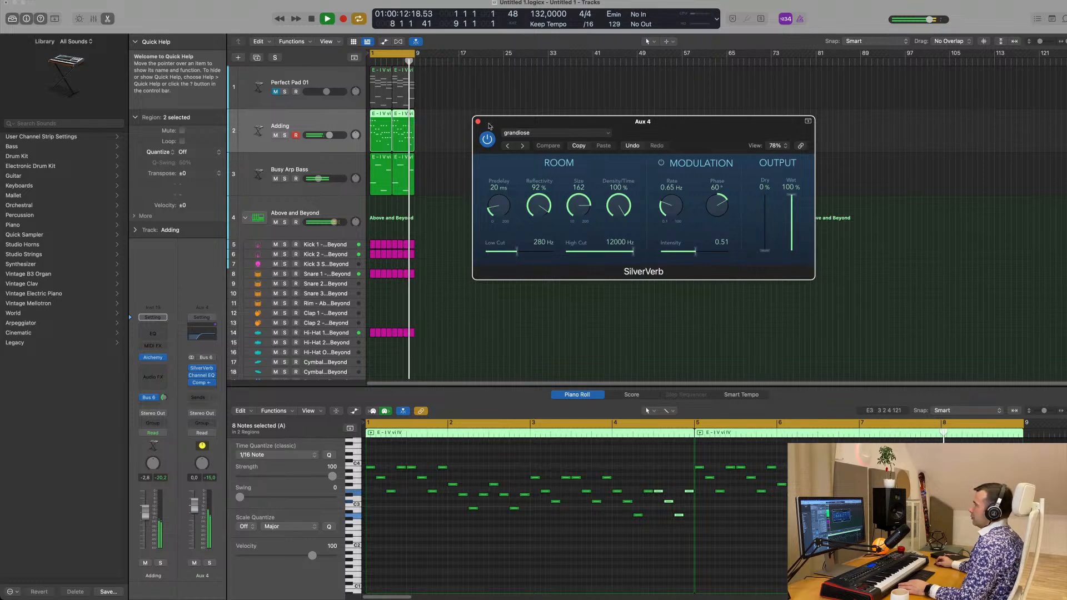
pyautogui.click(478, 122)
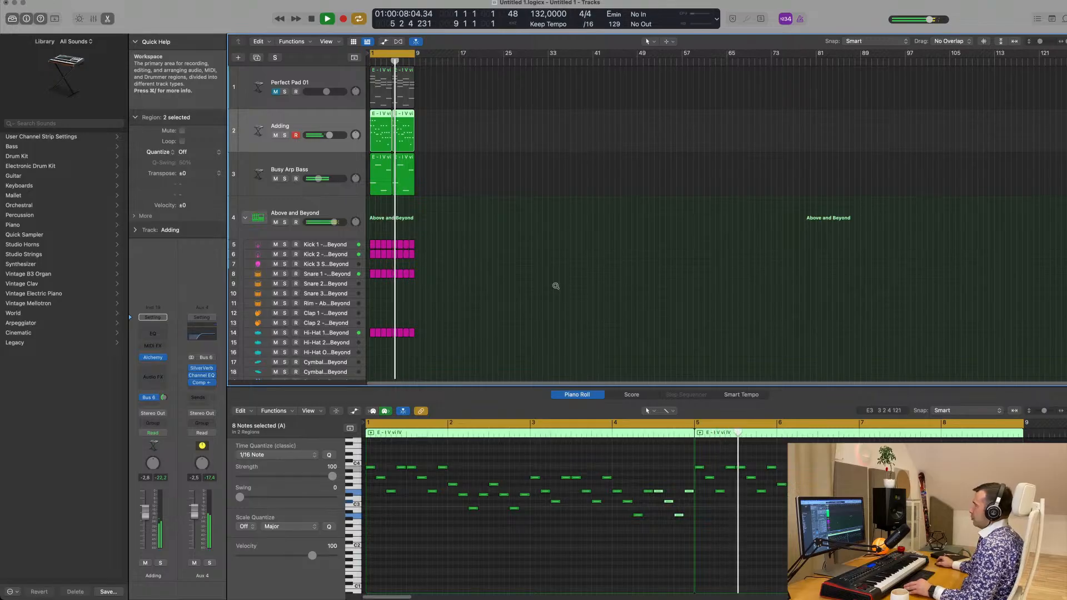
pyautogui.scroll(5, 556, 286)
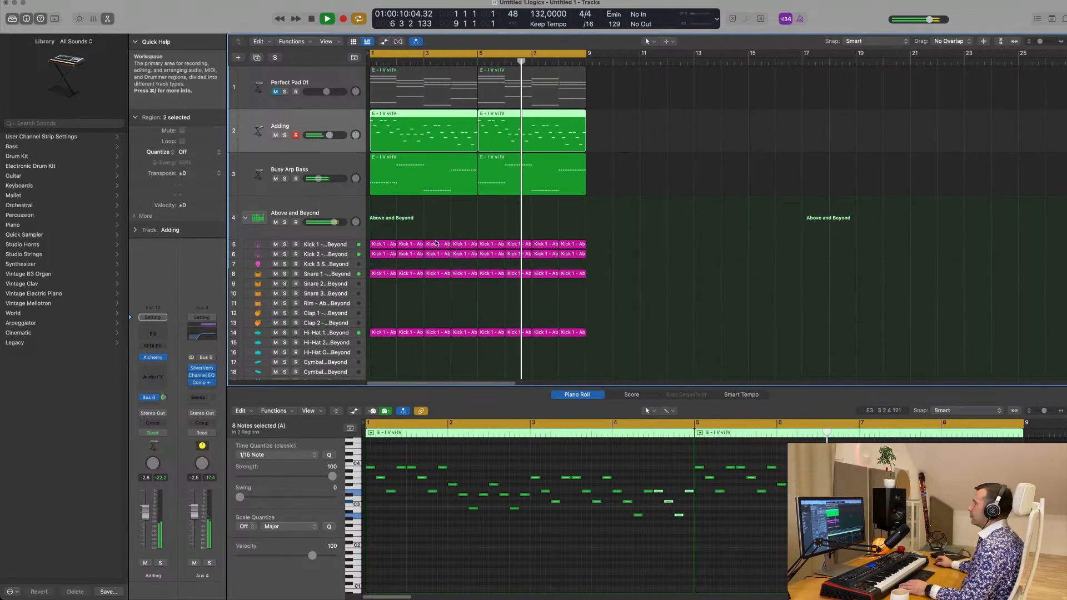
pyautogui.scroll(-3, 457, 224)
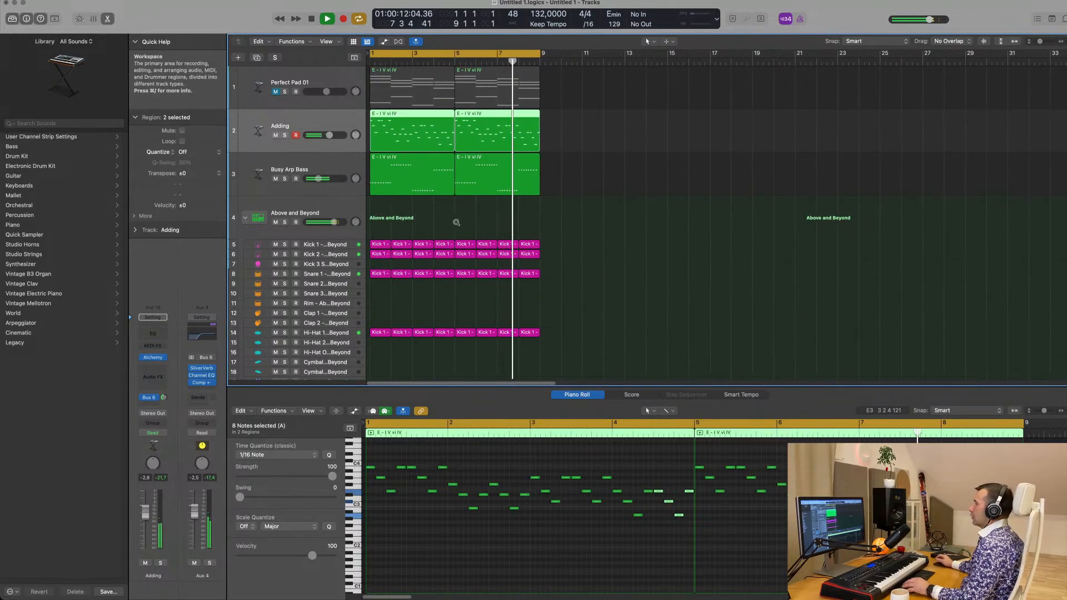
# Open Alchemy on the Busy Arp Bass track and adjust its Cutoff 1 control
pyautogui.press('Down')
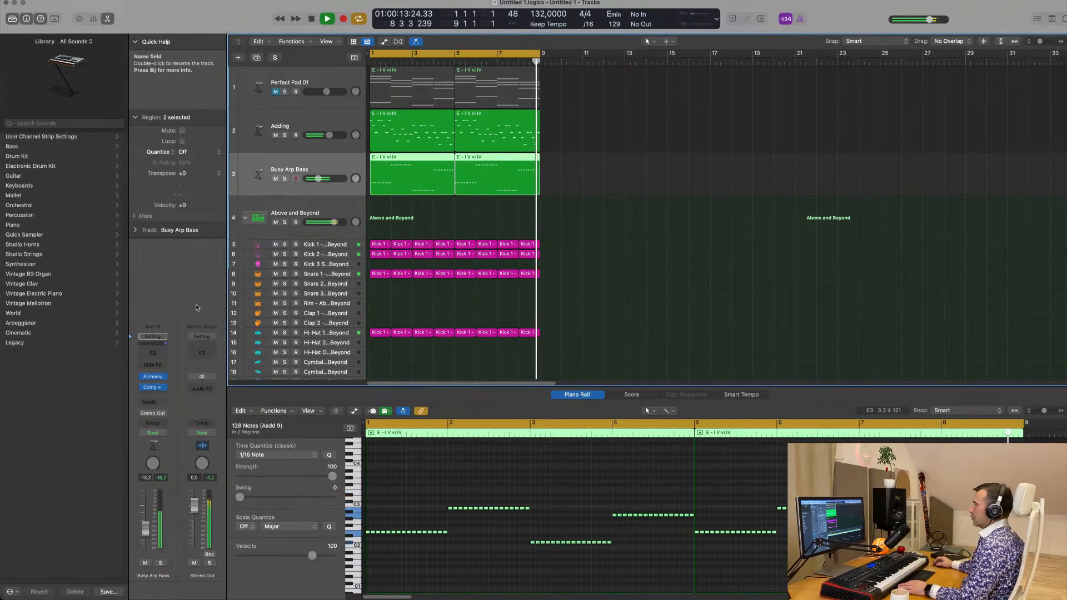
pyautogui.click(154, 378)
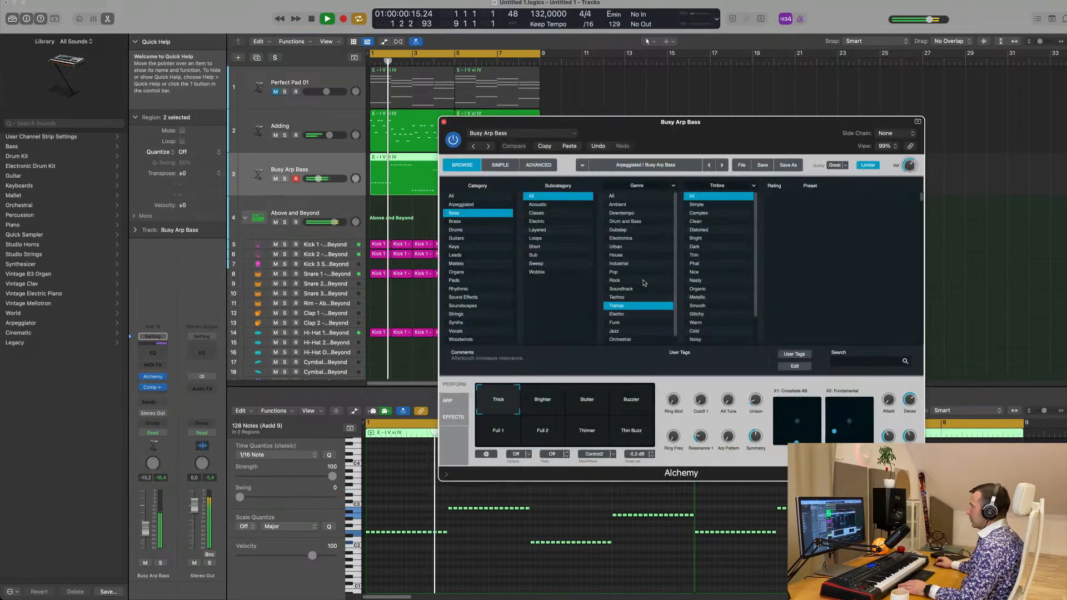
pyautogui.moveTo(699, 399); pyautogui.dragTo(706, 368)
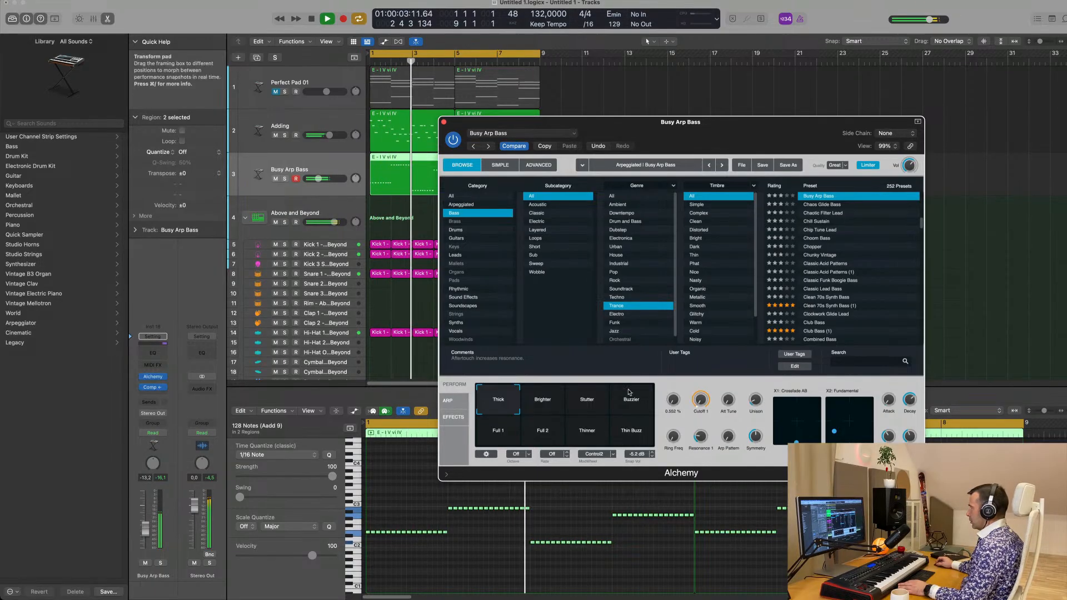
# Audition the Busy Arp Bass snapshots Buzzier, Stutter, Brighter, Thick, Full 1, Full 2, Thinner and Thin Buzz
pyautogui.click(630, 396)
pyautogui.click(589, 401)
pyautogui.click(552, 405)
pyautogui.click(492, 409)
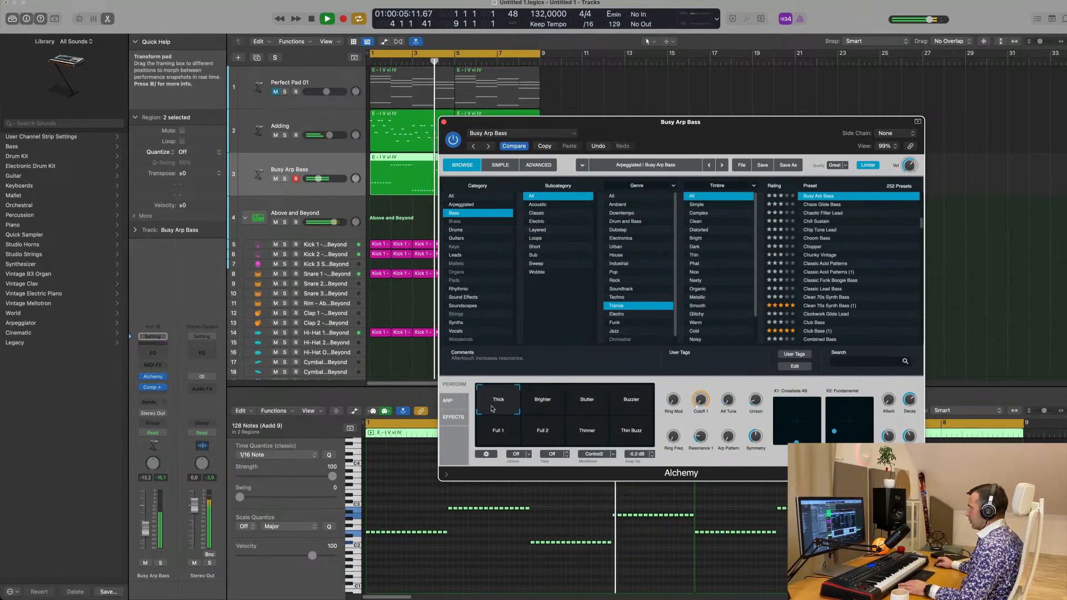
pyautogui.click(516, 442)
pyautogui.click(542, 437)
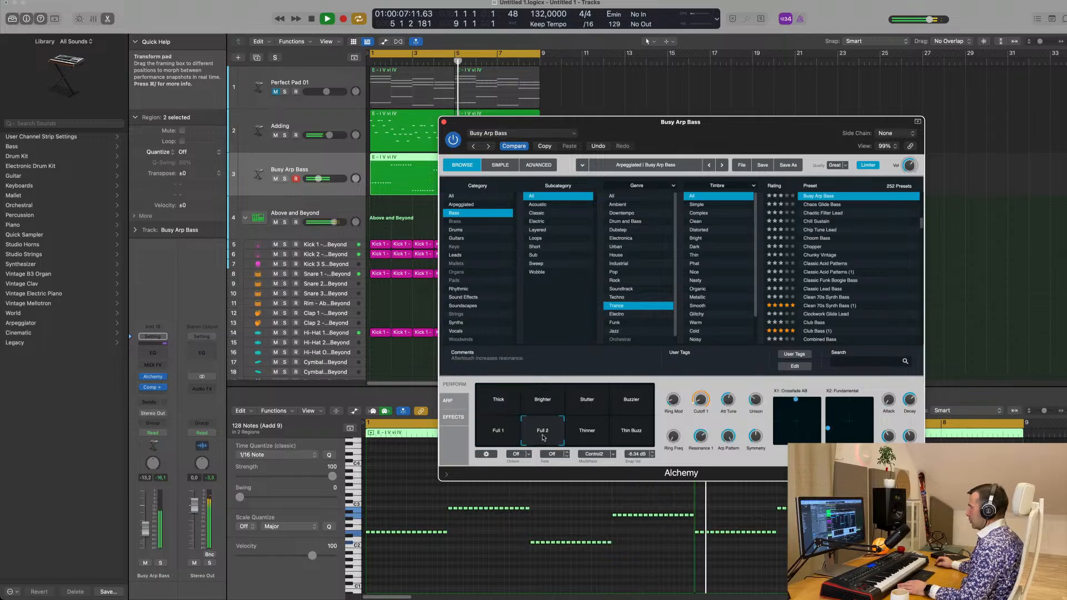
pyautogui.click(591, 440)
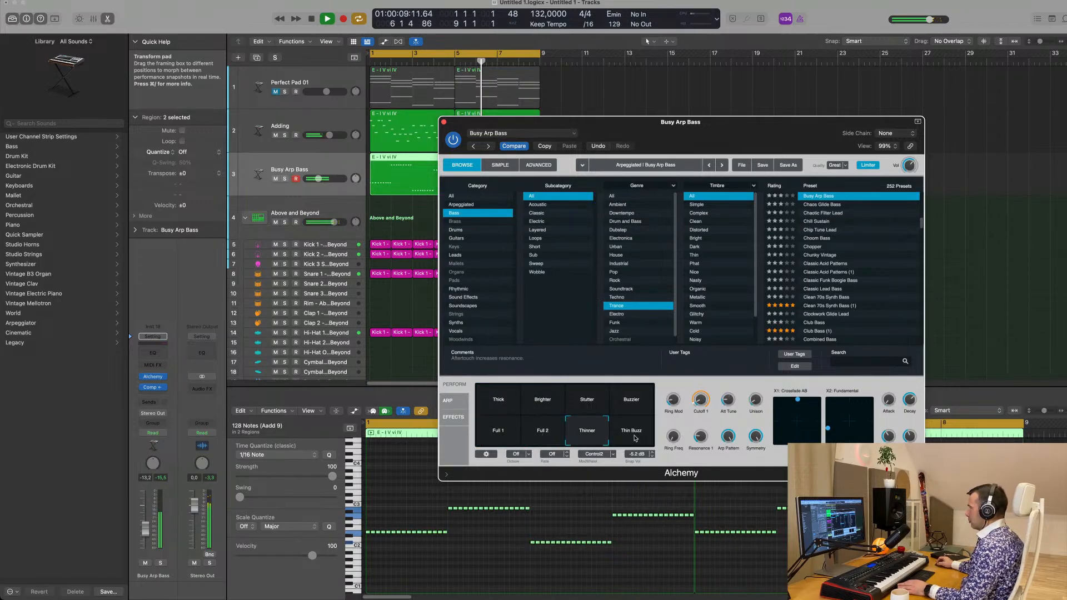
pyautogui.click(636, 438)
# Compare the Full 1 and Full 2 snapshots, keep Full 1 and shift the X2: Fundamental pad point slightly
pyautogui.click(518, 441)
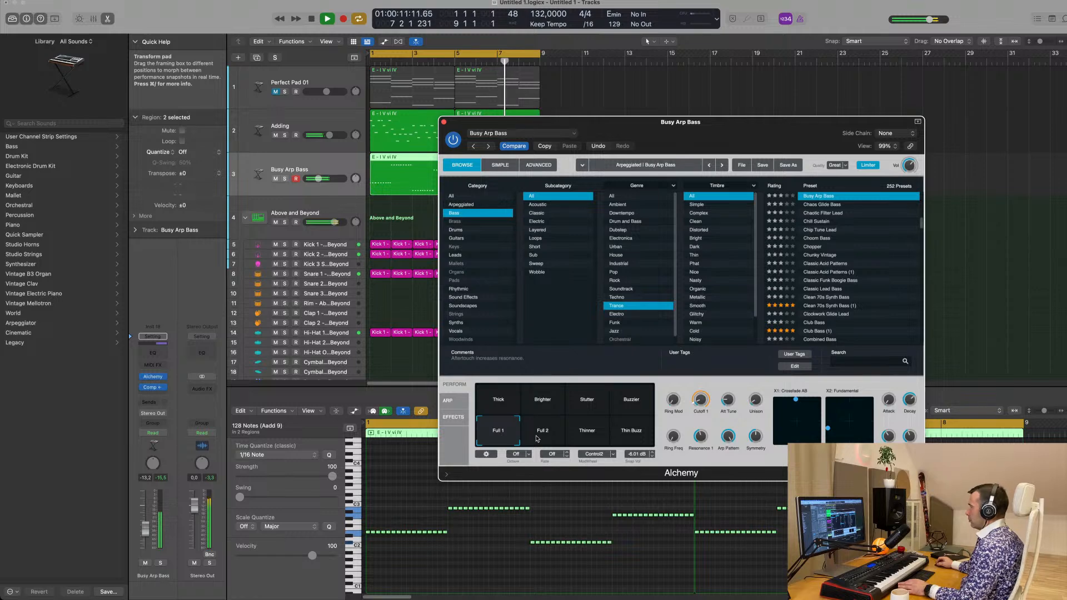
pyautogui.click(537, 439)
pyautogui.click(489, 440)
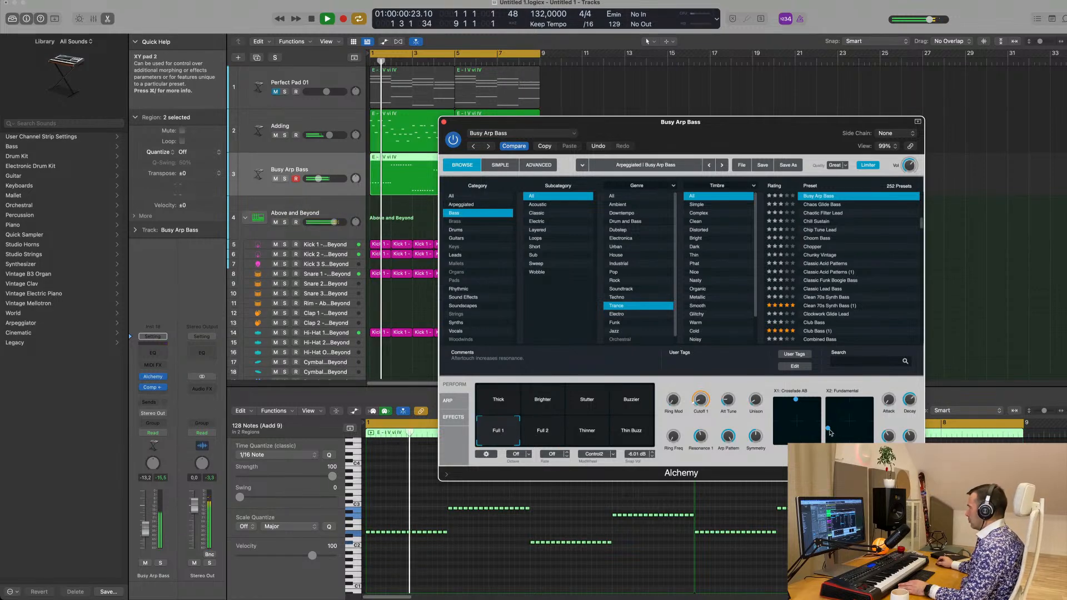
pyautogui.click(837, 437)
pyautogui.moveTo(838, 439); pyautogui.dragTo(838, 430)
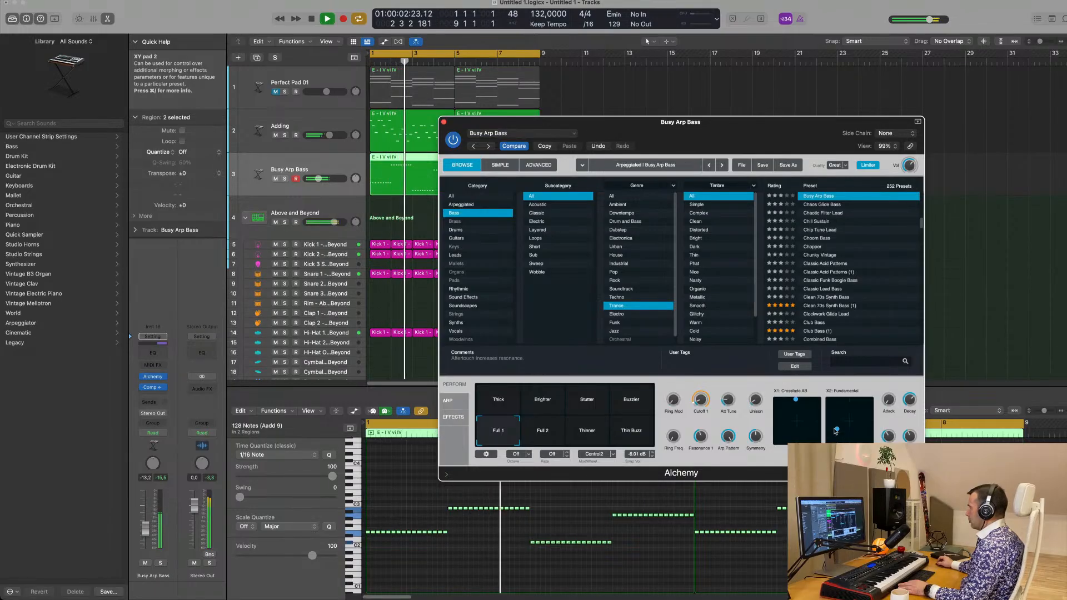
# Move the X1: Crossfade AB pad point to the pad's lower-right area and shift the Alchemy window out of the way
pyautogui.moveTo(797, 401); pyautogui.dragTo(812, 446)
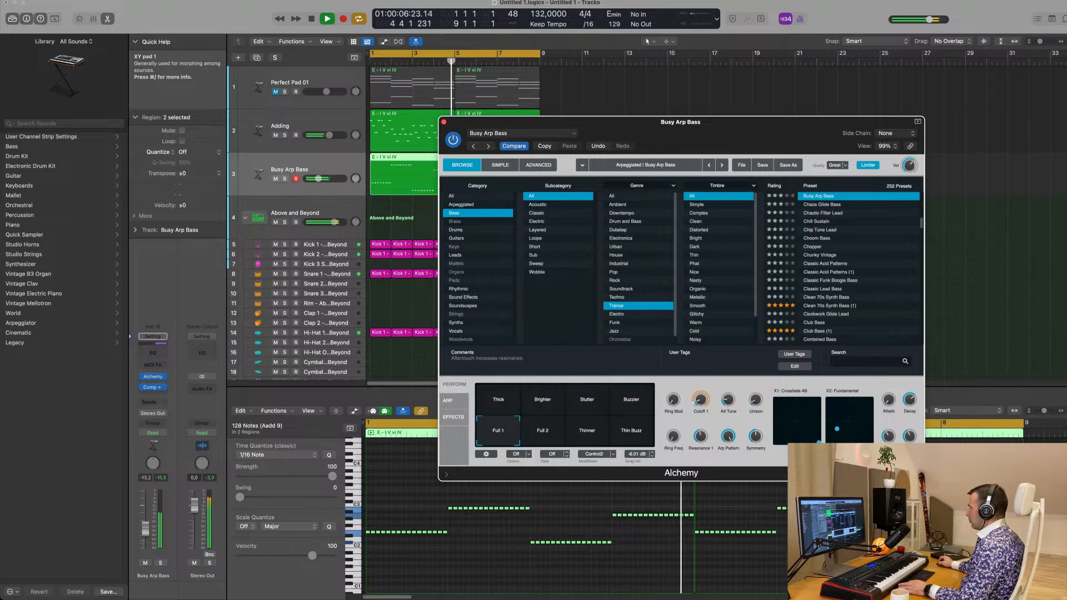
pyautogui.moveTo(728, 122); pyautogui.dragTo(811, 94)
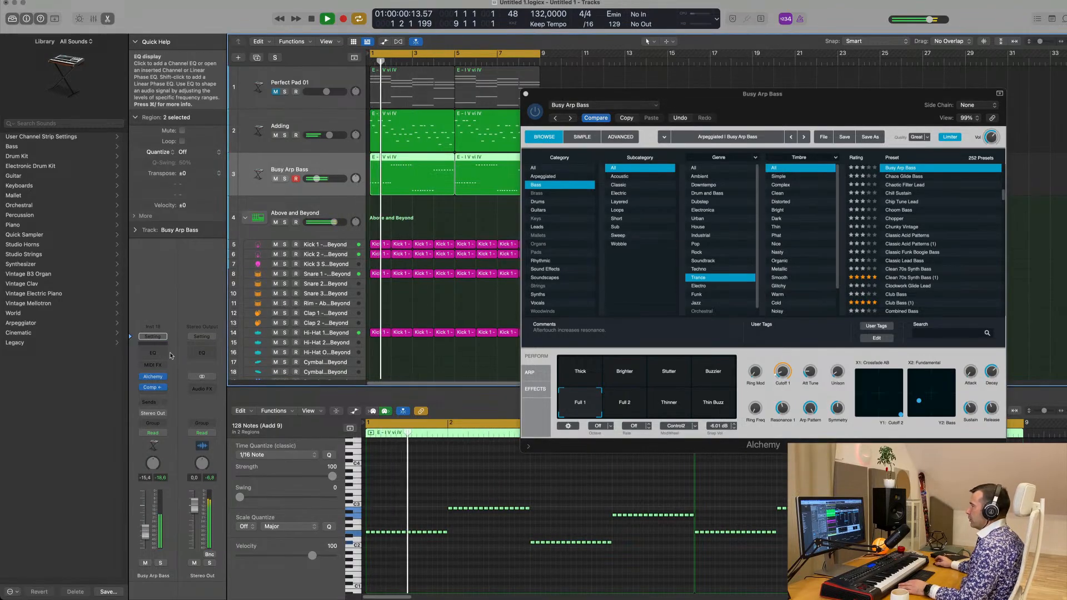
# Add a Channel EQ to the Busy Arp Bass track and enable its high-cut filter at 2740 Hz with a 48 dB/Oct slope
pyautogui.click(153, 353)
pyautogui.press('space')
pyautogui.press('space')
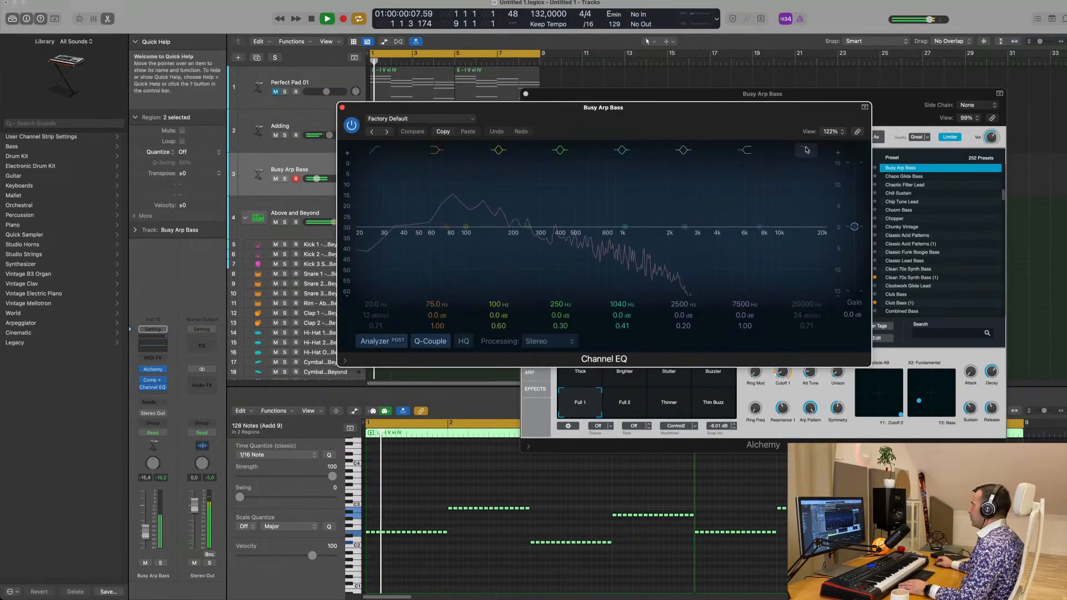
pyautogui.click(806, 150)
pyautogui.moveTo(809, 315); pyautogui.dragTo(808, 303)
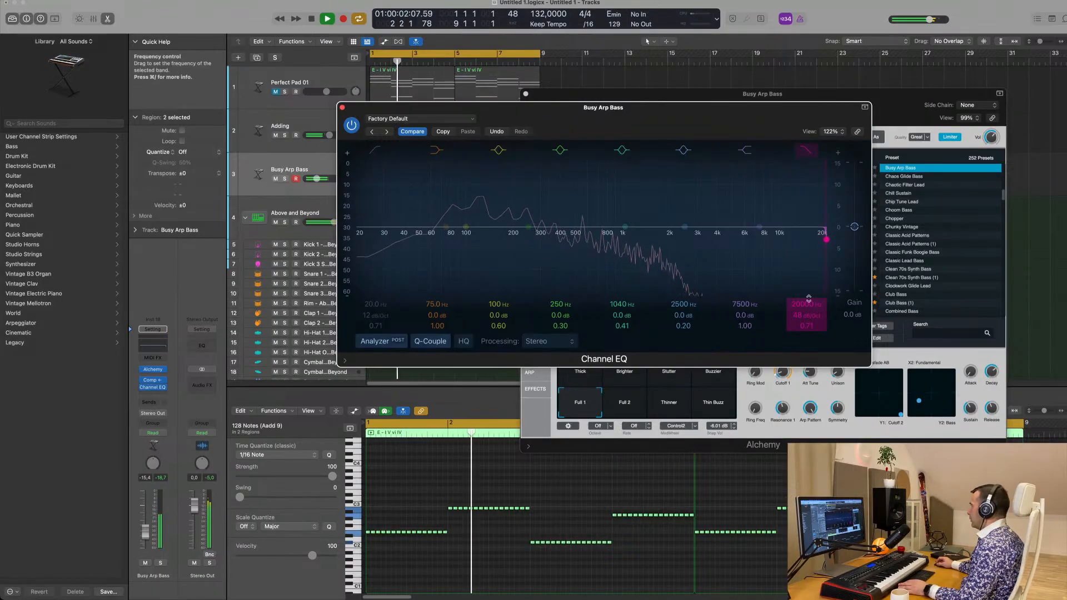
pyautogui.moveTo(827, 239); pyautogui.dragTo(694, 239)
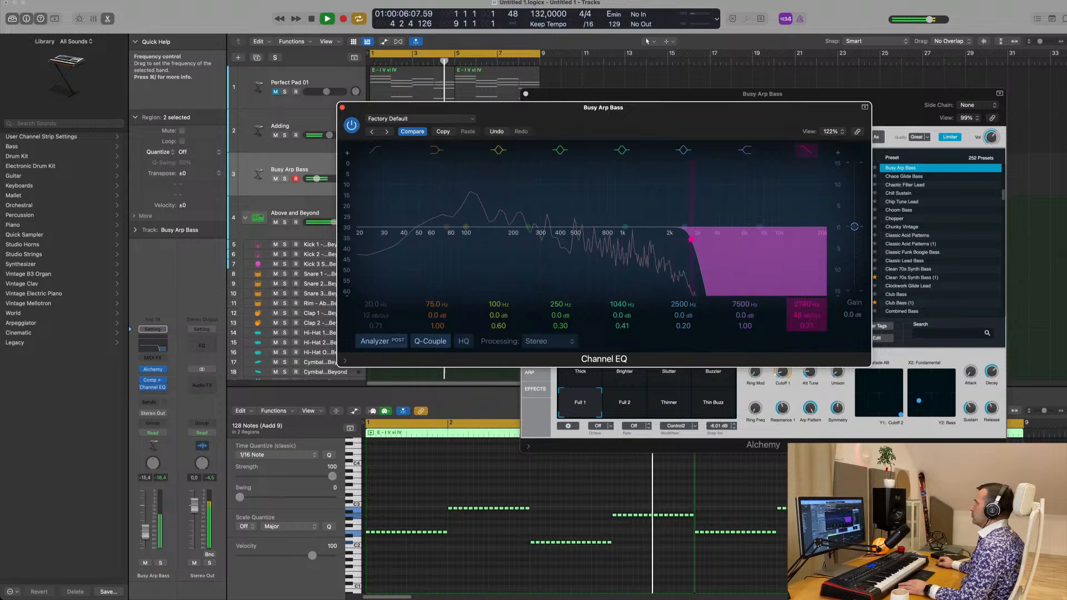
# Close the Channel EQ and Alchemy windows of the Busy Arp Bass track
pyautogui.moveTo(357, 107); pyautogui.dragTo(494, 135)
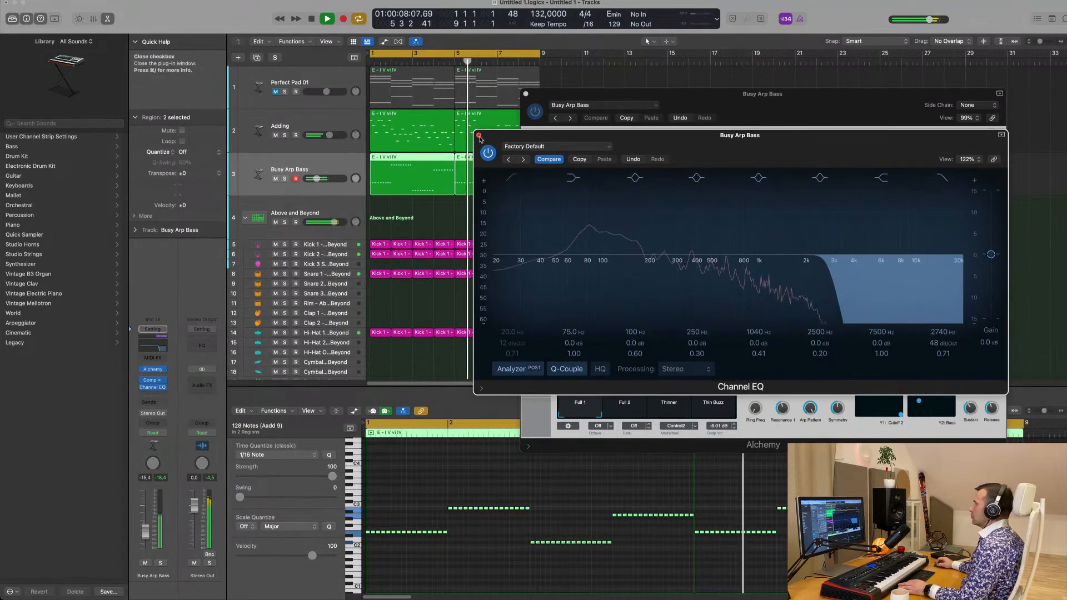
pyautogui.click(478, 135)
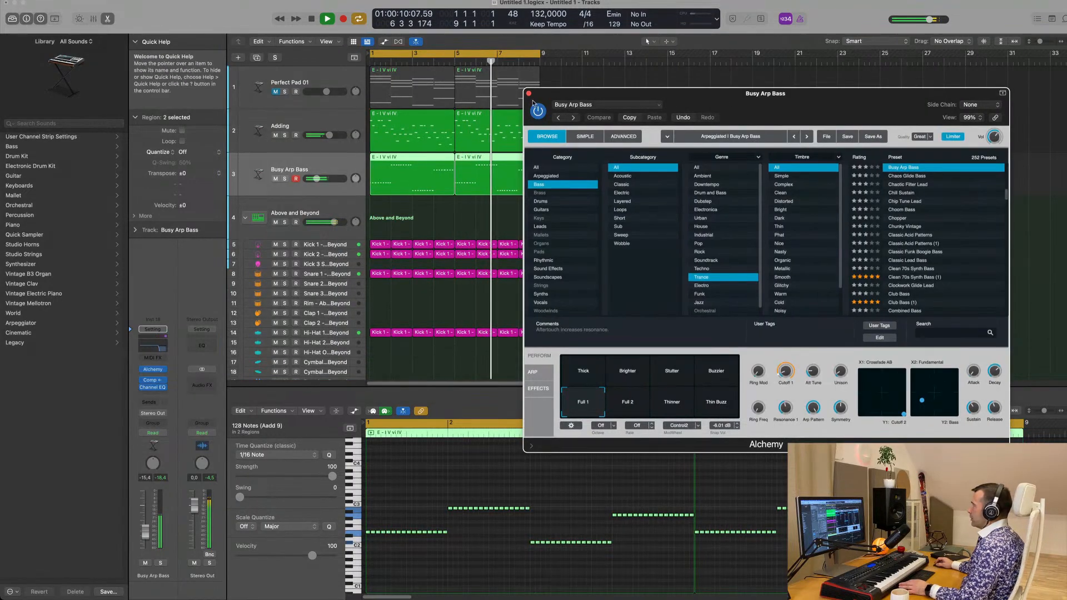
pyautogui.click(529, 93)
# Audition the Busy Arp Bass notes one octave lower and transpose them back up an octave
pyautogui.press('space')
pyautogui.press('space')
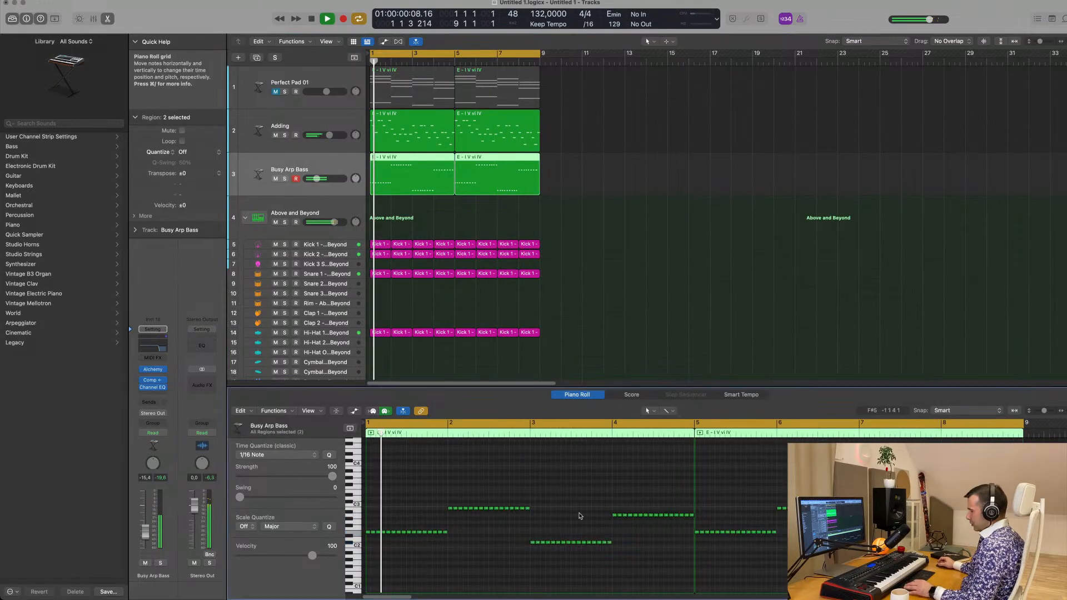
pyautogui.hotkey('alt', 'shift', 'Down')
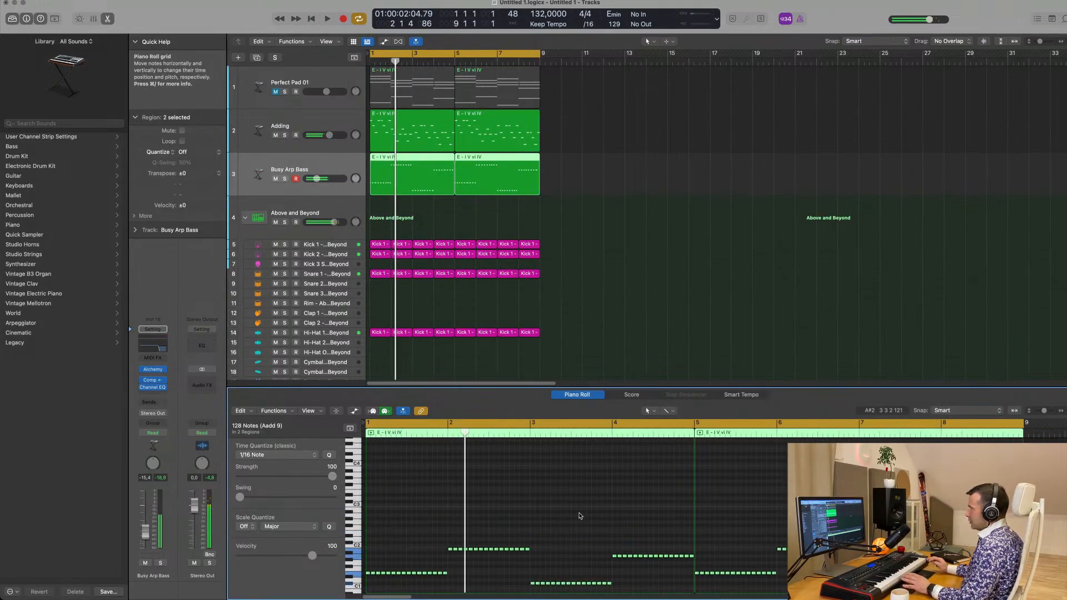
pyautogui.press('space')
pyautogui.press('space')
pyautogui.hotkey('alt', 'shift', 'Up')
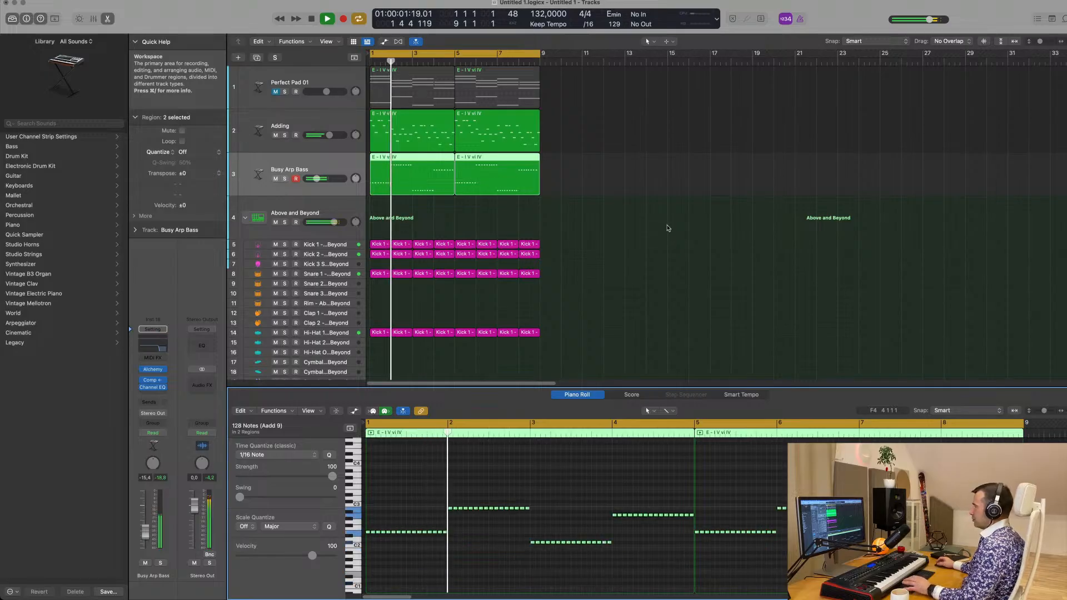
# Select the Adding track and show the mixer
pyautogui.click(635, 218)
pyautogui.click(335, 166)
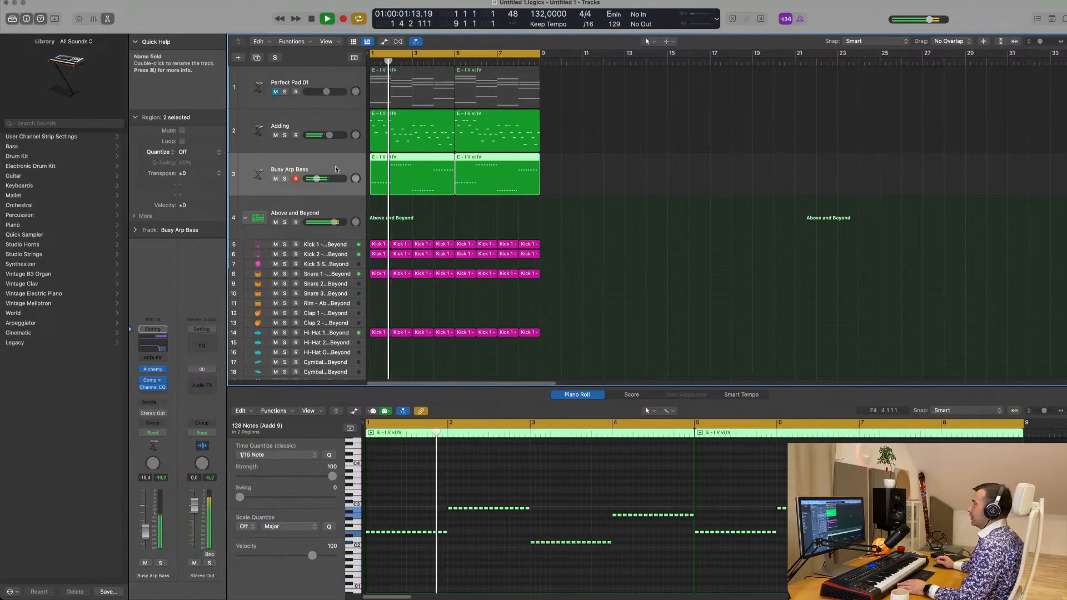
pyautogui.click(339, 125)
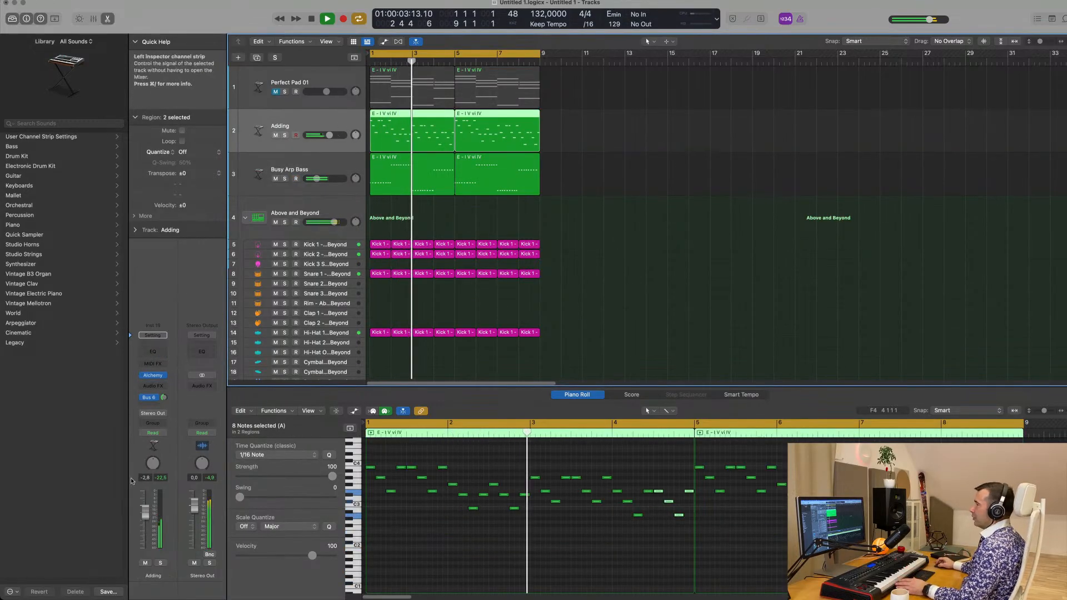
pyautogui.press('x')
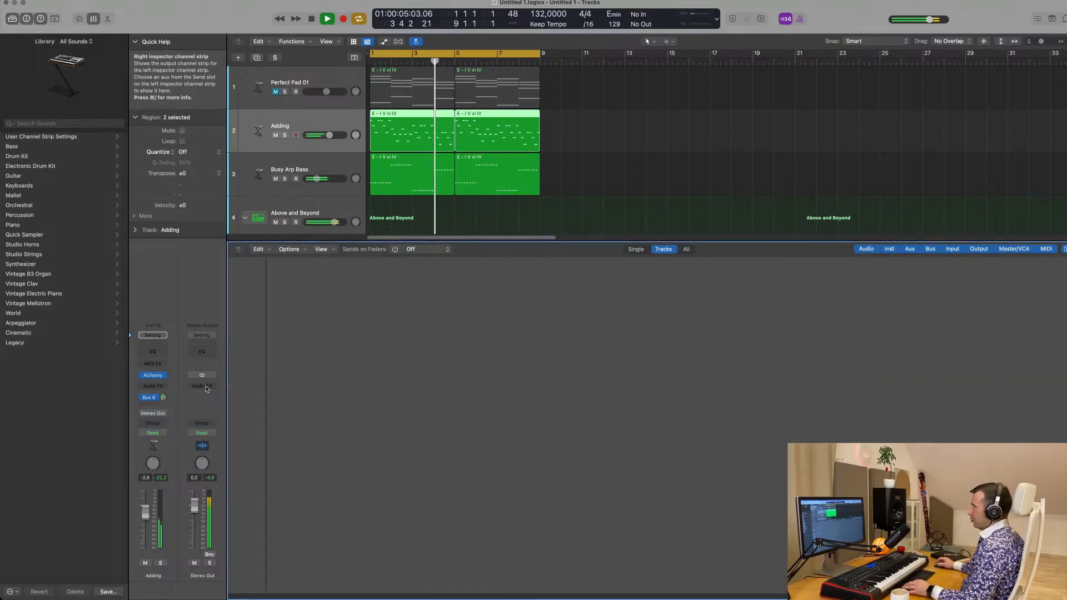
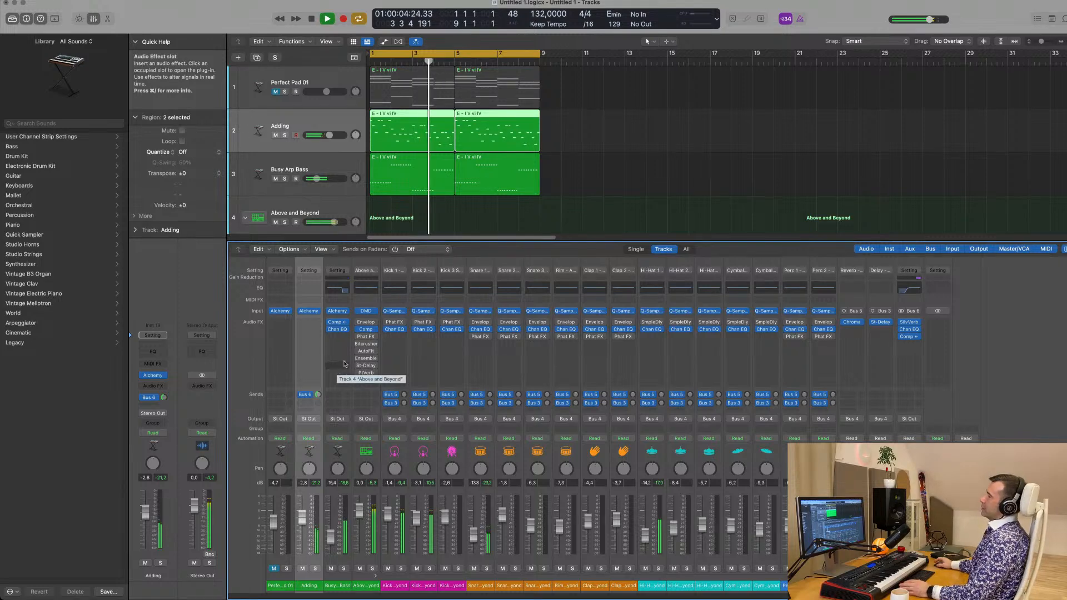
# Add a Compressor side-chained to Inst 2 on the Adding track and lower the track's volume to -3.3 dB
pyautogui.click(330, 119)
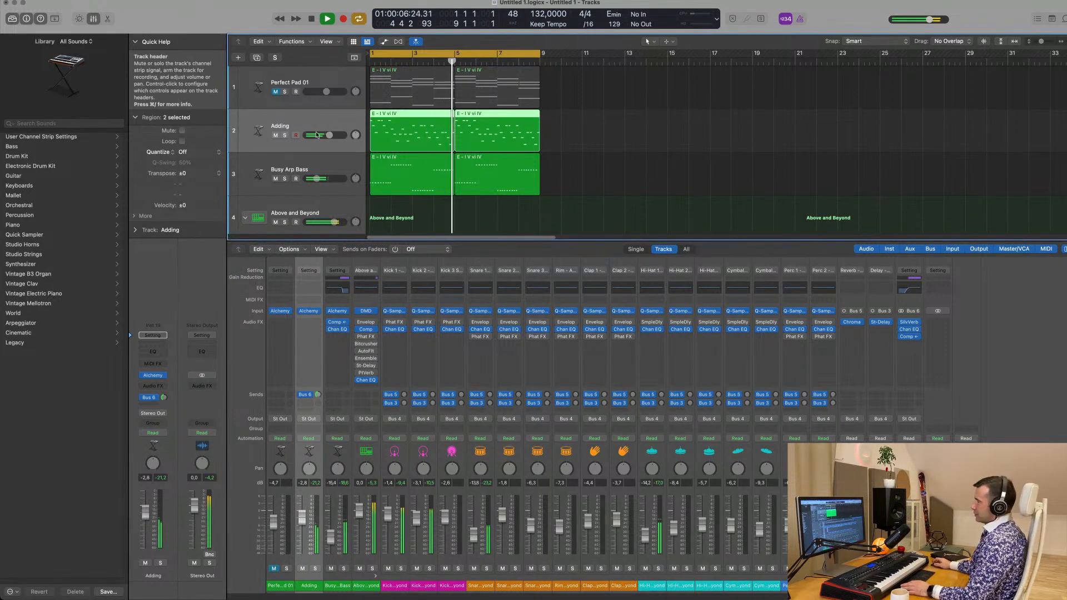
pyautogui.click(147, 397)
pyautogui.click(157, 295)
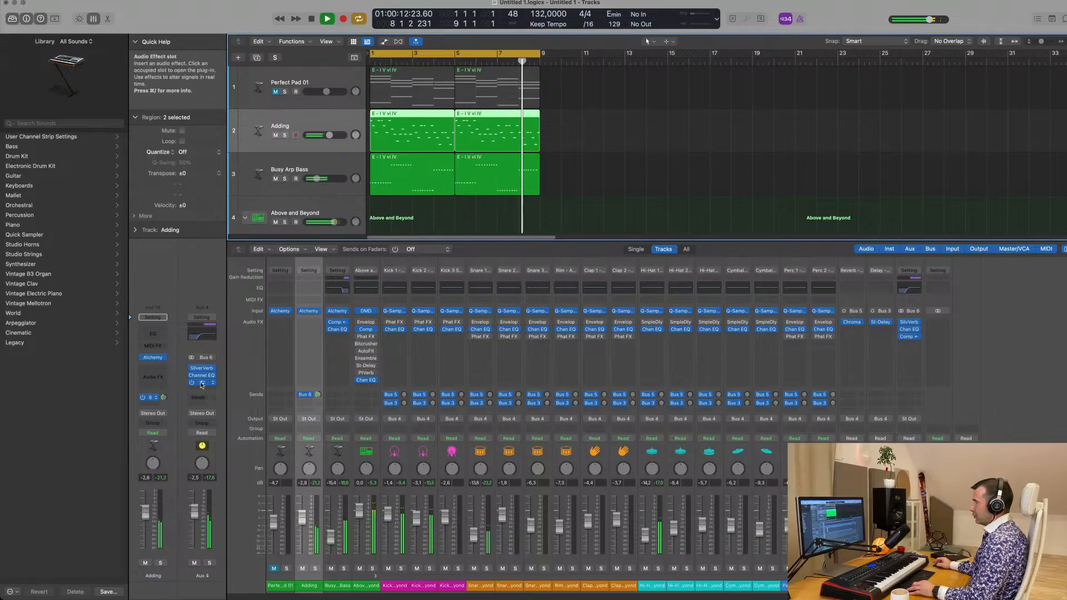
pyautogui.click(154, 371)
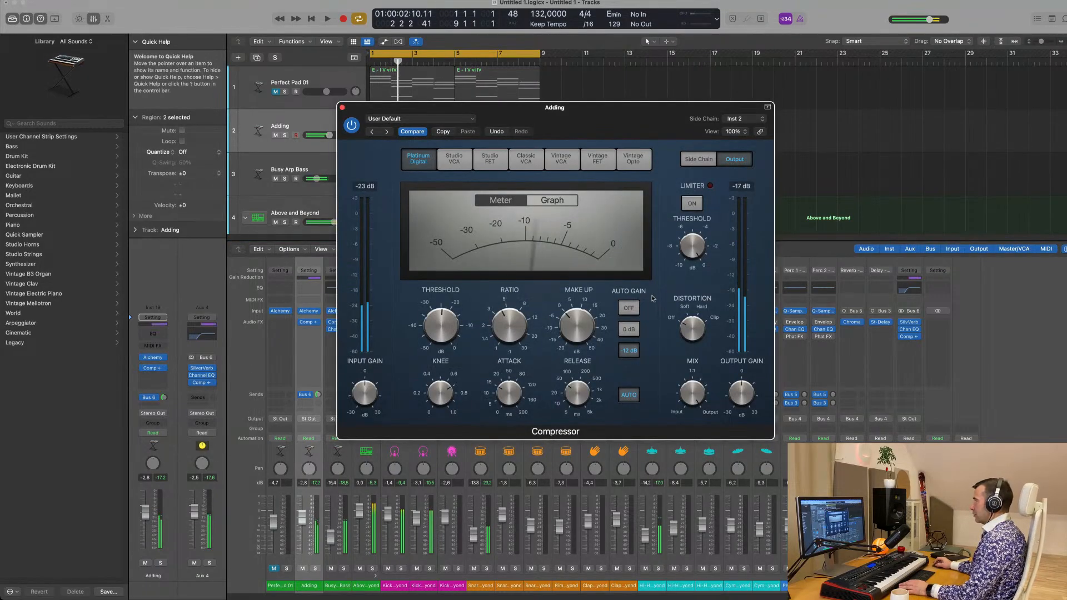
pyautogui.press('space')
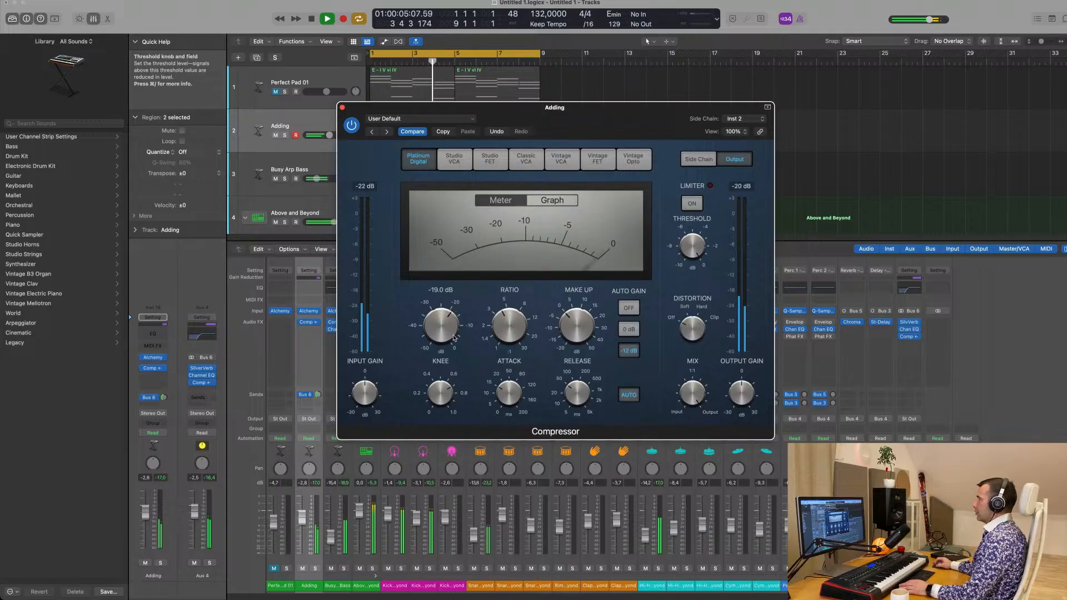
pyautogui.click(342, 108)
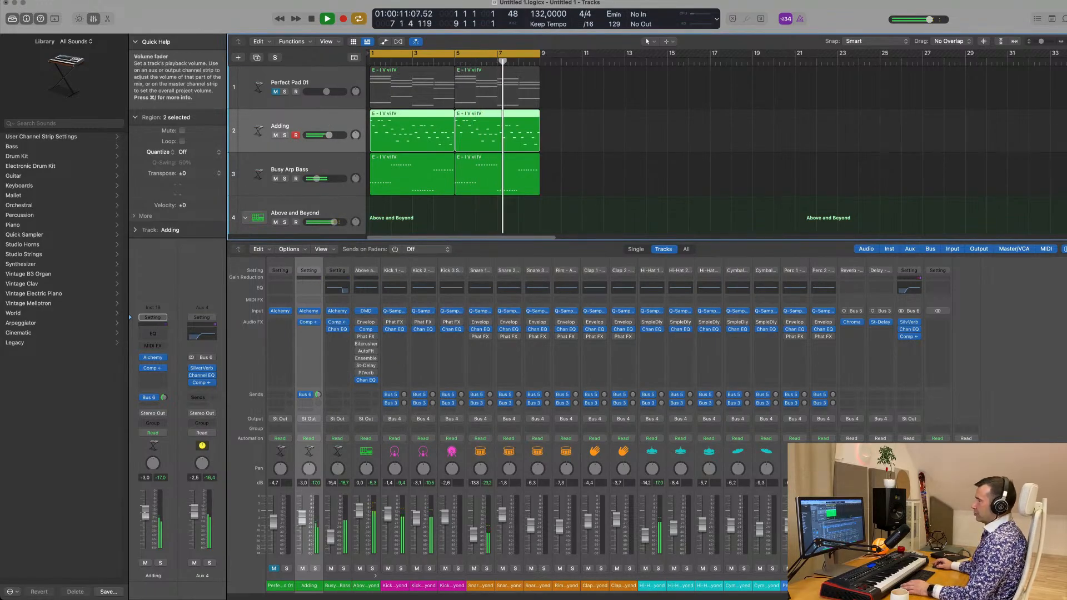
# Add a Channel EQ to the Adding track with a low-cut filter at 338 Hz and 12 dB/Oct
pyautogui.click(156, 336)
pyautogui.moveTo(367, 233); pyautogui.dragTo(572, 202)
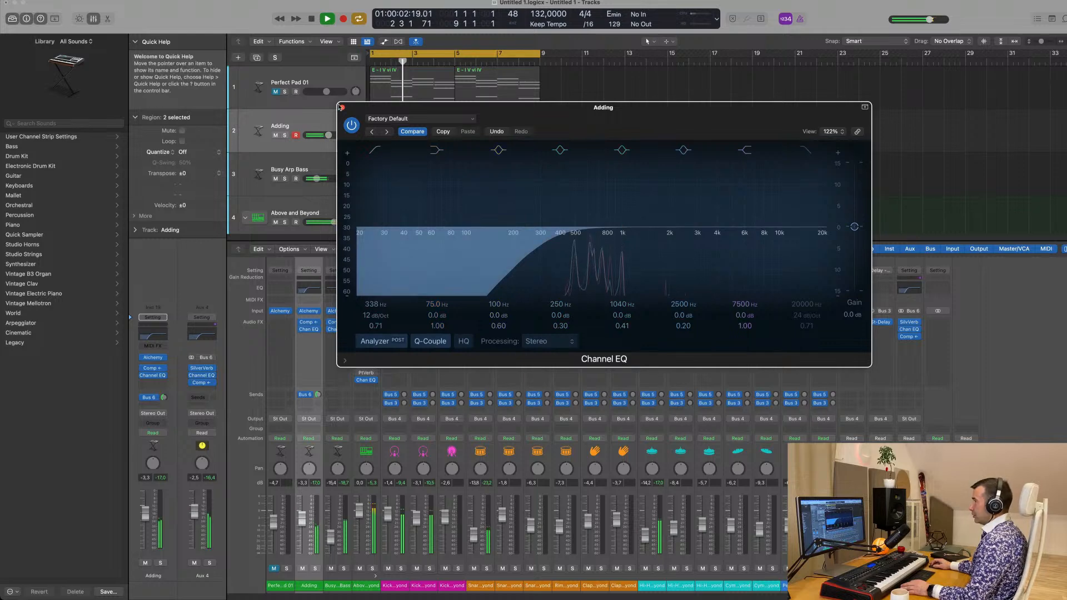
pyautogui.click(342, 109)
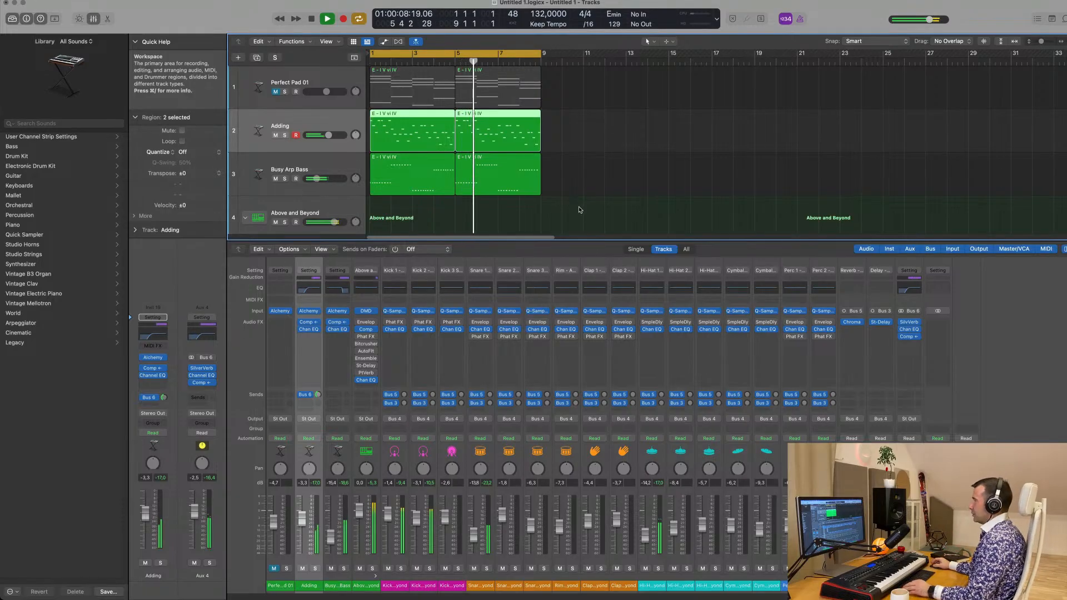
# Hide the mixer, unmute the Perfect Pad 01 track and raise its volume to -4.1 dB
pyautogui.scroll(5, 580, 210)
pyautogui.press('x')
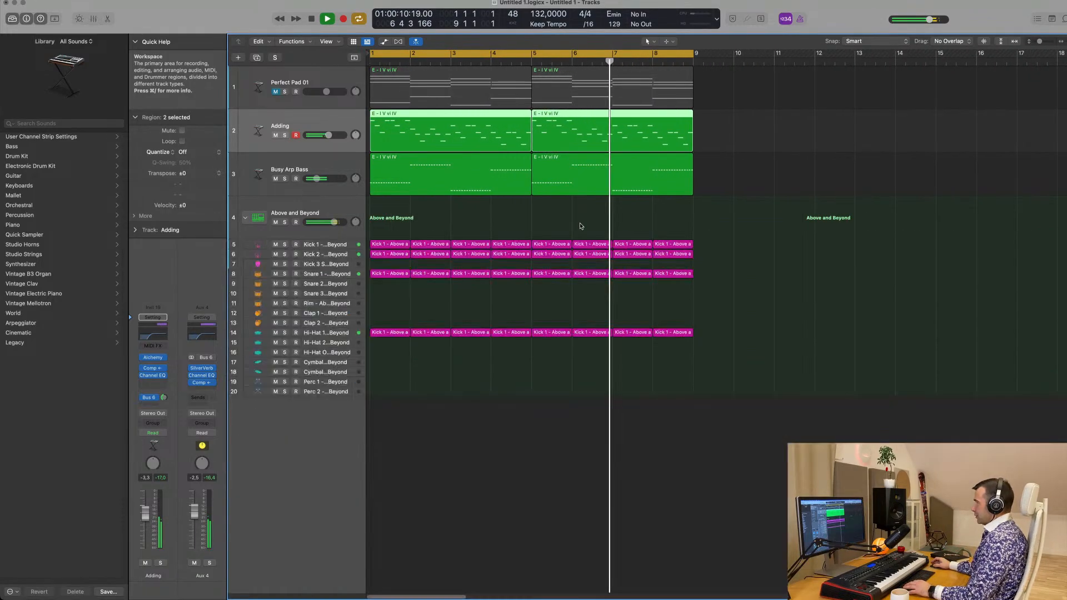
pyautogui.press('x')
pyautogui.press('x')
pyautogui.click(342, 73)
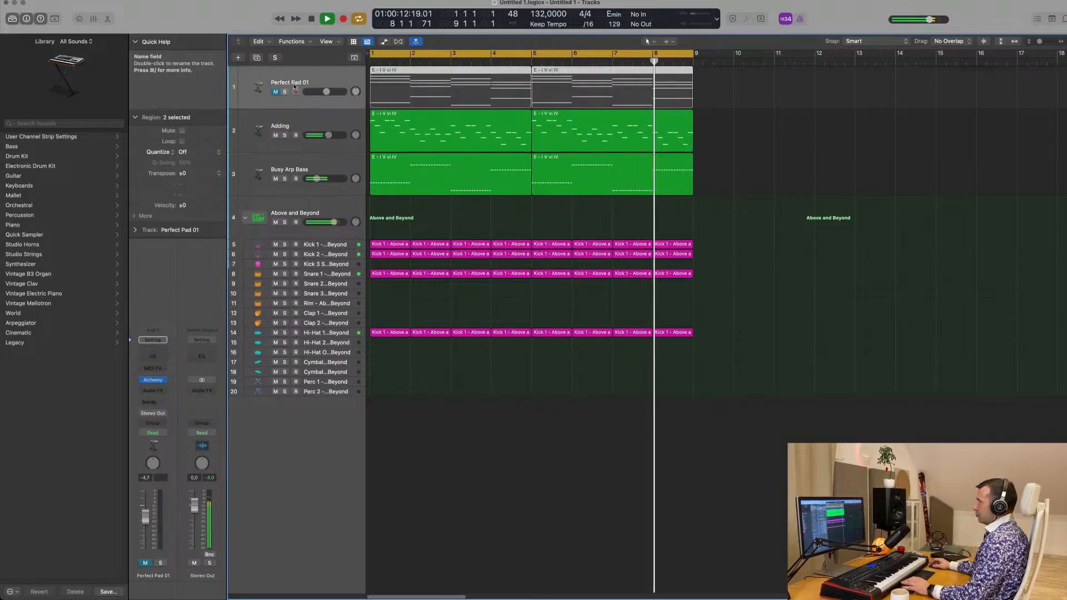
pyautogui.click(276, 91)
pyautogui.press('Return')
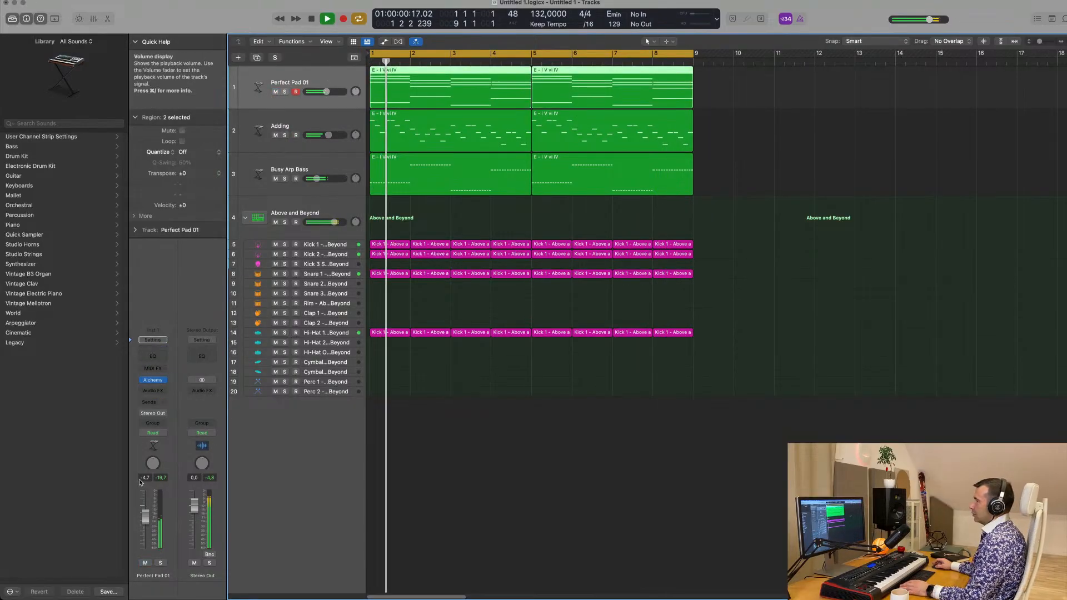
pyautogui.moveTo(143, 517); pyautogui.dragTo(144, 515)
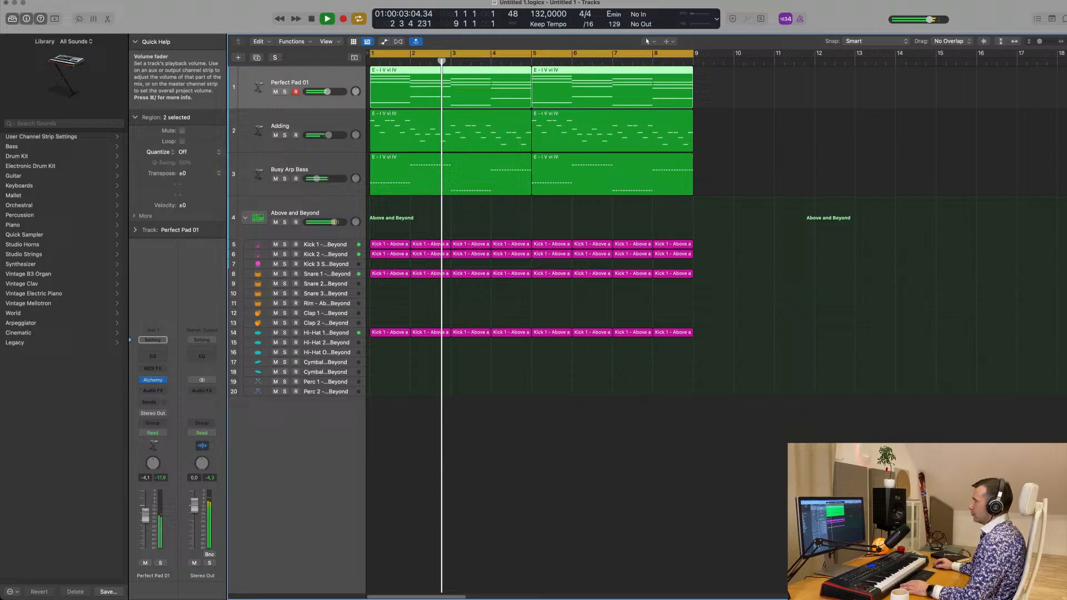
# Add a Channel EQ to Perfect Pad 01 with a 78 Hz, 12 dB/Oct low cut and raise the track's volume to -2.5 dB
pyautogui.click(160, 357)
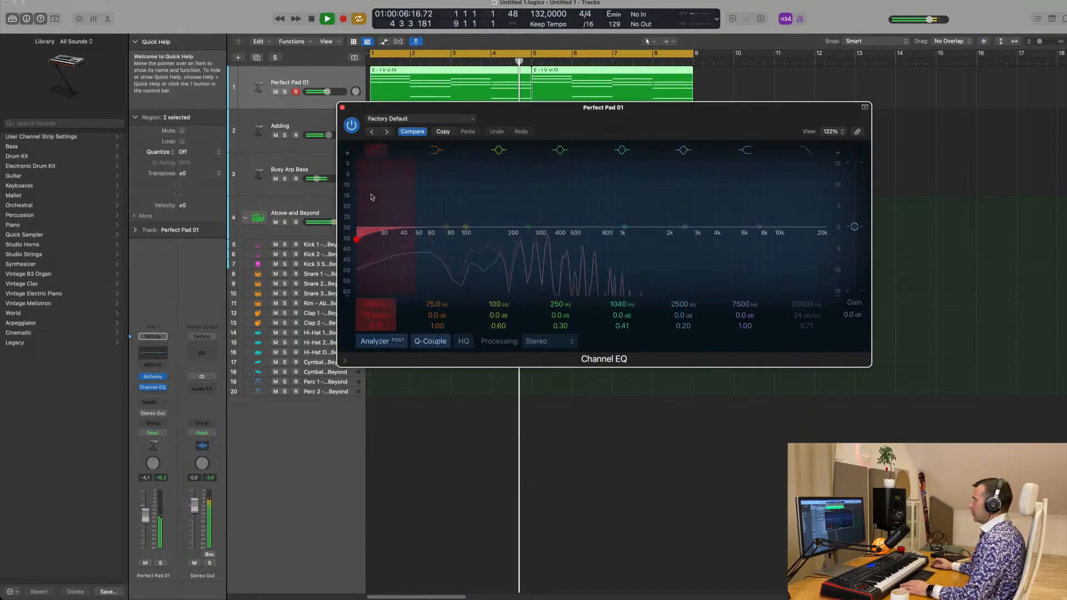
pyautogui.moveTo(447, 240)
pyautogui.mouseDown()
pyautogui.moveTo(474, 238)
pyautogui.moveTo(449, 238)
pyautogui.mouseUp()
pyautogui.moveTo(546, 113); pyautogui.dragTo(556, 116)
pyautogui.press('Return')
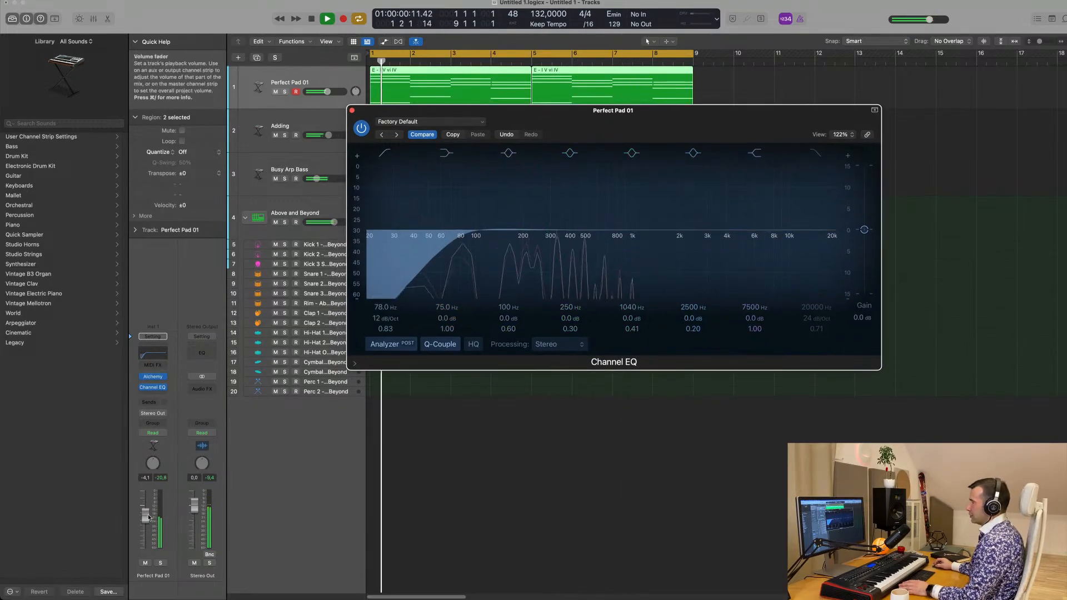
pyautogui.moveTo(147, 518); pyautogui.dragTo(148, 516)
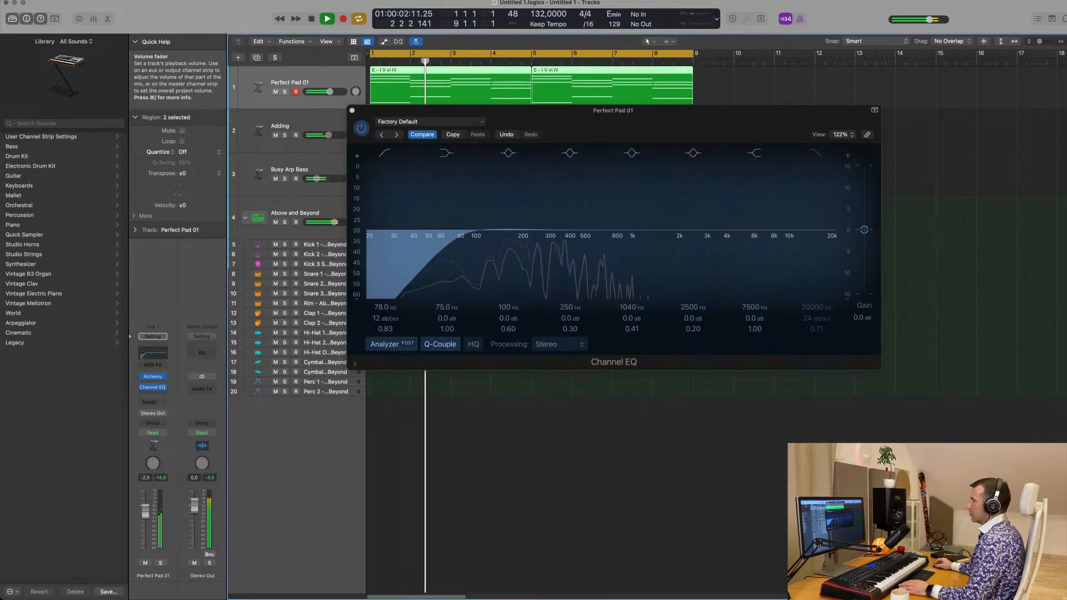
pyautogui.click(352, 111)
# Duplicate the Busy Arp Bass track with its instrument and effects, without its regions
pyautogui.scroll(-1, 365, 203)
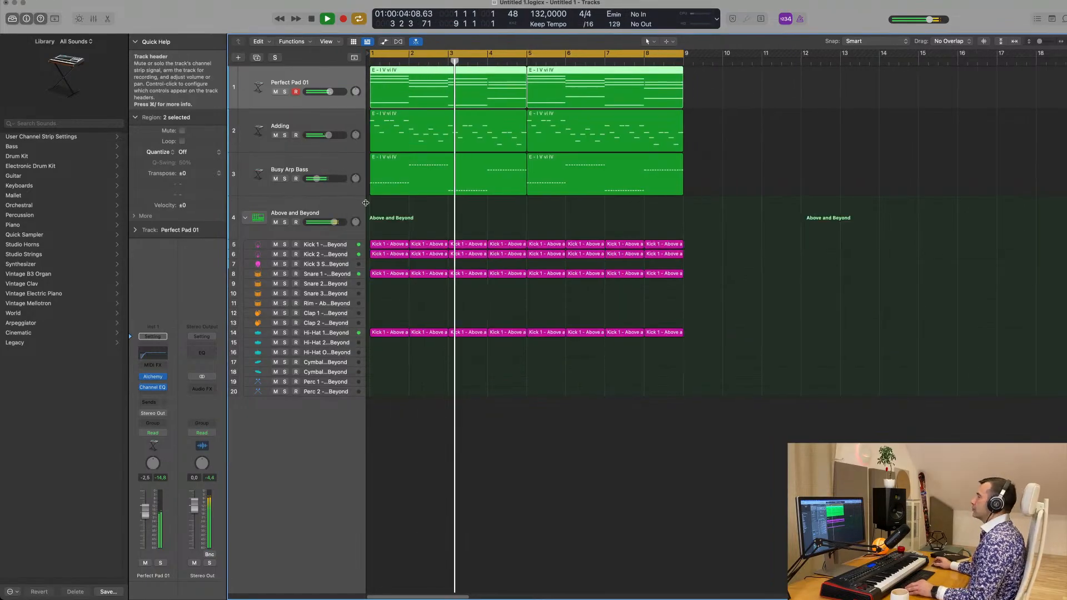
pyautogui.scroll(-4, 366, 202)
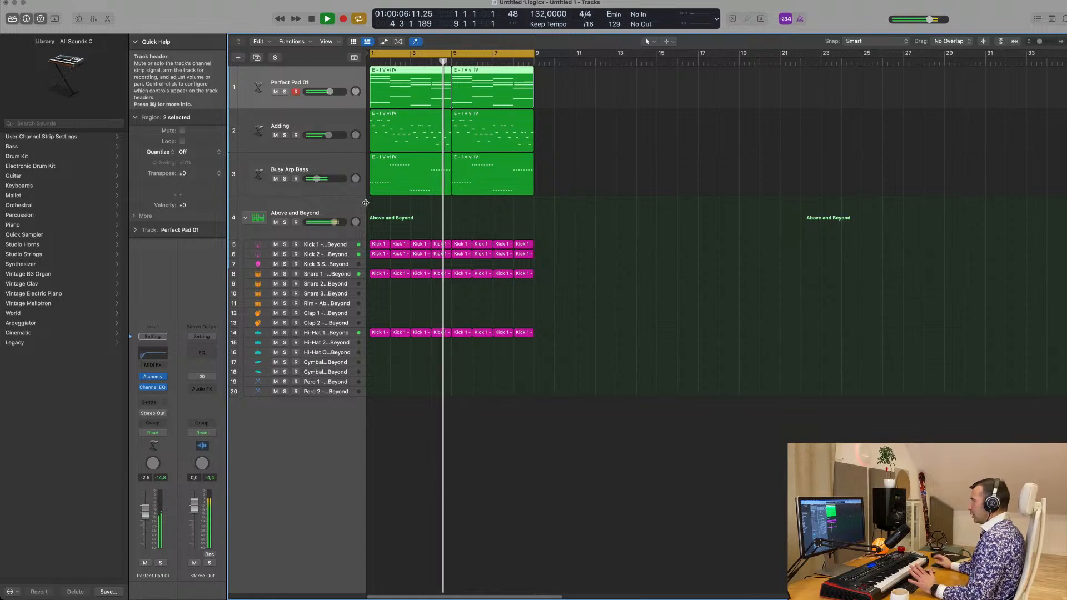
pyautogui.click(404, 222)
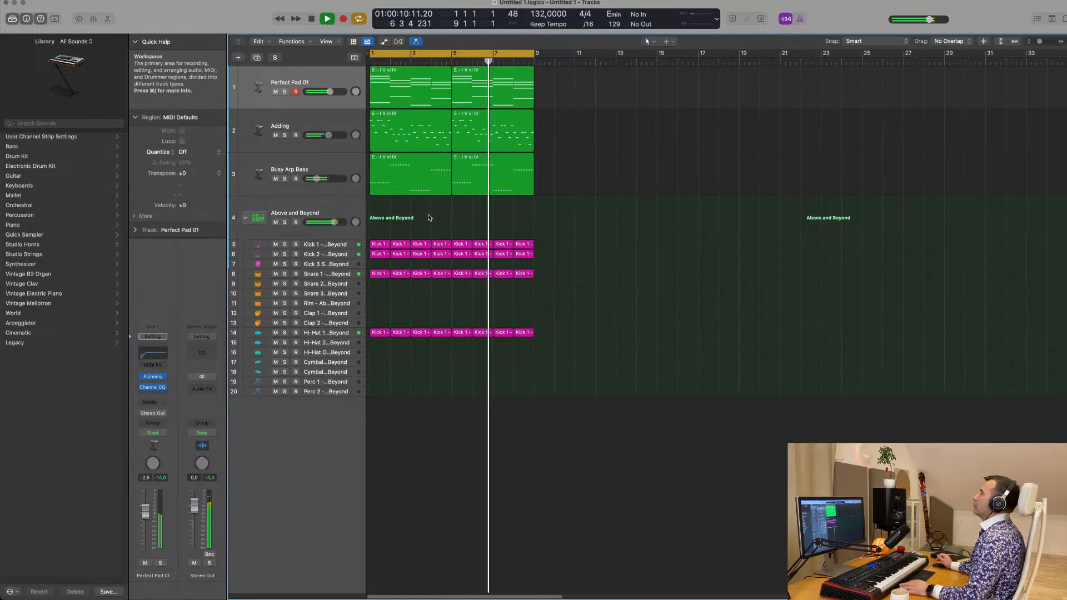
pyautogui.click(348, 122)
pyautogui.click(321, 163)
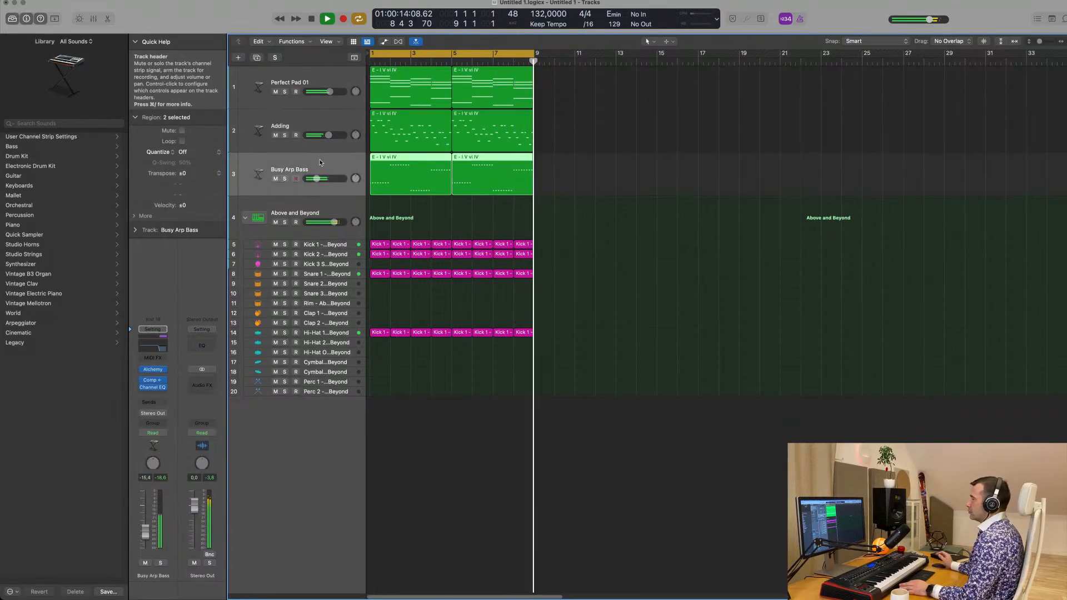
pyautogui.click(330, 117)
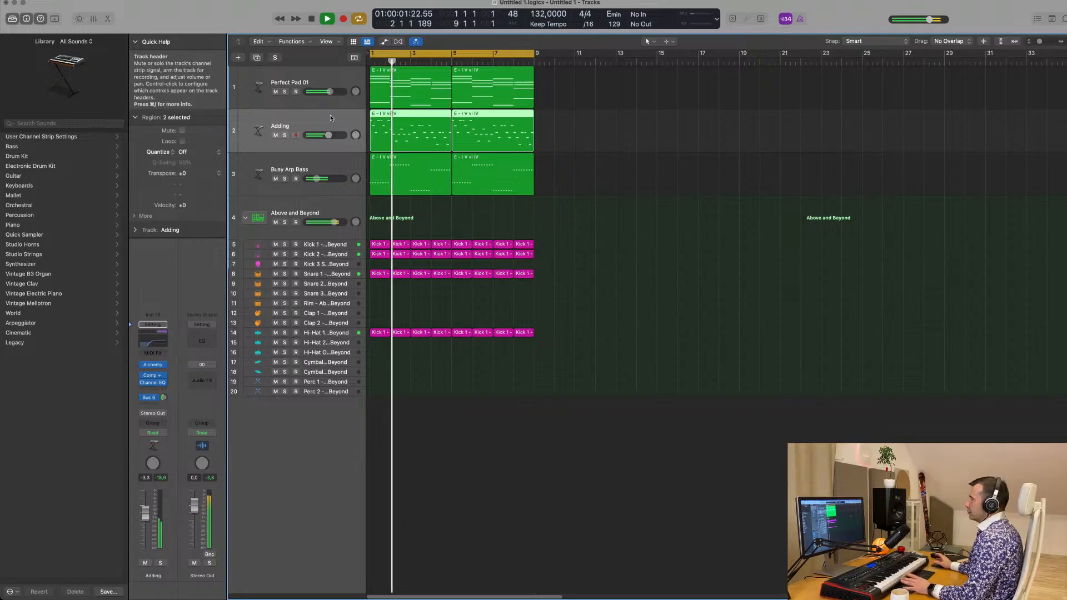
pyautogui.click(328, 168)
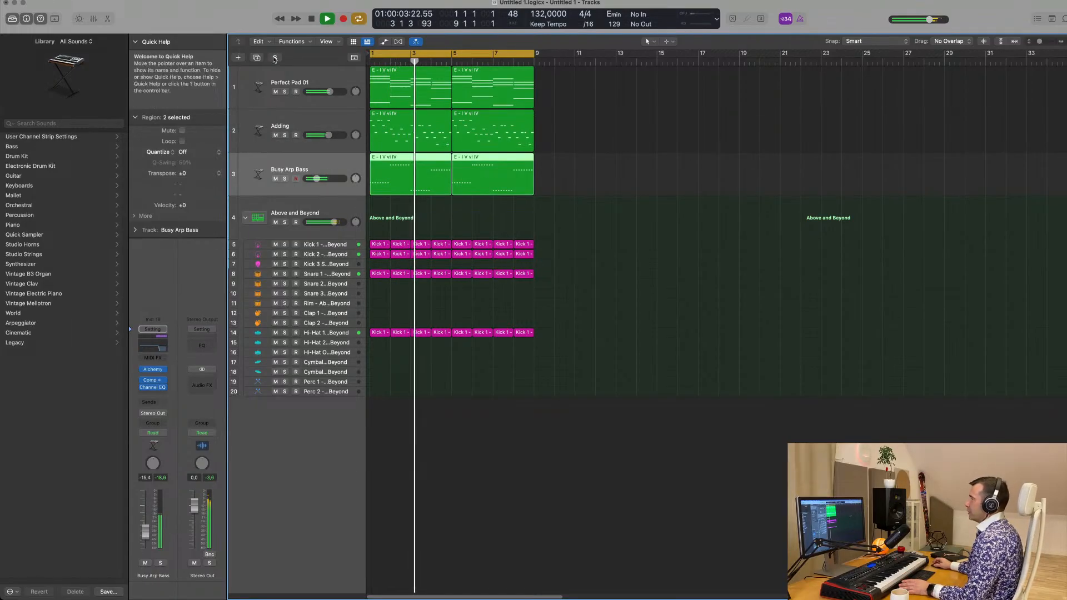
pyautogui.click(257, 57)
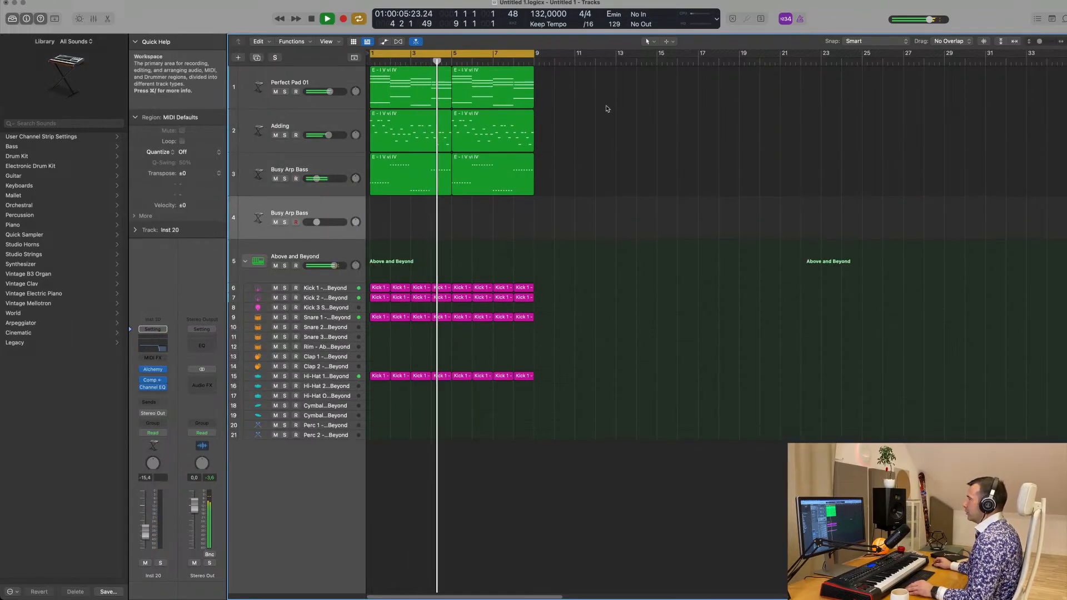
# Copy the first Perfect Pad 01 region to the duplicated bass track and delete its upper chord notes, keeping only the lowest notes
pyautogui.moveTo(407, 90); pyautogui.dragTo(407, 221)
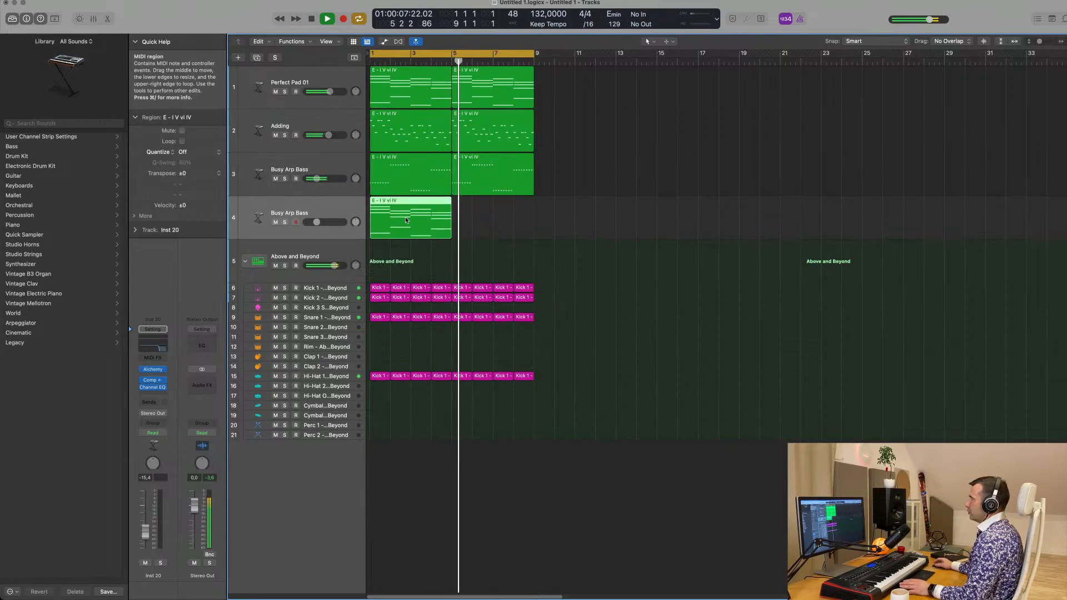
pyautogui.doubleClick(428, 221)
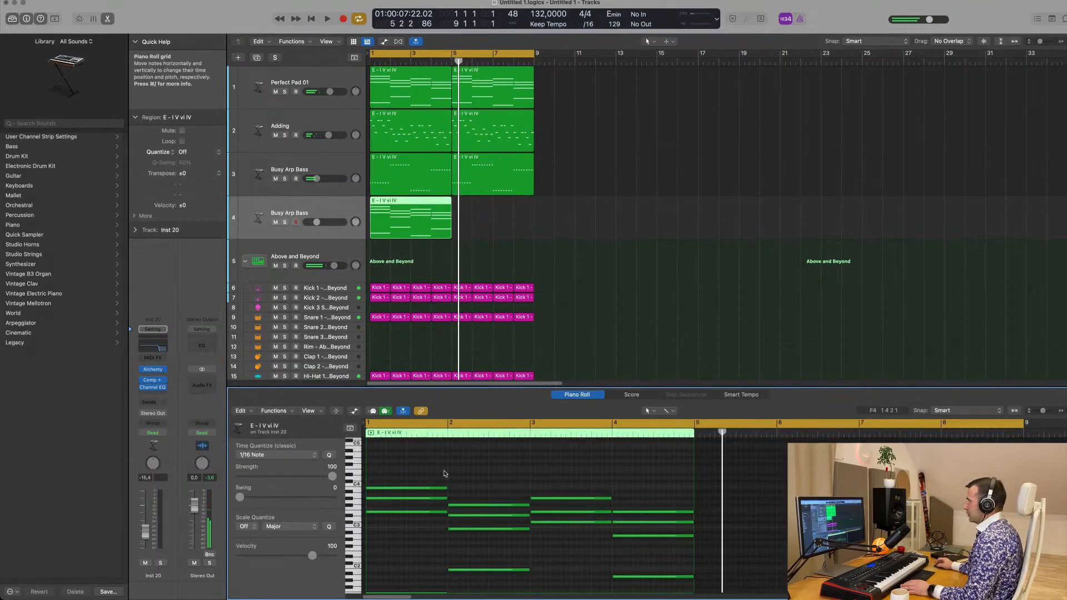
pyautogui.scroll(-2, 443, 474)
pyautogui.moveTo(426, 463); pyautogui.dragTo(687, 526)
pyautogui.press('Delete')
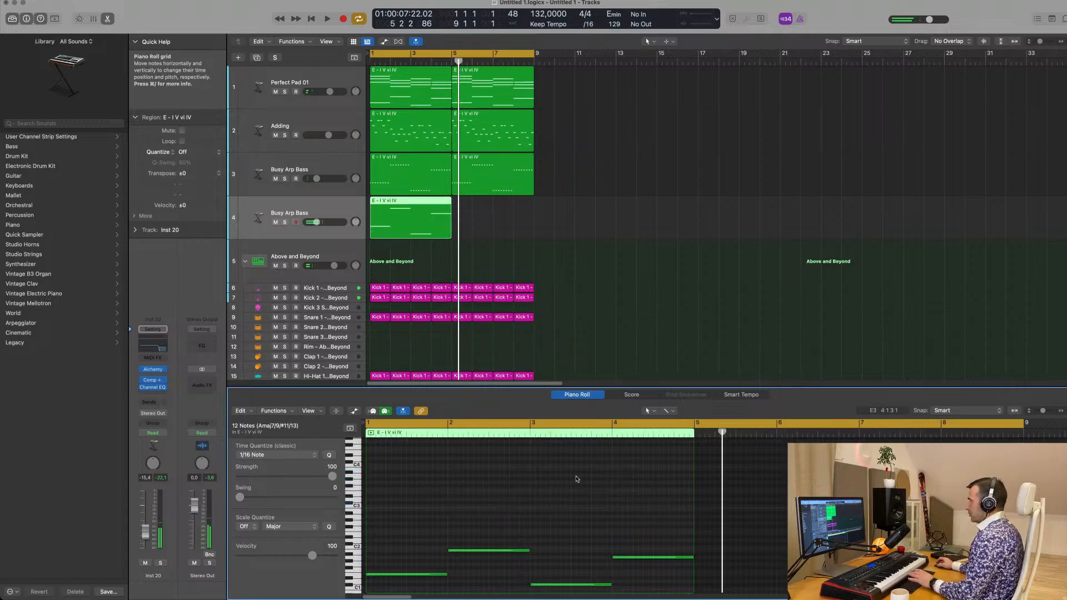
# Turn each of the four long bass notes into four repeated quarter notes filling its bar, and play the result
pyautogui.moveTo(429, 476); pyautogui.dragTo(655, 593)
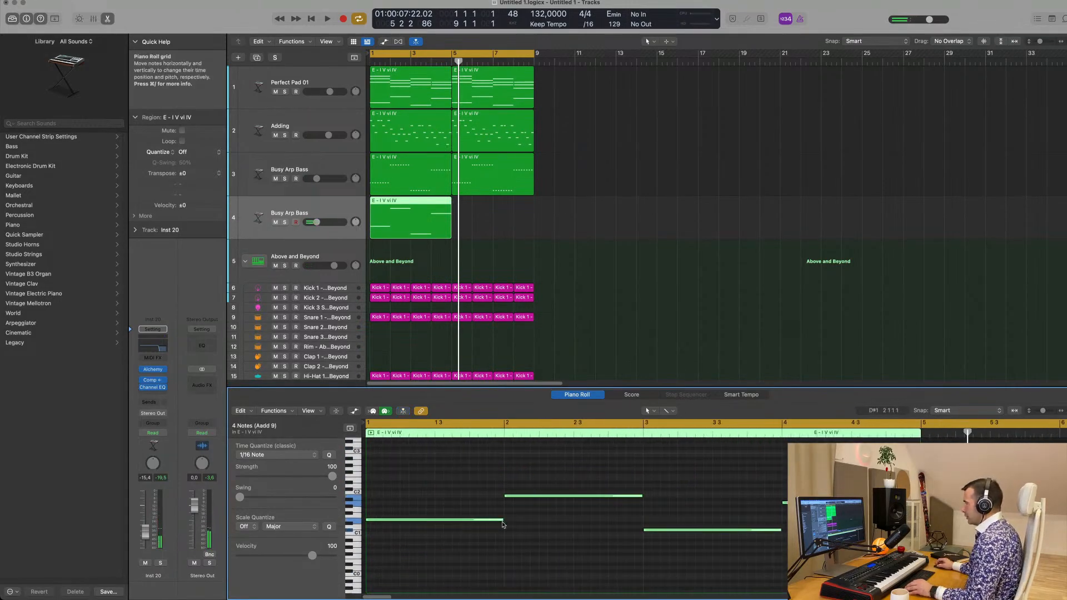
pyautogui.moveTo(502, 521)
pyautogui.mouseDown()
pyautogui.moveTo(399, 527)
pyautogui.moveTo(494, 523)
pyautogui.mouseUp()
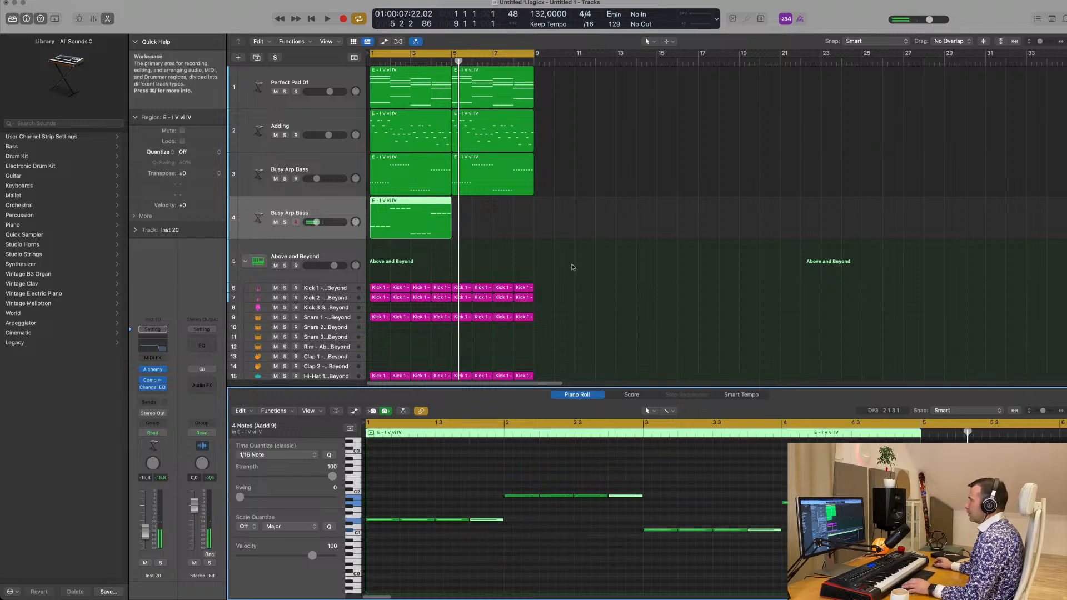
pyautogui.press('space')
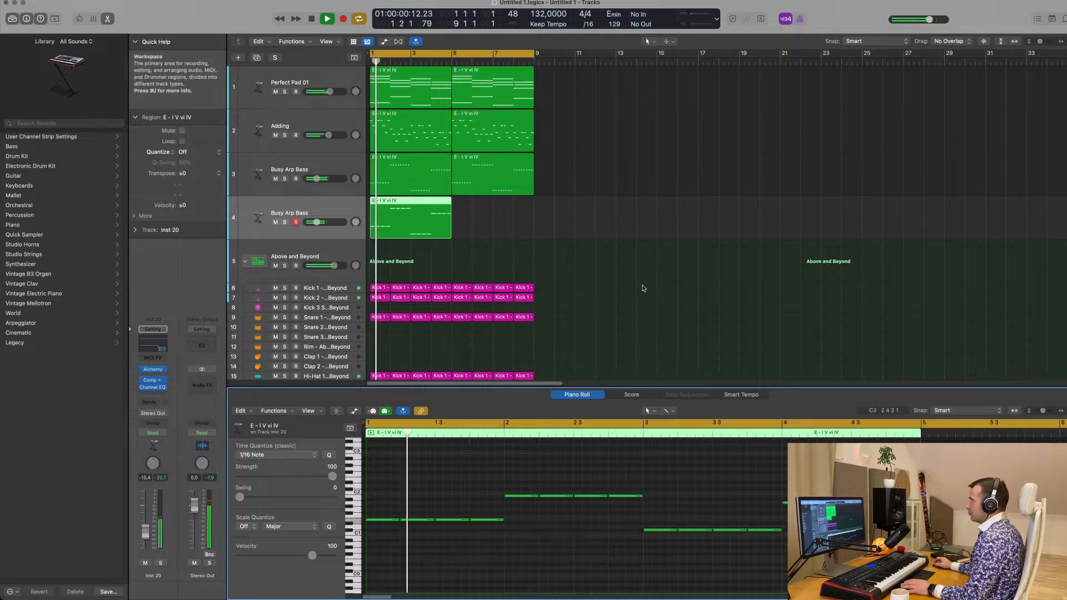
# Audition the new bass part and turn off the high-cut filter in the duplicated track's Channel EQ
pyautogui.click(338, 207)
pyautogui.press('space')
pyautogui.press('space')
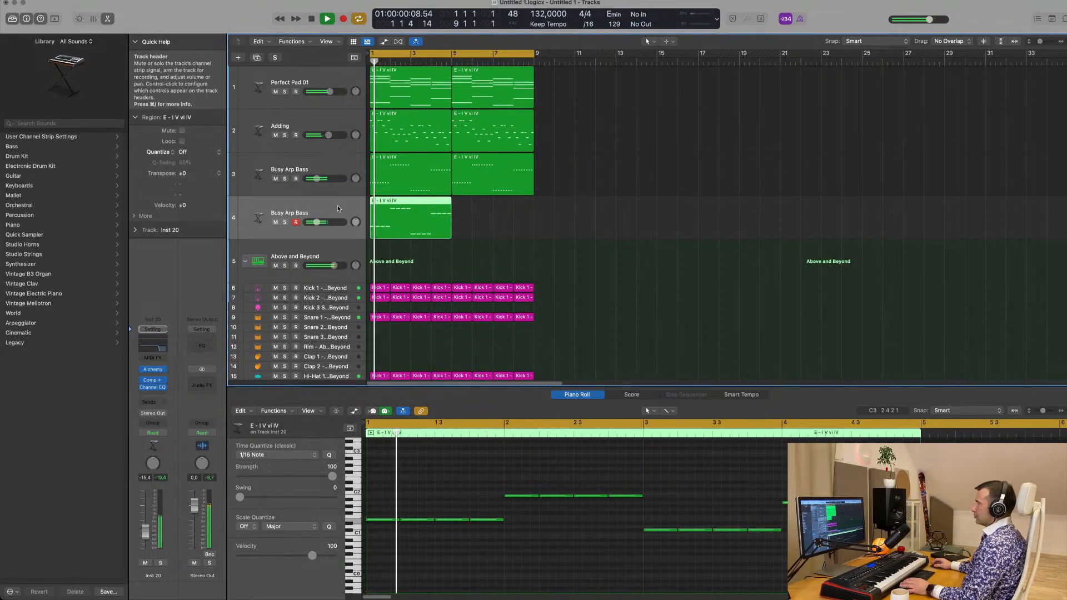
pyautogui.press('space')
pyautogui.press('space')
pyautogui.click(152, 348)
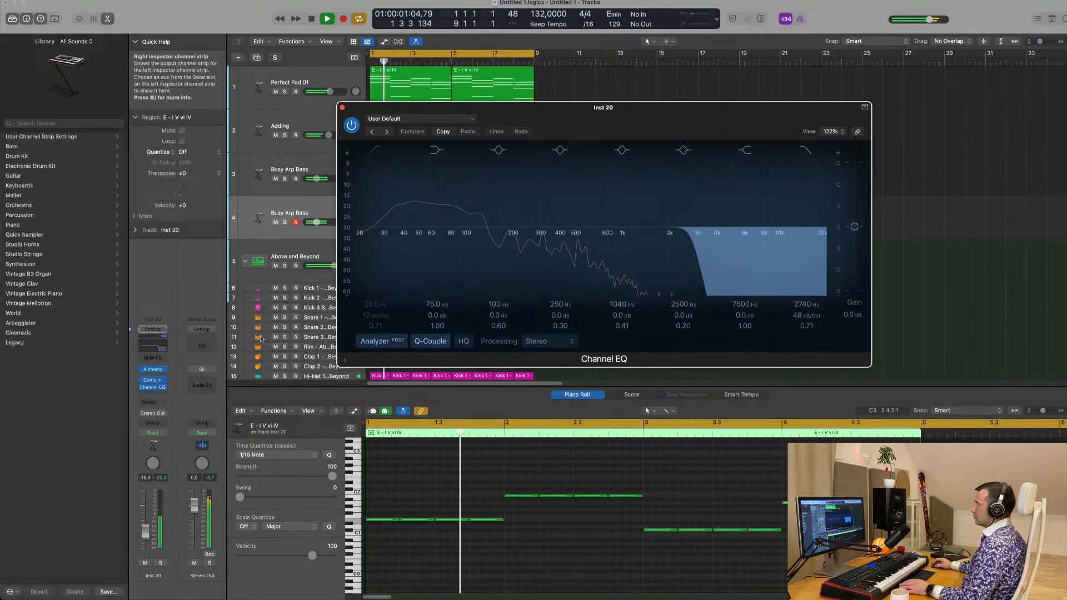
pyautogui.click(807, 150)
pyautogui.press('space')
pyautogui.press('space')
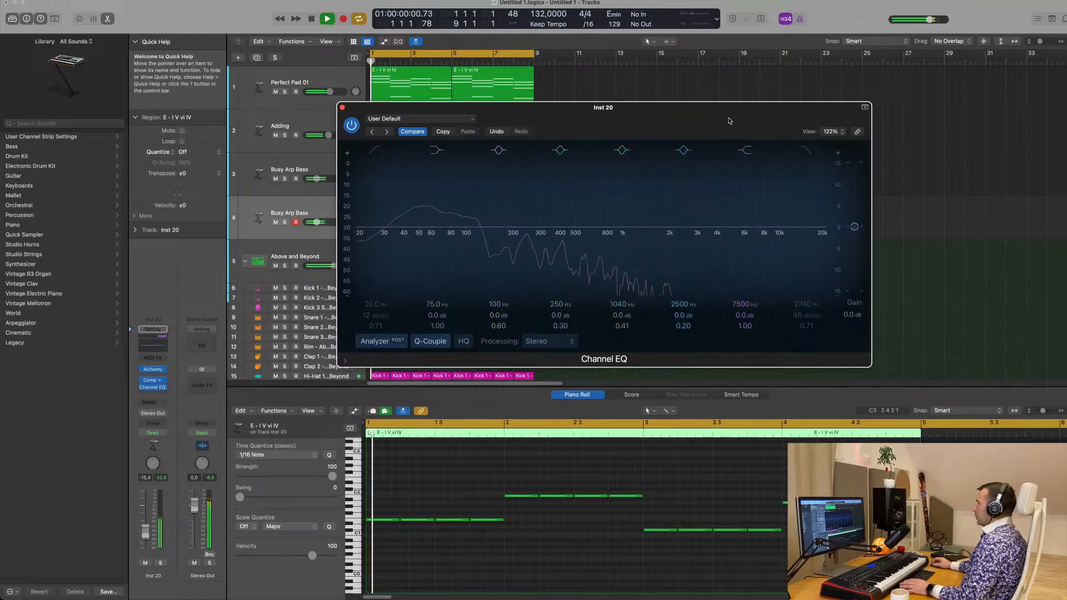
pyautogui.moveTo(728, 118); pyautogui.dragTo(887, 148)
pyautogui.press('space')
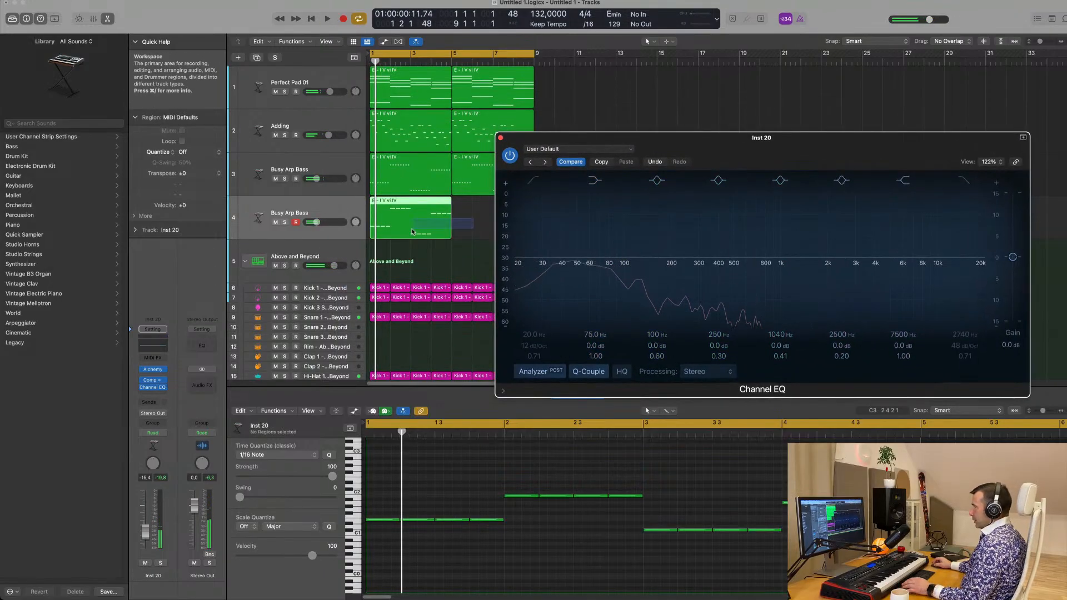
# Repeat the new bass region once so it fills bars 5 to 8, and play it back
pyautogui.click(411, 229)
pyautogui.press('super+r')
pyautogui.click(305, 215)
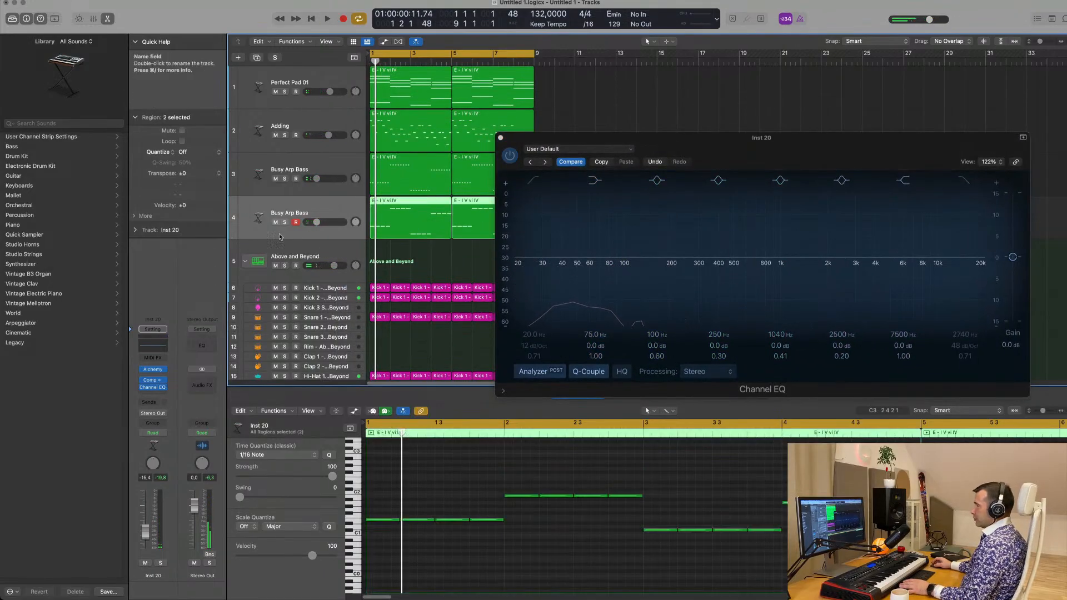
pyautogui.press('space')
pyautogui.press('space')
# Load the Dark Synth Wave preset from the Complex timbre presets in the duplicated bass track's Alchemy, and play it
pyautogui.click(153, 369)
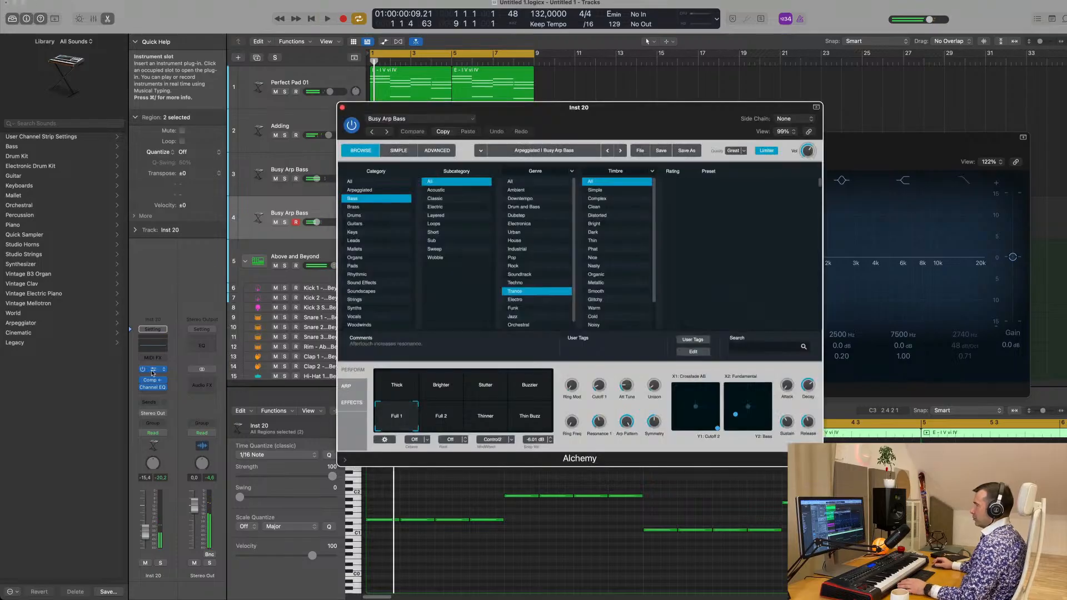
pyautogui.press('space')
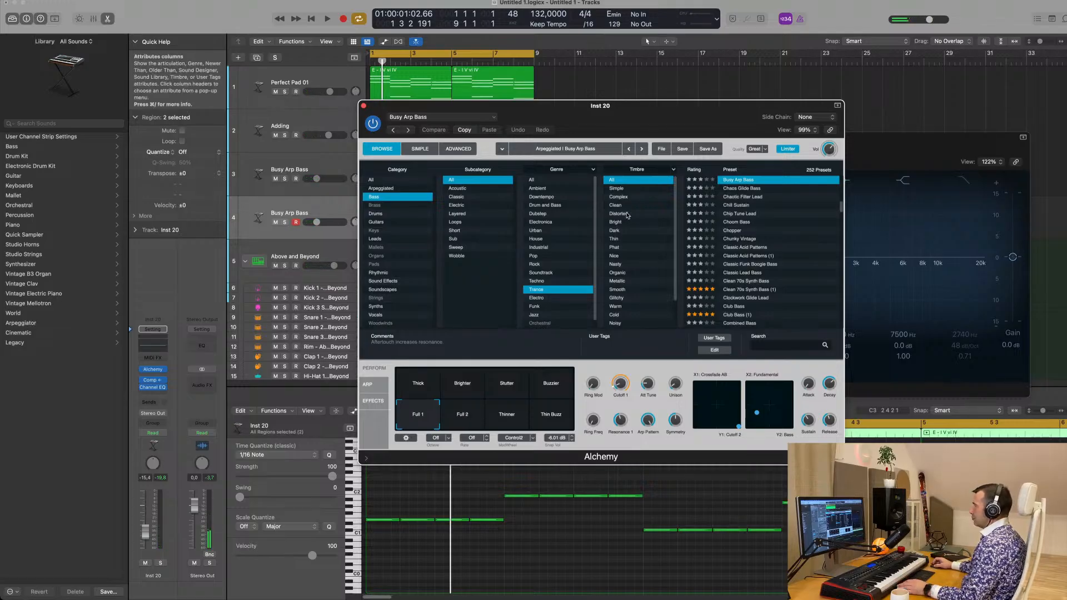
pyautogui.click(618, 197)
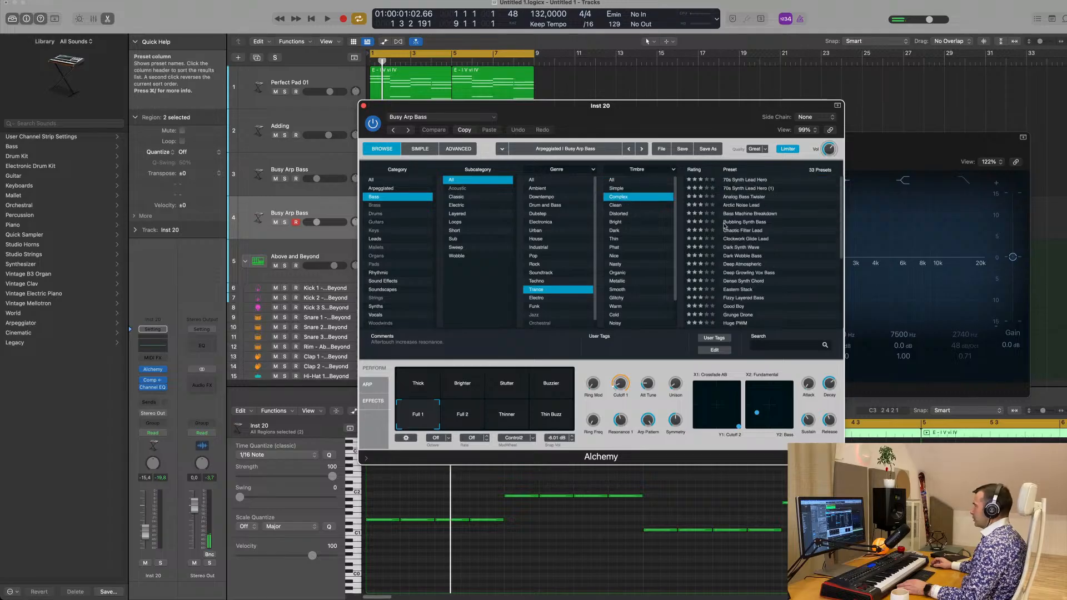
pyautogui.click(744, 248)
pyautogui.moveTo(686, 120); pyautogui.dragTo(730, 145)
pyautogui.press('space')
# Raise the Dark Synth Wave track's volume to -3.9 dB and play the mix
pyautogui.press('space')
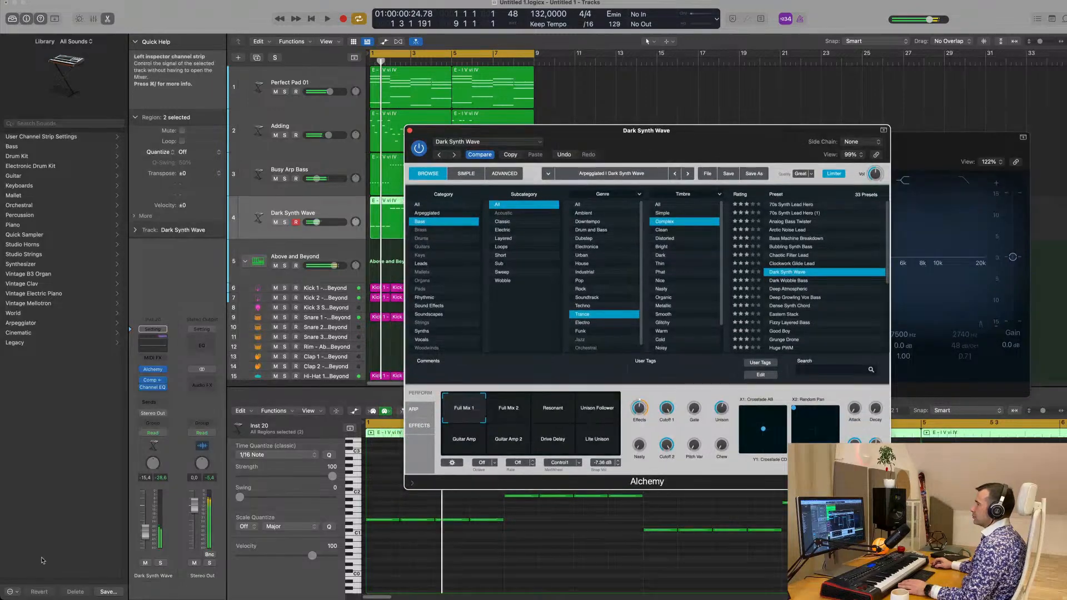
pyautogui.moveTo(144, 533); pyautogui.dragTo(144, 515)
pyautogui.press('space')
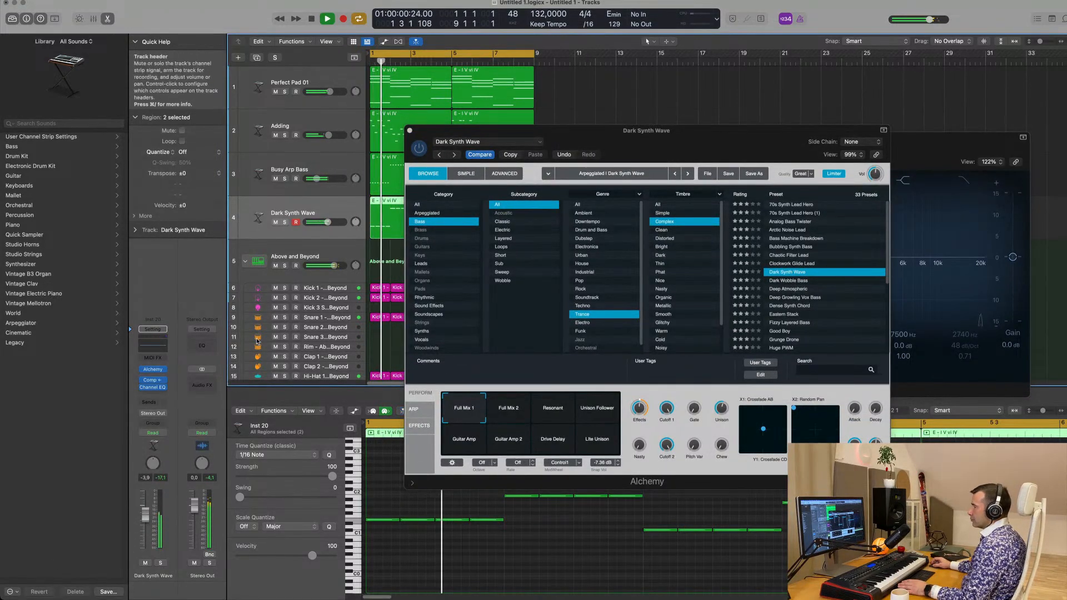
pyautogui.press('space')
# Load the Deep Atmospheric preset, compare the mix with the track muted and unmuted, and lower its volume to -9.4 dB
pyautogui.click(789, 289)
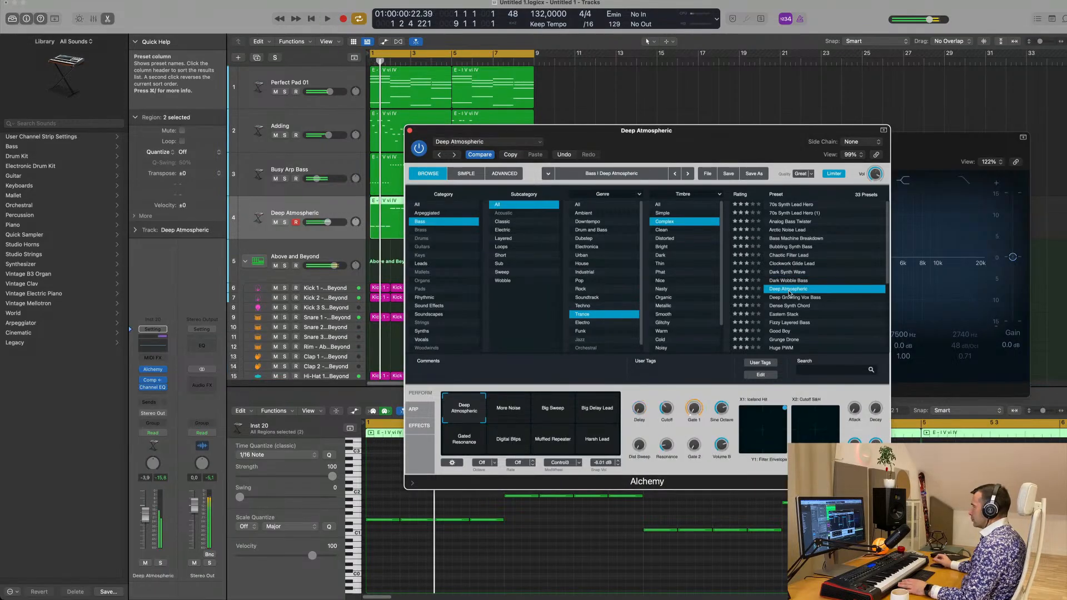
pyautogui.moveTo(665, 153); pyautogui.dragTo(791, 165)
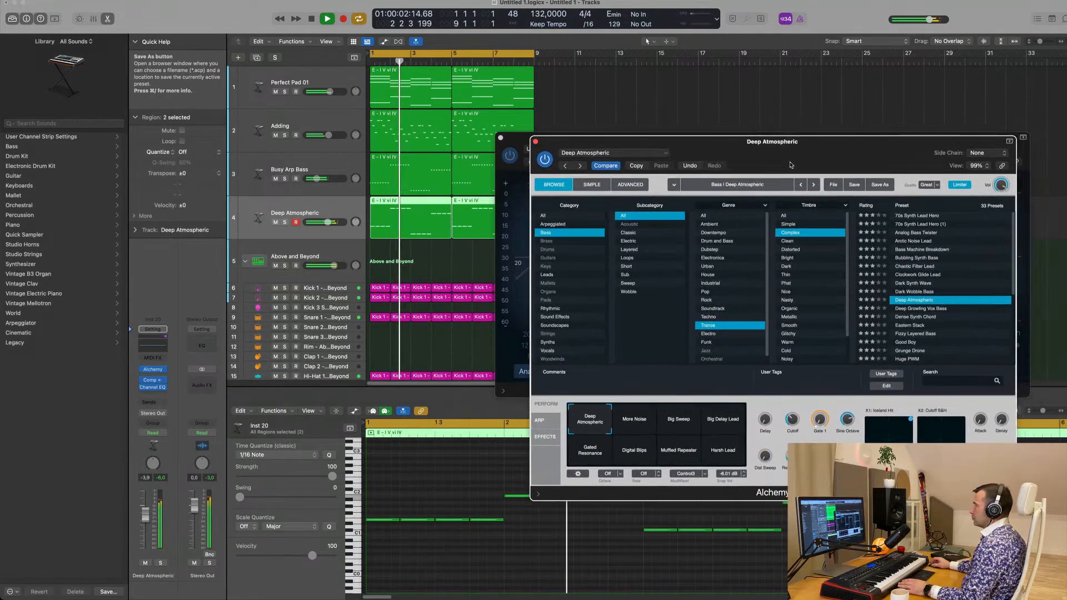
pyautogui.click(146, 564)
pyautogui.click(145, 564)
pyautogui.moveTo(145, 514); pyautogui.dragTo(145, 524)
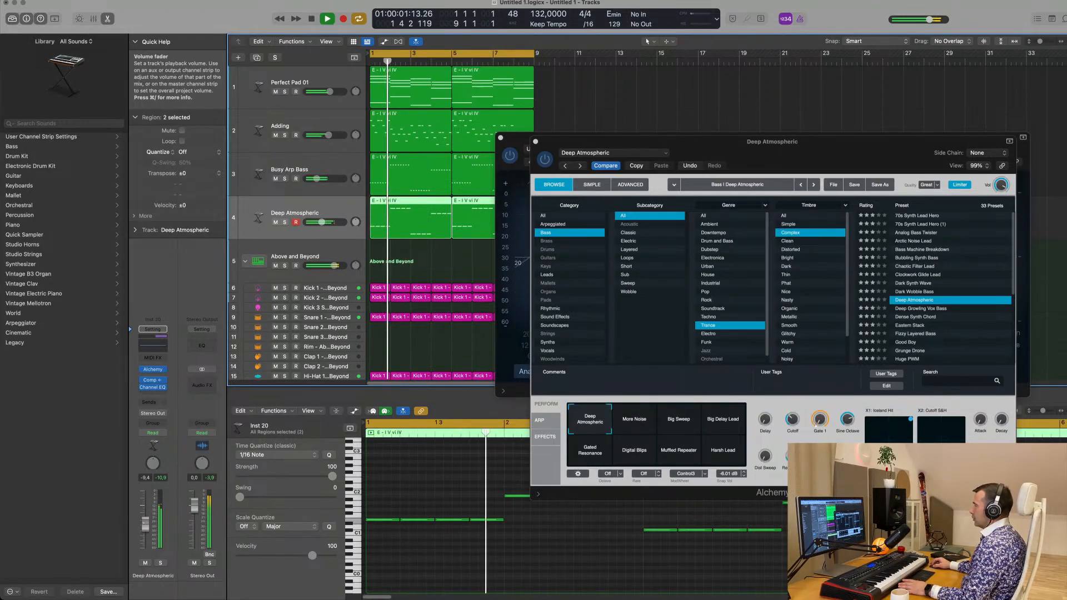
# Audition Deep Atmospheric's performance snapshots from More Noise through Harsh Lead, and return to the Deep Atmospheric snapshot
pyautogui.click(640, 427)
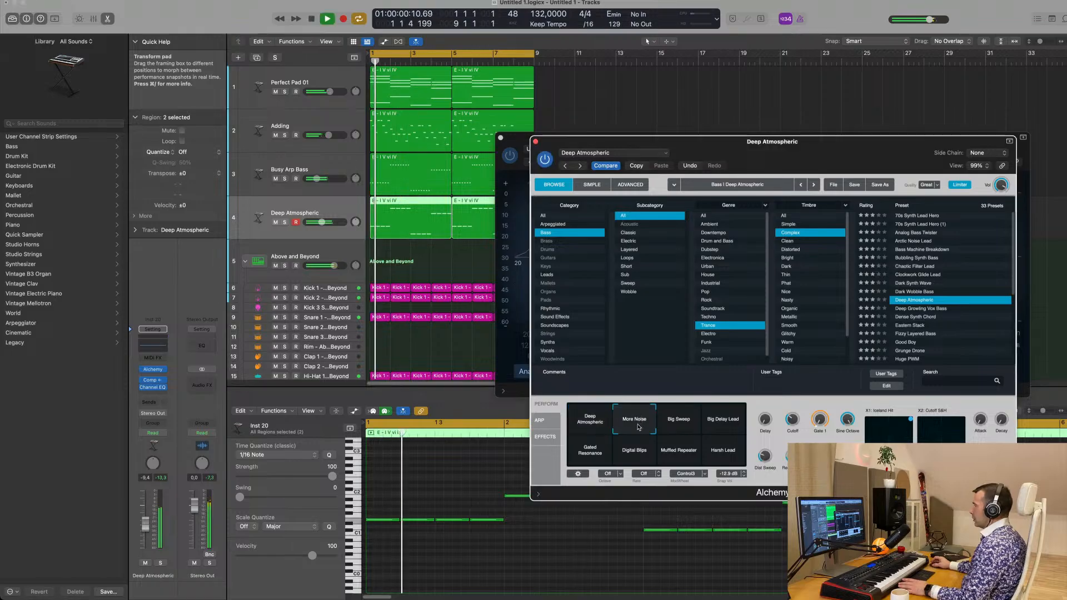
pyautogui.press('space')
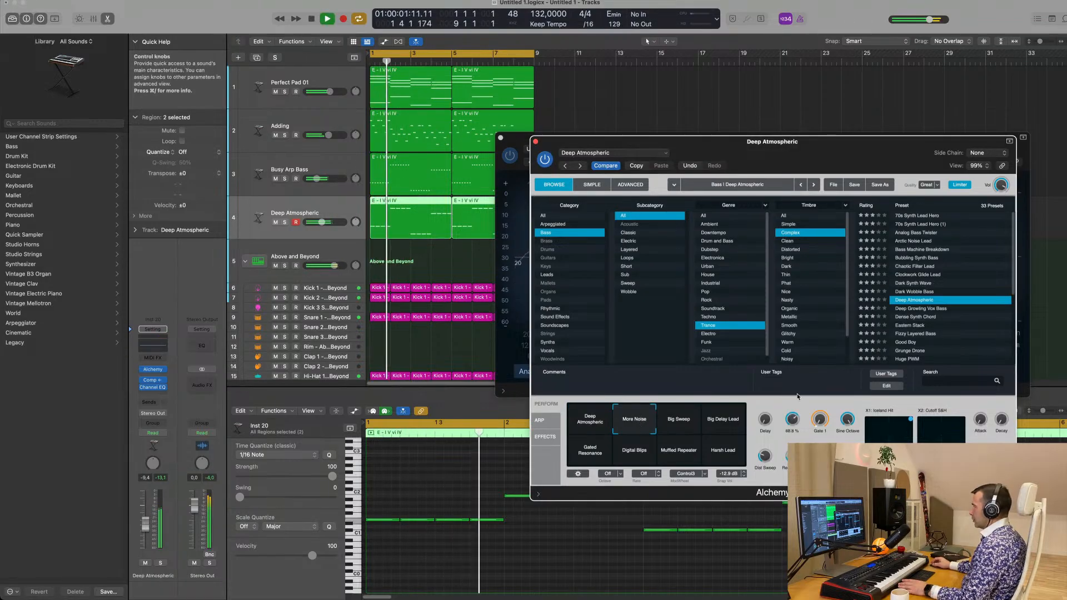
pyautogui.click(681, 423)
pyautogui.press('space')
pyautogui.press('space')
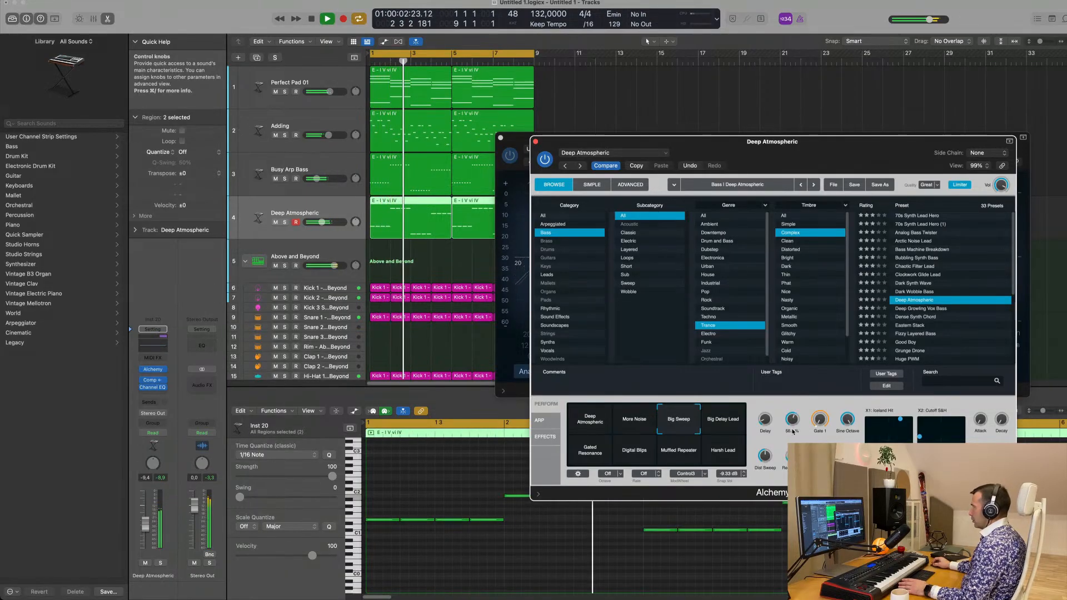
pyautogui.click(717, 424)
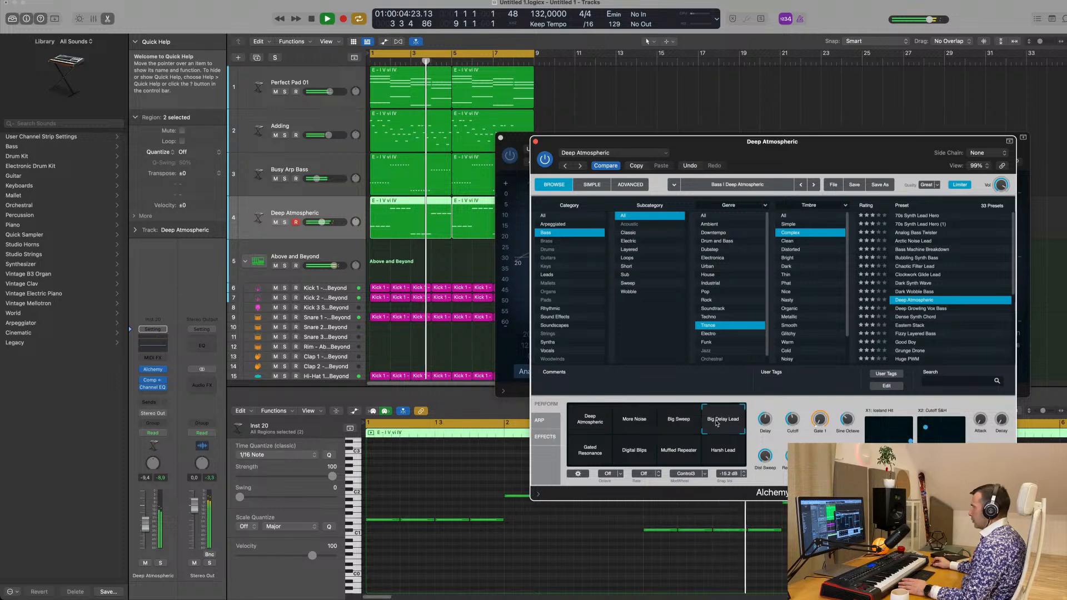
pyautogui.click(612, 462)
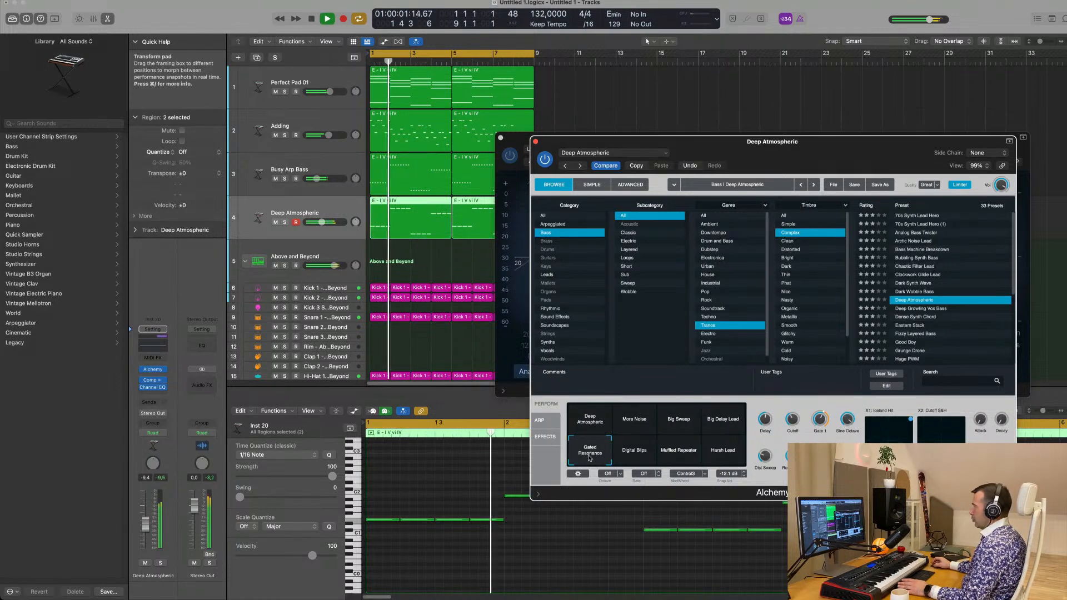
pyautogui.click(638, 458)
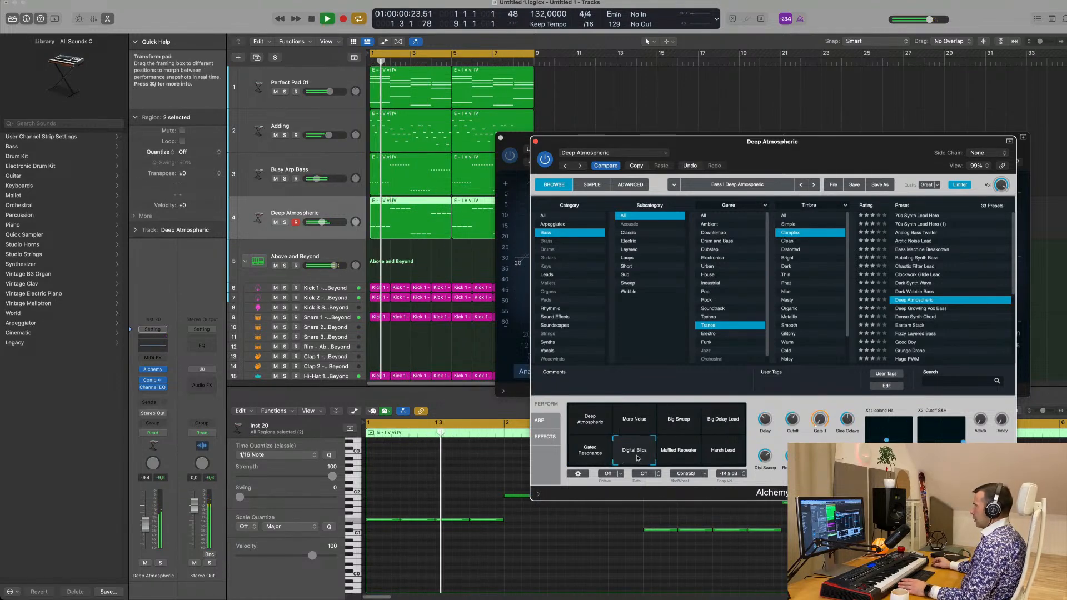
pyautogui.click(681, 458)
pyautogui.click(711, 459)
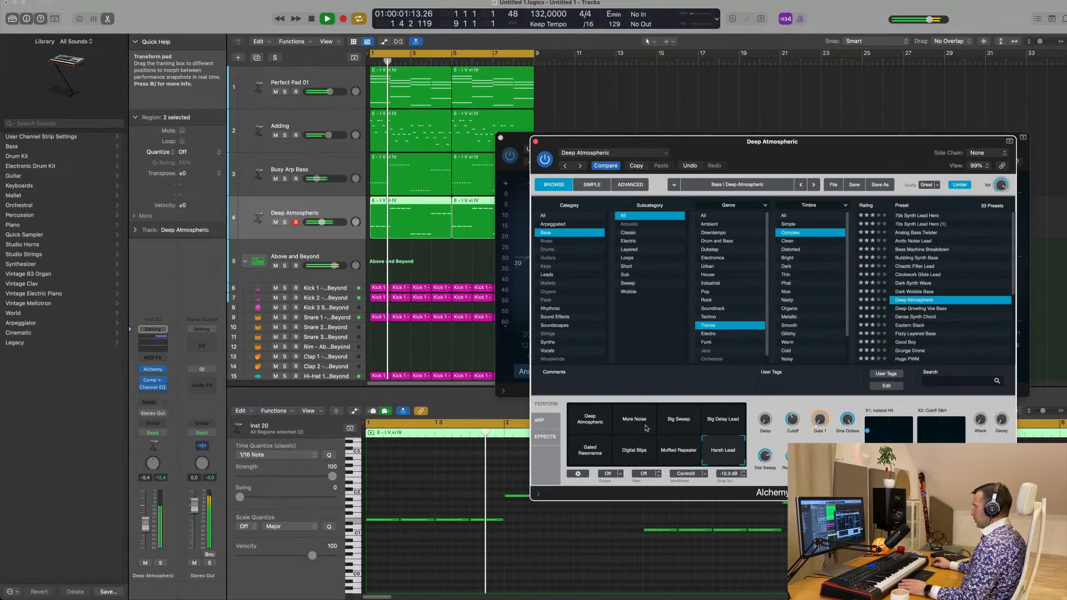
pyautogui.click(596, 427)
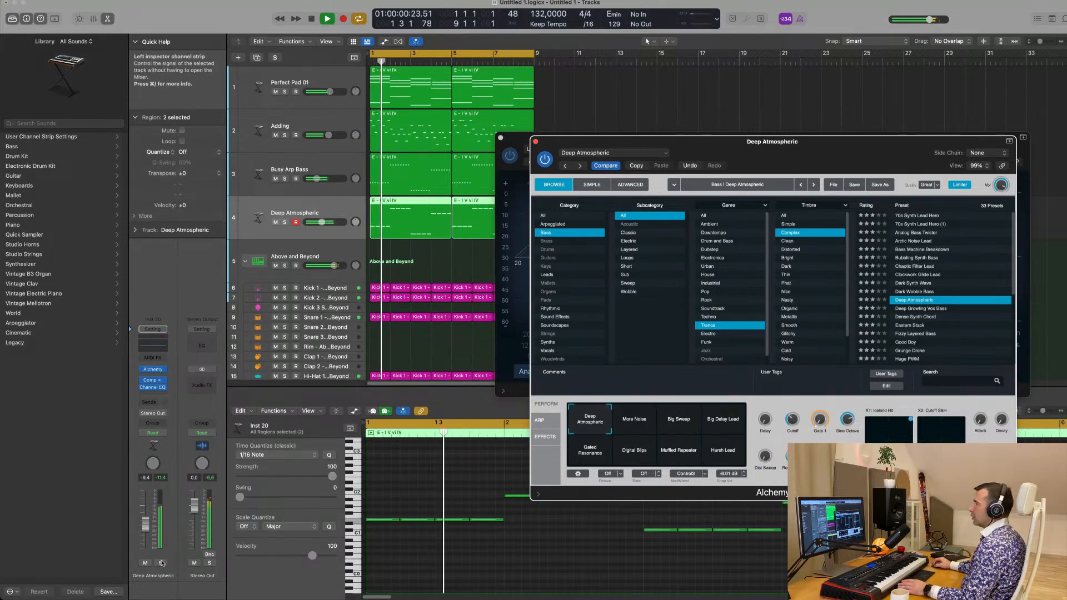
# Solo the Deep Atmospheric track, move Alchemy's first XY pad to its minimum on both axes, and turn solo off
pyautogui.click(161, 563)
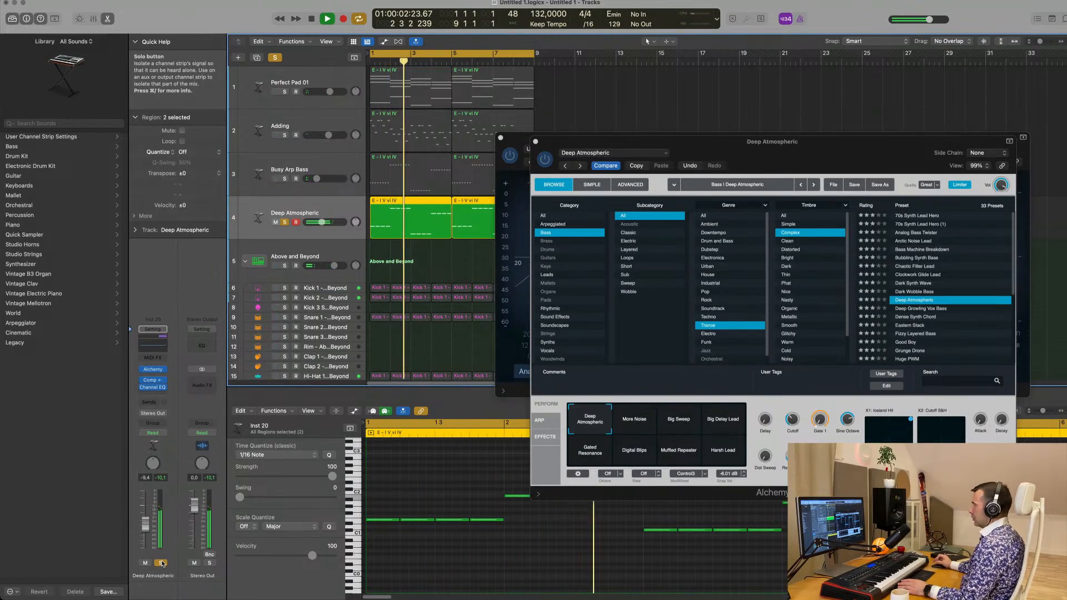
pyautogui.click(539, 420)
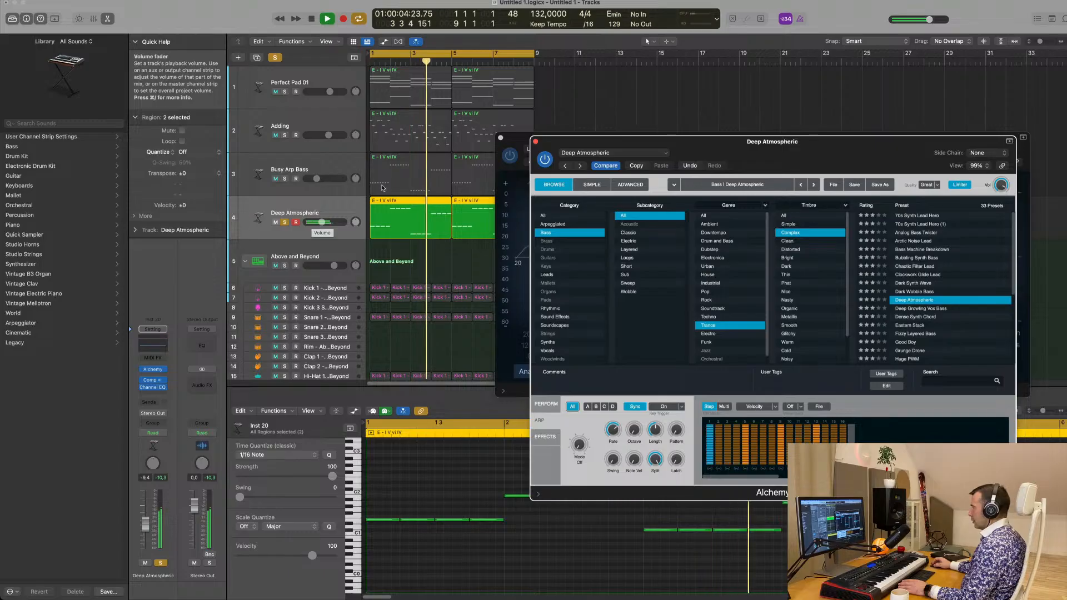
pyautogui.moveTo(820, 147); pyautogui.dragTo(716, 162)
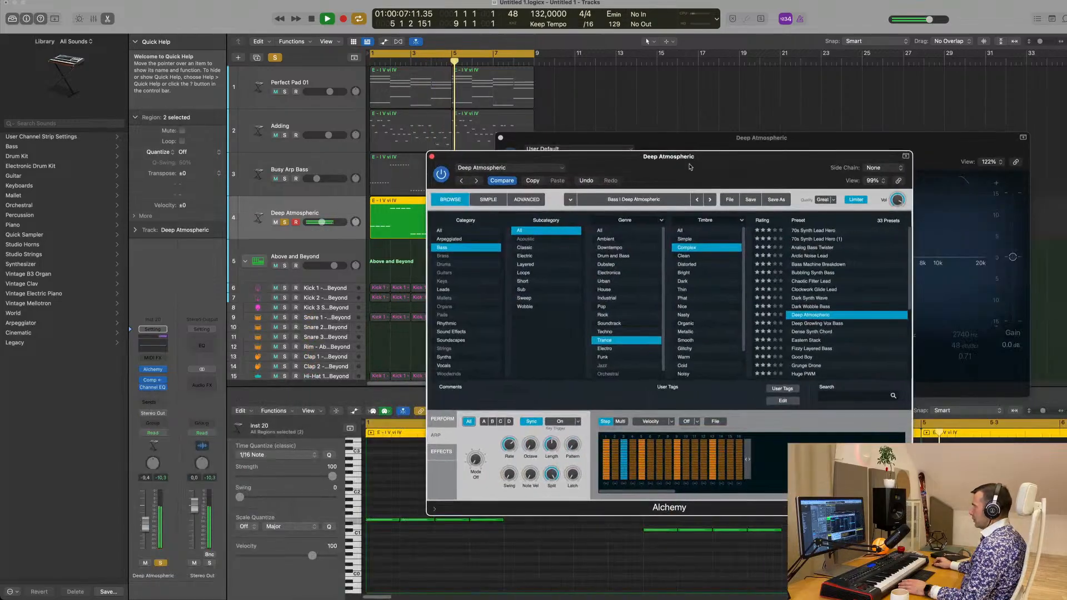
pyautogui.click(440, 421)
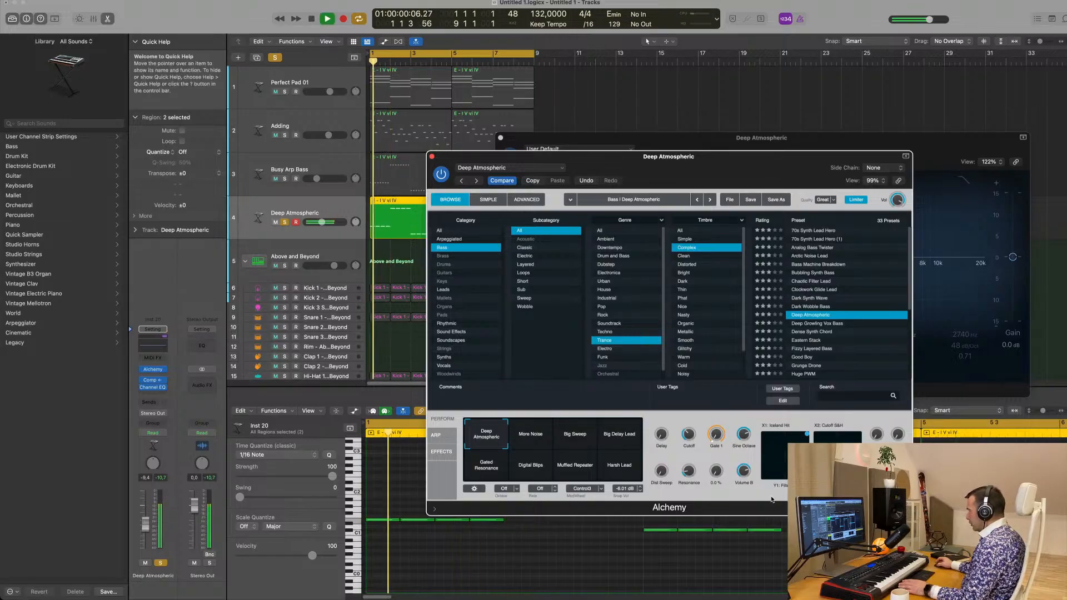
pyautogui.moveTo(809, 437)
pyautogui.mouseDown()
pyautogui.moveTo(781, 460)
pyautogui.moveTo(807, 439)
pyautogui.mouseUp()
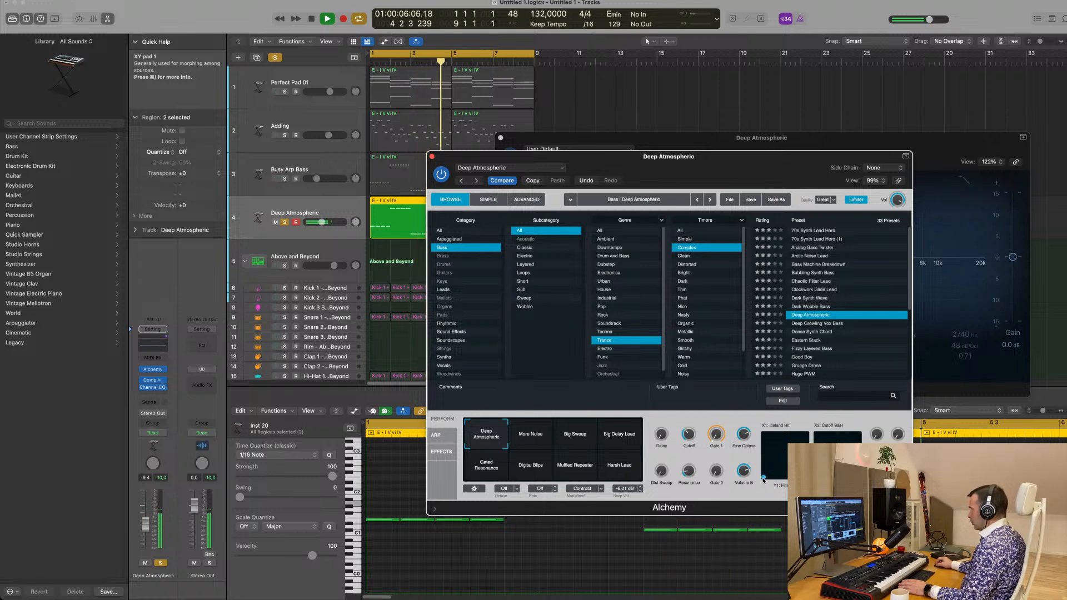
pyautogui.press('space')
pyautogui.click(161, 564)
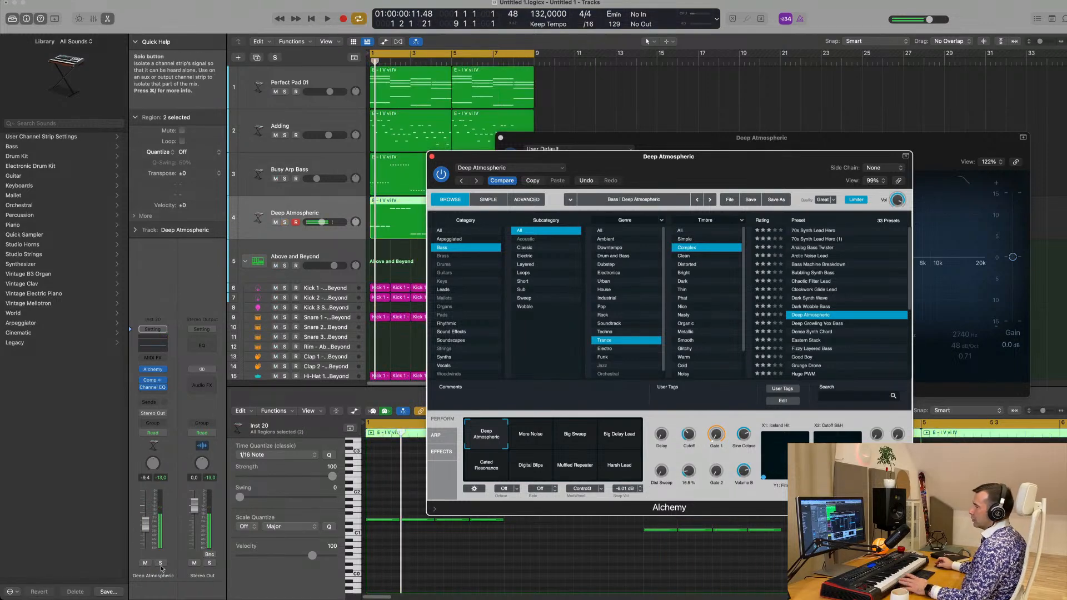
# Adjust Alchemy's Cutoff and second XY pad while the bass plays in the full mix
pyautogui.press('space')
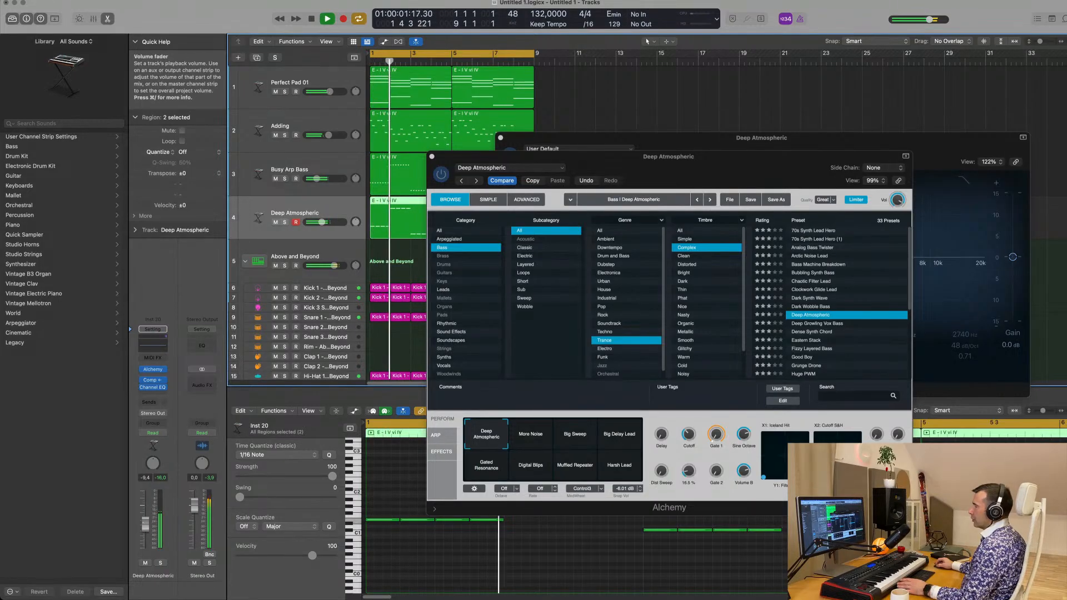
pyautogui.press('space')
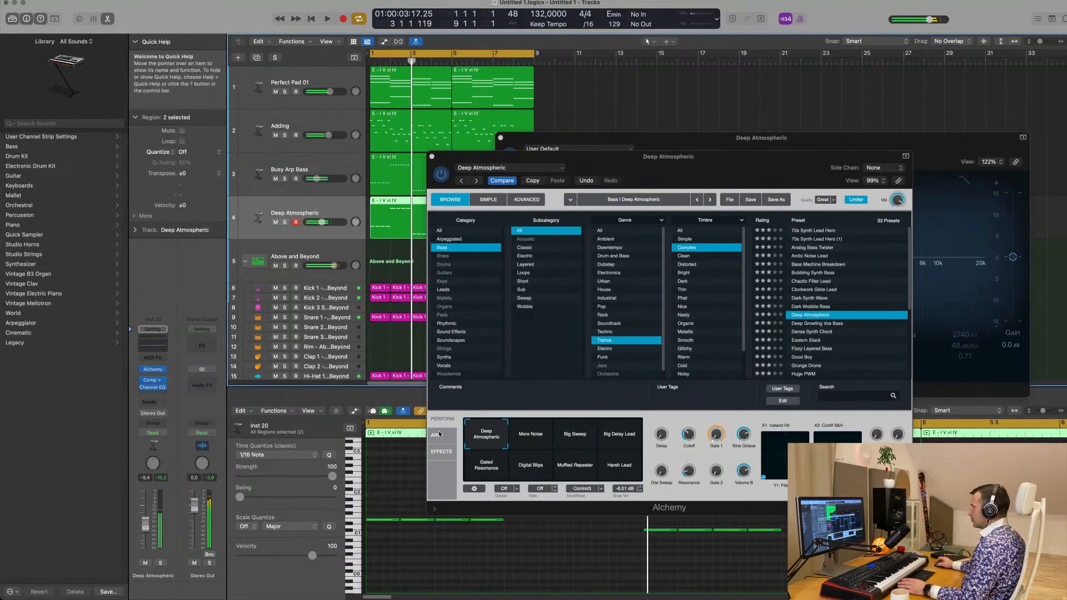
pyautogui.press('space')
pyautogui.moveTo(689, 437)
pyautogui.mouseDown()
pyautogui.moveTo(691, 420)
pyautogui.moveTo(690, 437)
pyautogui.mouseUp()
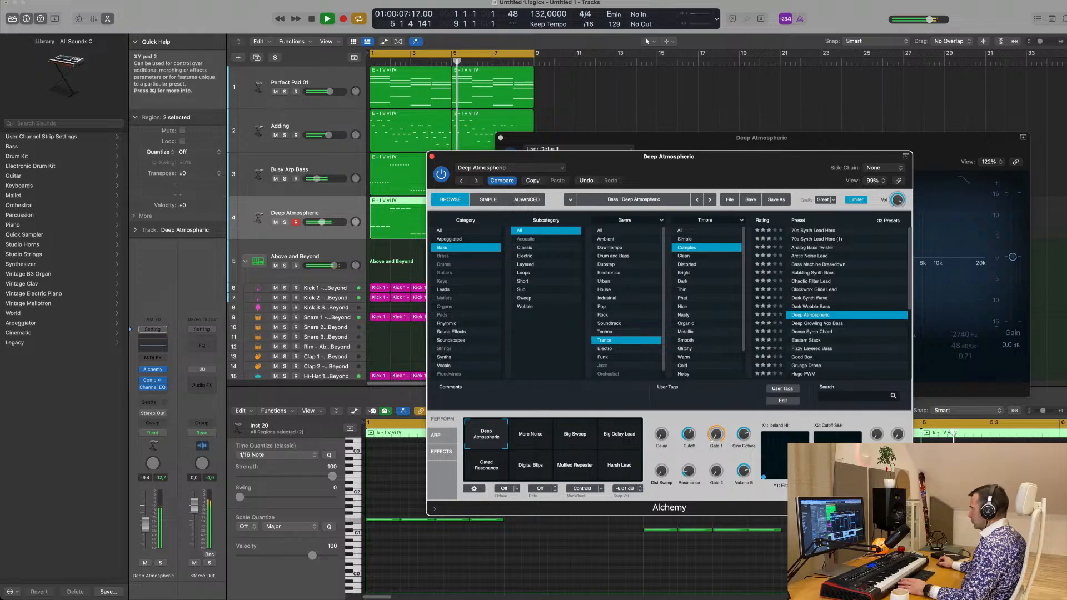
pyautogui.moveTo(822, 439); pyautogui.dragTo(846, 437)
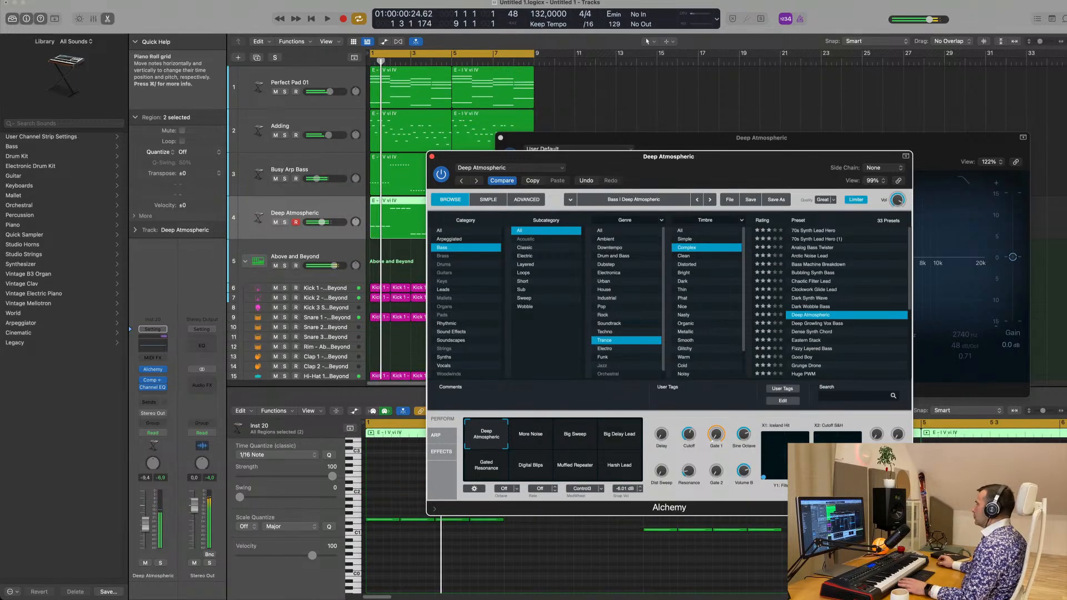
# Set Alchemy's Cutoff to 33.0% and the Deep Atmospheric track's volume to -6.2 dB while playing the mix
pyautogui.moveTo(714, 160); pyautogui.dragTo(868, 125)
pyautogui.moveTo(815, 405)
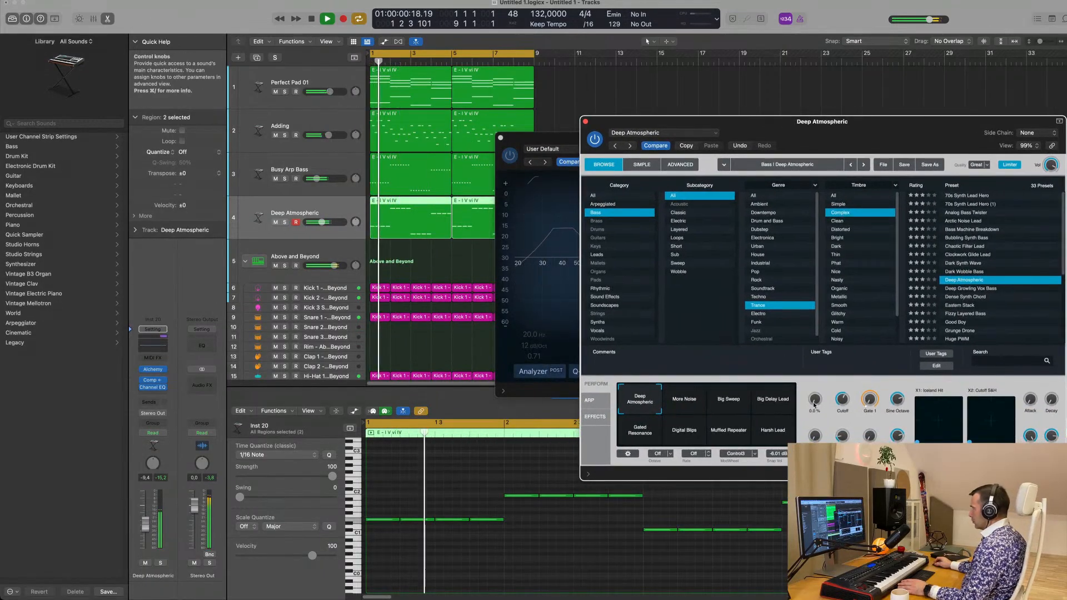
pyautogui.press('space')
pyautogui.press('space')
pyautogui.moveTo(844, 402); pyautogui.dragTo(845, 426)
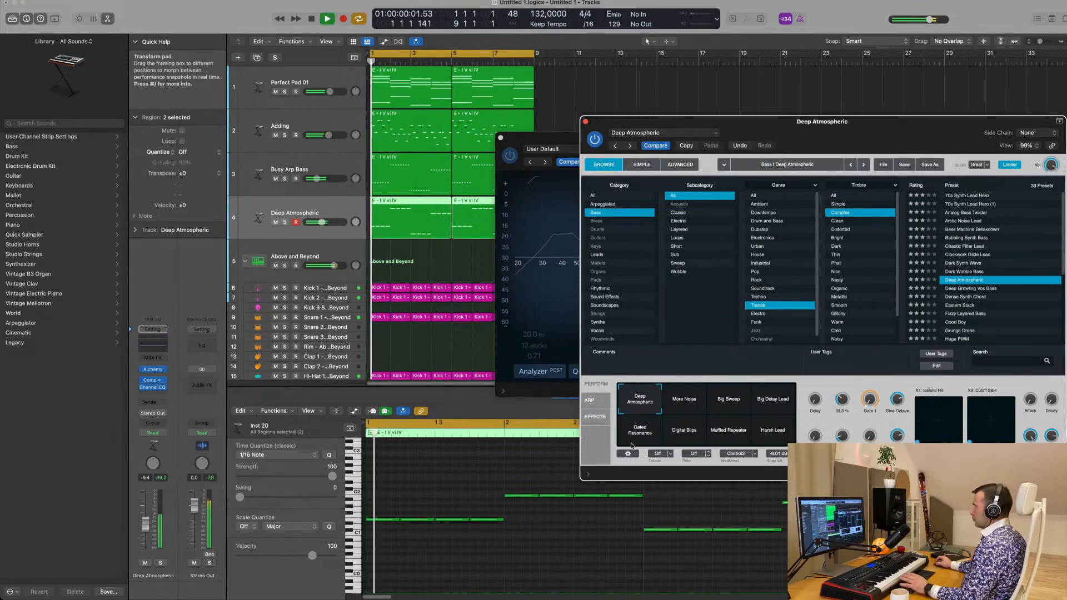
pyautogui.press('space')
pyautogui.press('space')
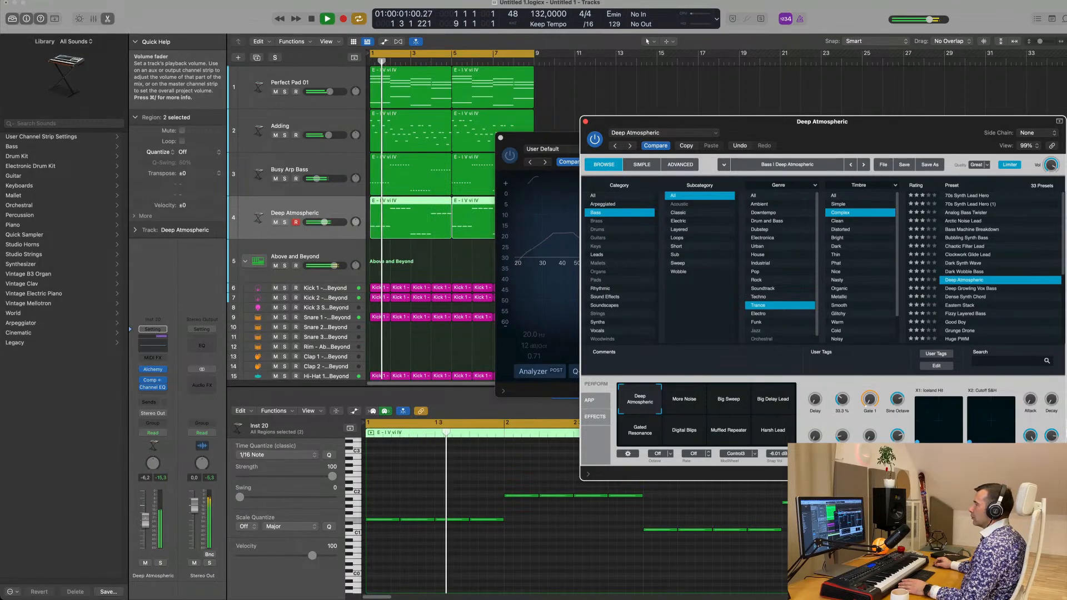
# Compare the Deep Atmospheric bass soloed and in the mix, and reduce its Cutoff to 16.7%
pyautogui.click(160, 563)
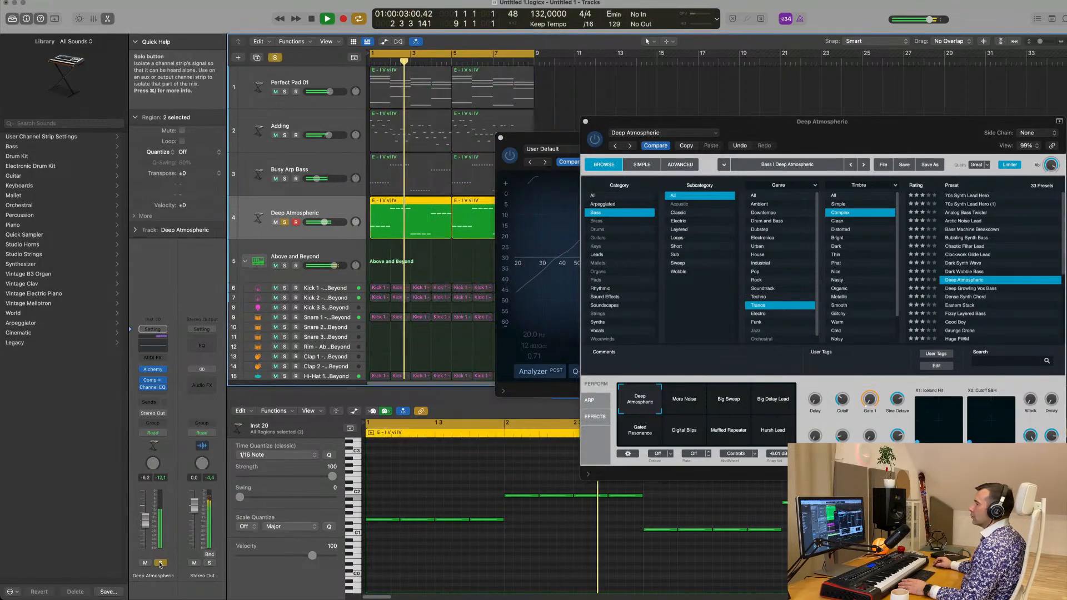
pyautogui.click(160, 564)
pyautogui.press('space')
pyautogui.press('space')
pyautogui.moveTo(843, 399); pyautogui.dragTo(842, 413)
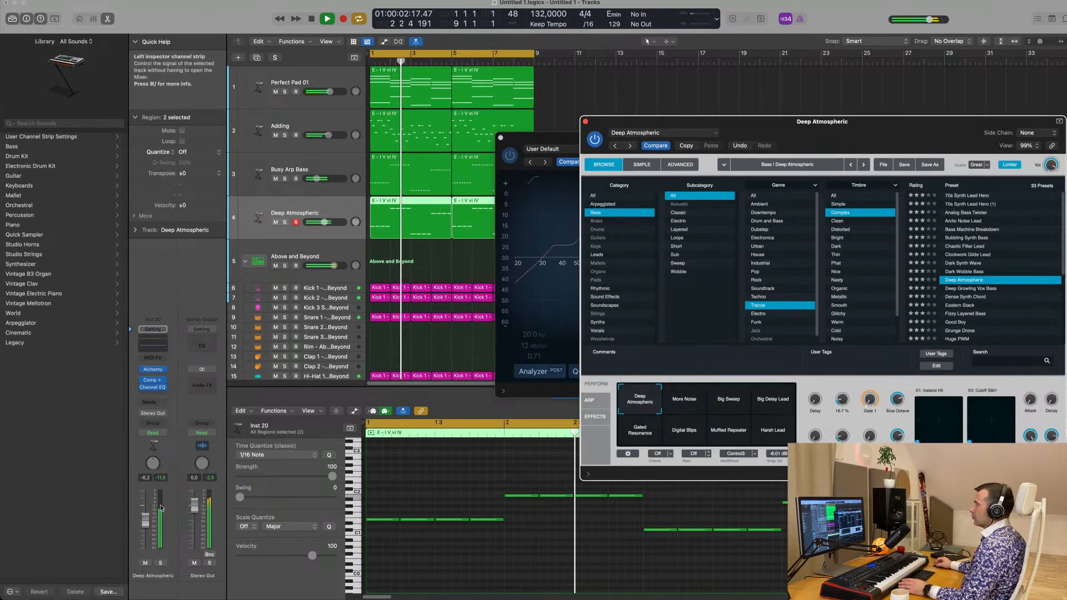
# Lower the Deep Atmospheric track's volume to -7.0 dB and close its Alchemy and Channel EQ windows
pyautogui.moveTo(806, 146); pyautogui.dragTo(586, 230)
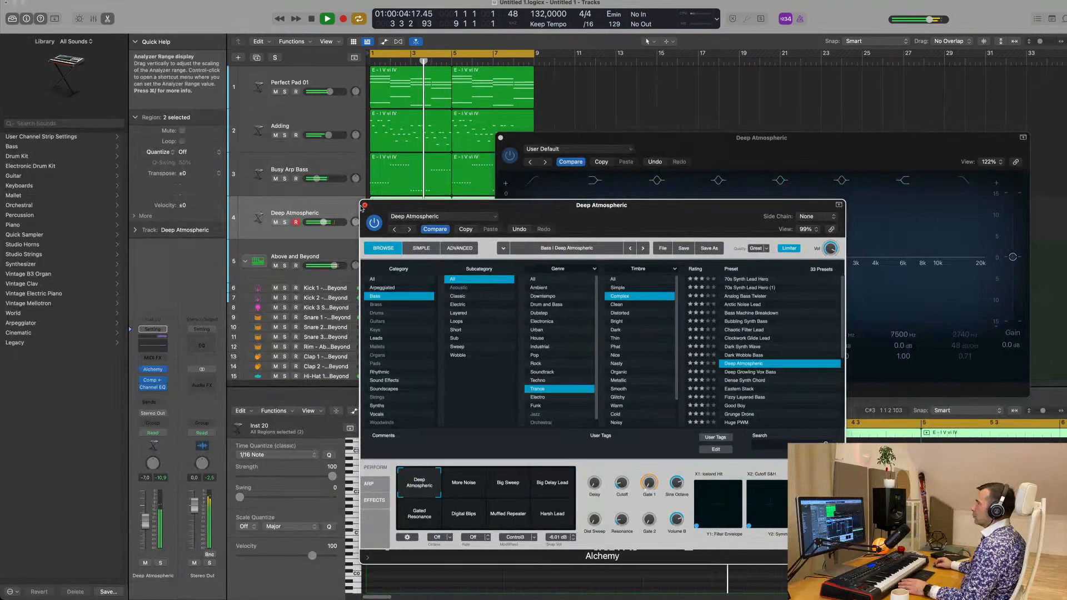
pyautogui.moveTo(731, 140); pyautogui.dragTo(683, 173)
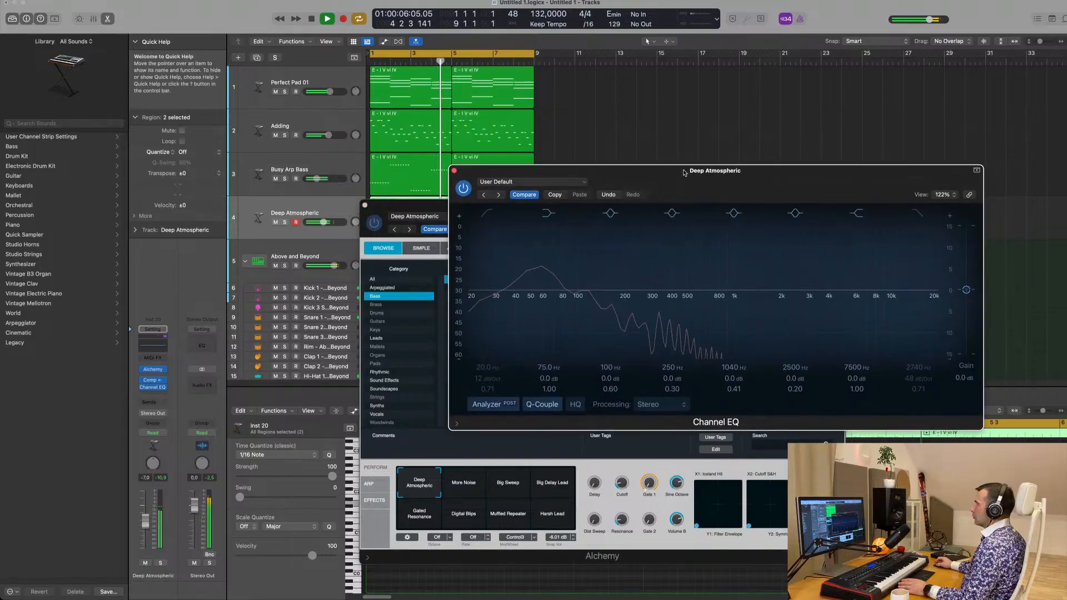
pyautogui.click(454, 171)
pyautogui.click(365, 206)
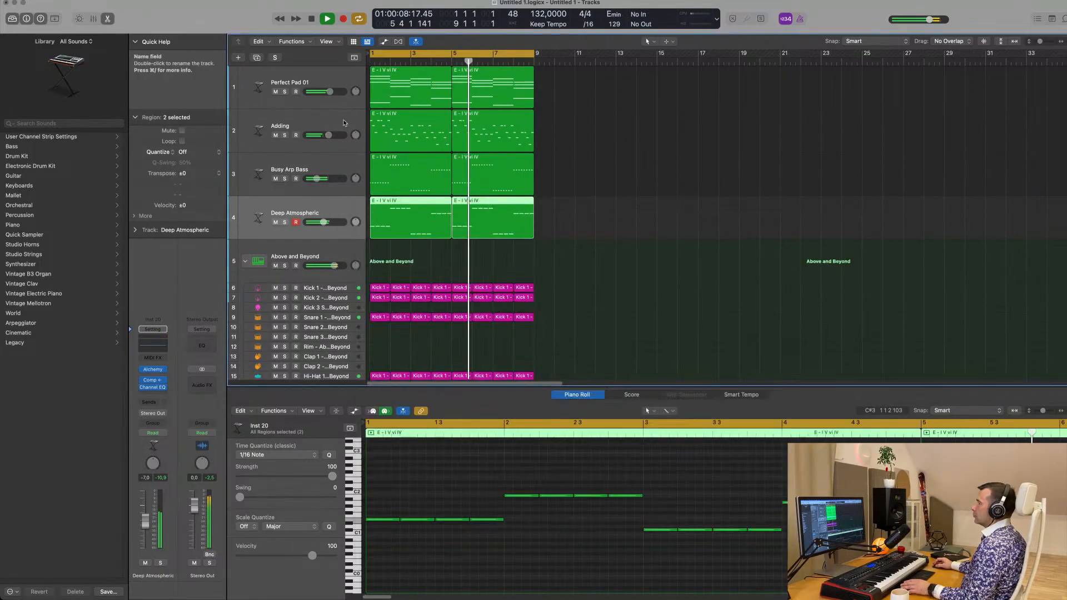
# Select the Adding track and lower its volume to -8.9 dB while playing the song from the start
pyautogui.press('Return')
pyautogui.click(304, 126)
pyautogui.press('Return')
pyautogui.moveTo(148, 514); pyautogui.dragTo(143, 528)
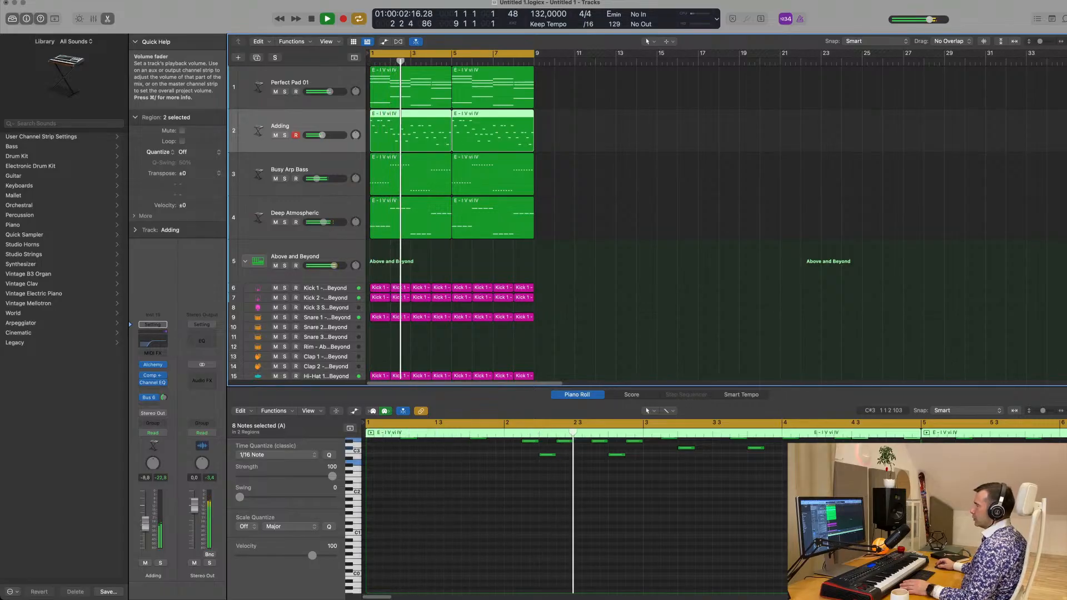
# Set the Adding track's volume to 0.0 dB during playback and stop the song
pyautogui.doubleClick(145, 479)
pyautogui.scroll(-1, 638, 298)
pyautogui.scroll(-4, 633, 300)
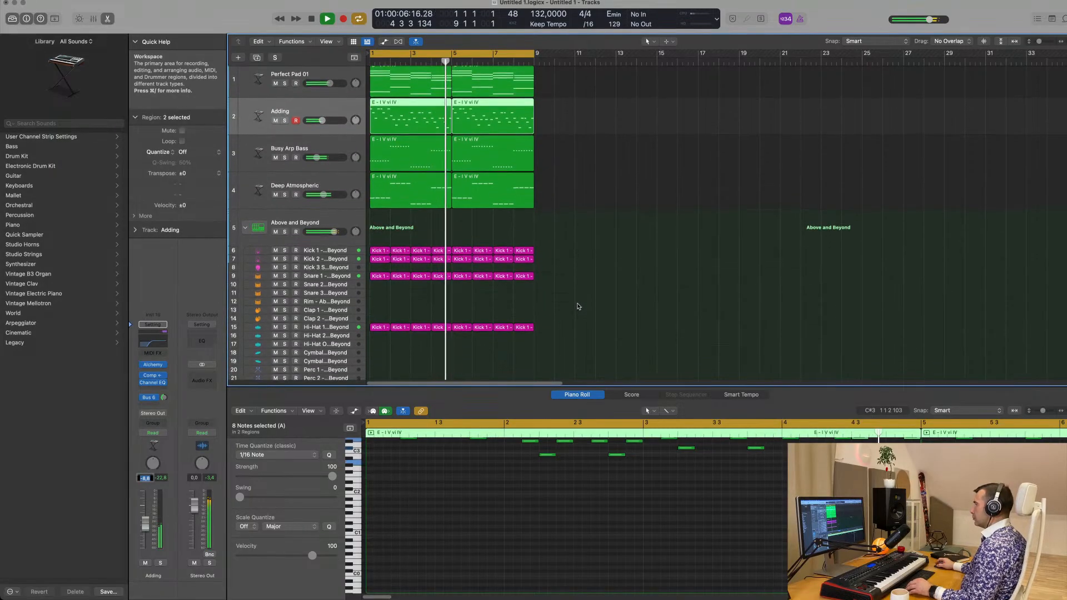
pyautogui.scroll(-2, 579, 306)
pyautogui.scroll(3, 679, 198)
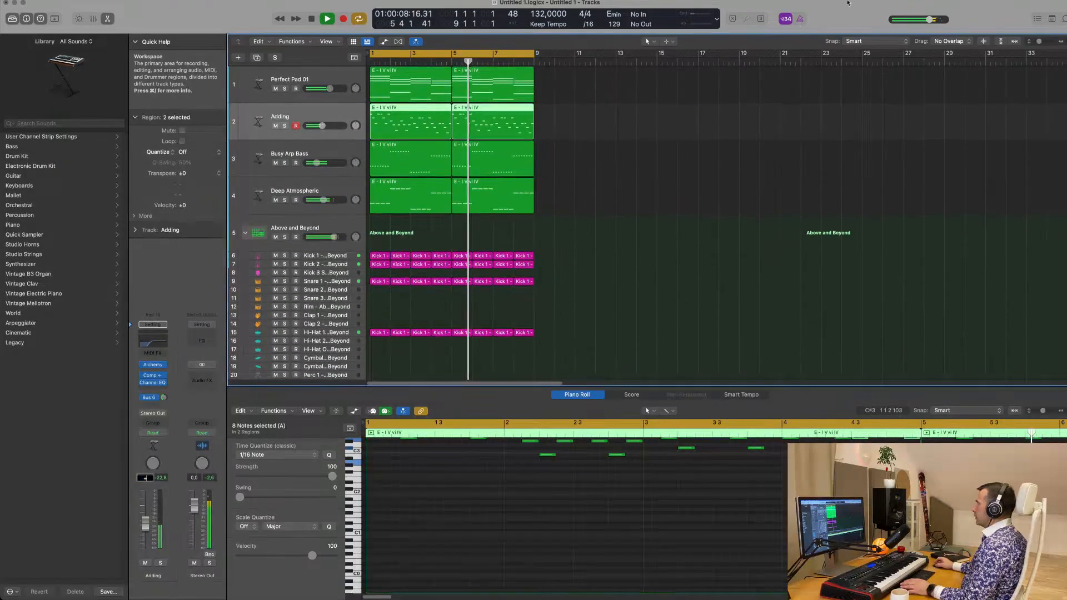
pyautogui.write('+')
pyautogui.click(819, 0)
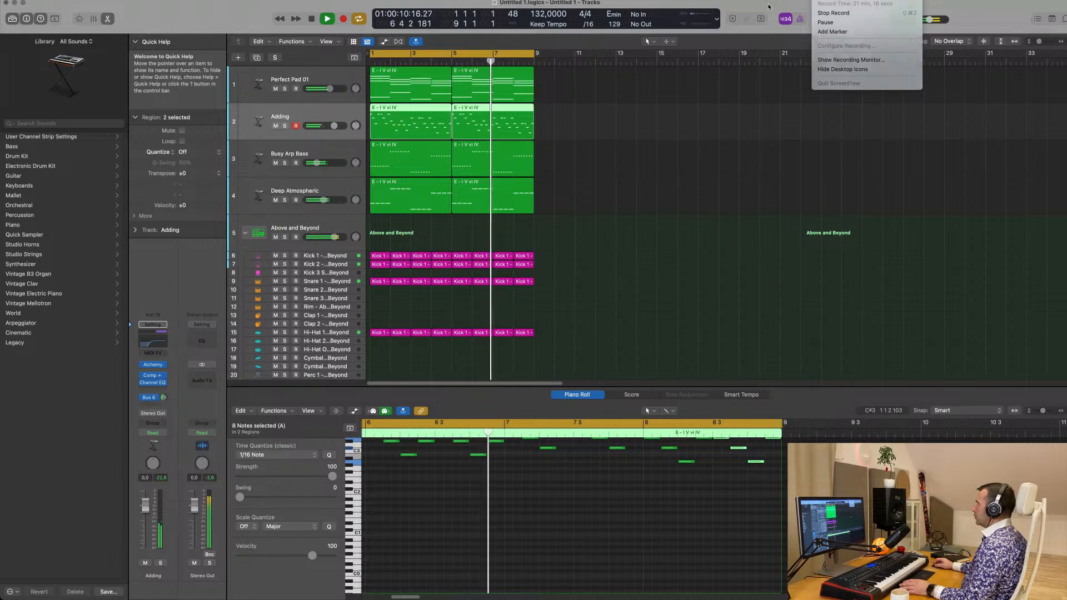
pyautogui.click(594, 205)
pyautogui.press('space')
# Select all regions and repeat them three times so the arrangement extends to bar 33
pyautogui.click(594, 205)
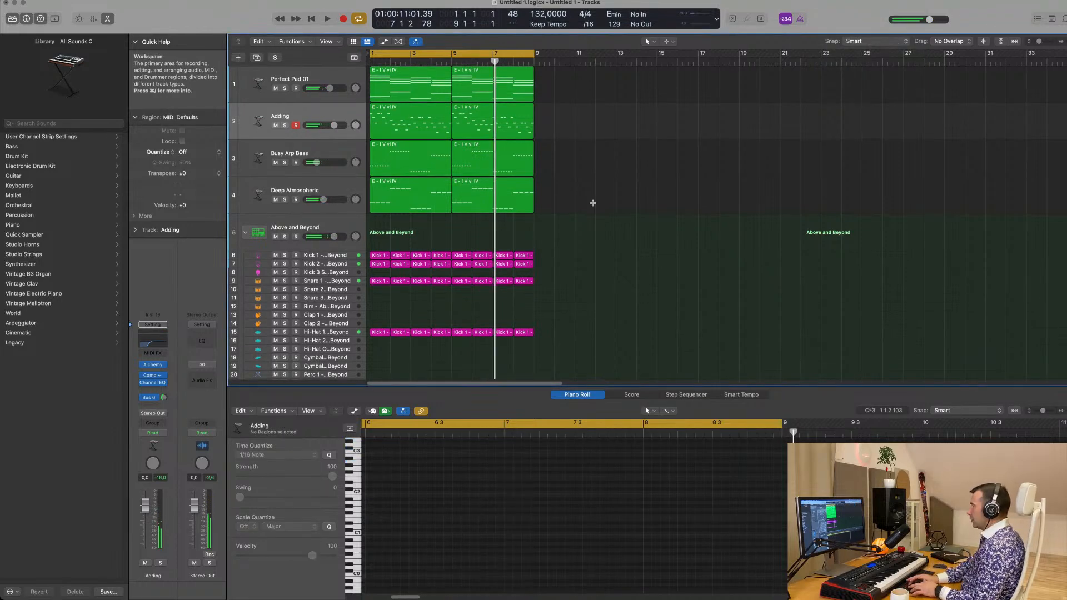
pyautogui.press('super+a')
pyautogui.press('super+r')
pyautogui.press('super+r')
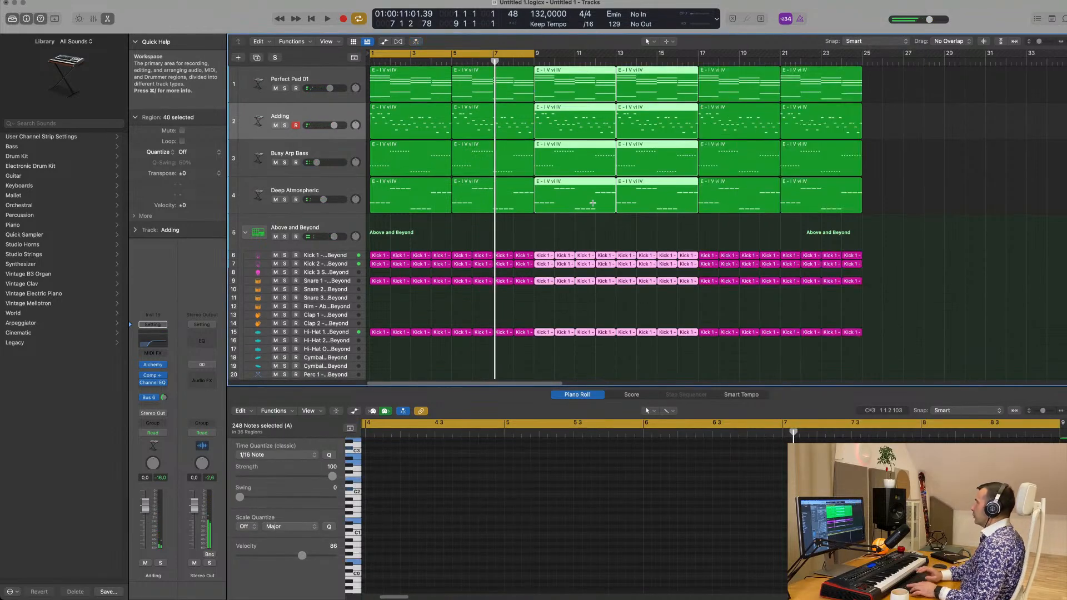
pyautogui.press('super+r')
pyautogui.scroll(-5, 593, 201)
pyautogui.press('space')
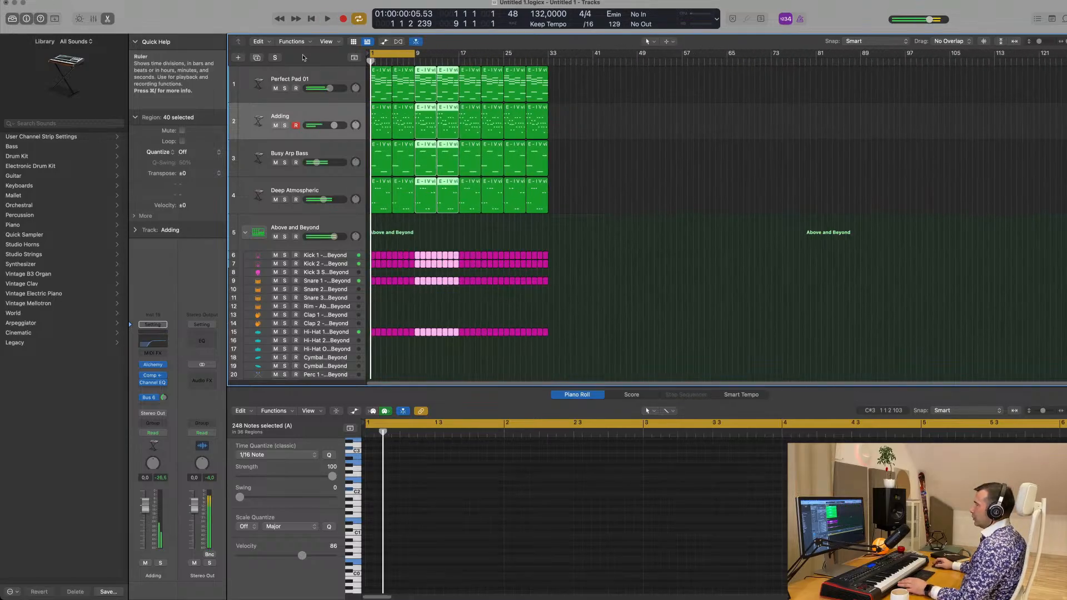
# Show the secondary ruler above the tracks and play the opening bars of the extended arrangement
pyautogui.click(326, 41)
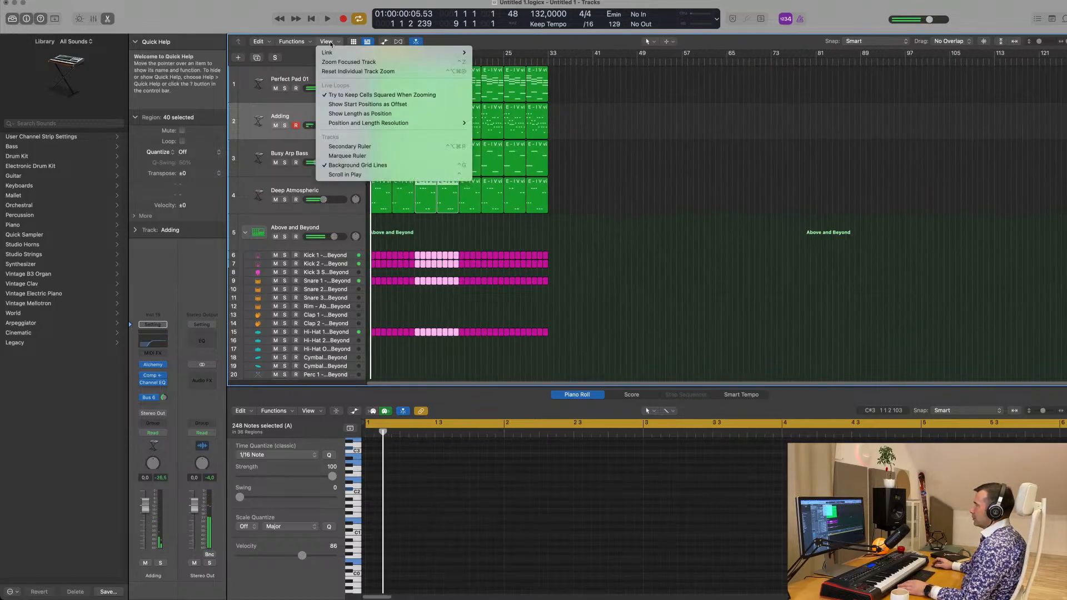
pyautogui.moveTo(374, 125)
pyautogui.click(350, 146)
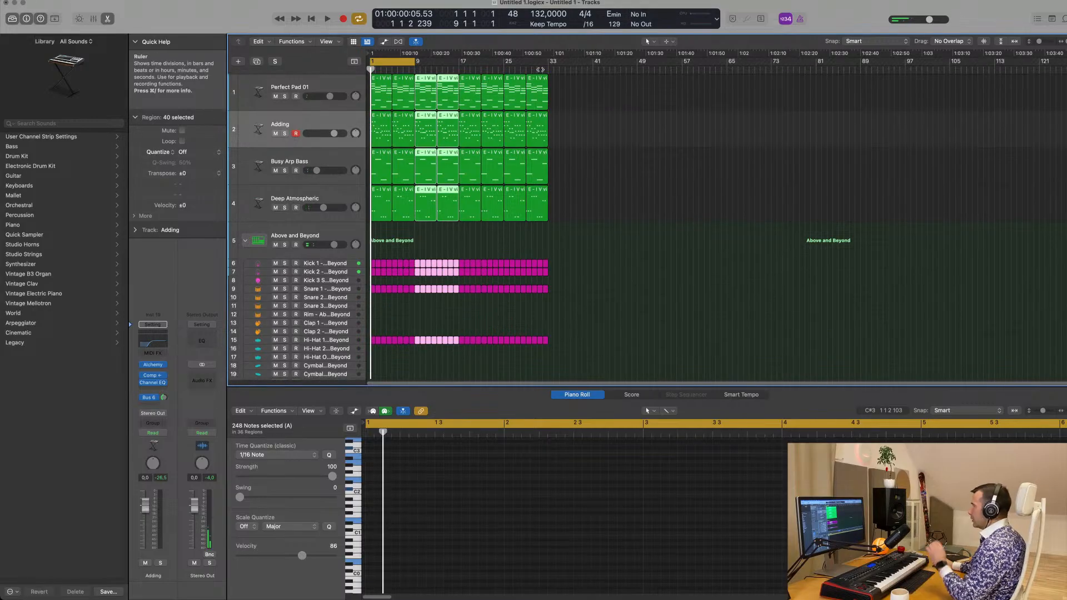
pyautogui.click(635, 126)
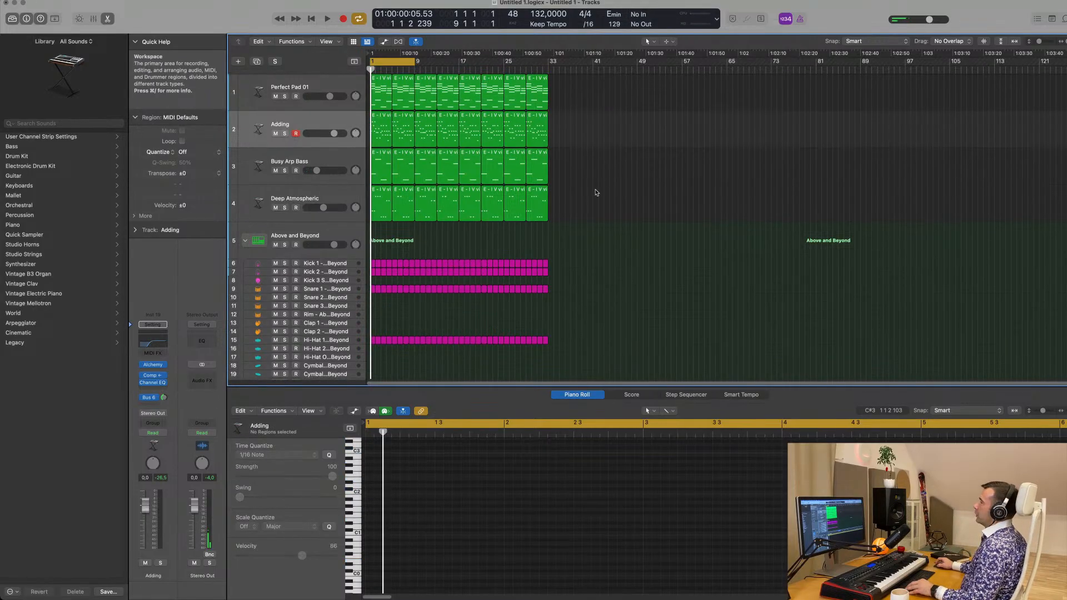
pyautogui.scroll(8, 555, 221)
pyautogui.scroll(-1, 556, 222)
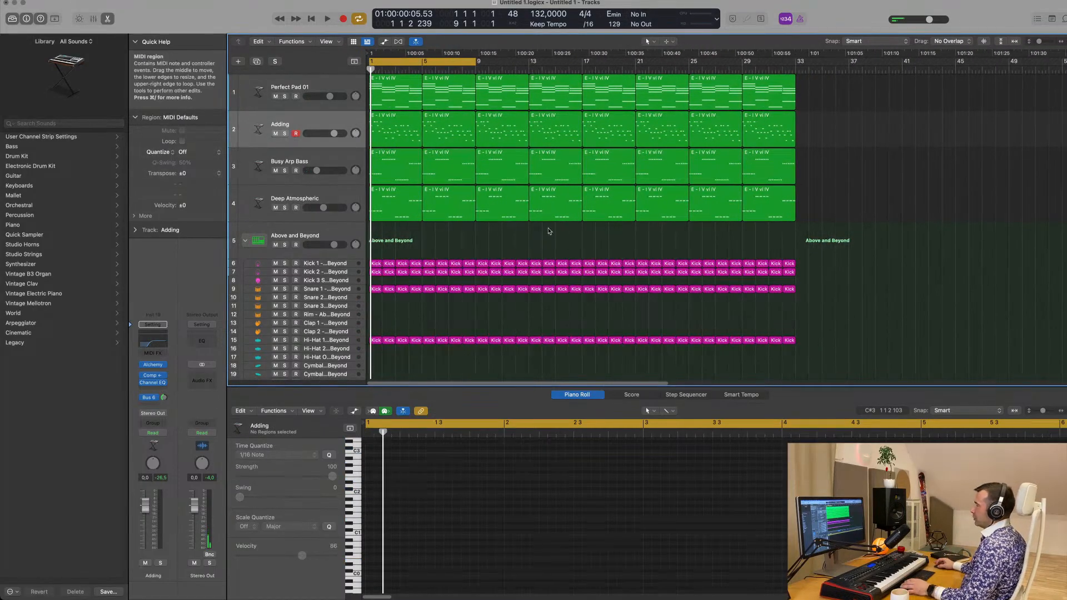
pyautogui.press('space')
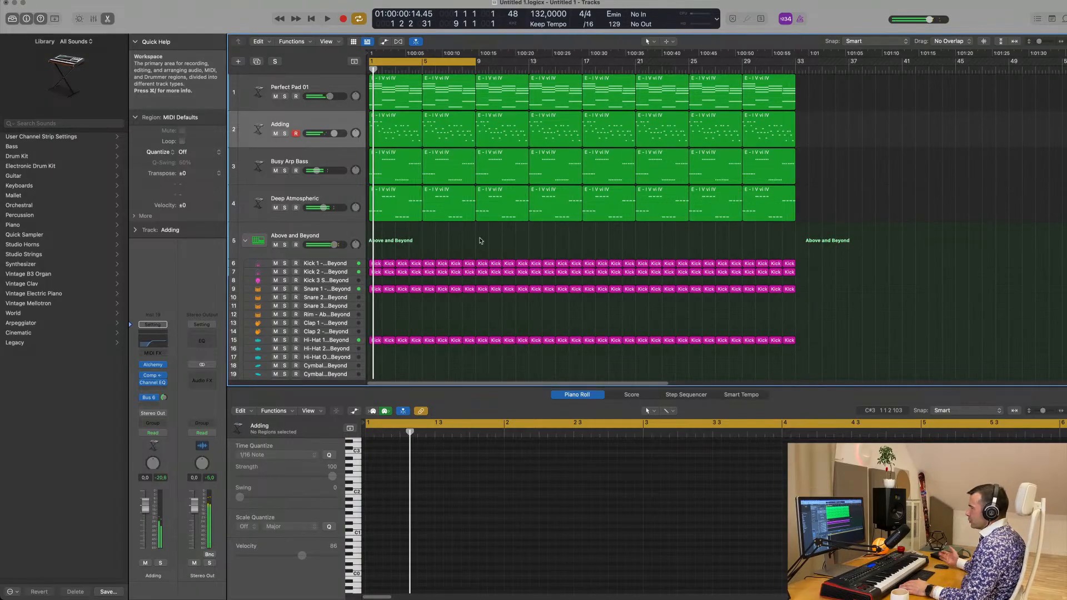
pyautogui.scroll(-4, 461, 278)
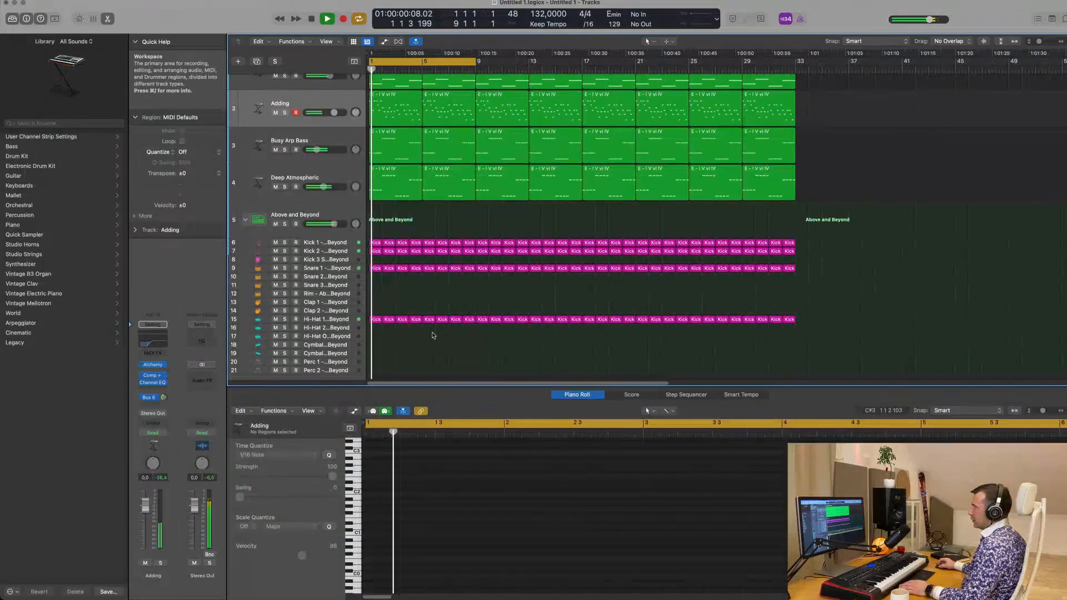
pyautogui.scroll(-3, 433, 335)
pyautogui.press('space')
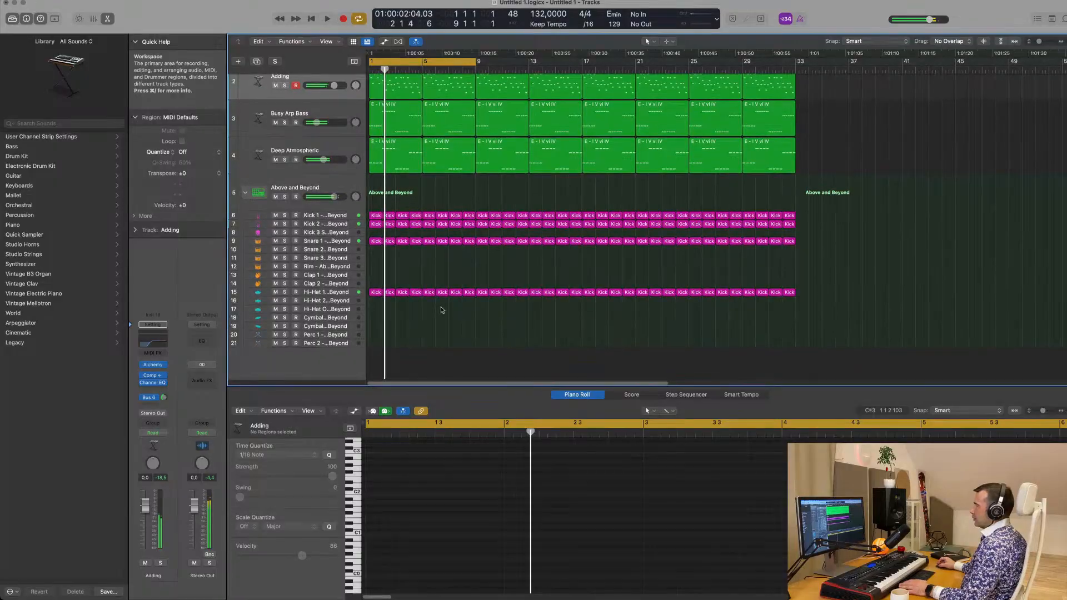
# Duplicate the Above and Beyond drum track, load the Roland TR-909 kit on the new track and expand its kit-piece tracks
pyautogui.click(334, 187)
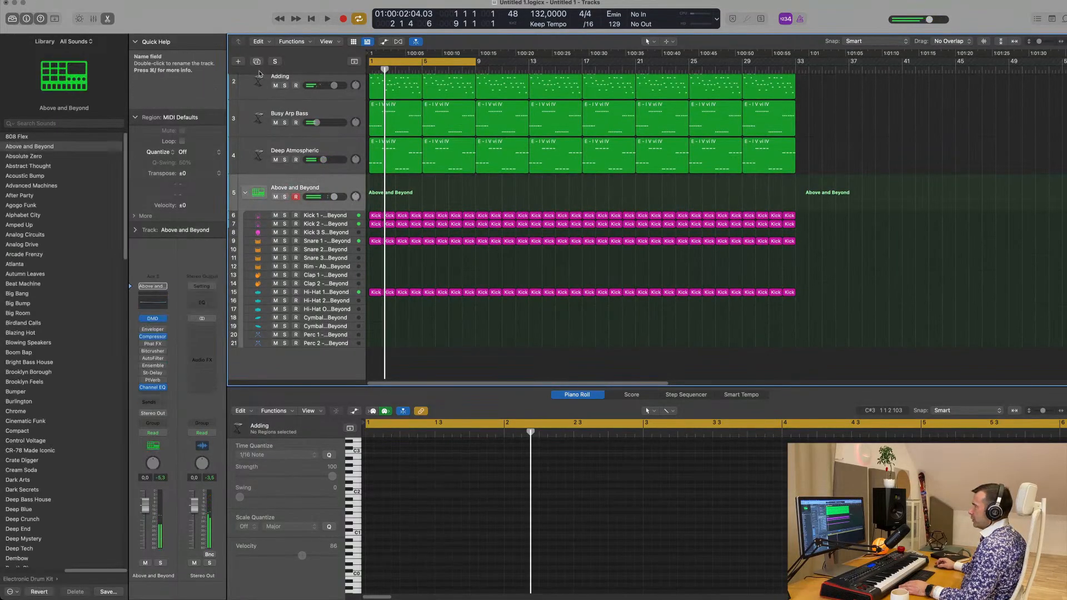
pyautogui.click(256, 61)
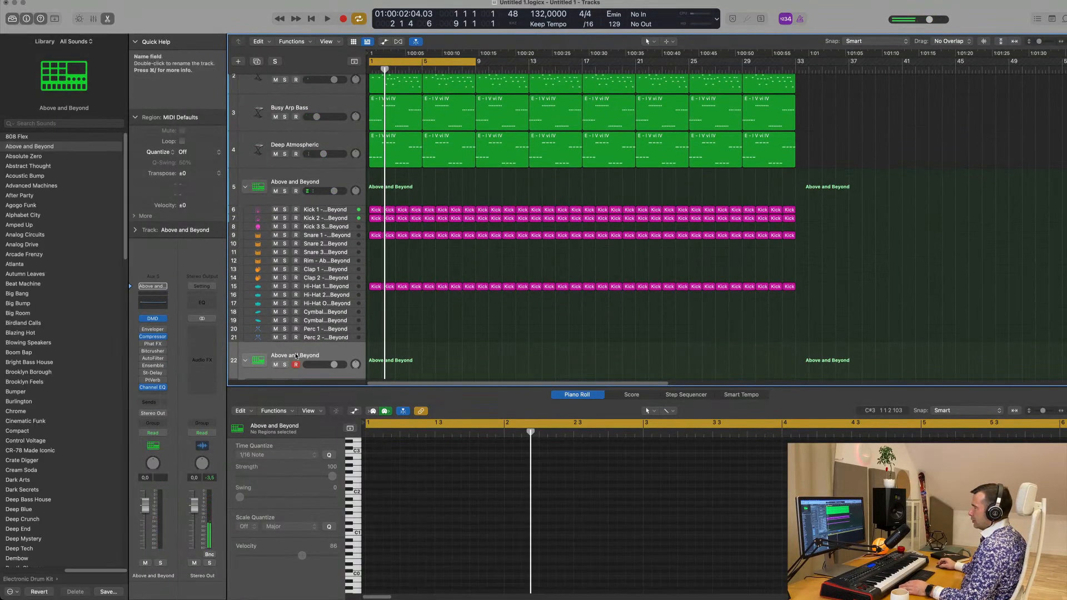
pyautogui.scroll(-1, 94, 342)
pyautogui.scroll(-20, 95, 341)
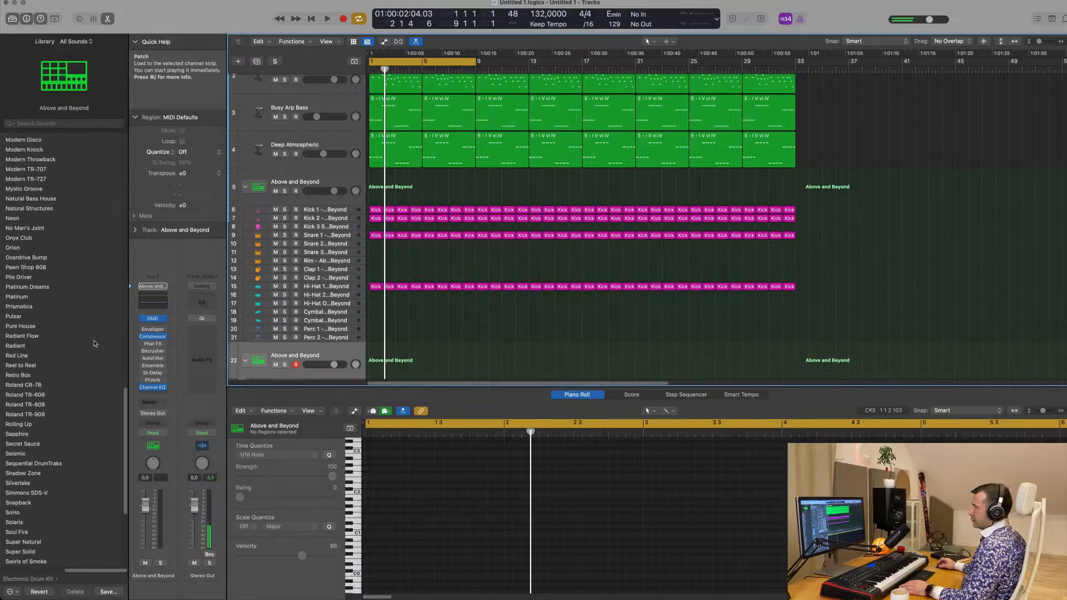
pyautogui.click(38, 353)
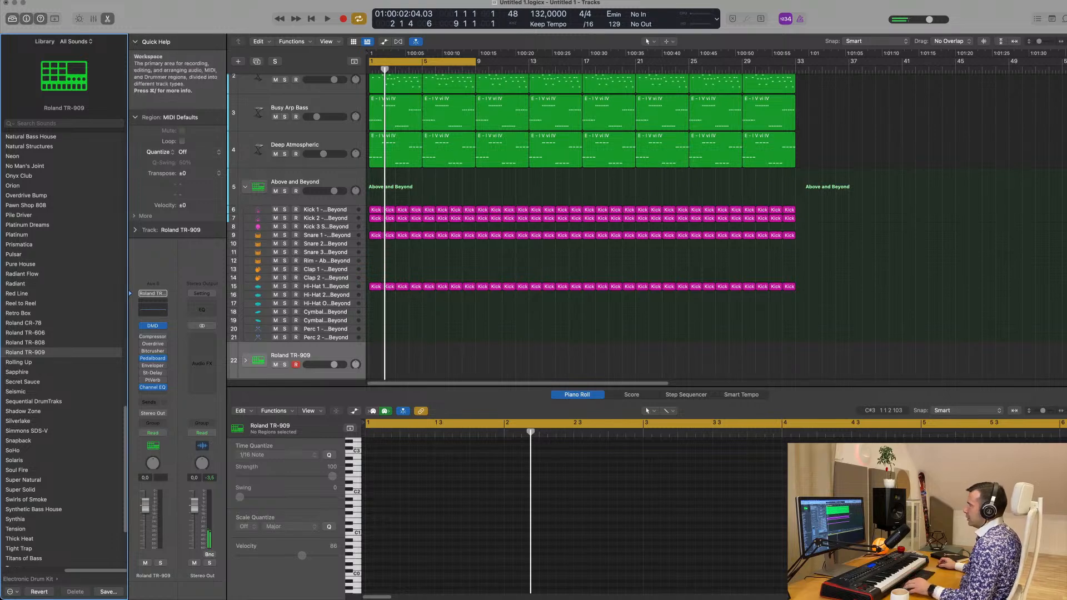
pyautogui.scroll(-3, 449, 310)
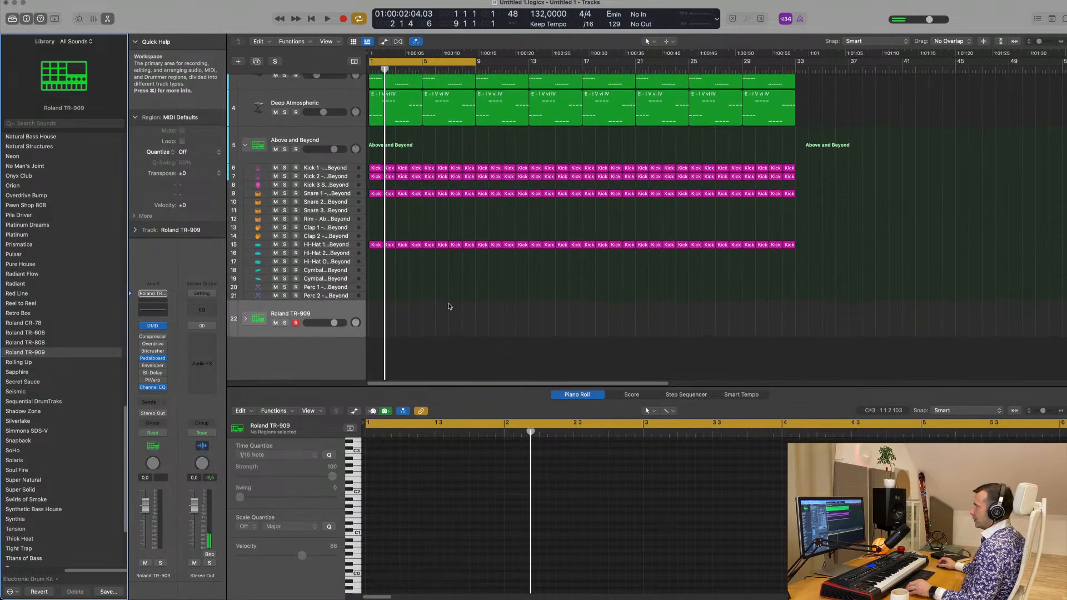
pyautogui.click(245, 319)
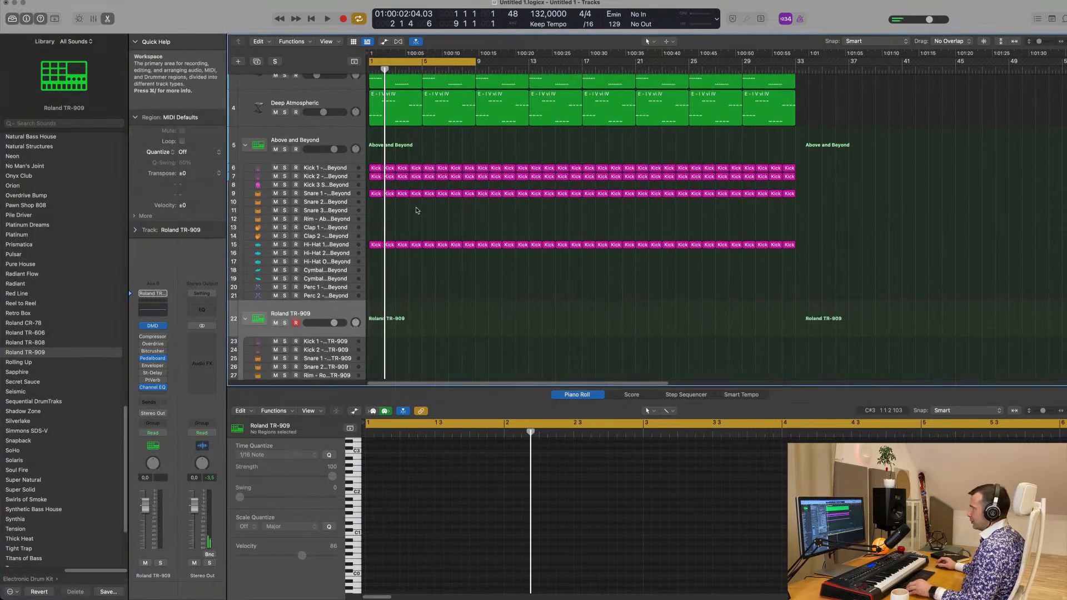
# Select all regions and color and name them by their tracks
pyautogui.press('super+a')
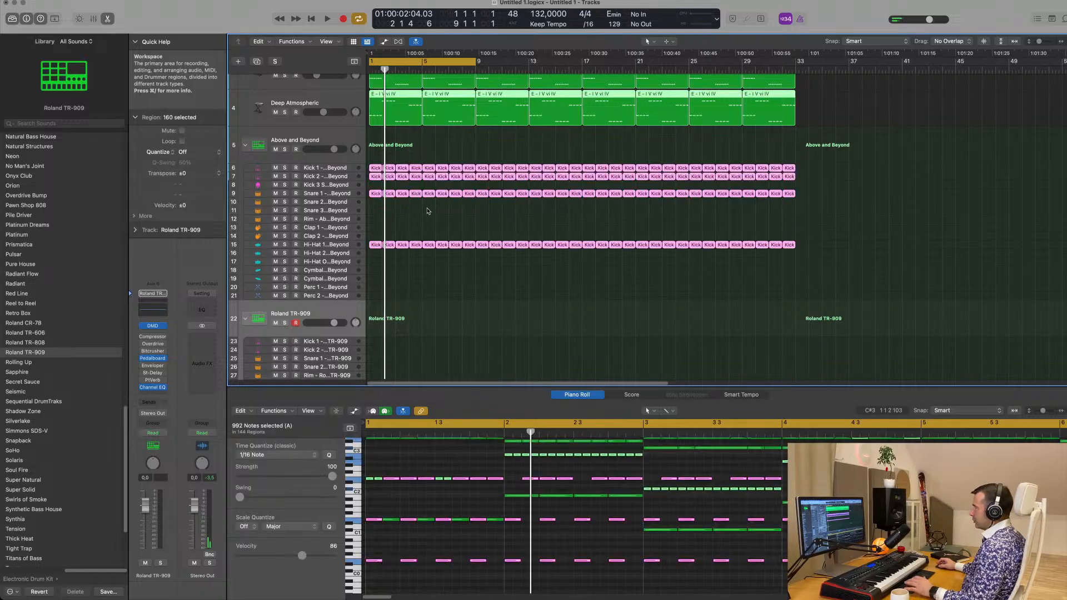
pyautogui.rightClick(459, 199)
pyautogui.click(460, 200)
pyautogui.rightClick(456, 196)
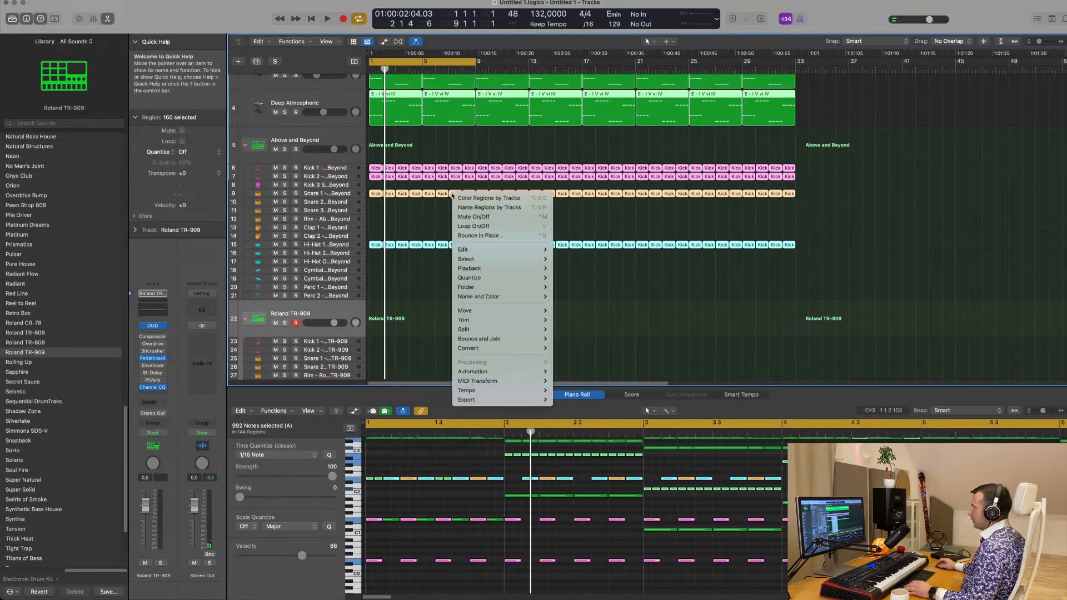
pyautogui.click(470, 207)
pyautogui.rightClick(427, 206)
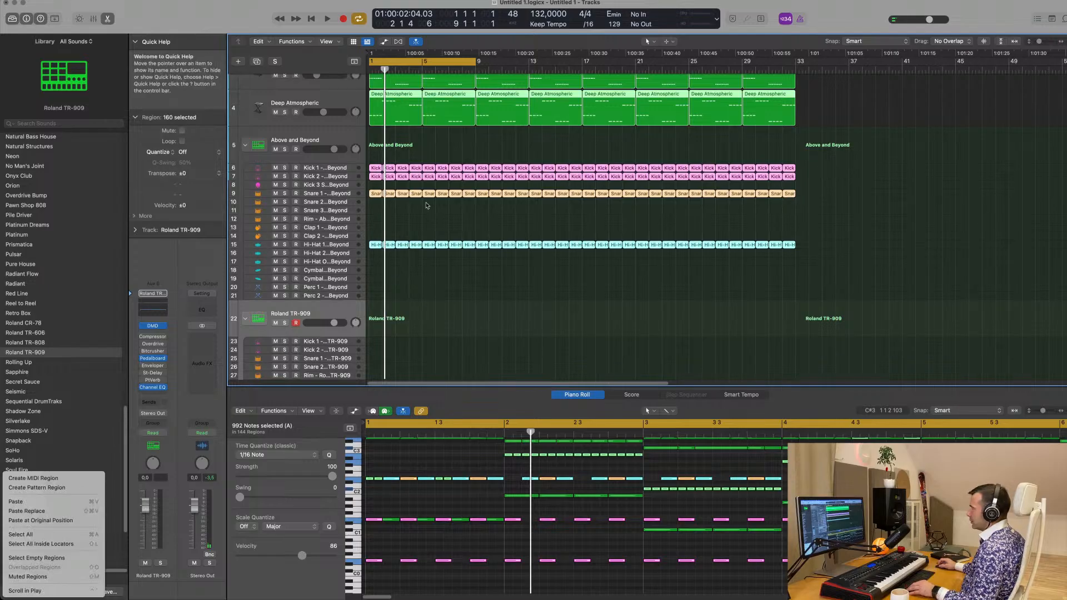
pyautogui.press('Escape')
pyautogui.scroll(-3, 445, 266)
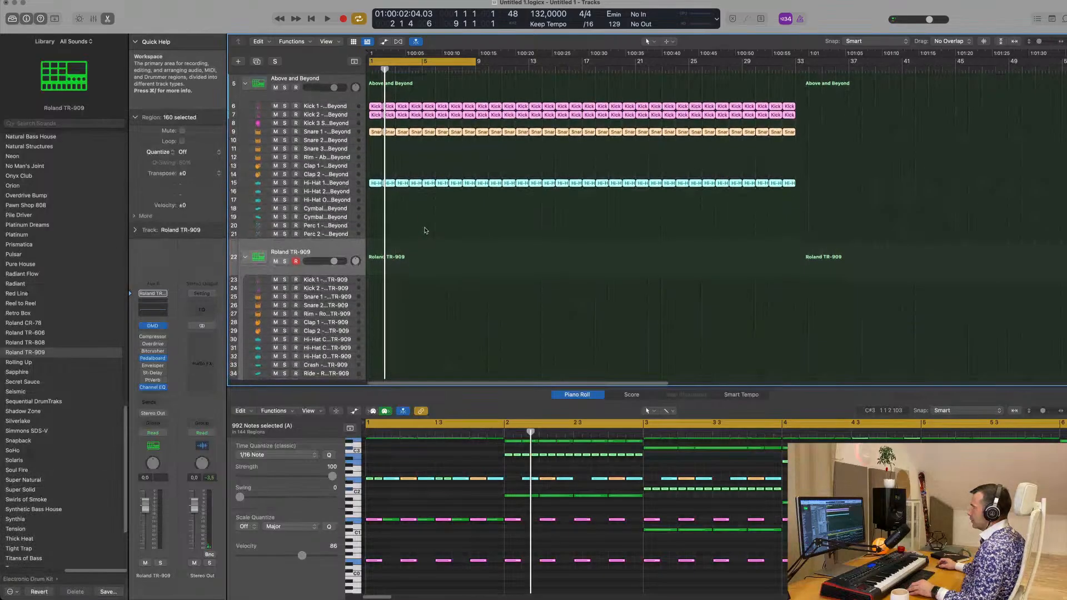
# Copy the first Hi-Hat 1 region to the TR-909 closed hi-hat track and fill its bar with shortened sixteenth notes
pyautogui.click(389, 182)
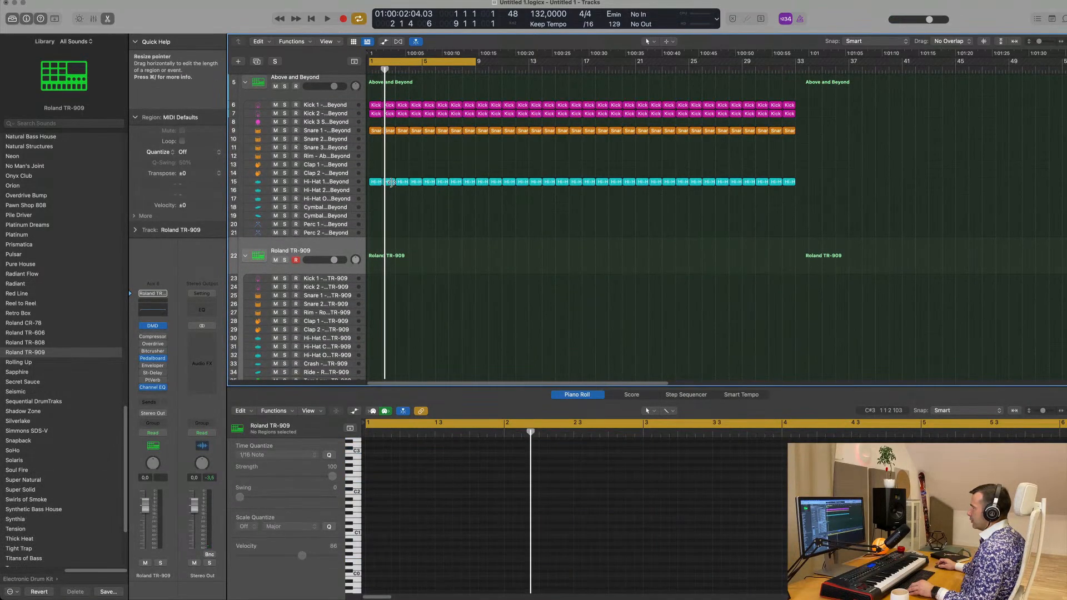
pyautogui.moveTo(391, 184); pyautogui.dragTo(372, 318)
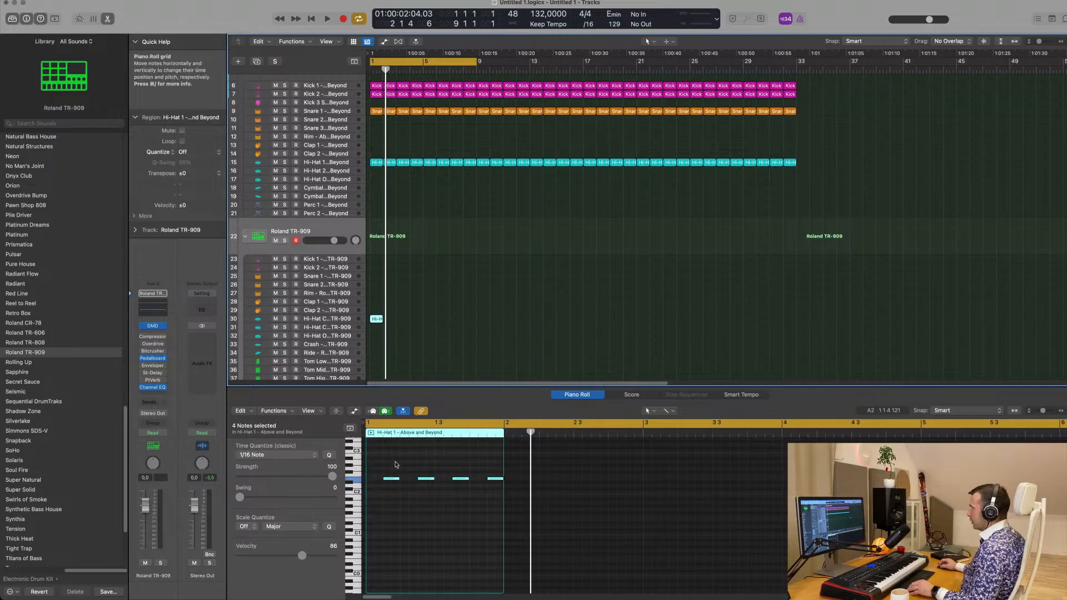
pyautogui.moveTo(396, 464); pyautogui.dragTo(495, 477)
pyautogui.hscroll(-2, 401, 498)
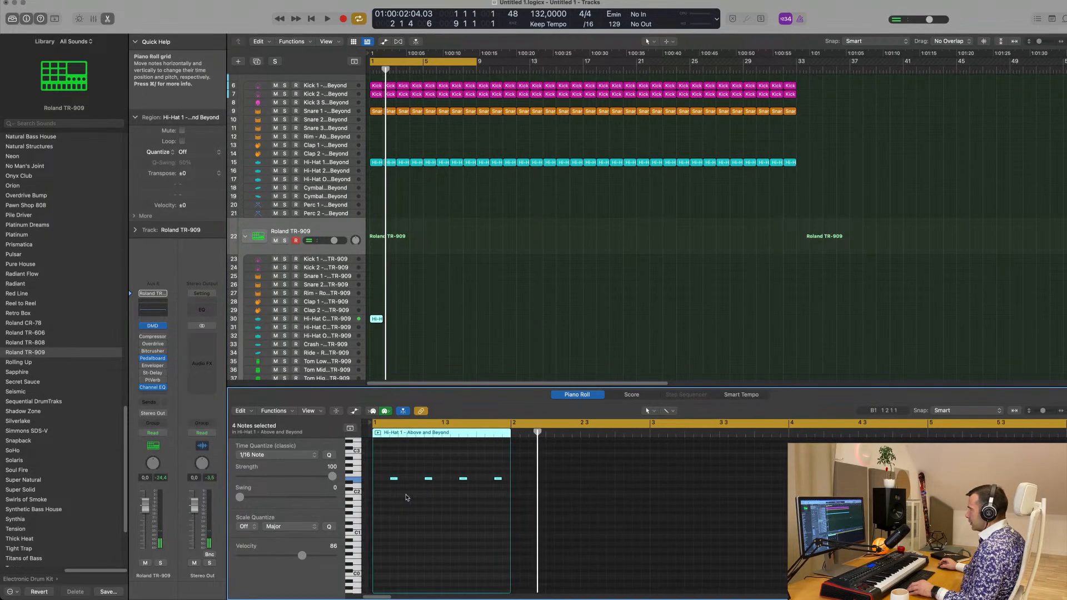
pyautogui.moveTo(388, 482)
pyautogui.mouseDown()
pyautogui.moveTo(370, 481)
pyautogui.moveTo(395, 481)
pyautogui.mouseUp()
# Repeat the one-bar closed hi-hat region along the TR-909 track up to bar 33
pyautogui.click(410, 323)
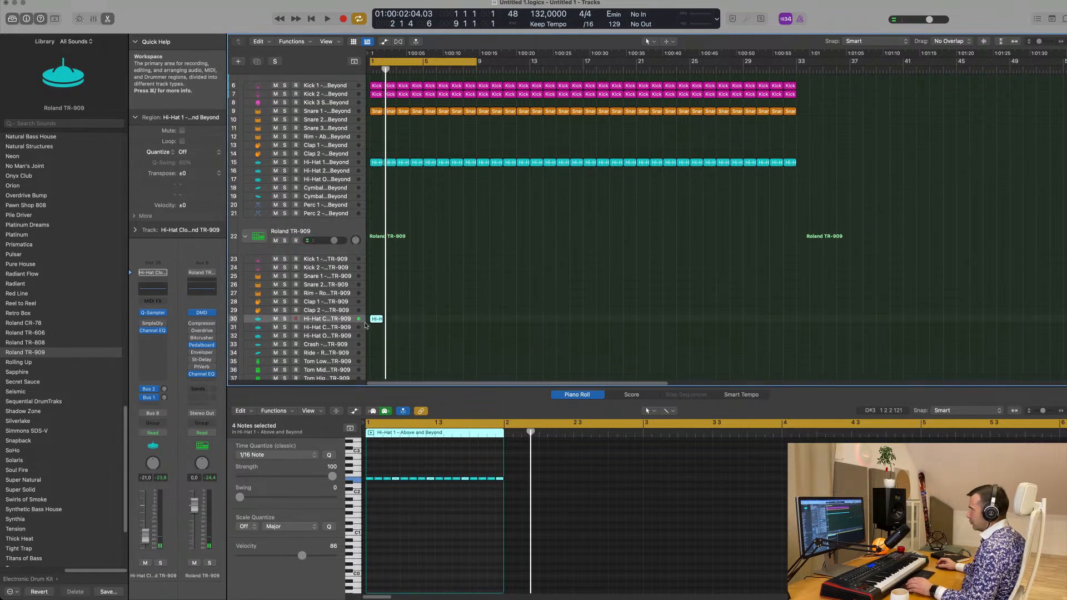
pyautogui.click(365, 323)
pyautogui.moveTo(426, 310); pyautogui.dragTo(373, 344)
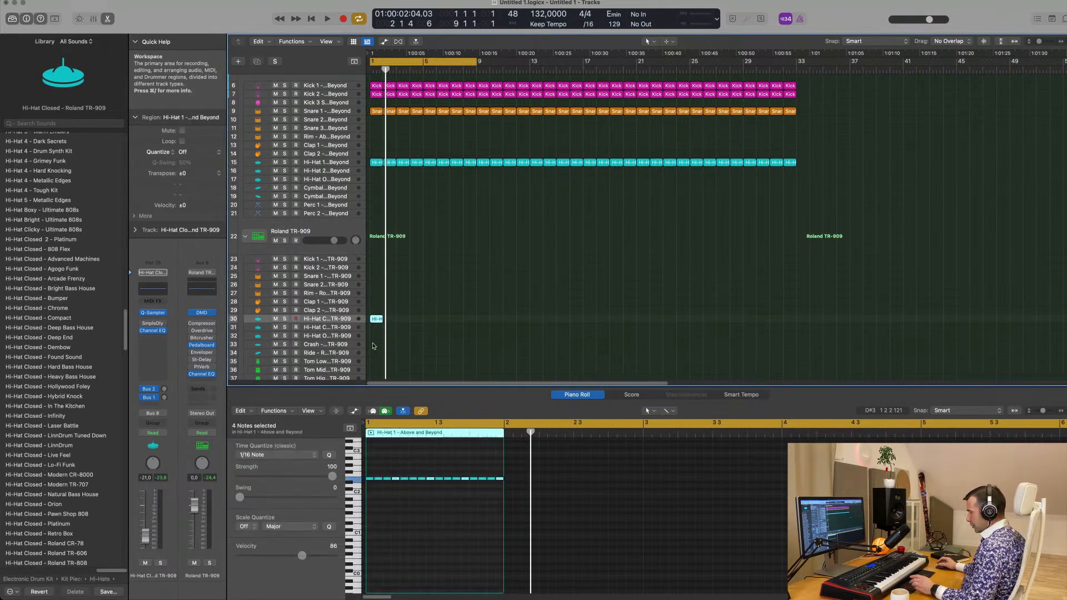
pyautogui.press('super+r')
pyautogui.press('super+r')
pyautogui.press('super+r')
pyautogui.moveTo(448, 326); pyautogui.dragTo(380, 328)
pyautogui.press('super+r')
pyautogui.press('super+r')
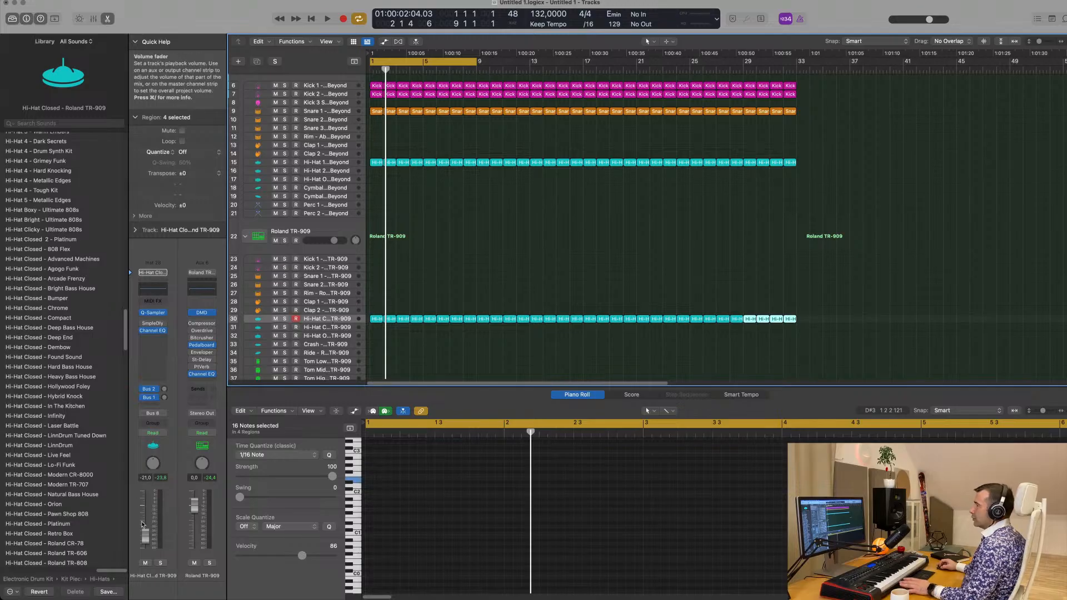
# Lower the TR-909 closed hi-hat track's volume to -31.0 dB and listen to it in the mix
pyautogui.press('space')
pyautogui.moveTo(143, 524); pyautogui.dragTo(146, 543)
pyautogui.press('space')
pyautogui.scroll(3, 405, 519)
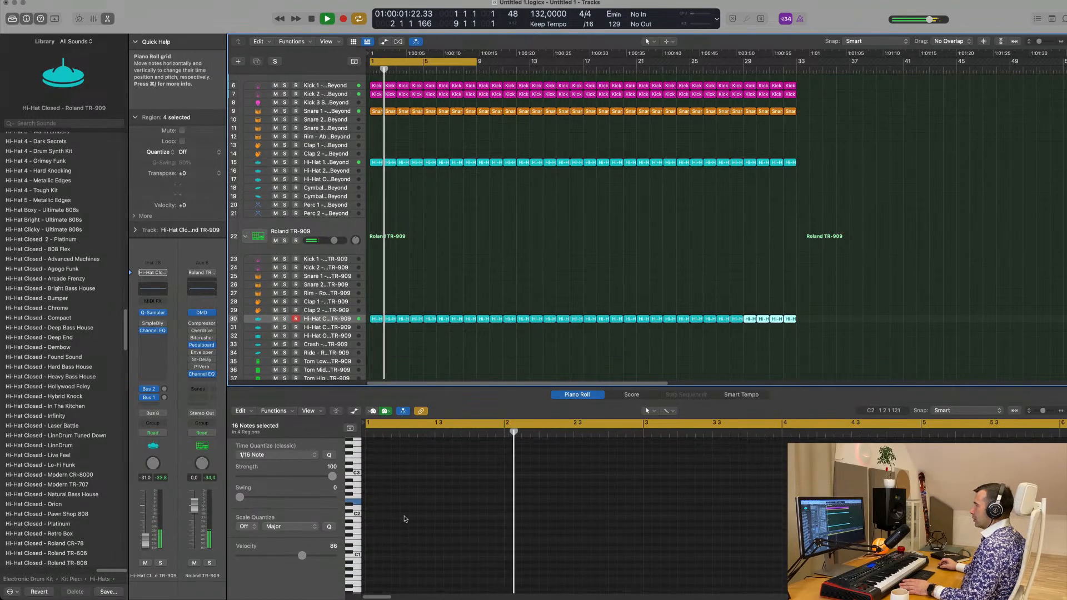
pyautogui.scroll(-6, 405, 520)
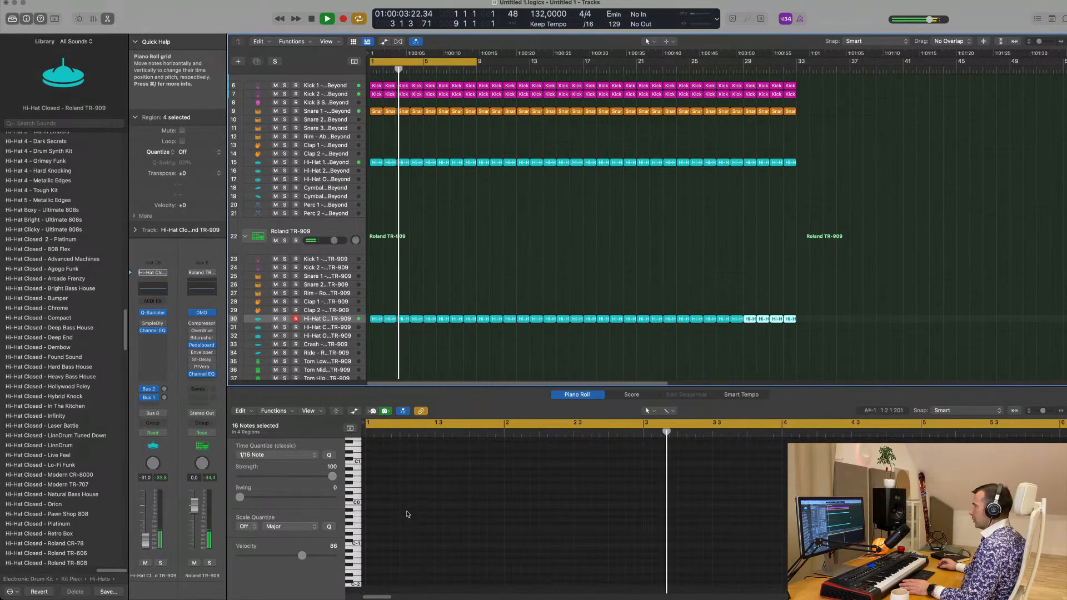
pyautogui.scroll(15, 408, 515)
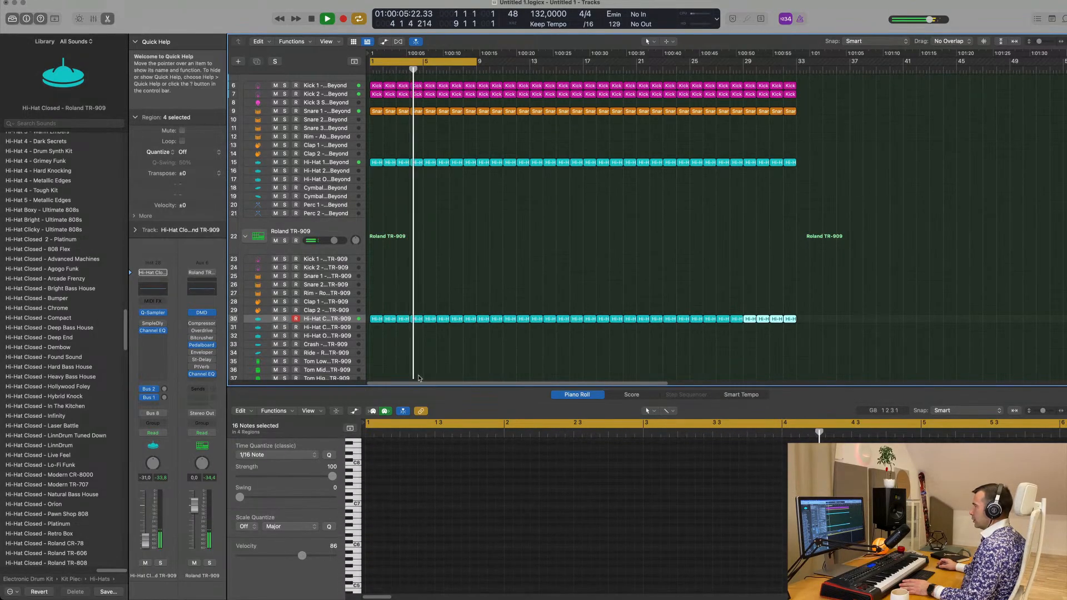
# Try all TR-909 closed hi-hat notes an octave higher and return them to the original octave
pyautogui.click(771, 340)
pyautogui.moveTo(776, 327); pyautogui.dragTo(371, 325)
pyautogui.scroll(-10, 387, 517)
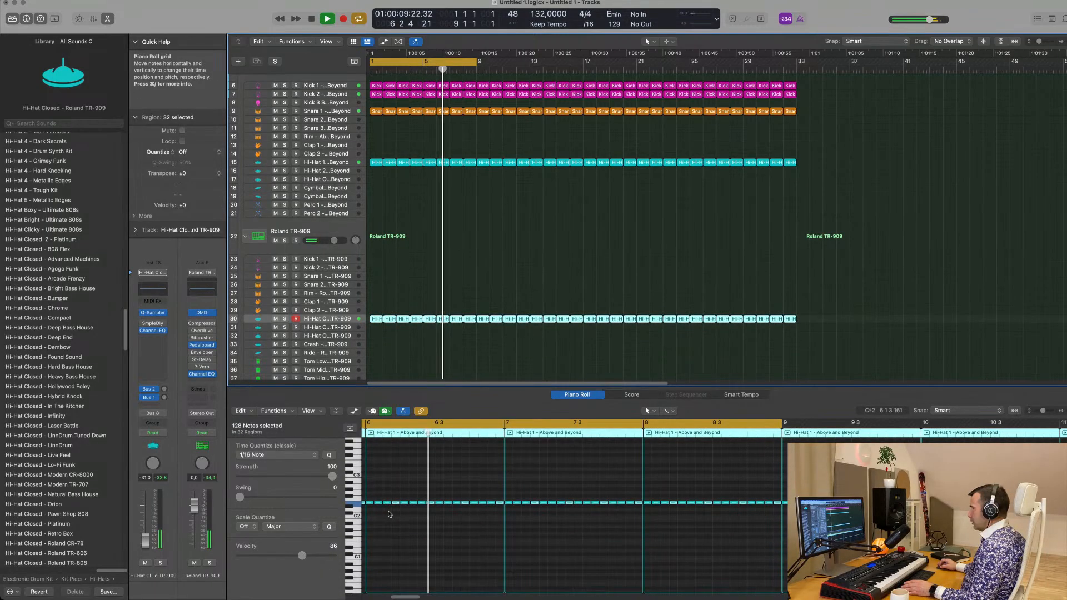
pyautogui.scroll(6, 390, 514)
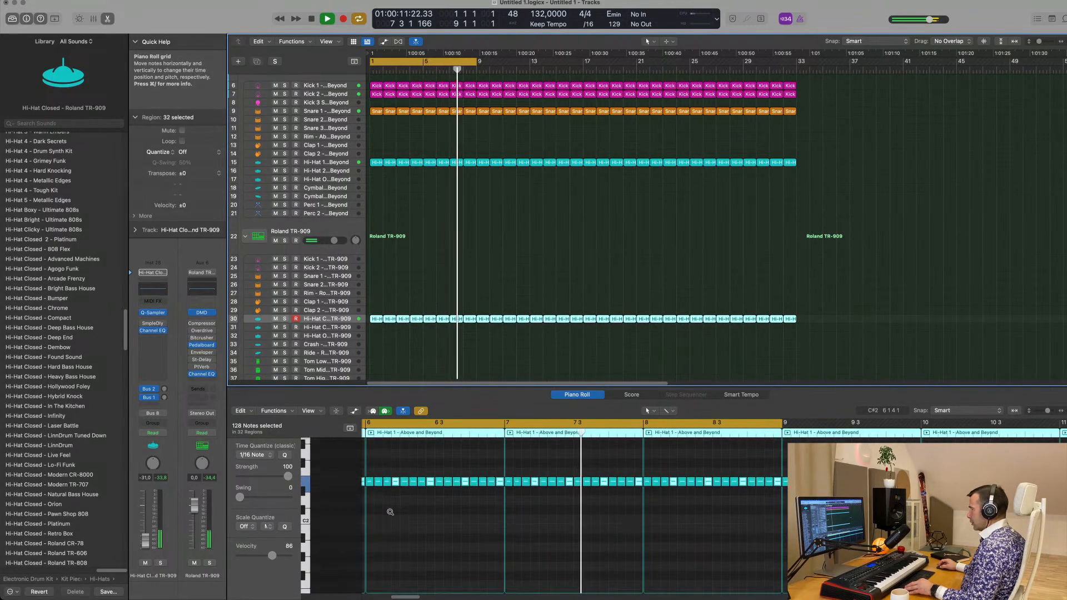
pyautogui.scroll(-3, 390, 514)
pyautogui.click(440, 513)
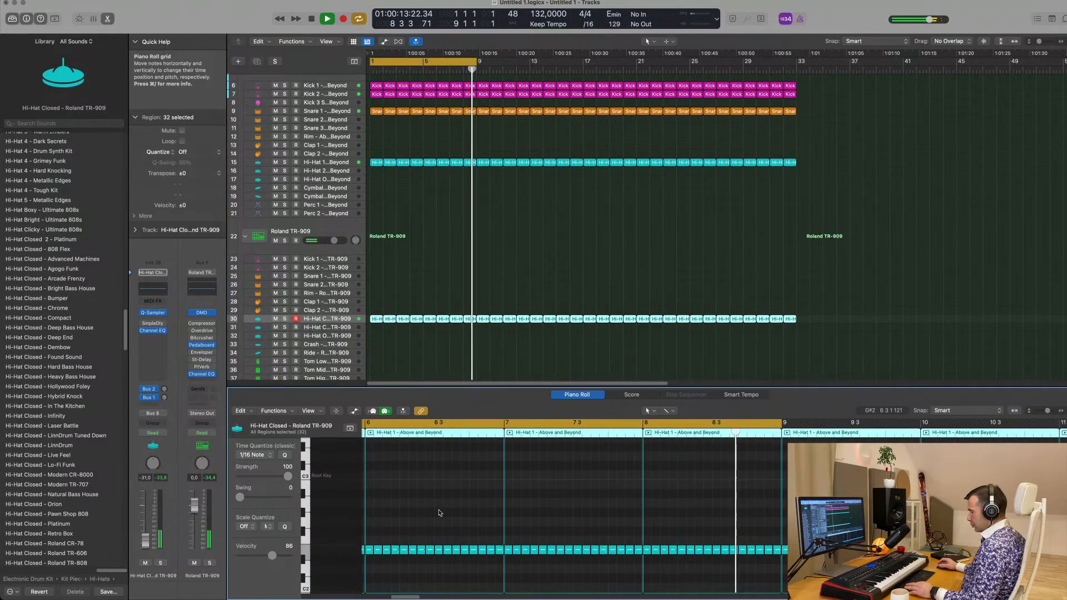
pyautogui.press('super+a')
pyautogui.hotkey('alt', 'shift', 'Up')
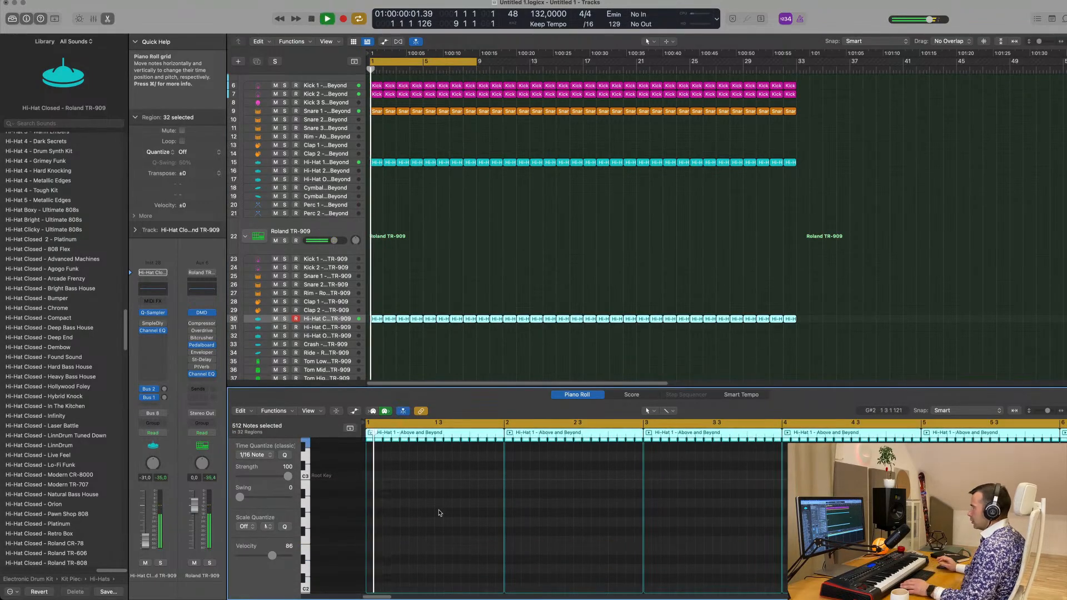
pyautogui.hotkey('alt', 'shift', 'Down')
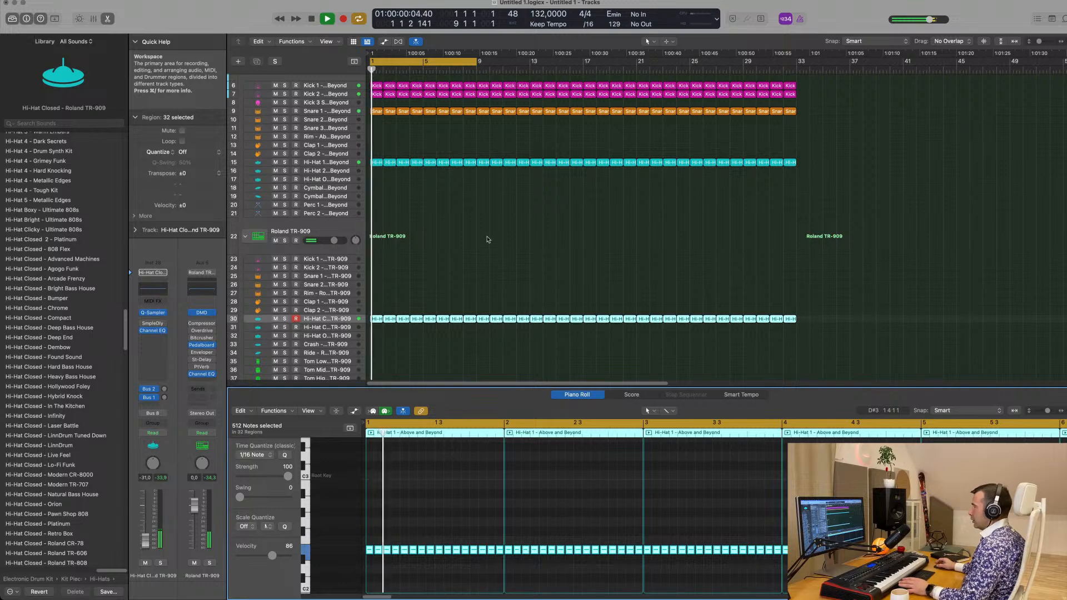
# Cut the closed hi-hat's lows below about 500 Hz with the Channel EQ's low cut and set the track volume to -31.0 dB
pyautogui.moveTo(150, 541); pyautogui.dragTo(143, 561)
pyautogui.press('space')
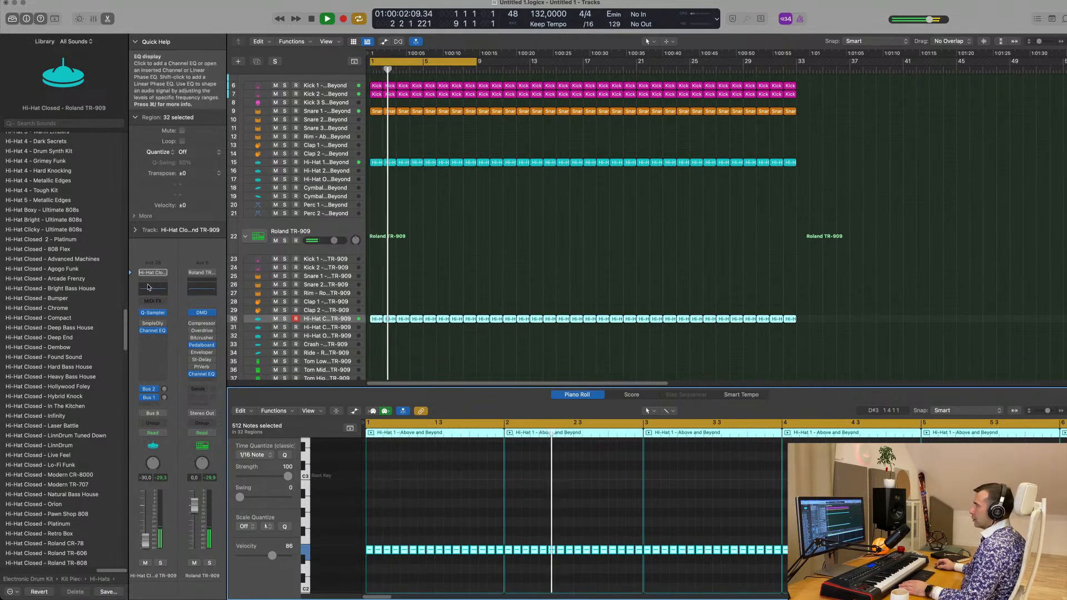
pyautogui.click(375, 151)
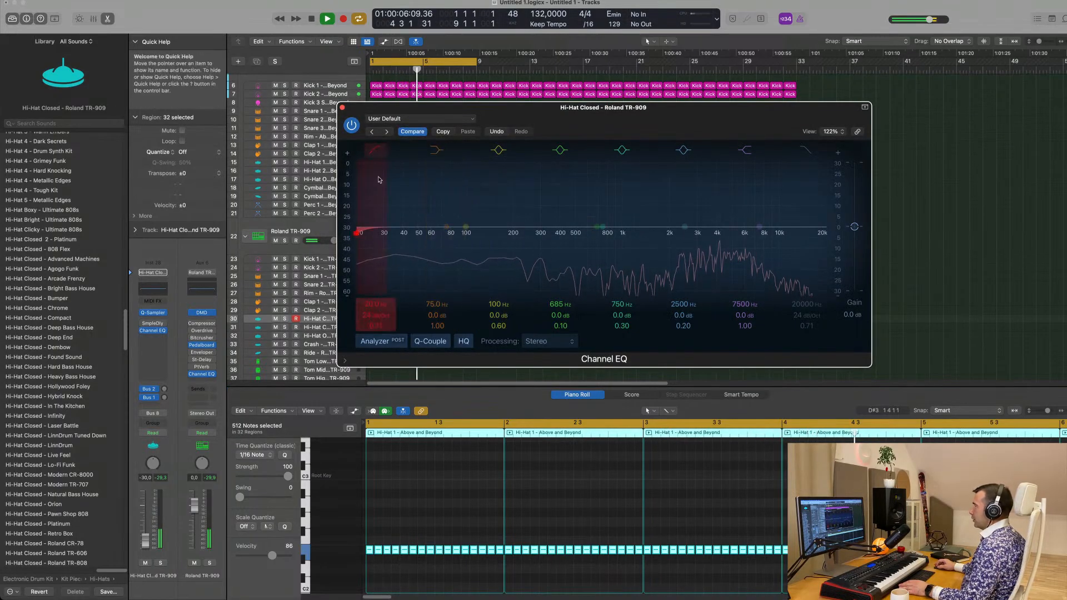
pyautogui.moveTo(368, 234); pyautogui.dragTo(584, 218)
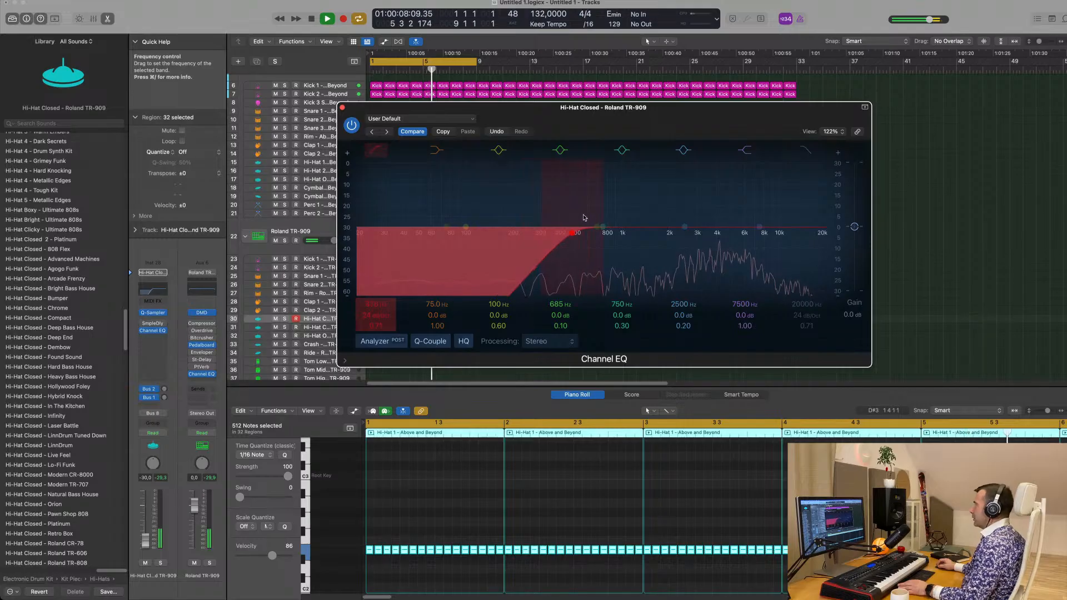
pyautogui.press('super+w')
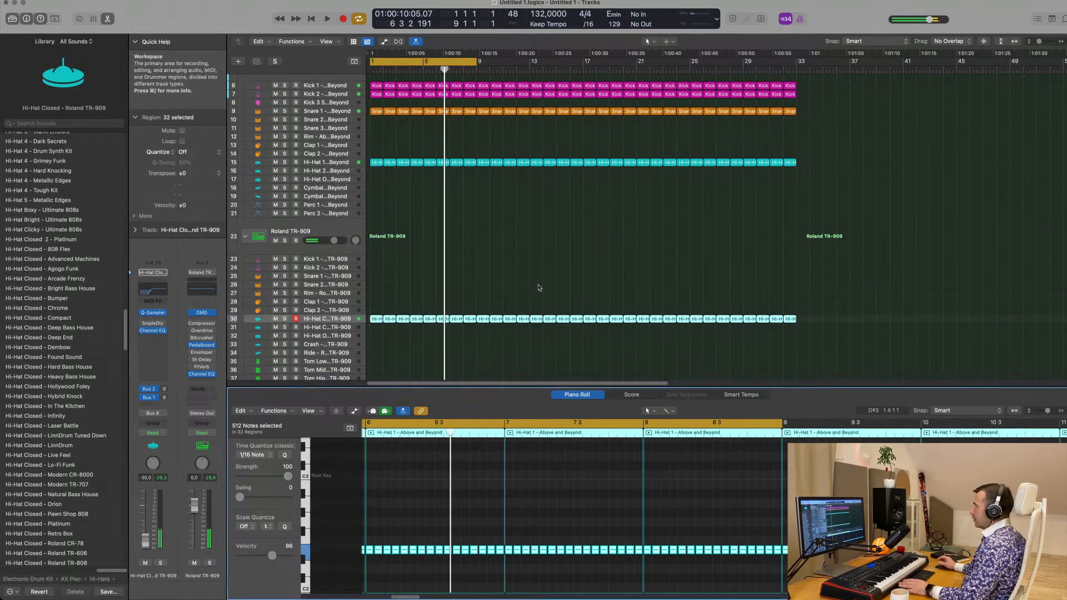
pyautogui.press('Return')
pyautogui.press('Return')
pyautogui.moveTo(145, 540); pyautogui.dragTo(146, 542)
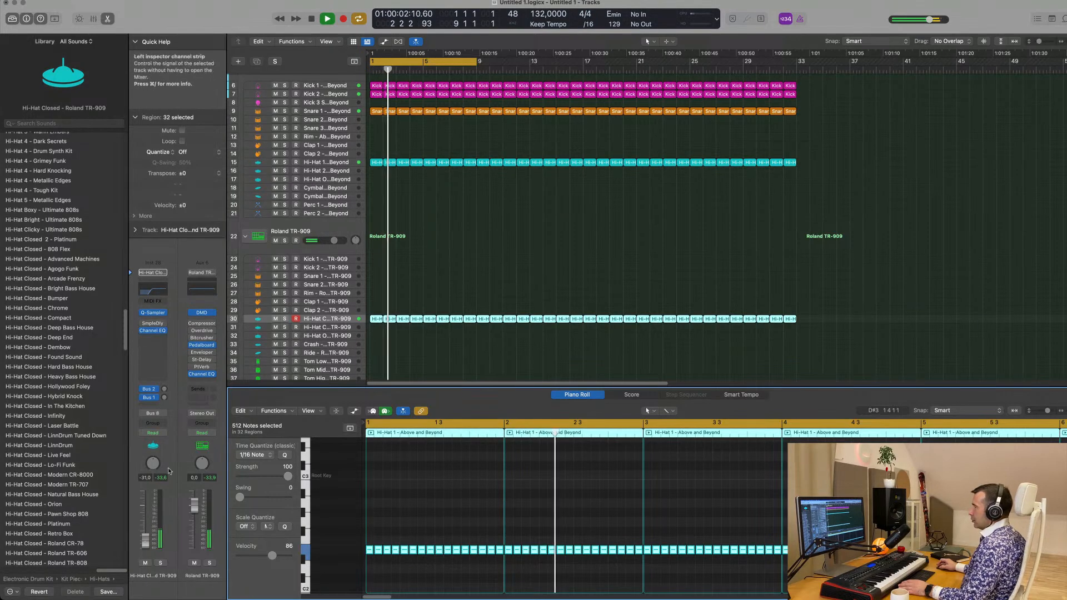
# Enable the Sample Delay on the TR-909 closed hi-hat track with a 10.0 ms left and 20.0 ms right delay
pyautogui.press('Return')
pyautogui.click(153, 324)
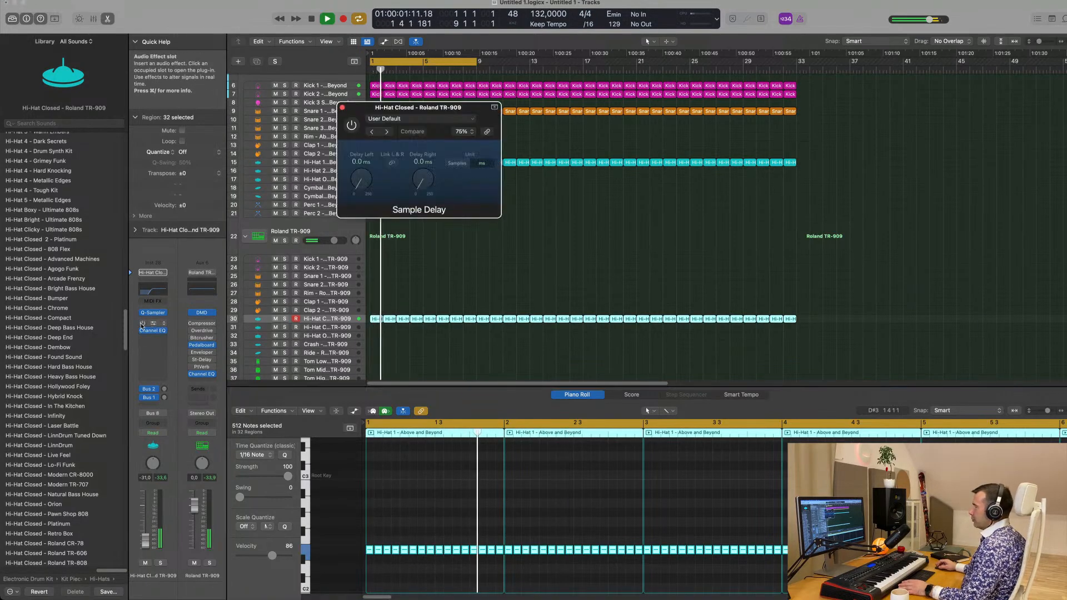
pyautogui.click(143, 324)
pyautogui.press('space')
pyautogui.doubleClick(359, 162)
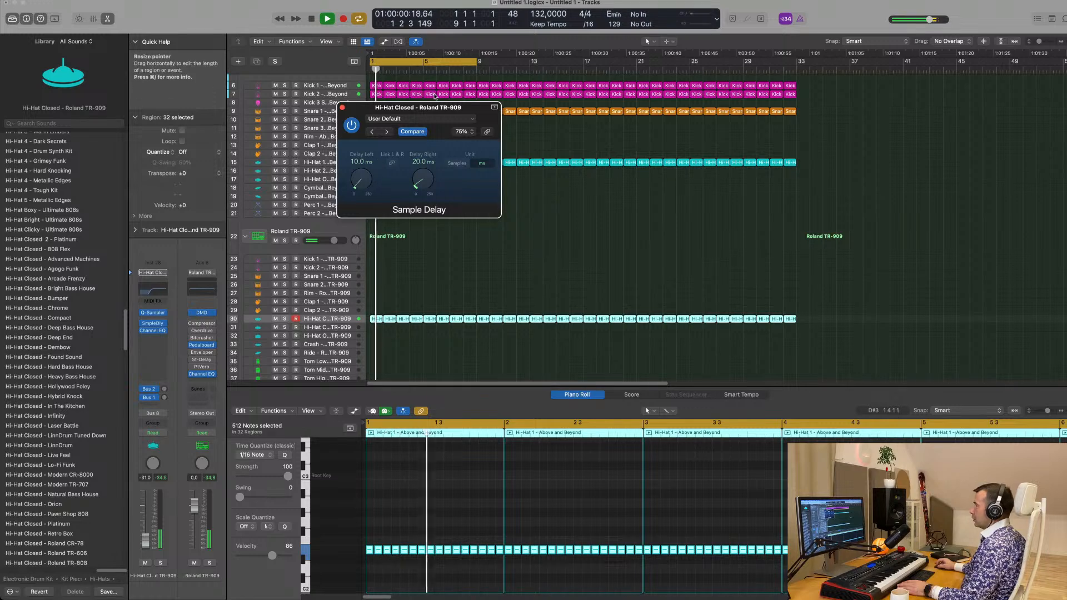
pyautogui.moveTo(440, 108); pyautogui.dragTo(610, 145)
# Compare the closed hi-hat with the Sample Delay bypassed and active during playback
pyautogui.press('space')
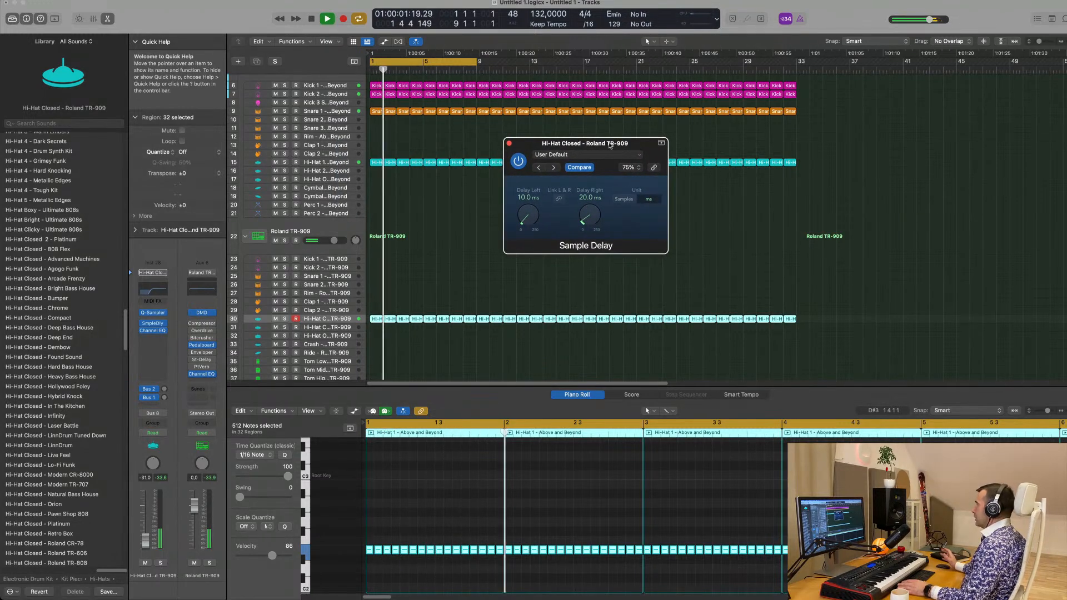
pyautogui.press('space')
pyautogui.press('space')
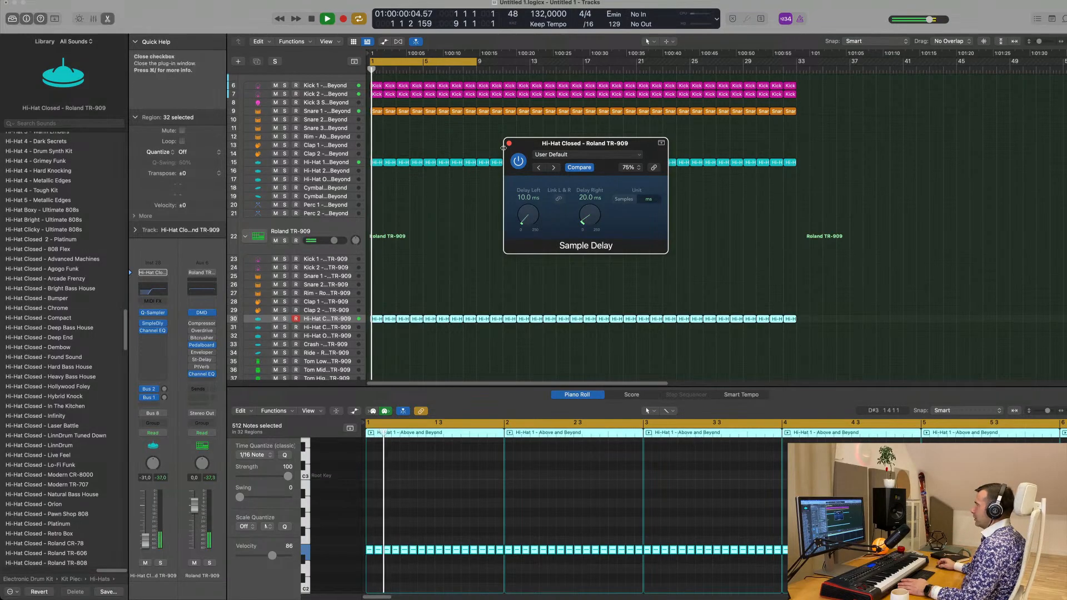
pyautogui.click(518, 162)
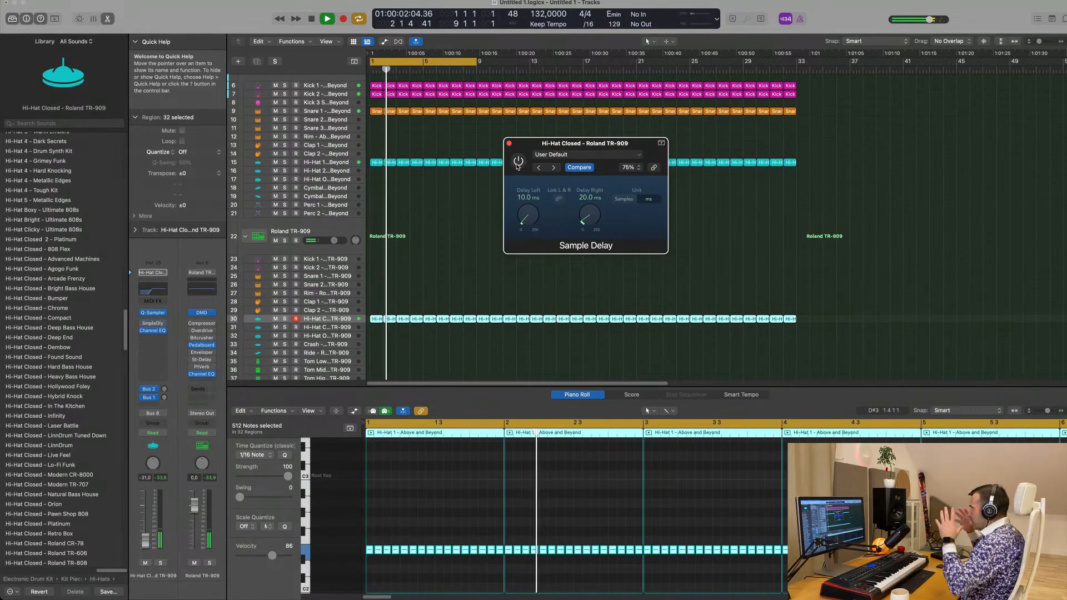
pyautogui.click(517, 162)
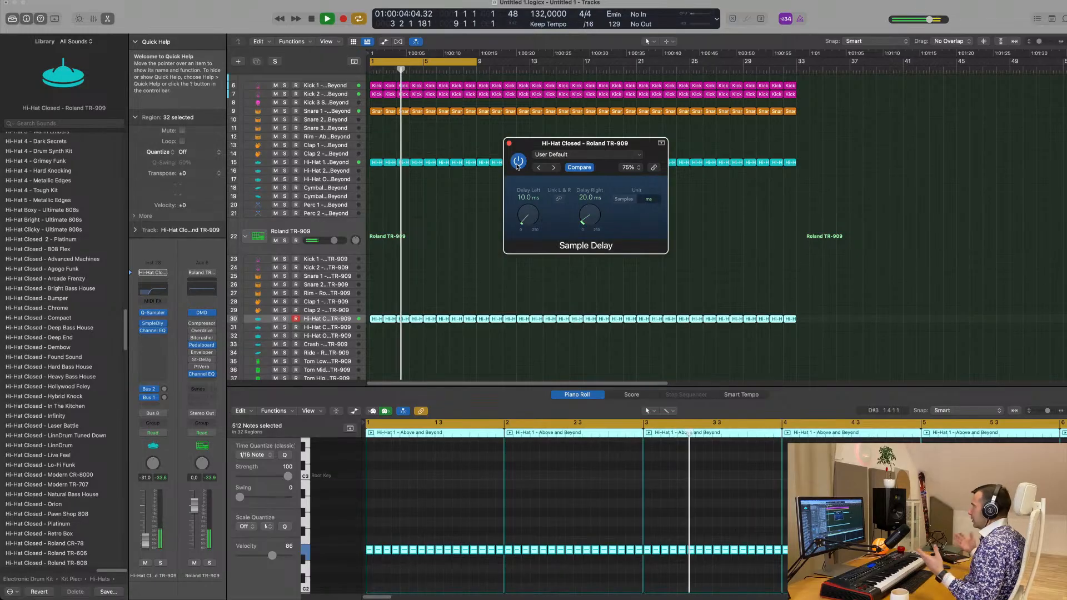
# Lower the TR-909 closed hi-hat track's volume to -37.0 dB and close the Sample Delay window
pyautogui.press('space')
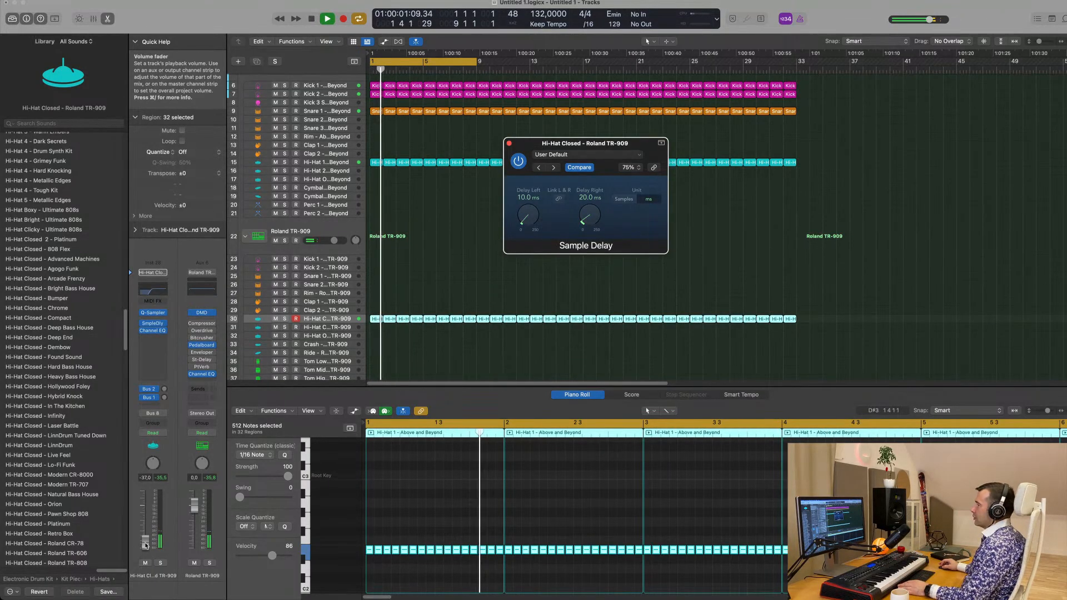
pyautogui.click(145, 545)
pyautogui.click(509, 144)
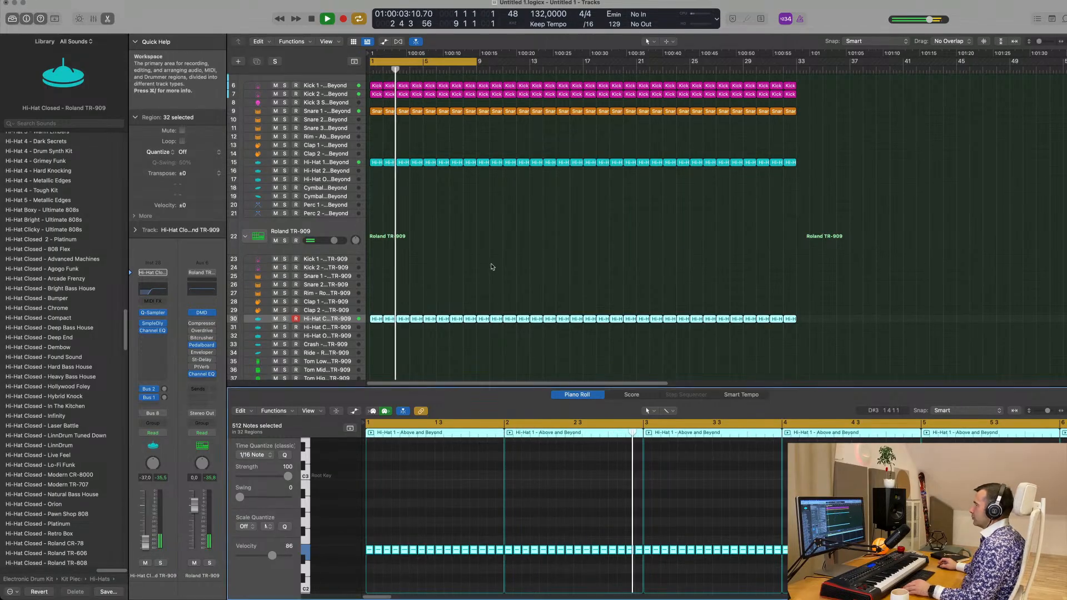
# Copy the first closed hi-hat region to the TR-909 Clap 1 track, keep only its first note and listen to it
pyautogui.scroll(1, 485, 280)
pyautogui.scroll(-1, 482, 282)
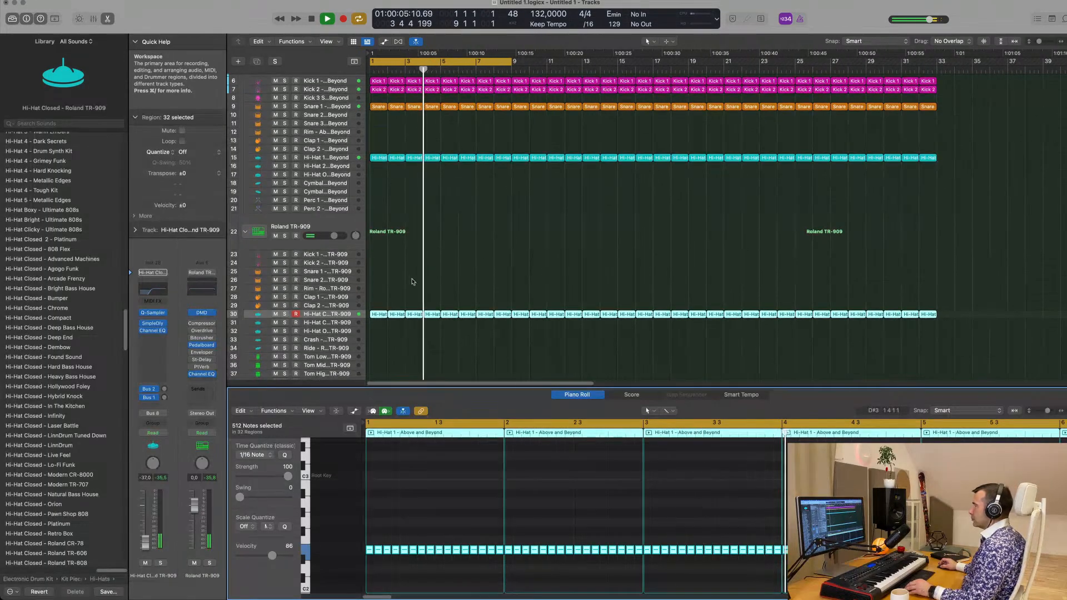
pyautogui.moveTo(378, 314); pyautogui.dragTo(378, 298)
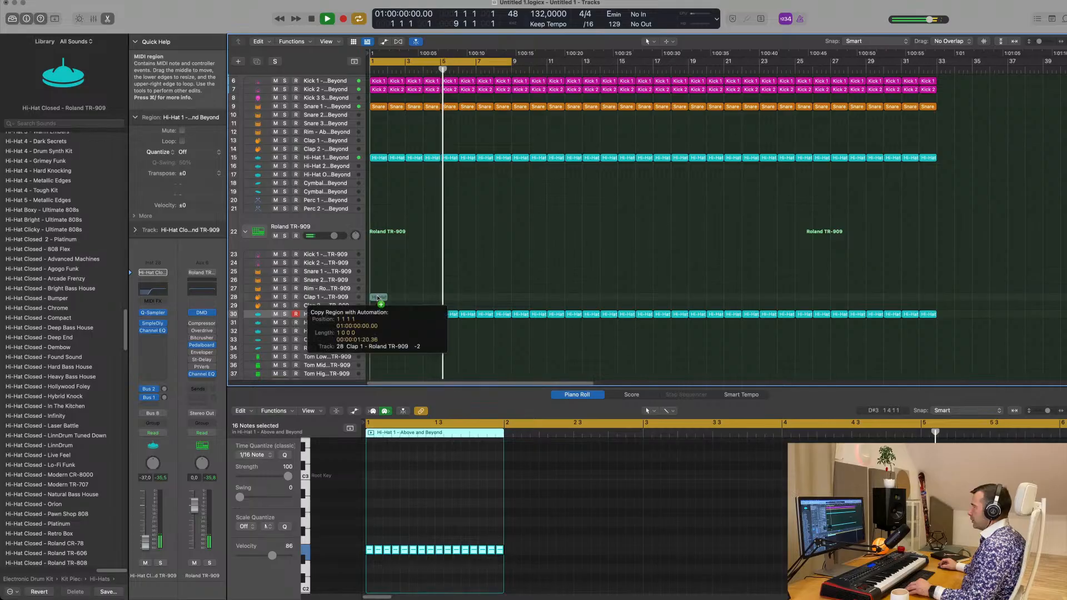
pyautogui.moveTo(377, 538); pyautogui.dragTo(540, 567)
pyautogui.press('Delete')
pyautogui.press('space')
pyautogui.press('space')
pyautogui.moveTo(445, 535); pyautogui.dragTo(361, 552)
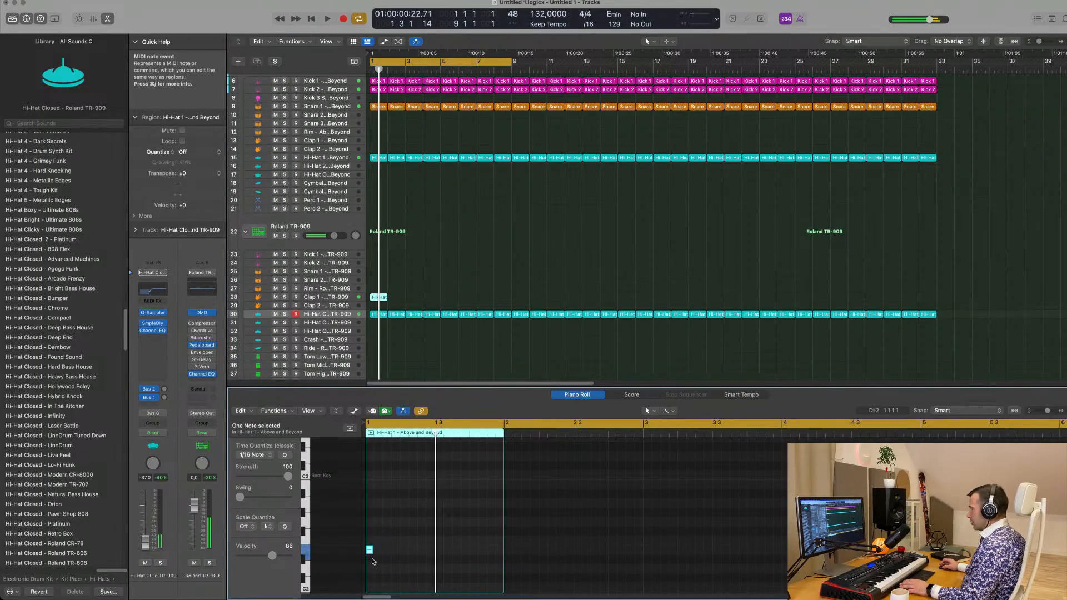
pyautogui.press('space')
pyautogui.press('space')
pyautogui.press('space')
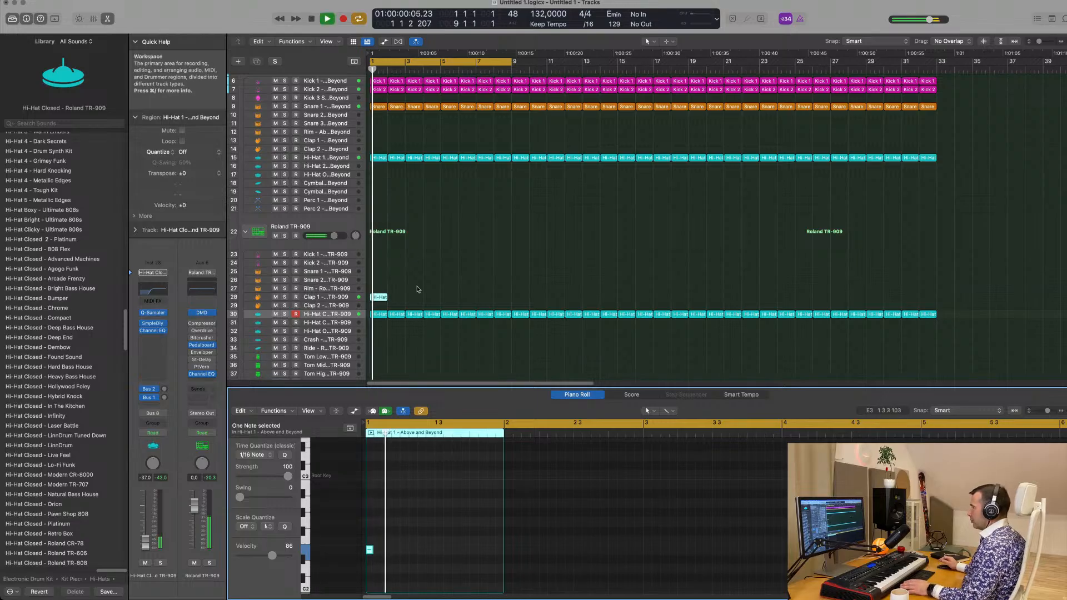
# Repeat the one-bar clap region along the TR-909 Clap 1 track up to bar 33 and play it back
pyautogui.click(351, 313)
pyautogui.moveTo(350, 310); pyautogui.dragTo(367, 298)
pyautogui.press('super+r')
pyautogui.press('super+r')
pyautogui.press('super+r')
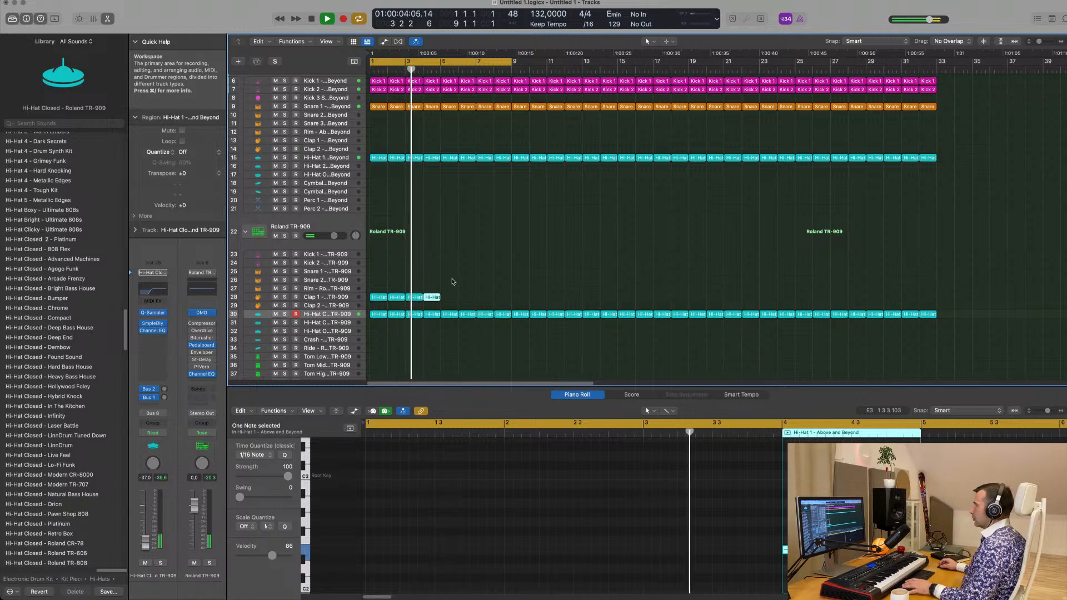
pyautogui.moveTo(449, 291); pyautogui.dragTo(380, 300)
pyautogui.press('super+r')
pyautogui.press('super+r')
pyautogui.press('super+r')
pyautogui.press('super+r')
pyautogui.press('super+r')
pyautogui.press('super+r')
pyautogui.press('super+r')
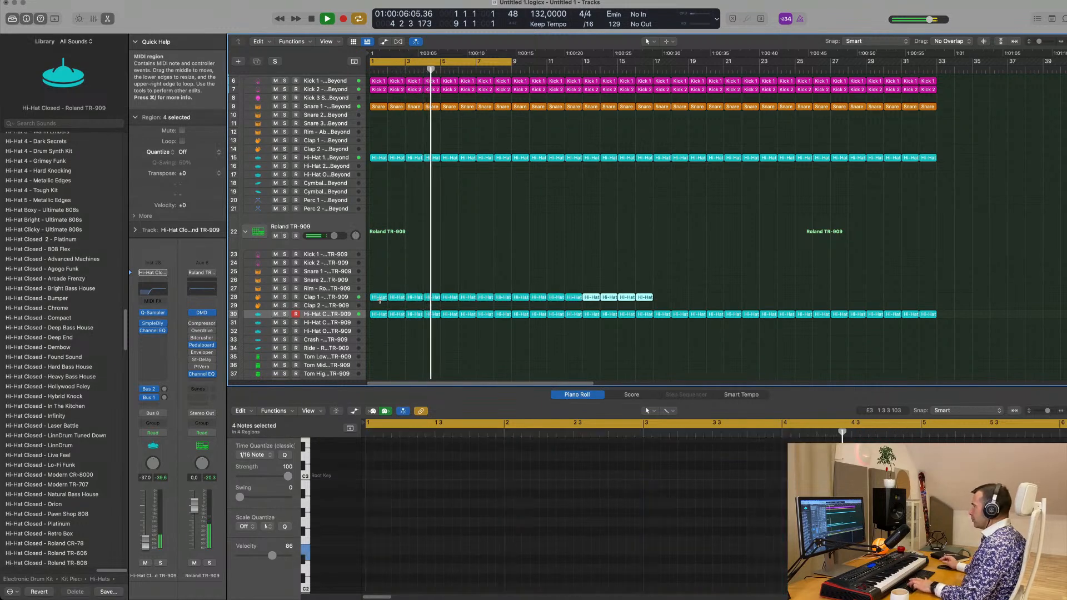
pyautogui.press('space')
pyautogui.press('space')
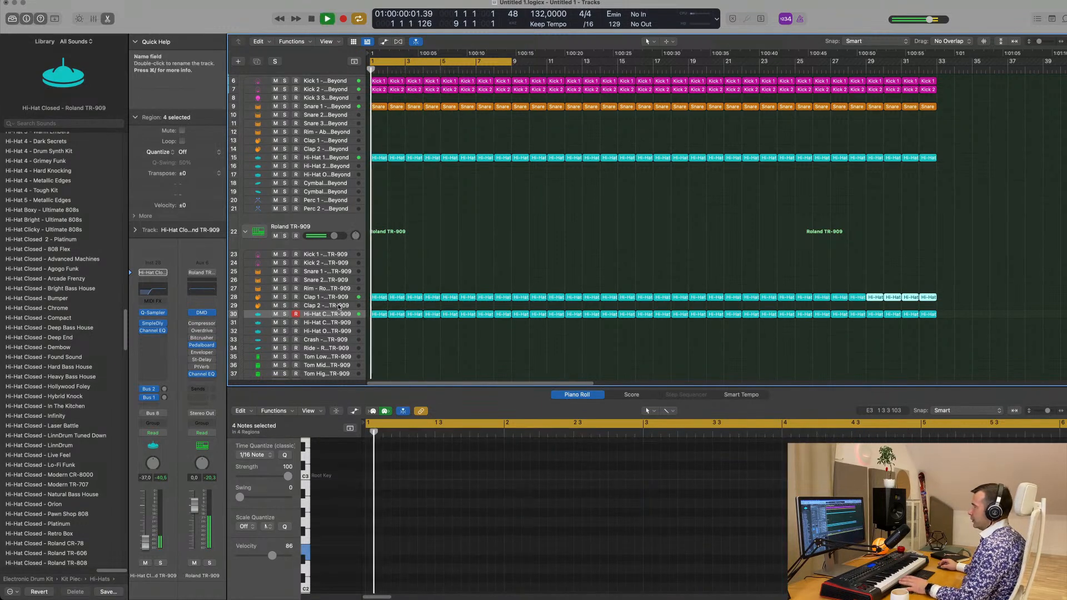
# Raise the TR-909 Clap 1 track's Bus 1 delay send to -8.5 dB and listen to the echo
pyautogui.click(338, 298)
pyautogui.press('space')
pyautogui.press('space')
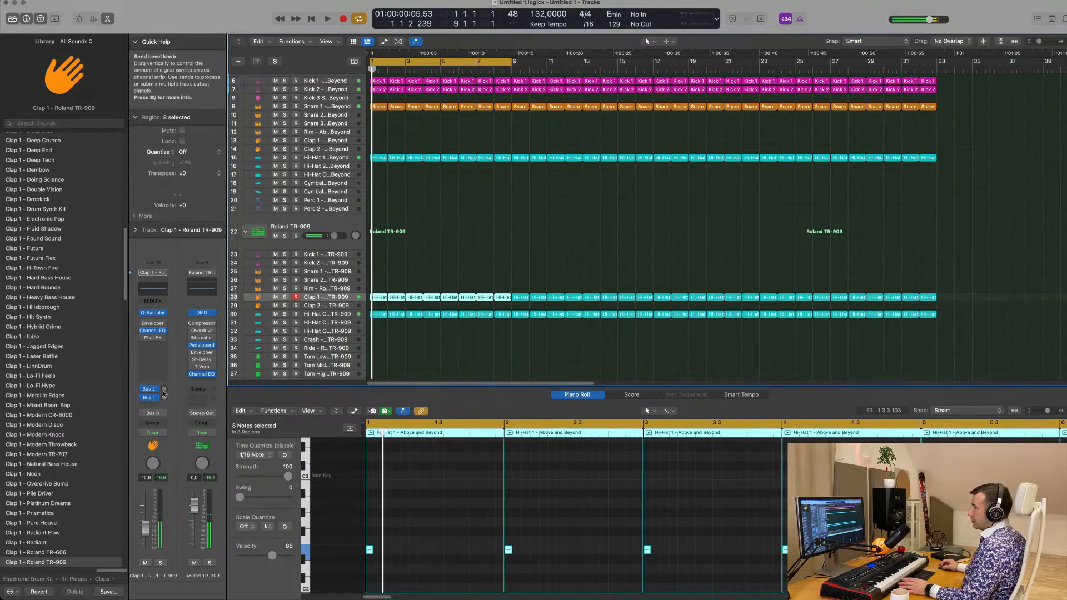
pyautogui.click(164, 390)
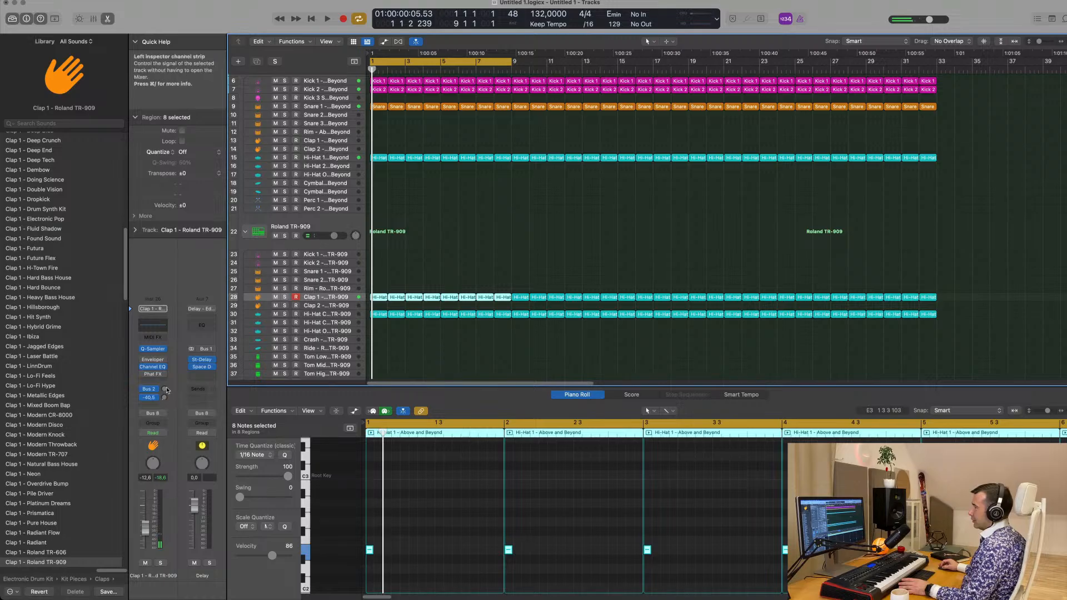
pyautogui.moveTo(164, 400); pyautogui.dragTo(164, 398)
pyautogui.press('space')
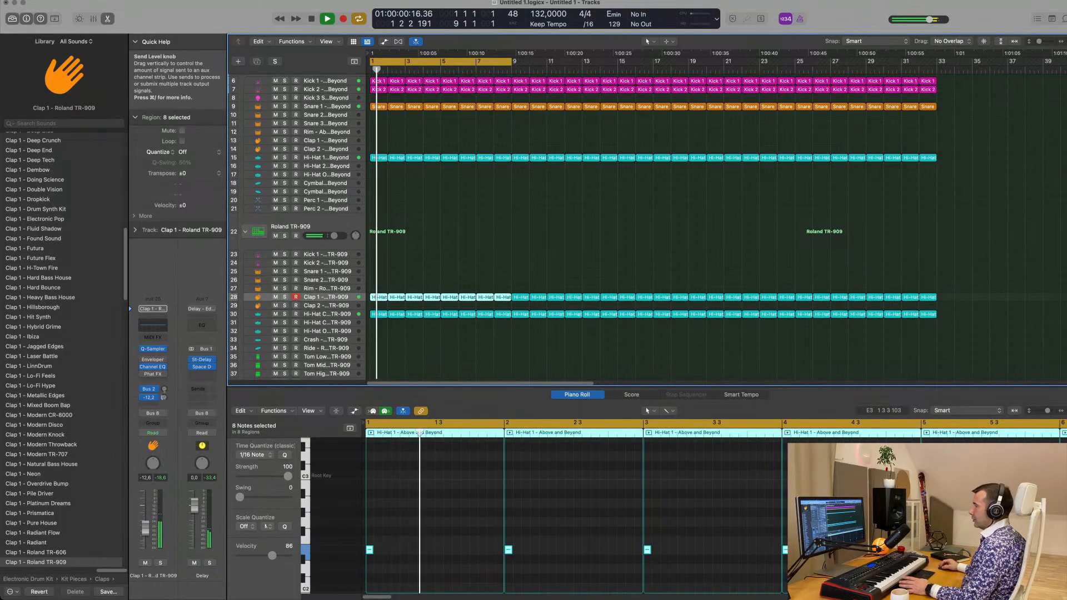
pyautogui.press('space')
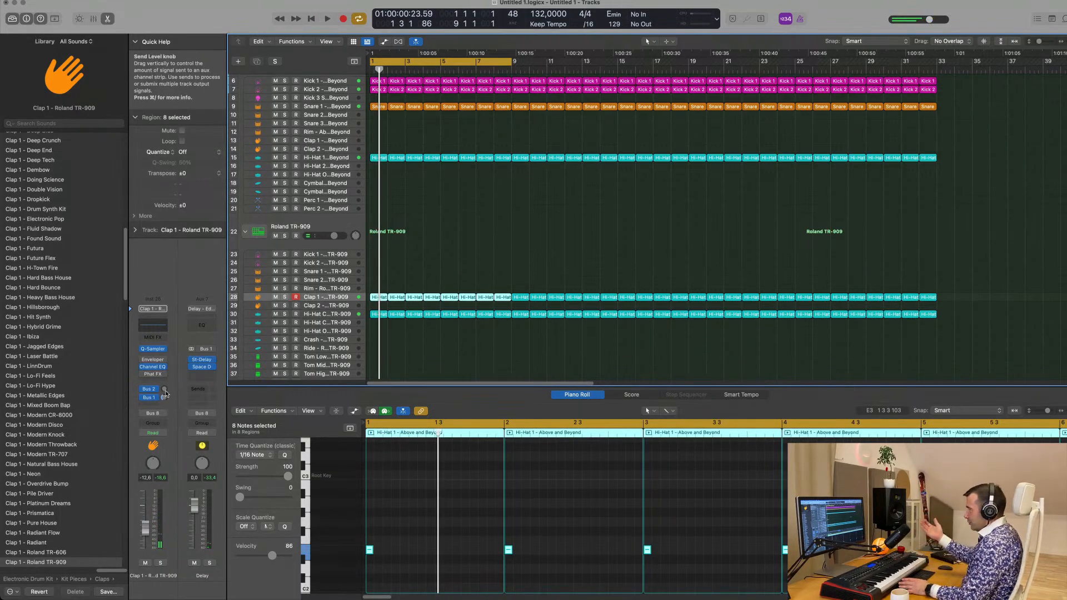
pyautogui.moveTo(165, 392); pyautogui.dragTo(162, 406)
pyautogui.press('space')
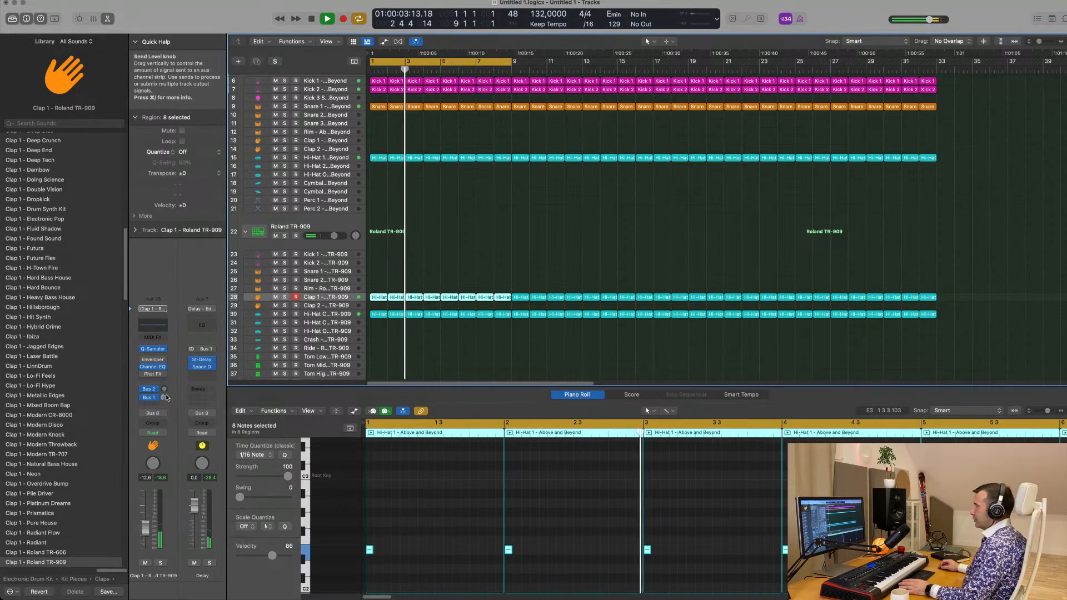
pyautogui.press('space')
# Play the full arrangement and compare it with the Deep Atmospheric track muted and unmuted
pyautogui.click(504, 244)
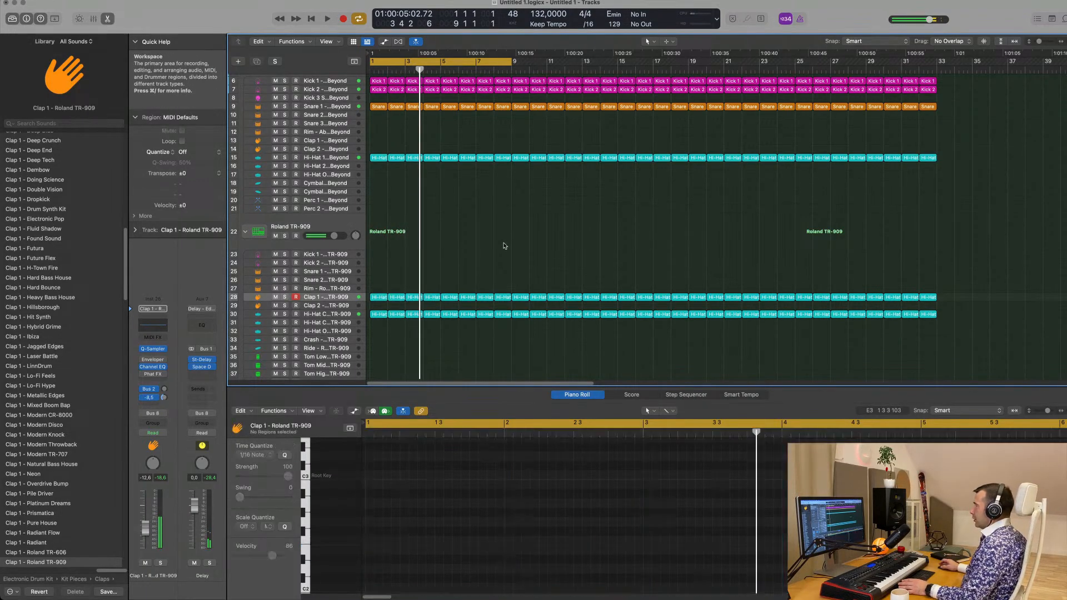
pyautogui.scroll(5, 506, 252)
pyautogui.scroll(-3, 508, 301)
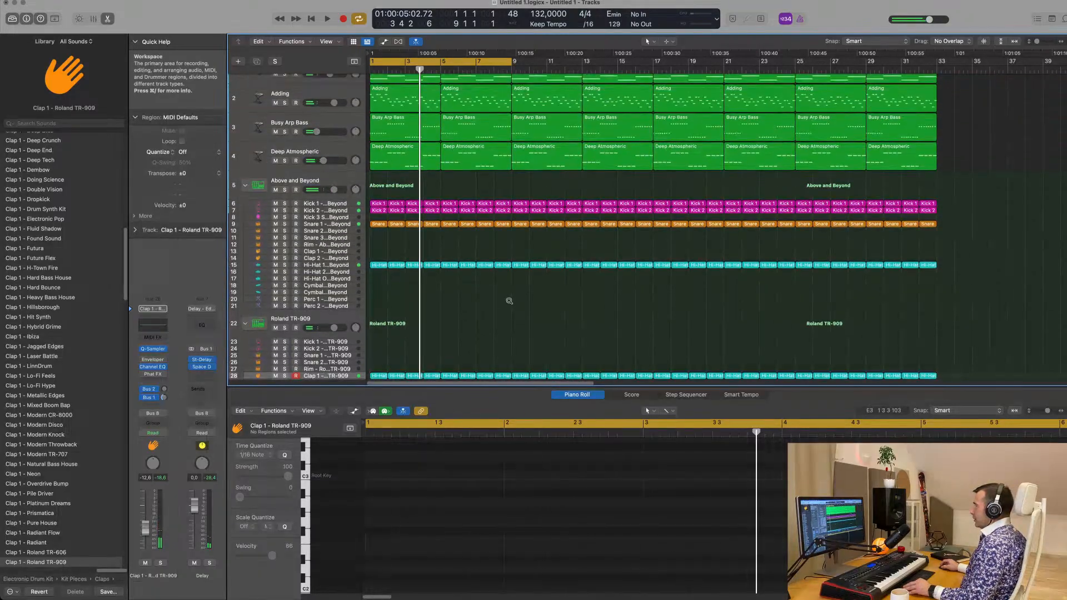
pyautogui.press('space')
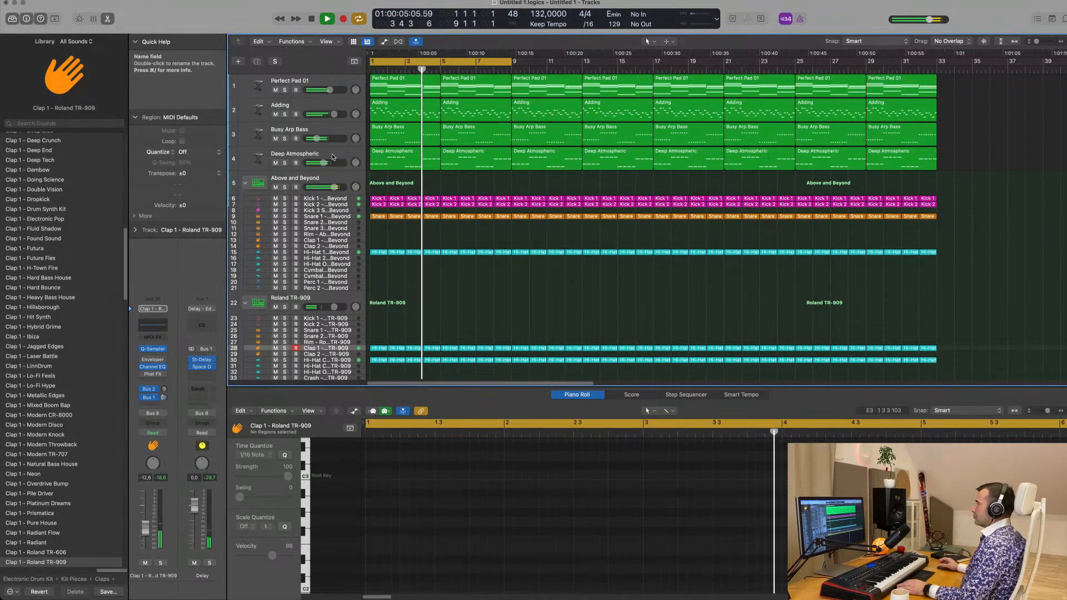
pyautogui.click(332, 158)
pyautogui.click(144, 564)
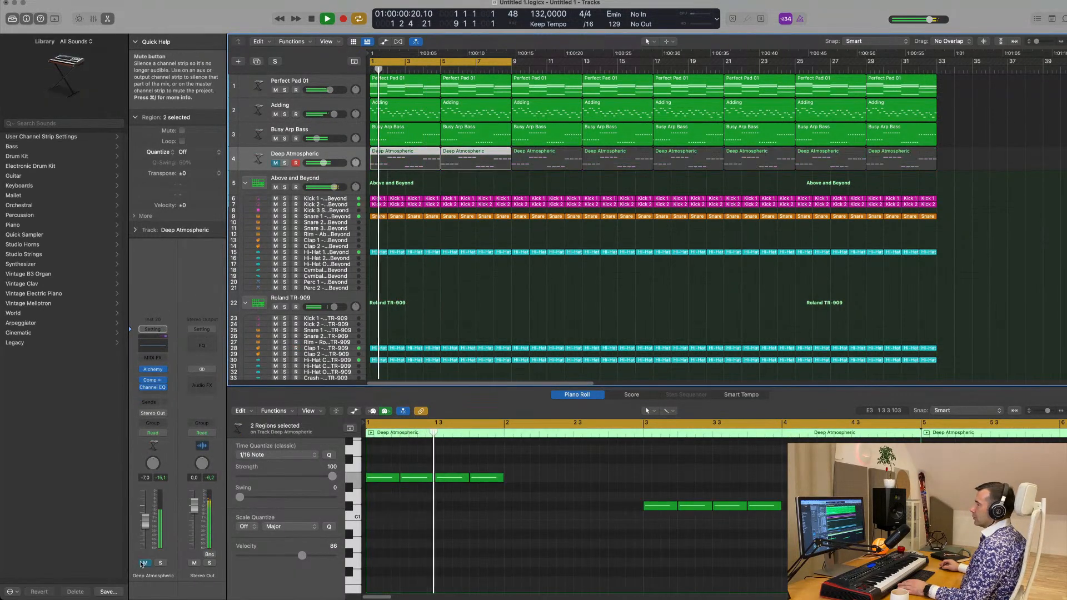
pyautogui.click(143, 564)
pyautogui.press('Return')
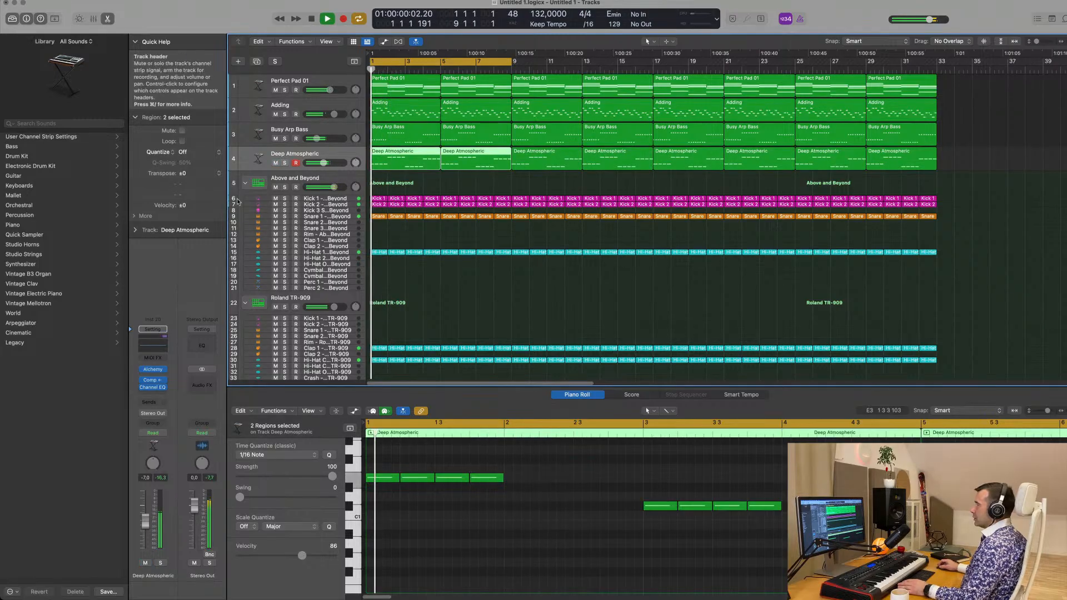
# Lower the Busy Arp Bass track's volume slightly and mute the Adding track while the arrangement plays
pyautogui.moveTo(317, 139); pyautogui.dragTo(315, 140)
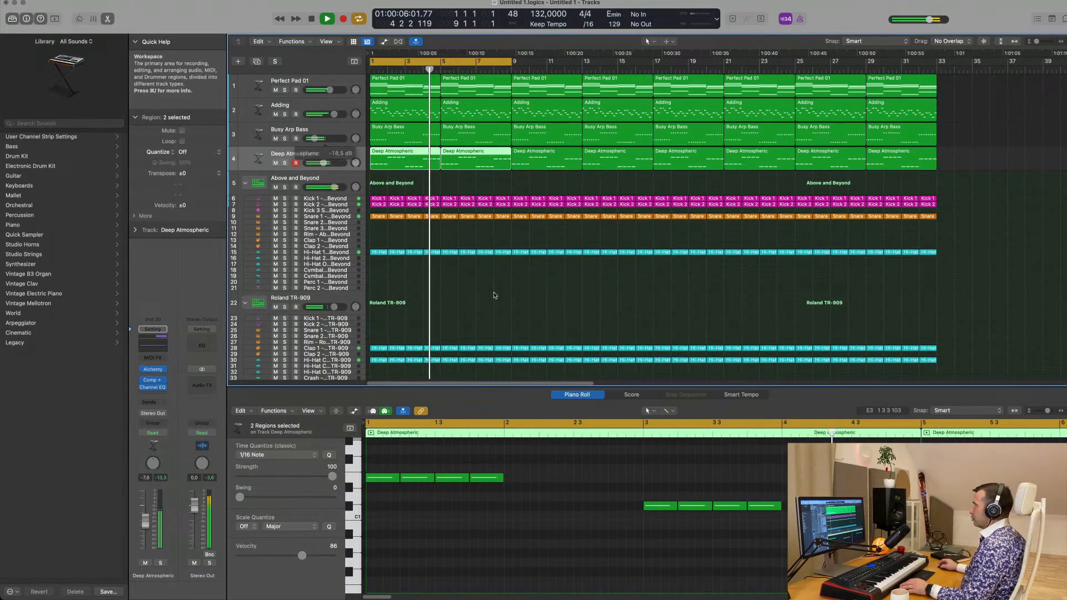
pyautogui.scroll(1, 444, 228)
pyautogui.click(275, 115)
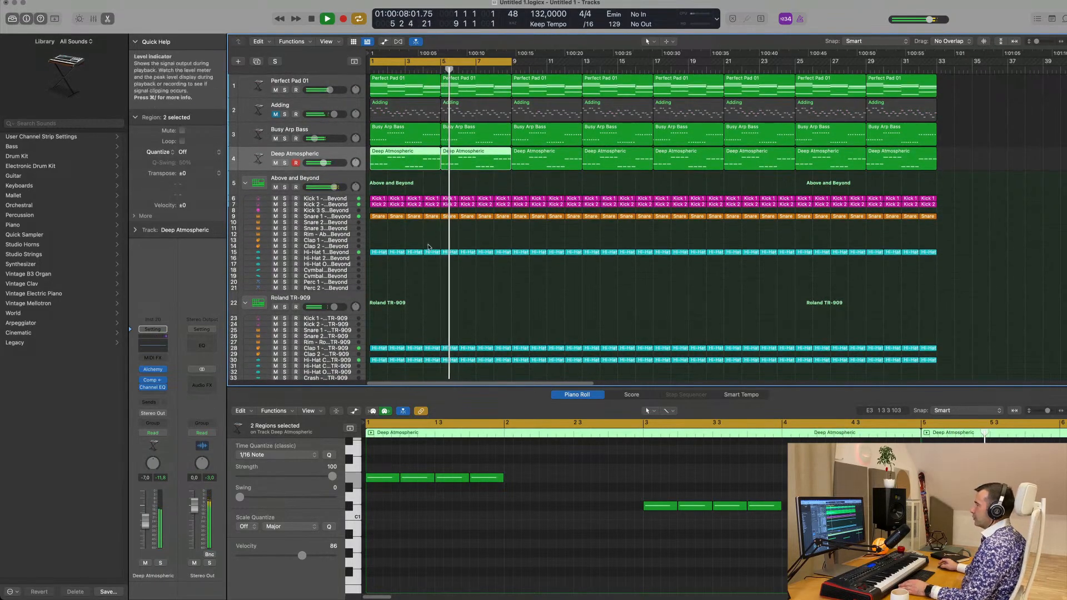
# Duplicate the Perfect Pad 01 track without its regions and select the empty copy
pyautogui.click(346, 102)
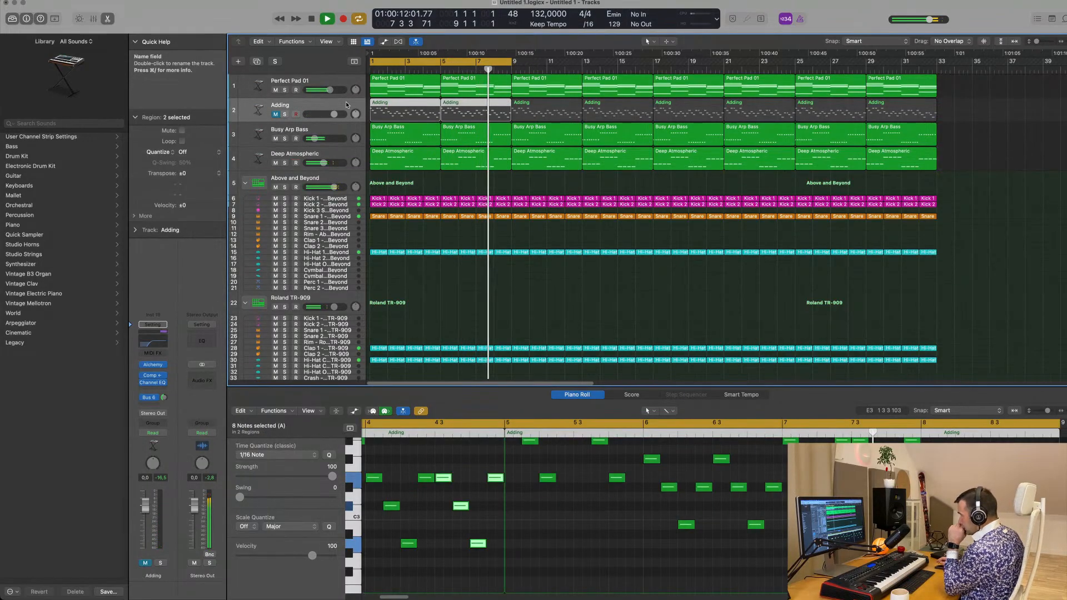
pyautogui.click(358, 83)
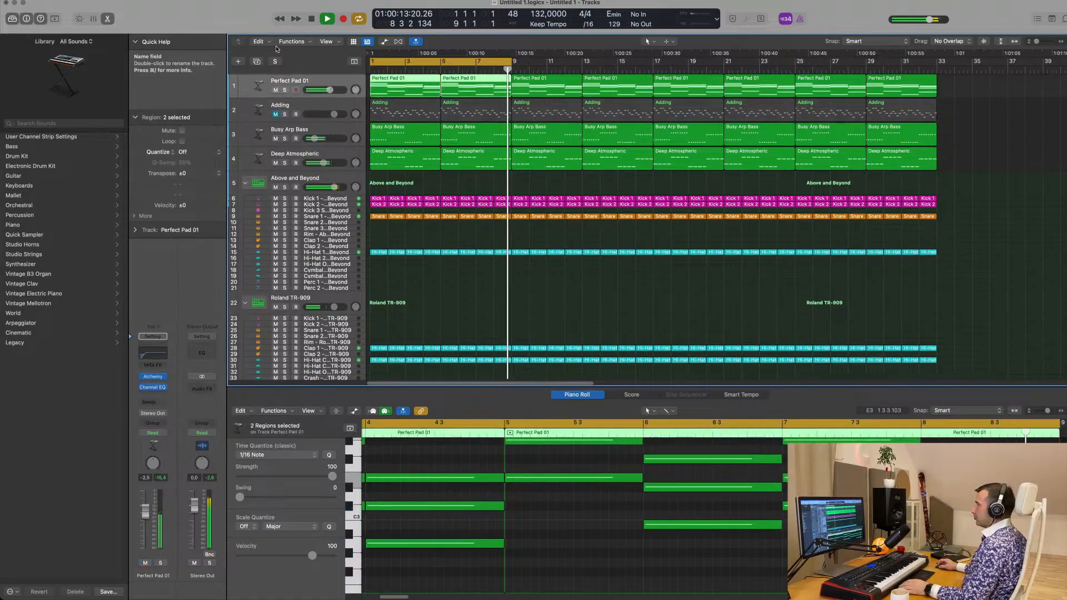
pyautogui.click(257, 62)
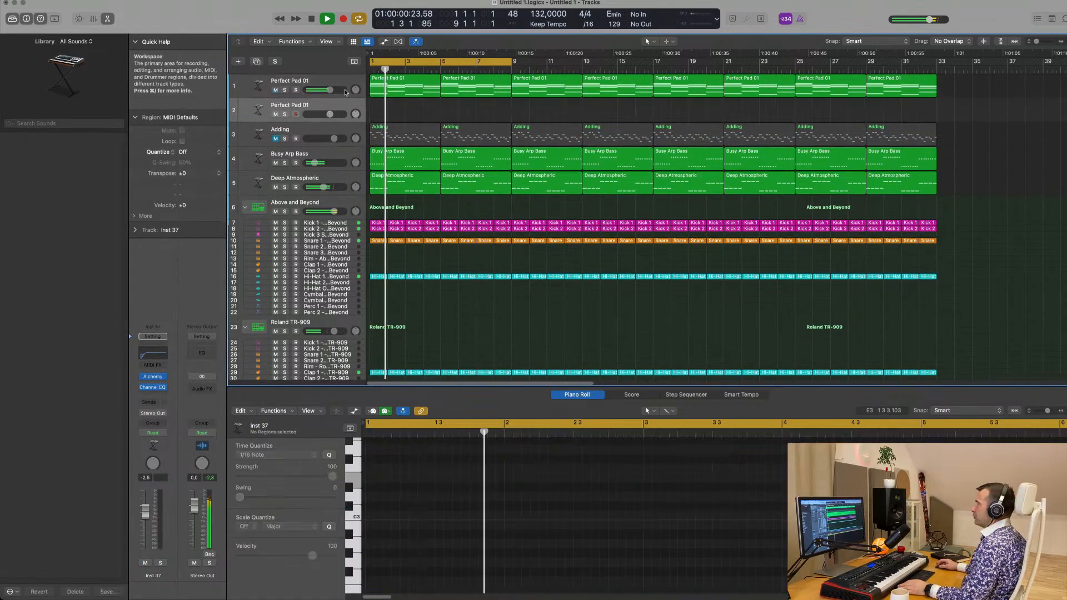
pyautogui.click(406, 79)
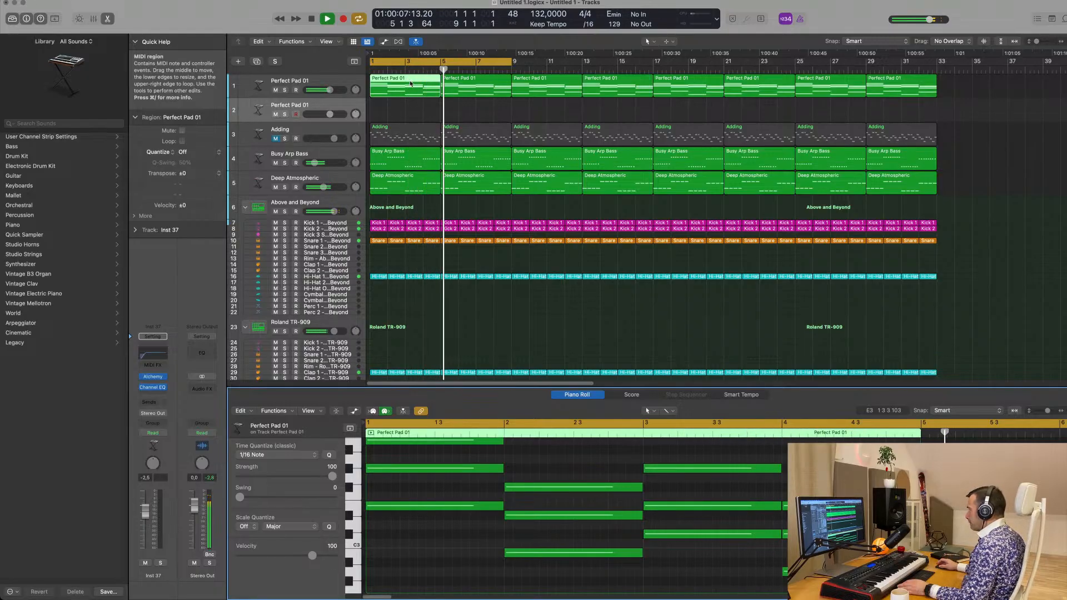
pyautogui.click(303, 106)
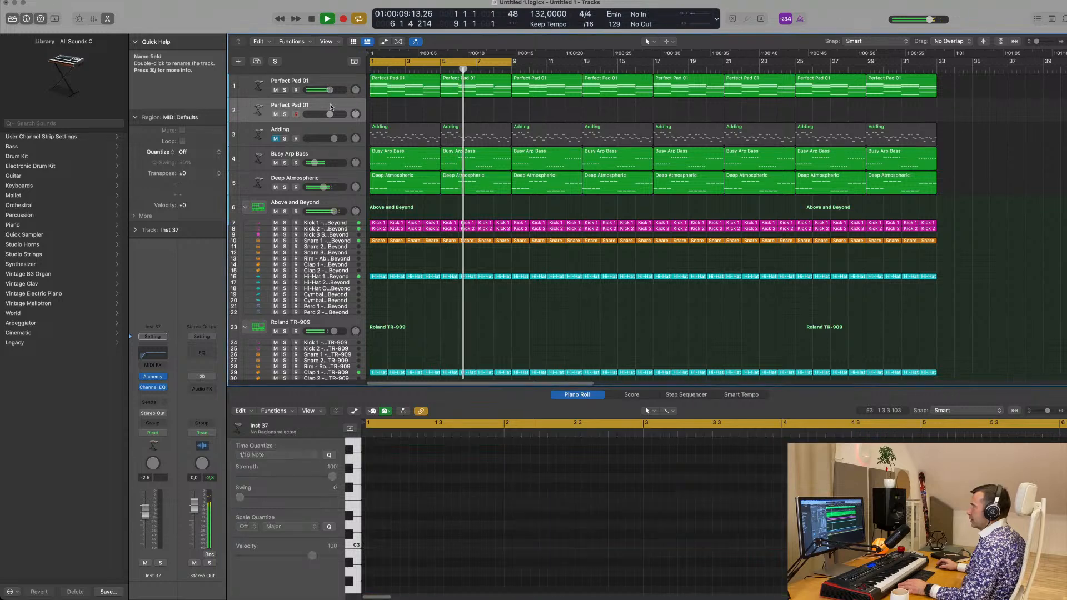
# Replace the copied track's Alchemy instrument with a stereo Sampler and load the Yamaha Grand Piano preset from Acoustic Pianos
pyautogui.click(165, 377)
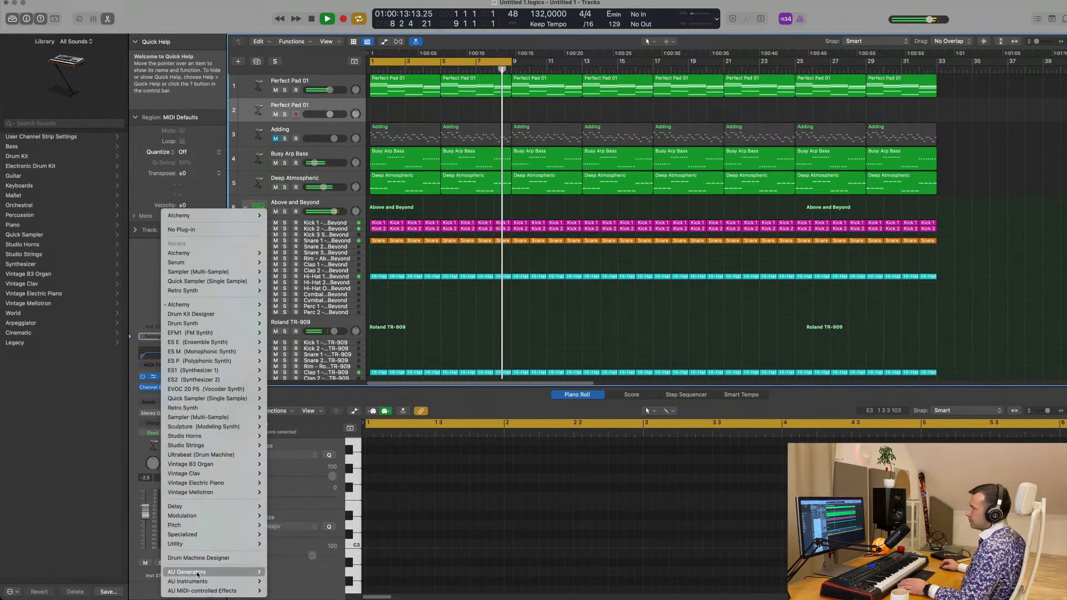
pyautogui.moveTo(220, 417)
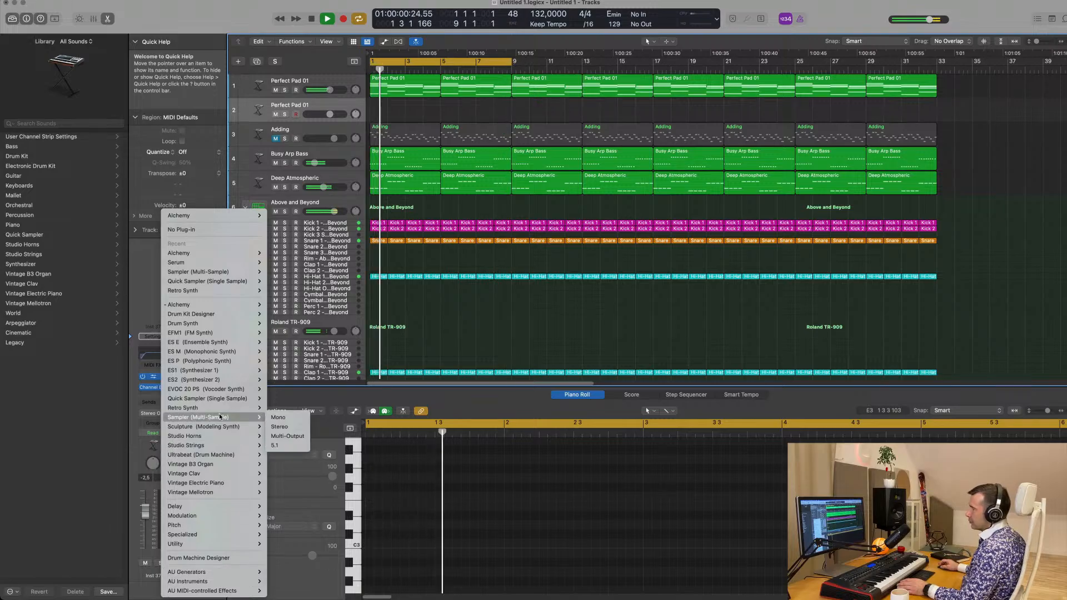
pyautogui.click(282, 427)
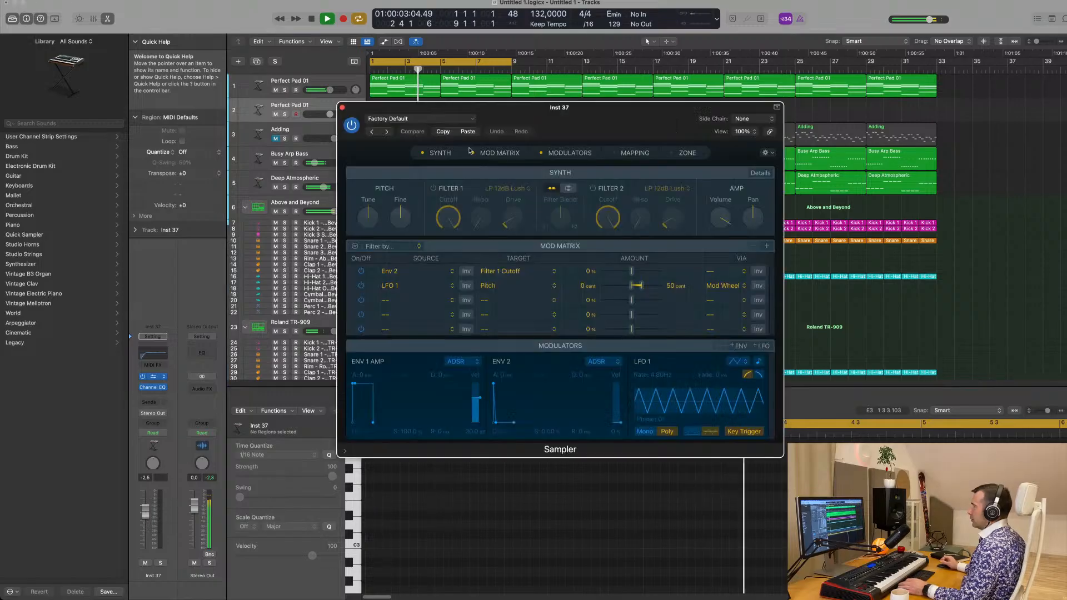
pyautogui.click(431, 119)
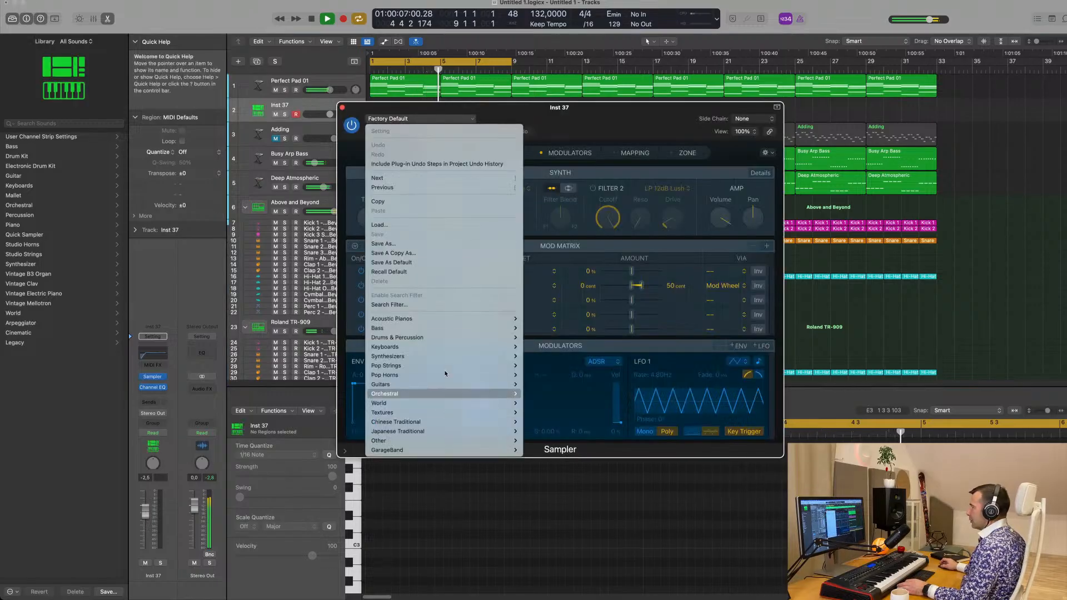
pyautogui.moveTo(472, 319)
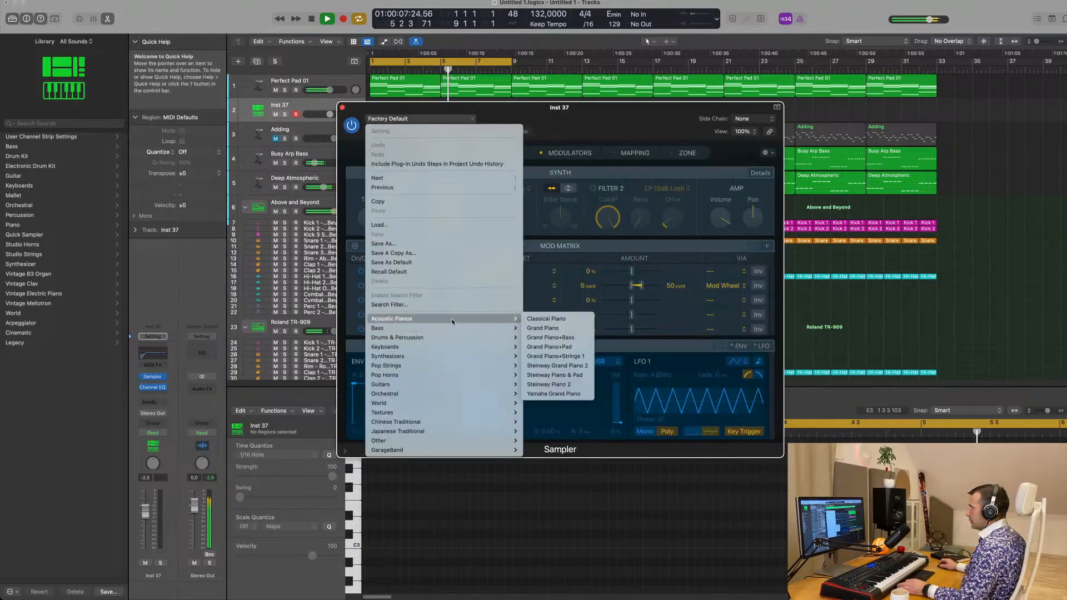
pyautogui.click(566, 394)
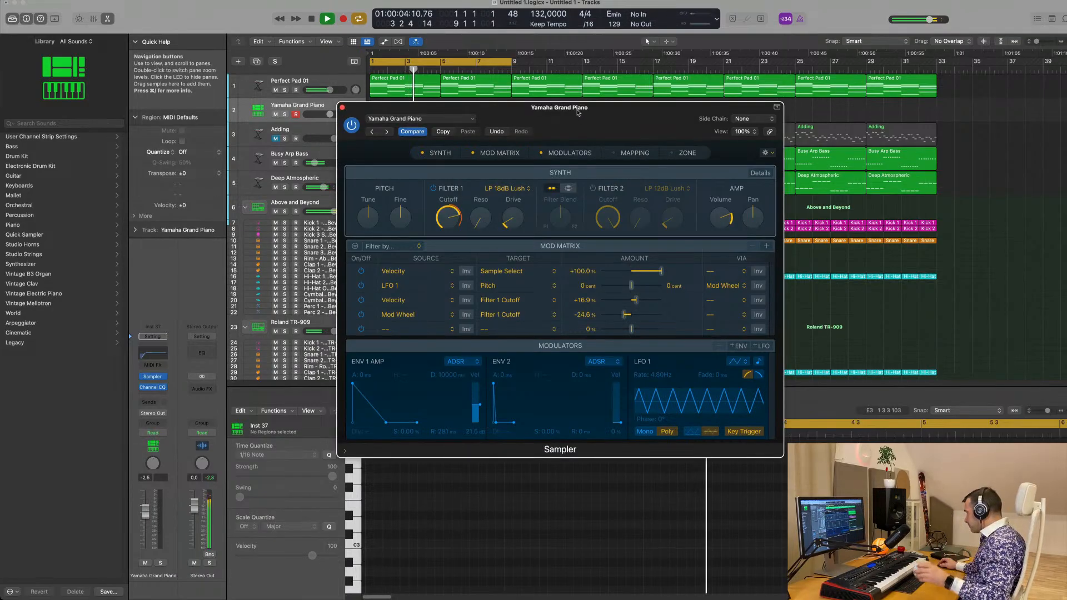
pyautogui.moveTo(578, 113); pyautogui.dragTo(716, 174)
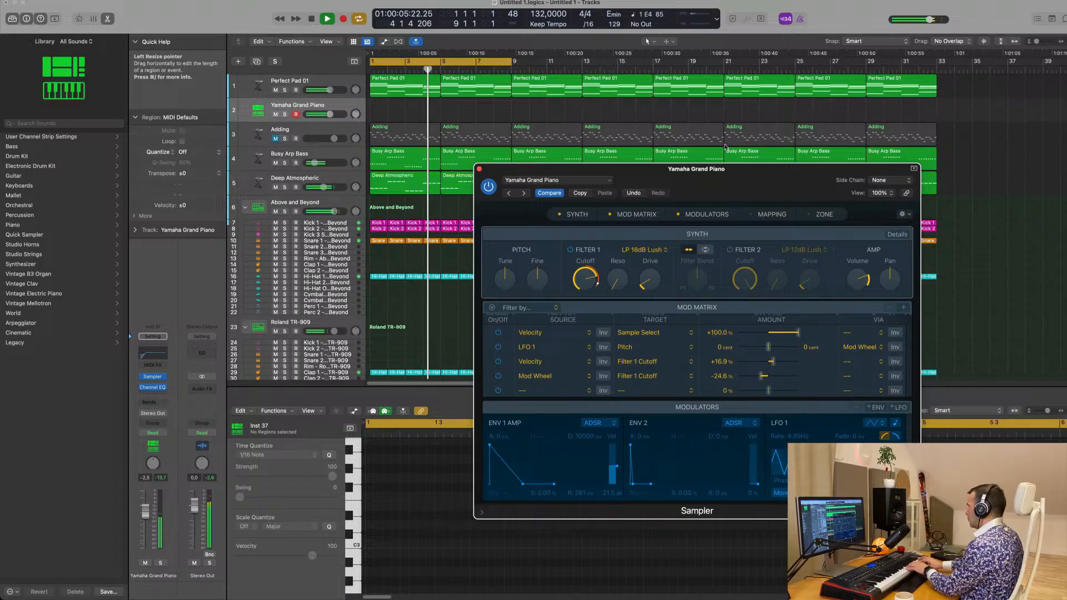
# Add a Bus 6 send to the Yamaha Grand Piano track, raise its level, and extend the cycle range to bar 33
pyautogui.click(153, 402)
pyautogui.moveTo(155, 417)
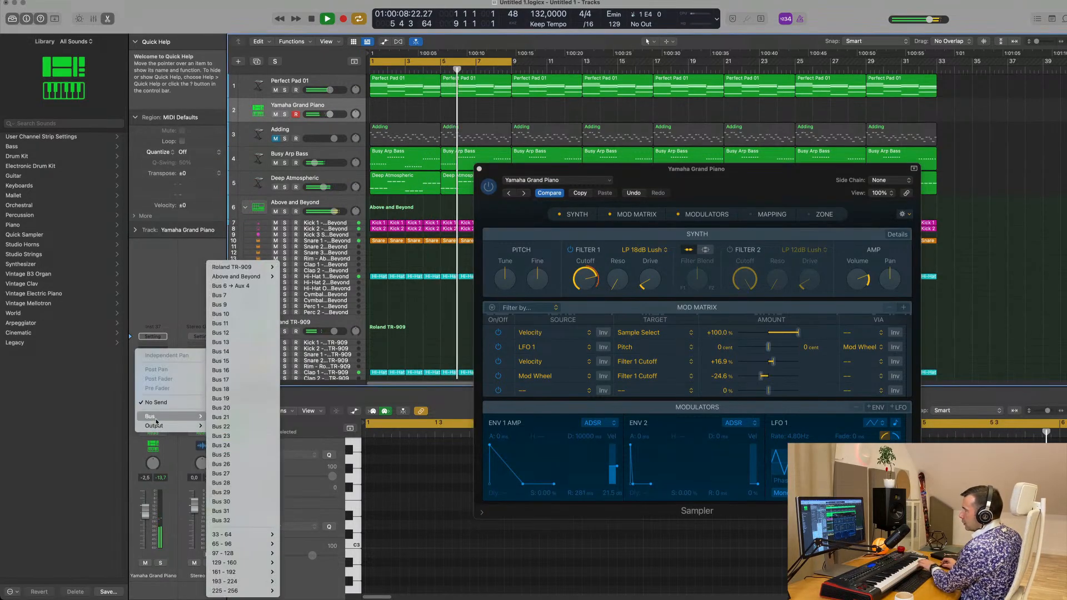
pyautogui.click(245, 286)
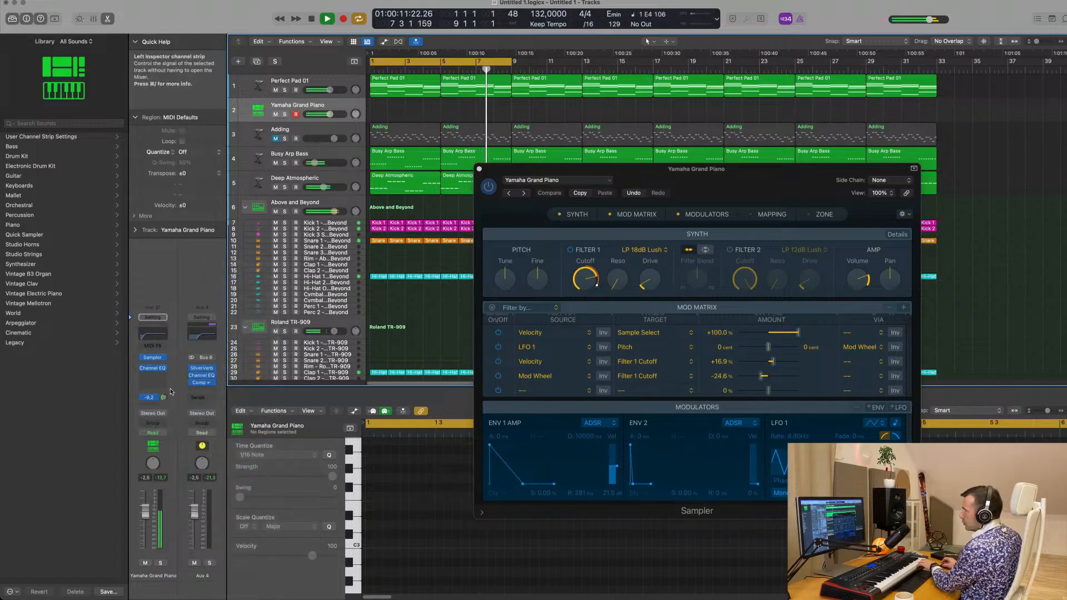
pyautogui.moveTo(165, 398); pyautogui.dragTo(166, 399)
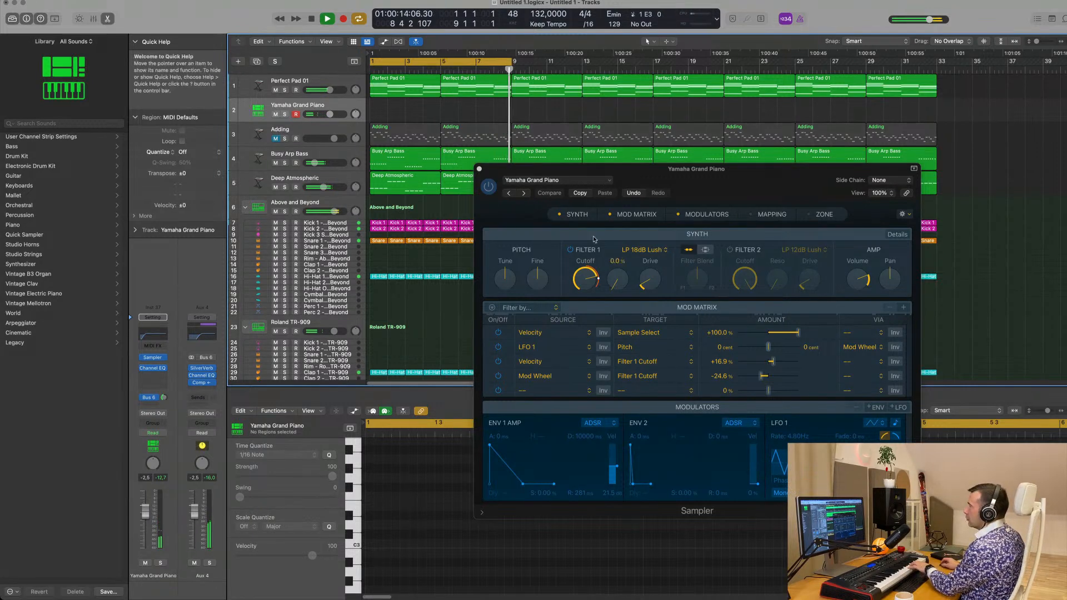
pyautogui.moveTo(514, 62); pyautogui.dragTo(938, 74)
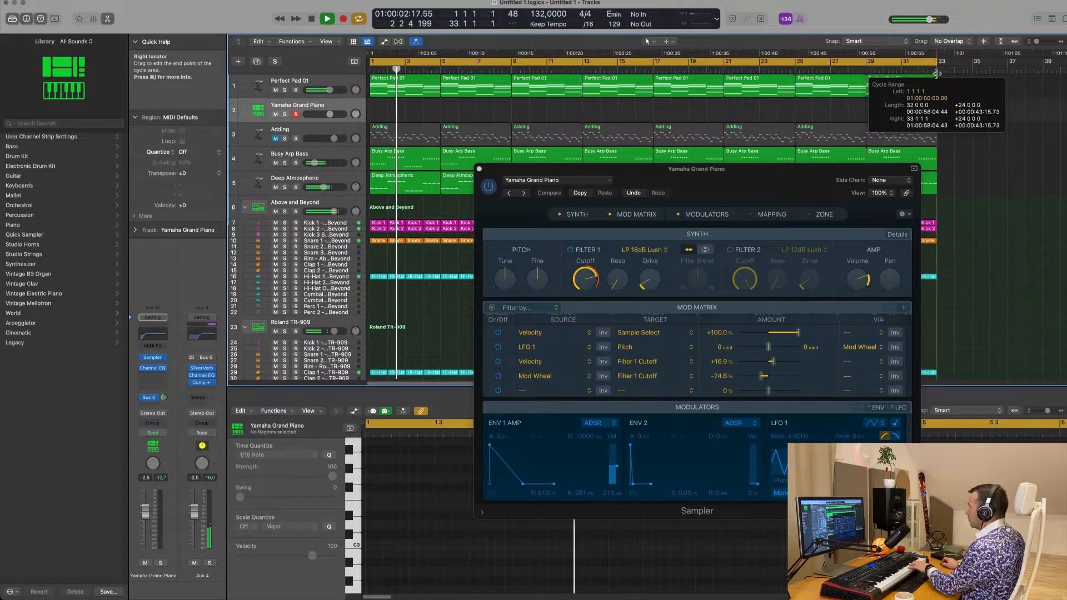
# Add a second send from the Yamaha Grand Piano track to the Bus 1 delay and raise its level
pyautogui.click(147, 405)
pyautogui.moveTo(167, 418)
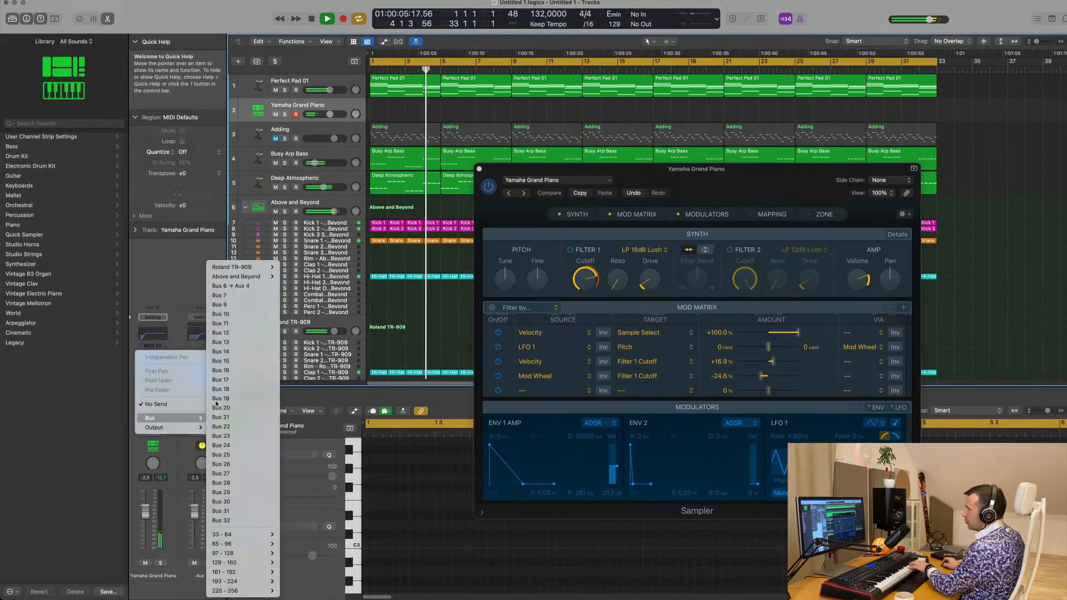
pyautogui.moveTo(243, 268)
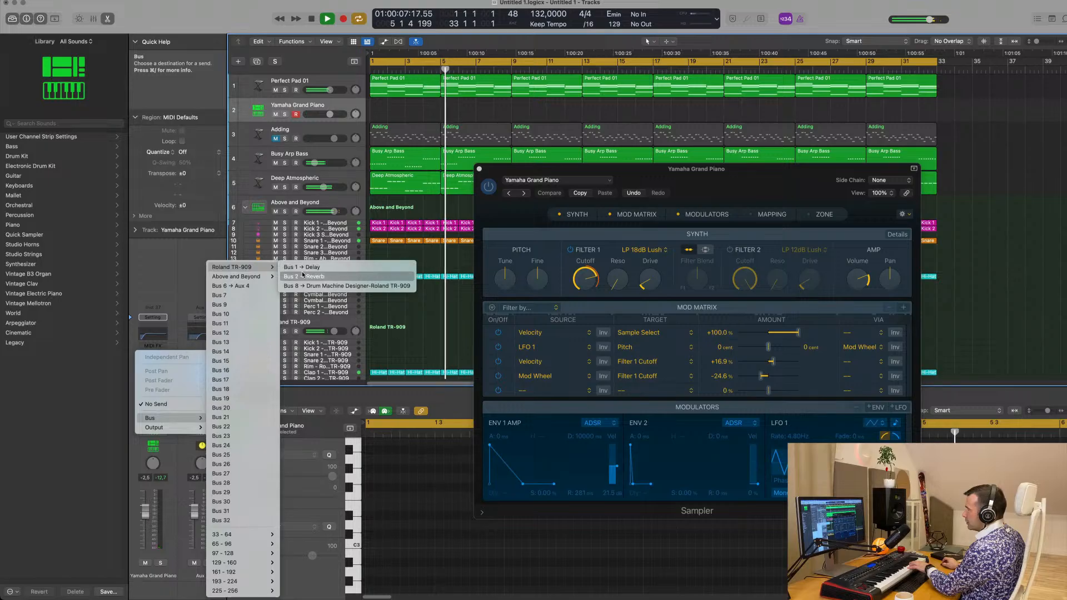
pyautogui.click(206, 325)
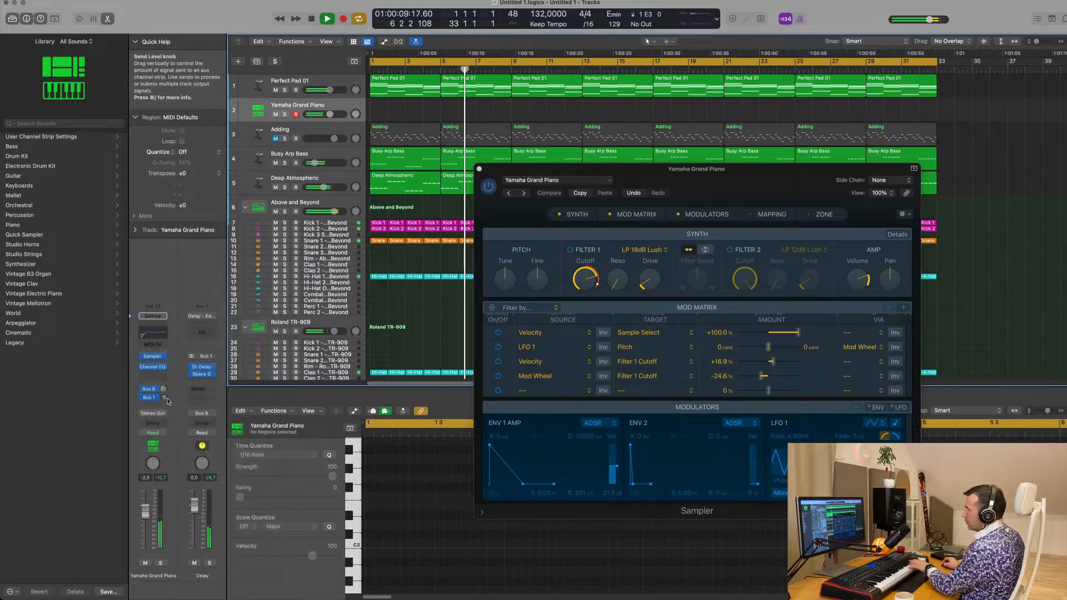
pyautogui.moveTo(167, 393); pyautogui.dragTo(167, 400)
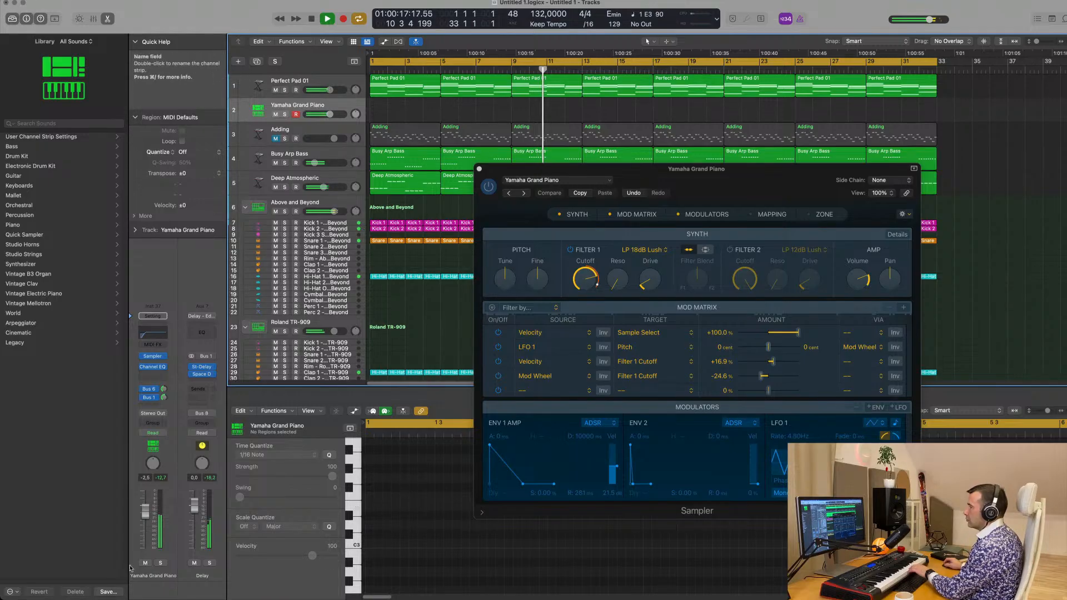
# Lower the Yamaha Grand Piano track's volume to -4.9 dB and record a piano melody from bar 13 to about bar 28
pyautogui.moveTo(145, 510); pyautogui.dragTo(145, 515)
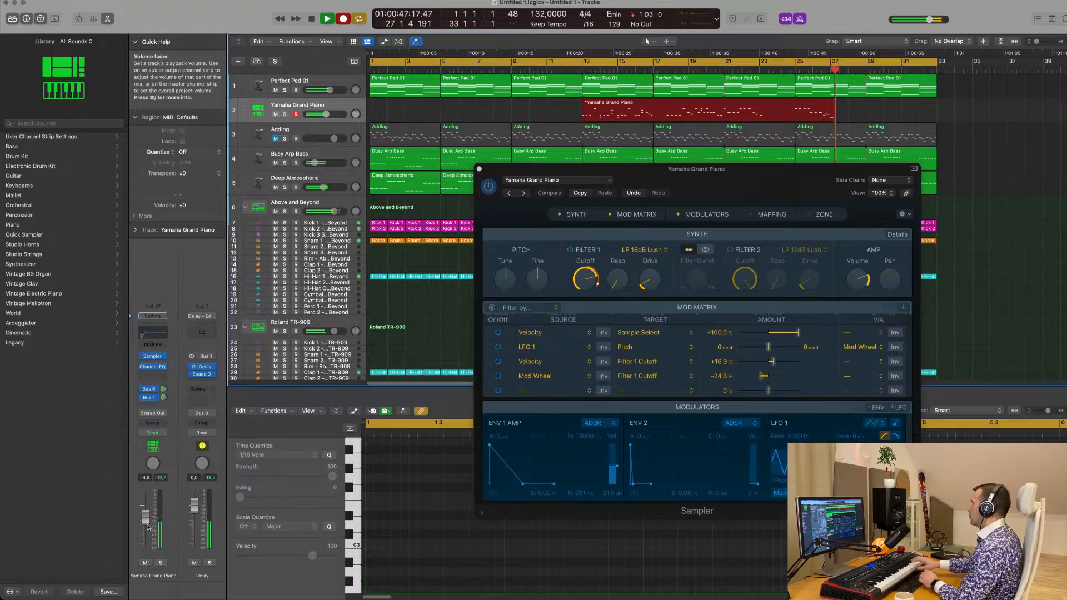
pyautogui.press('space')
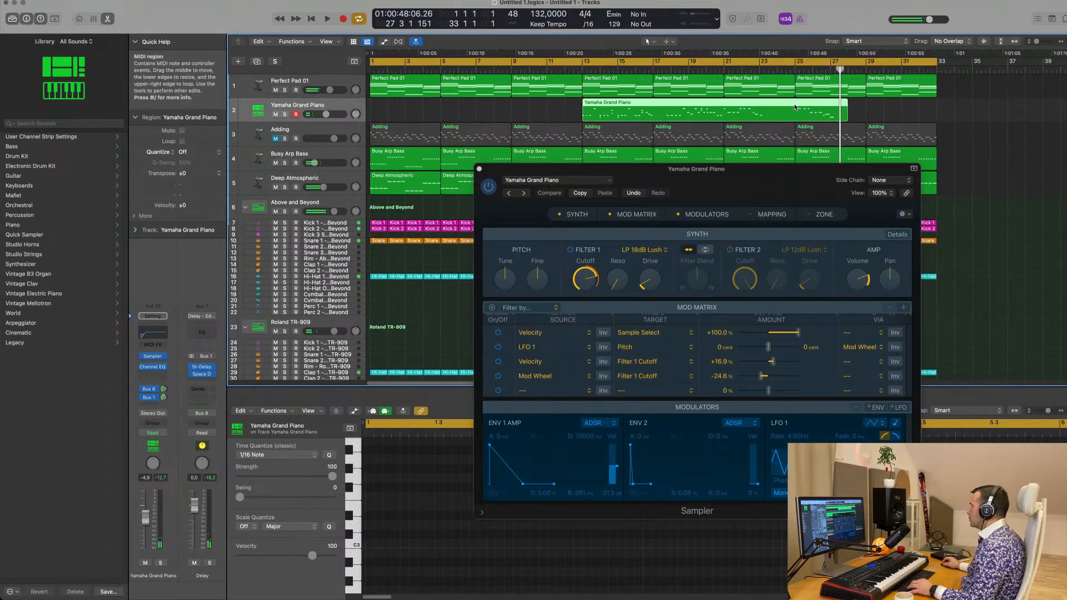
# Split the piano recording at bars 25 and 27, move the two-bar piece to bar 1 and delete the remaining pieces
pyautogui.click(795, 105)
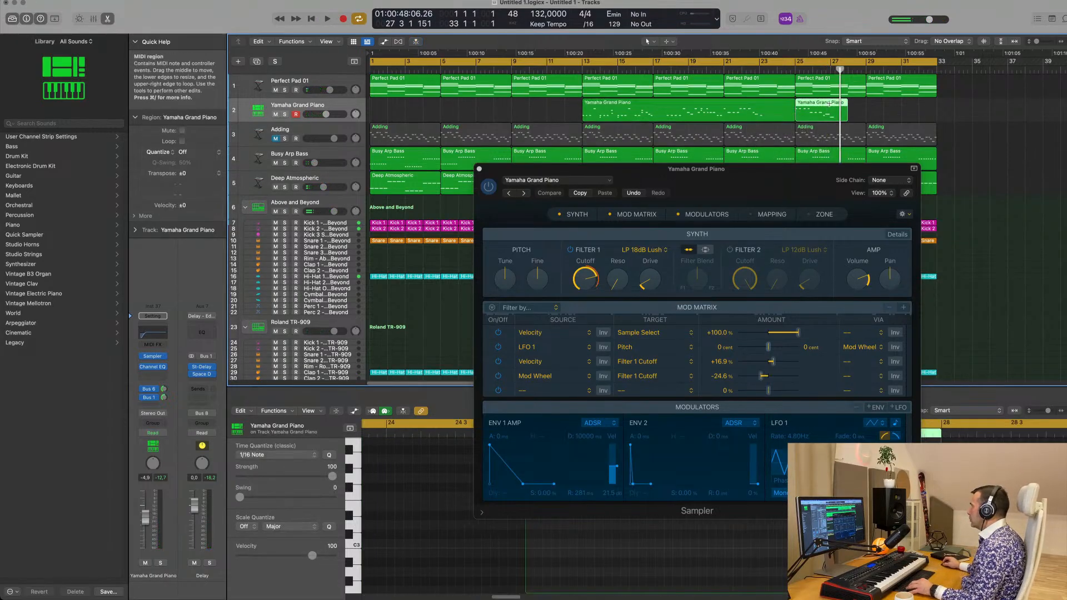
pyautogui.click(822, 110)
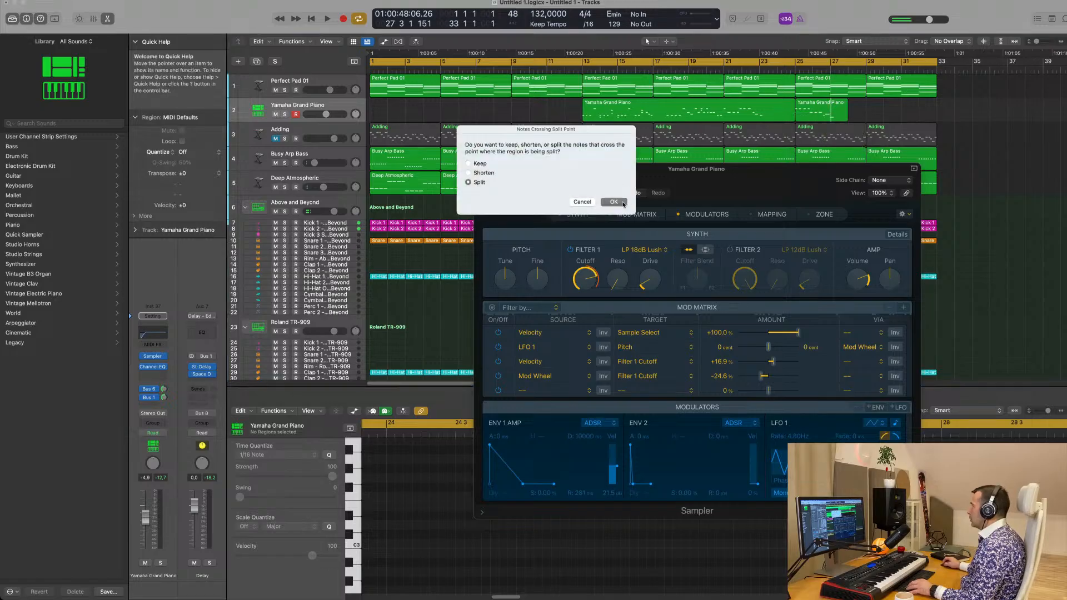
pyautogui.press('Return')
pyautogui.moveTo(707, 112); pyautogui.dragTo(388, 112)
pyautogui.press('space')
pyautogui.moveTo(537, 112); pyautogui.dragTo(832, 111)
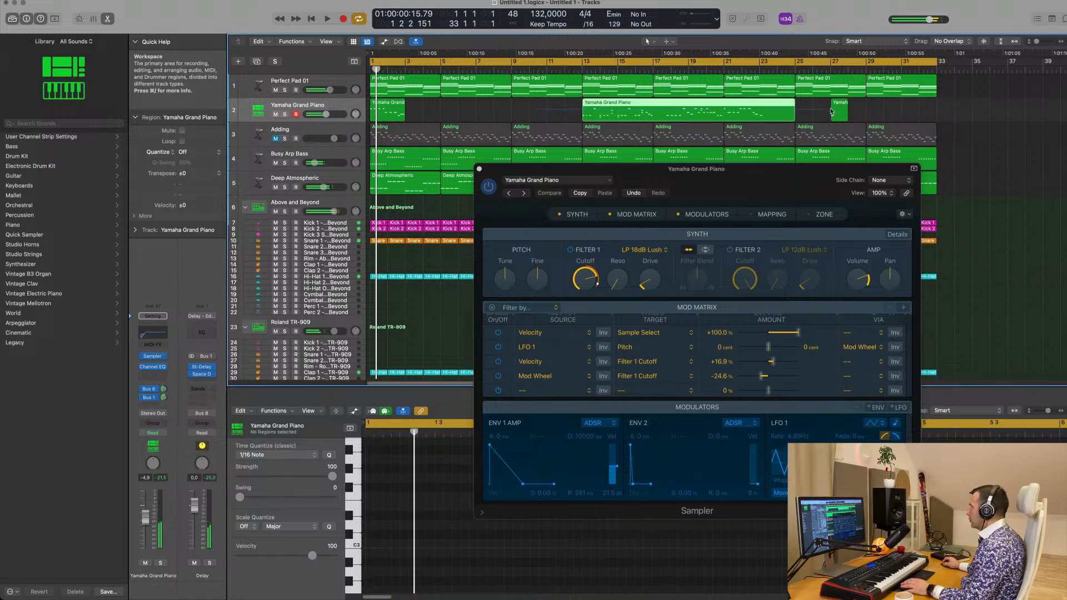
pyautogui.press('Delete')
pyautogui.click(403, 110)
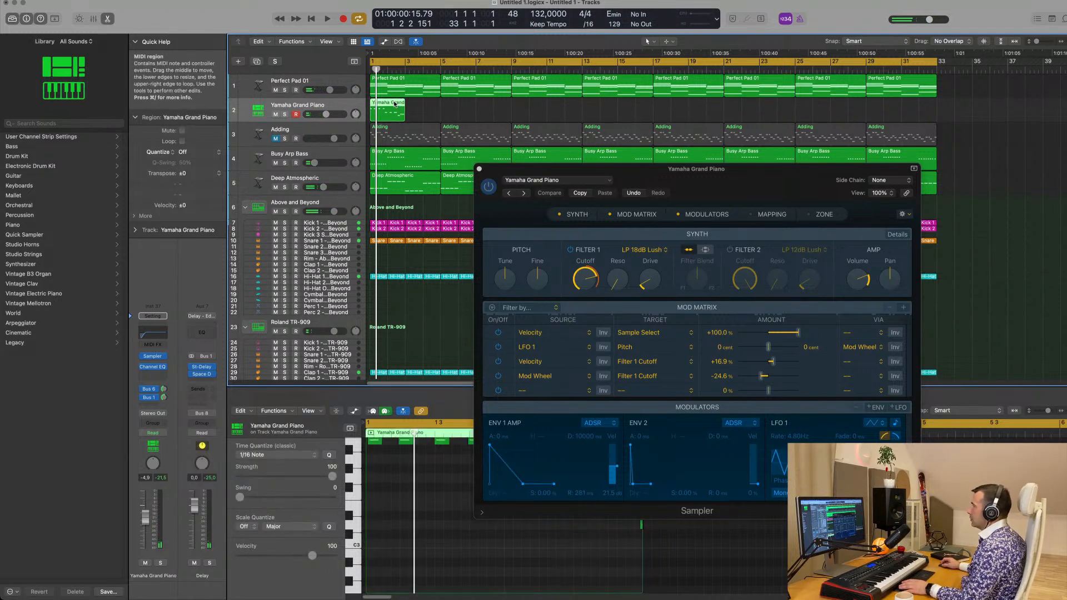
# Listen to the two-bar piano region, quantize all its notes to 1/16 and play it back
pyautogui.moveTo(694, 190); pyautogui.dragTo(900, 102)
pyautogui.press('space')
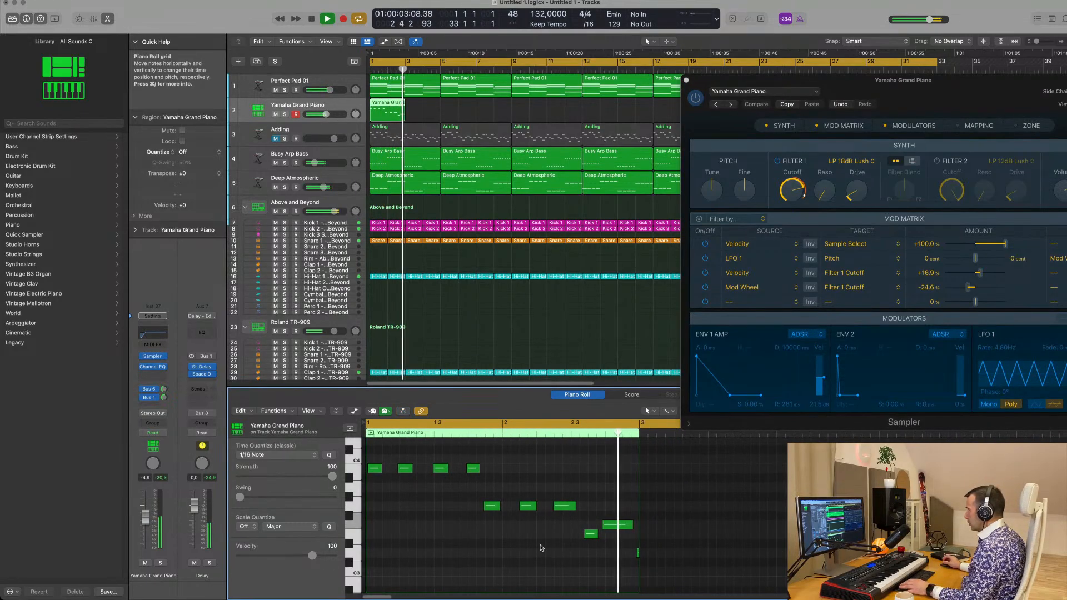
pyautogui.press('space')
pyautogui.press('super+a')
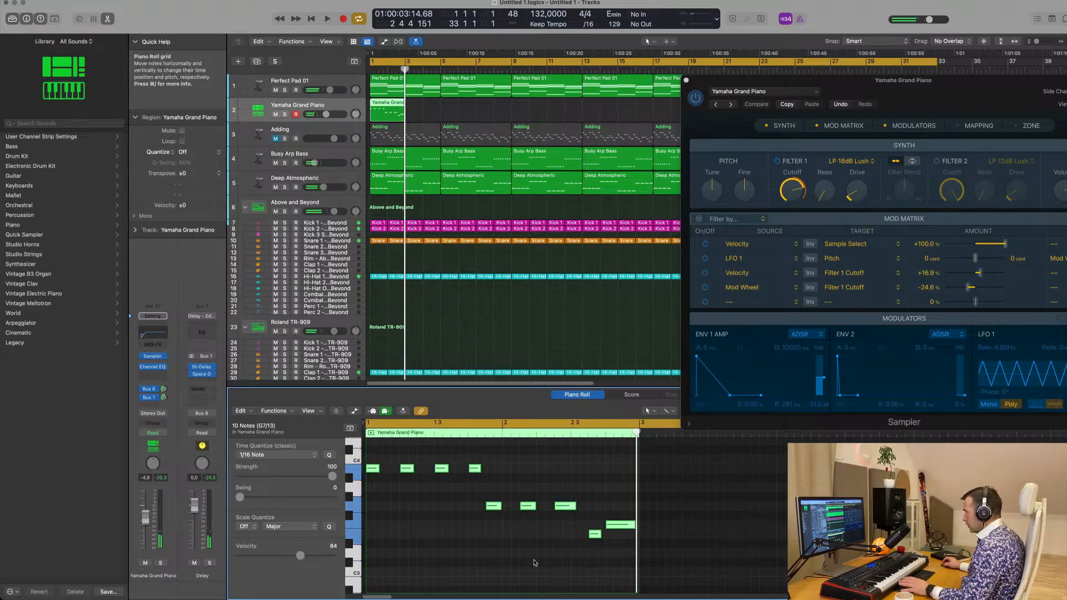
pyautogui.press('space')
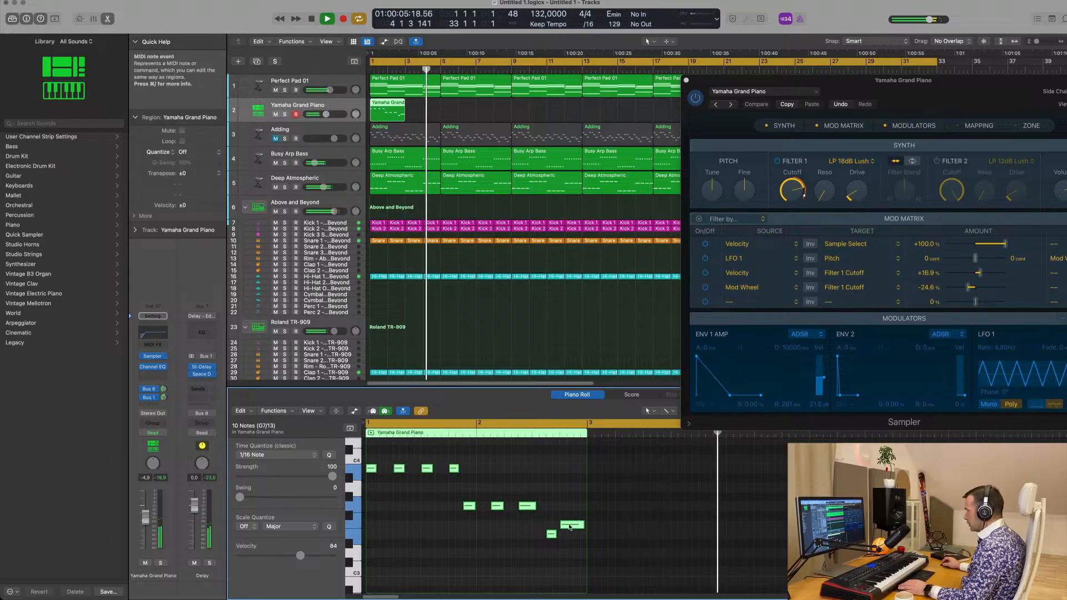
# Raise only the last note of the piano region by four semitones and repeat the two-bar region at bar 3
pyautogui.moveTo(570, 527); pyautogui.dragTo(571, 497)
pyautogui.press('super+z')
pyautogui.click(567, 486)
pyautogui.click(570, 527)
pyautogui.press('space')
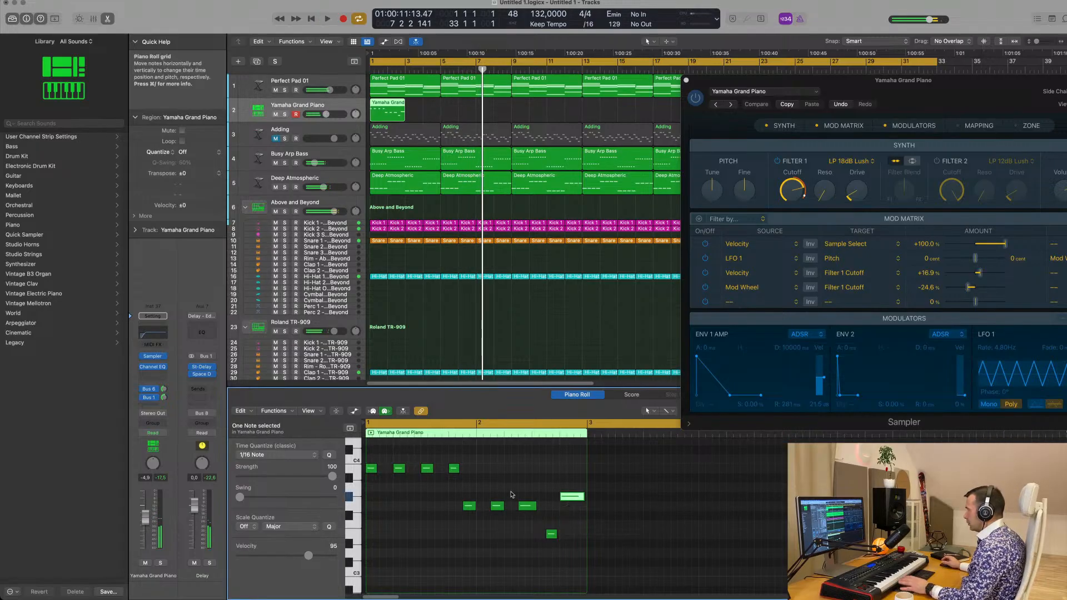
pyautogui.press('space')
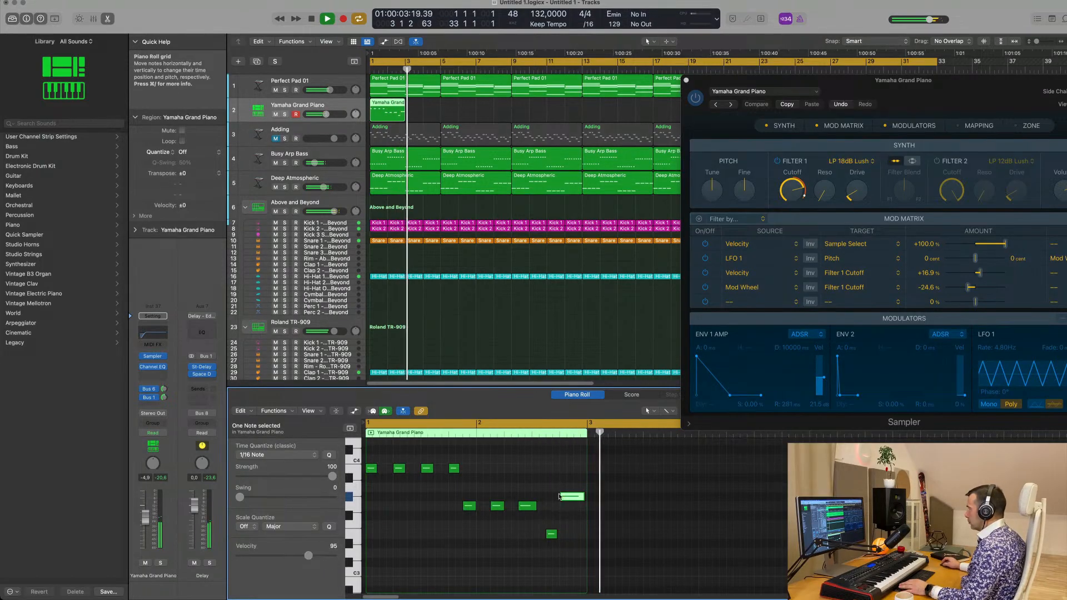
pyautogui.moveTo(572, 497); pyautogui.dragTo(574, 493)
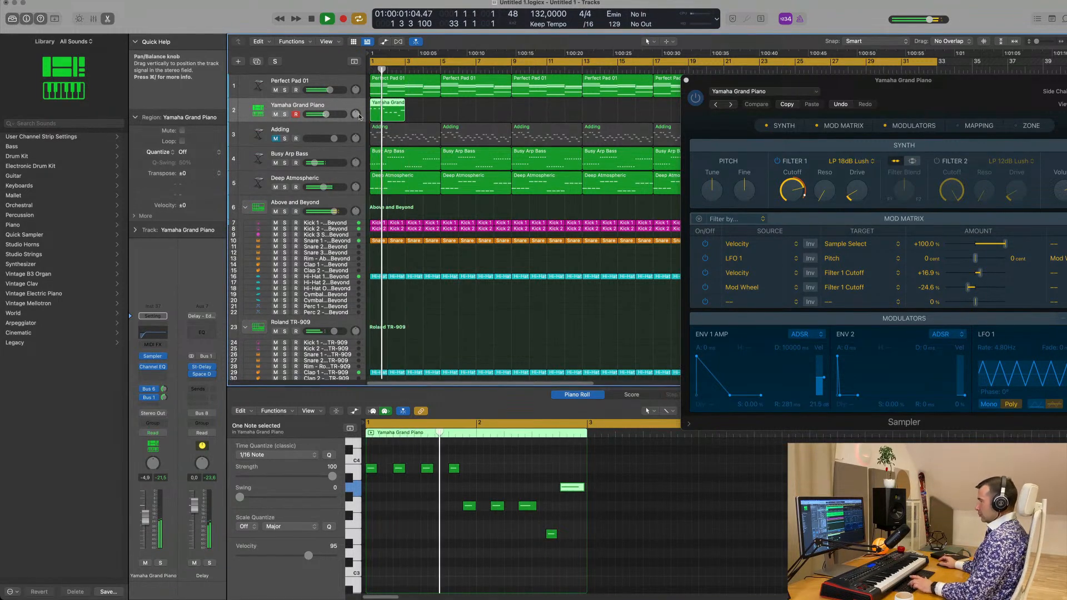
pyautogui.press('super+r')
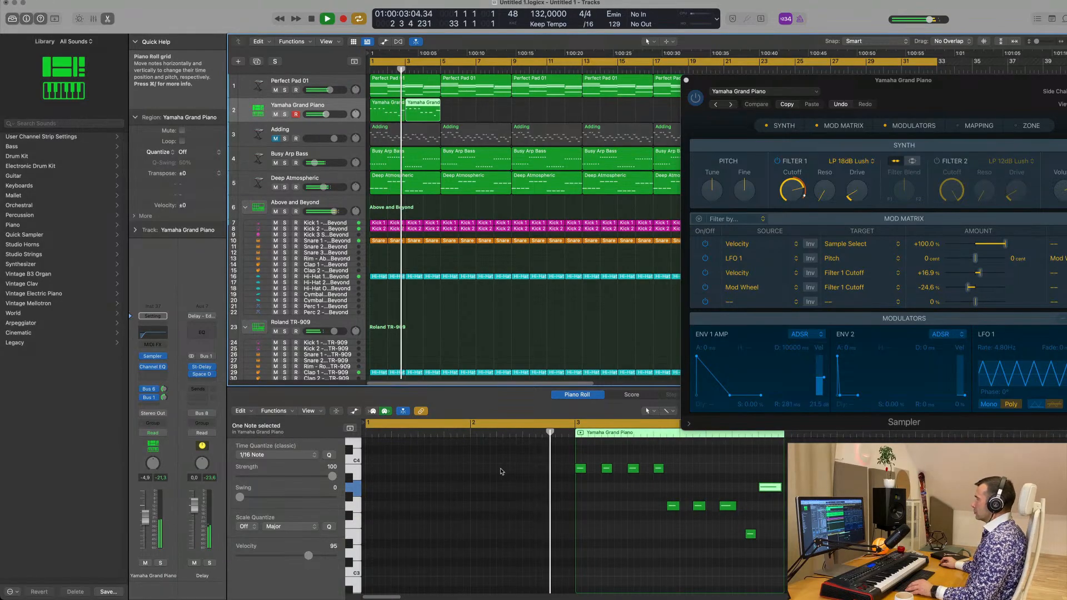
# Repeat the two piano regions at bars 1 and 3 until they fill all 32 bars
pyautogui.scroll(-3, 502, 471)
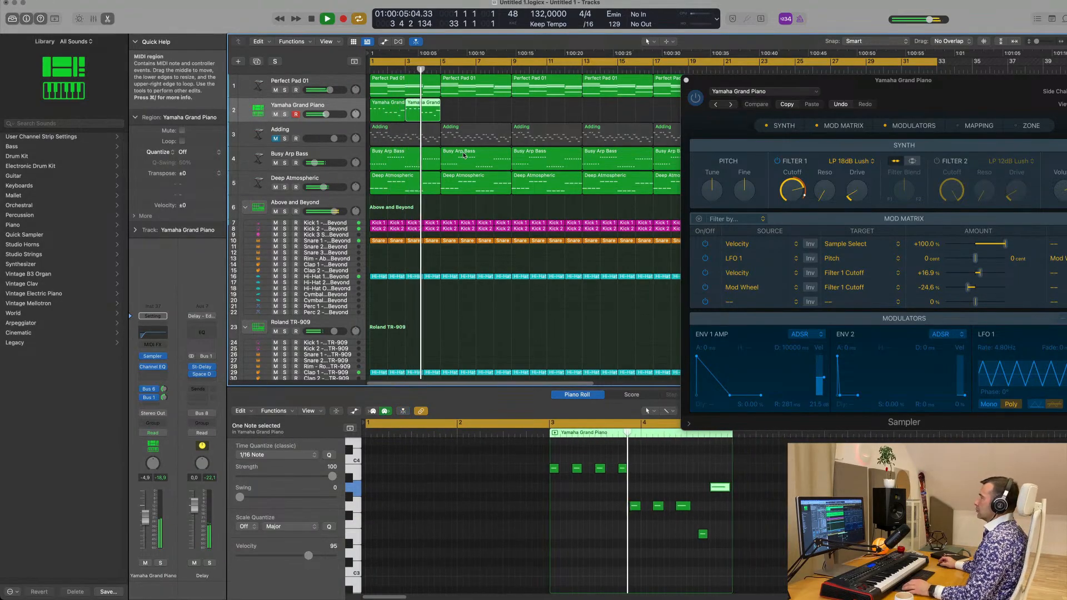
pyautogui.moveTo(806, 81); pyautogui.dragTo(660, 231)
pyautogui.scroll(-3, 481, 117)
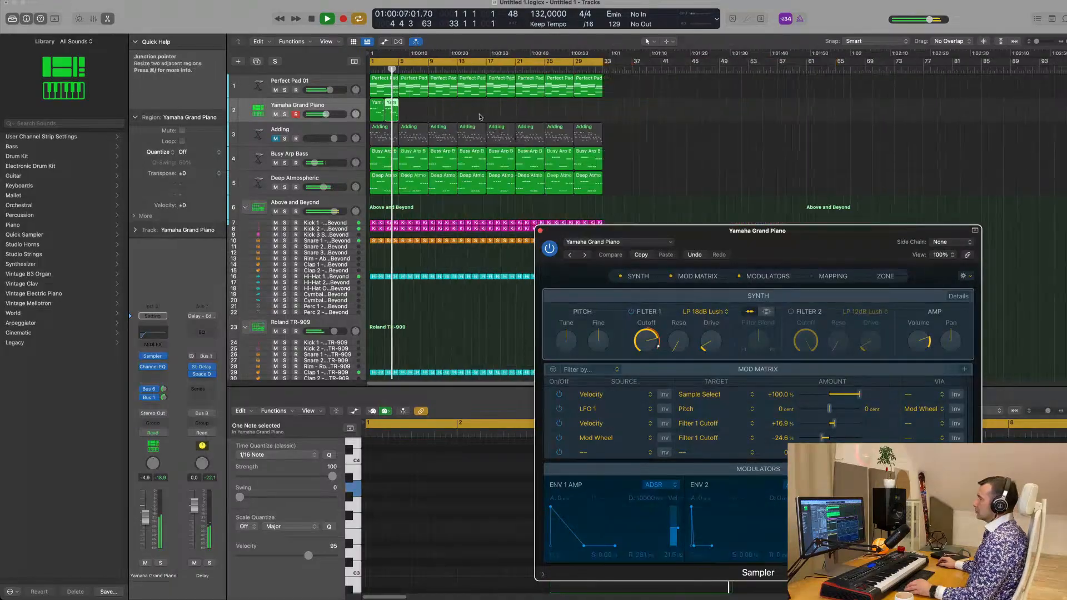
pyautogui.scroll(-2, 480, 117)
pyautogui.moveTo(421, 114); pyautogui.dragTo(374, 114)
pyautogui.press('Return')
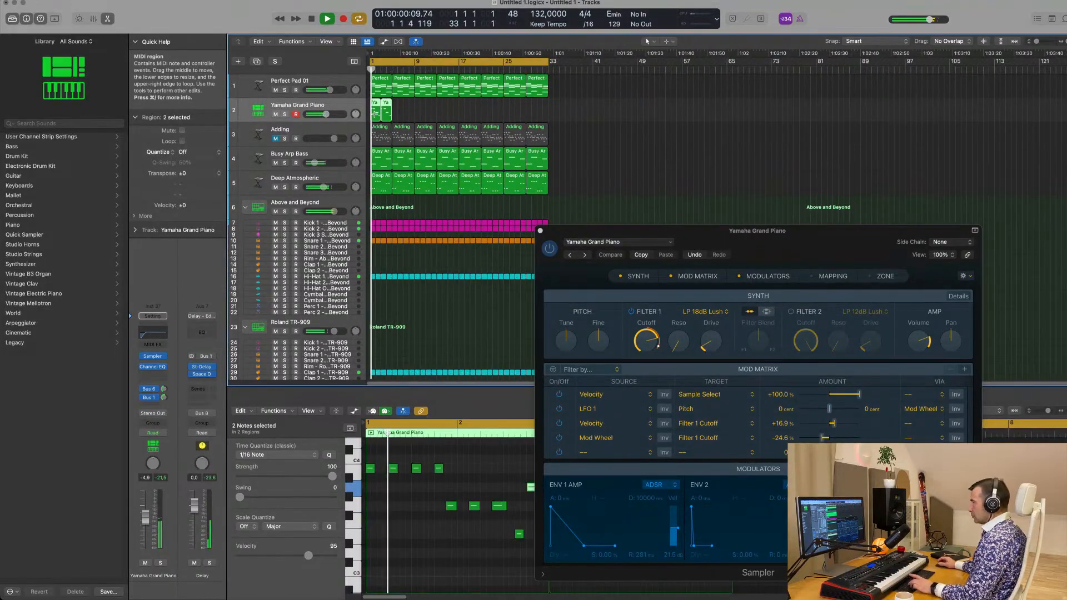
pyautogui.press('super+r')
pyautogui.press('super+r')
pyautogui.press('super+r')
pyautogui.press('super+r')
pyautogui.press('super+r')
pyautogui.press('super+r')
pyautogui.press('super+r')
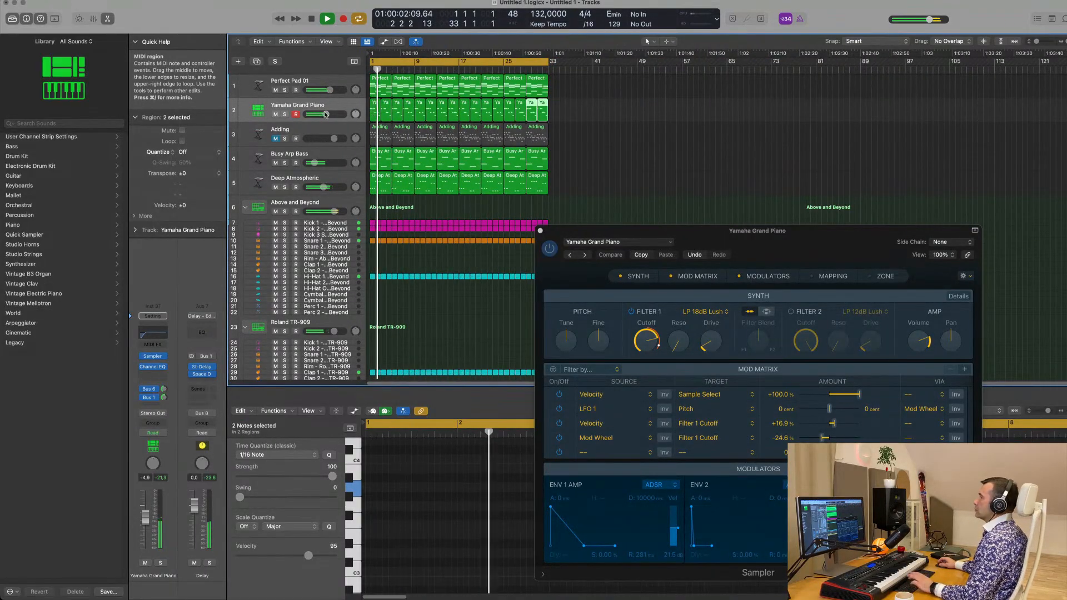
# Play the repeated piano part from the start and close the Yamaha Grand Piano Sampler window
pyautogui.press('Return')
pyautogui.click(327, 105)
pyautogui.press('Return')
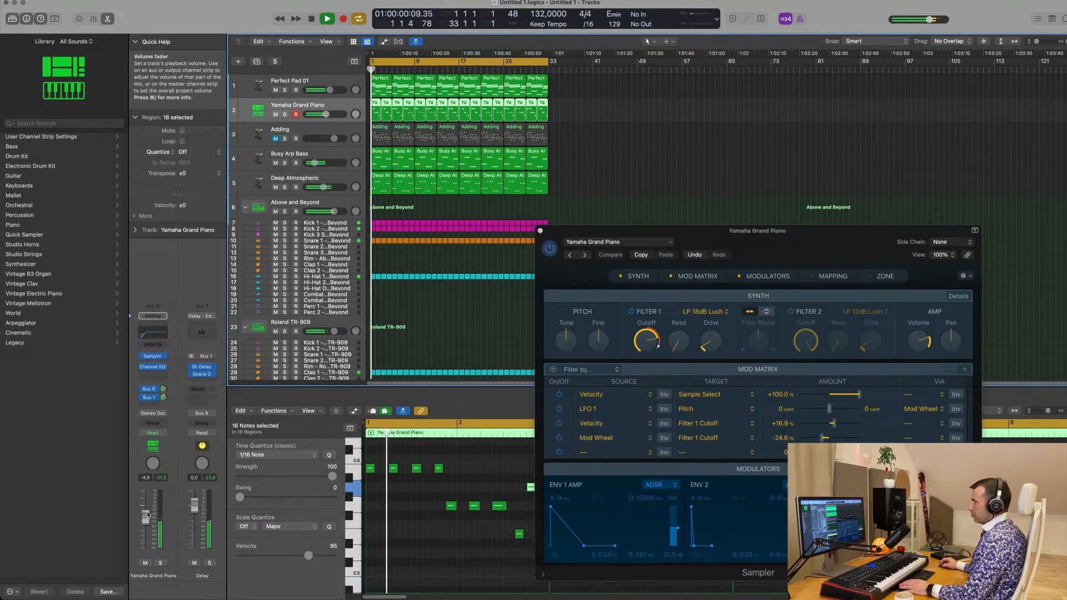
pyautogui.moveTo(785, 243); pyautogui.dragTo(806, 161)
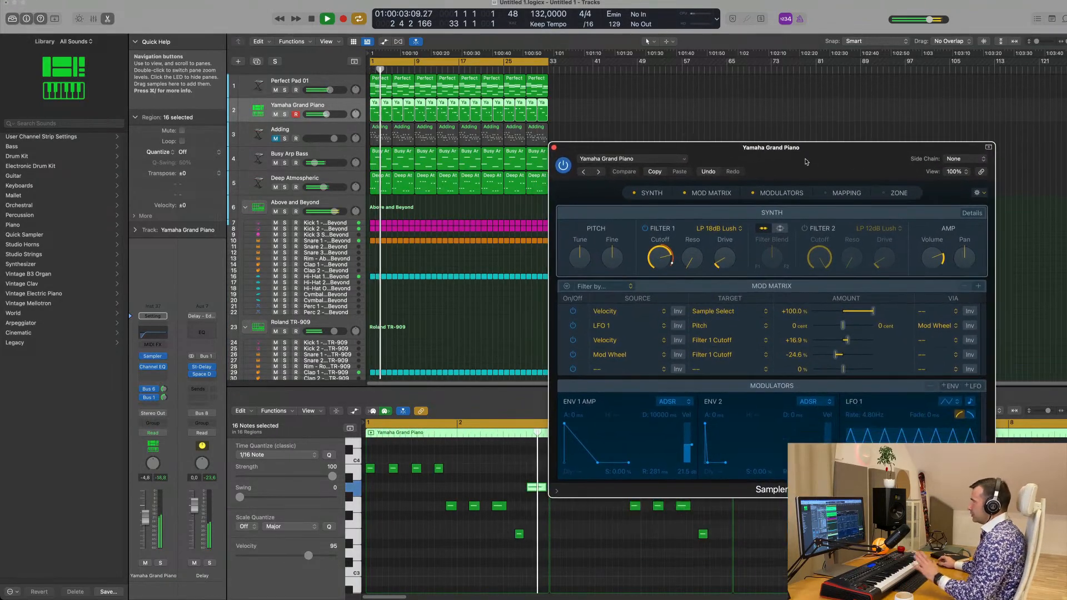
pyautogui.click(554, 147)
pyautogui.press('space')
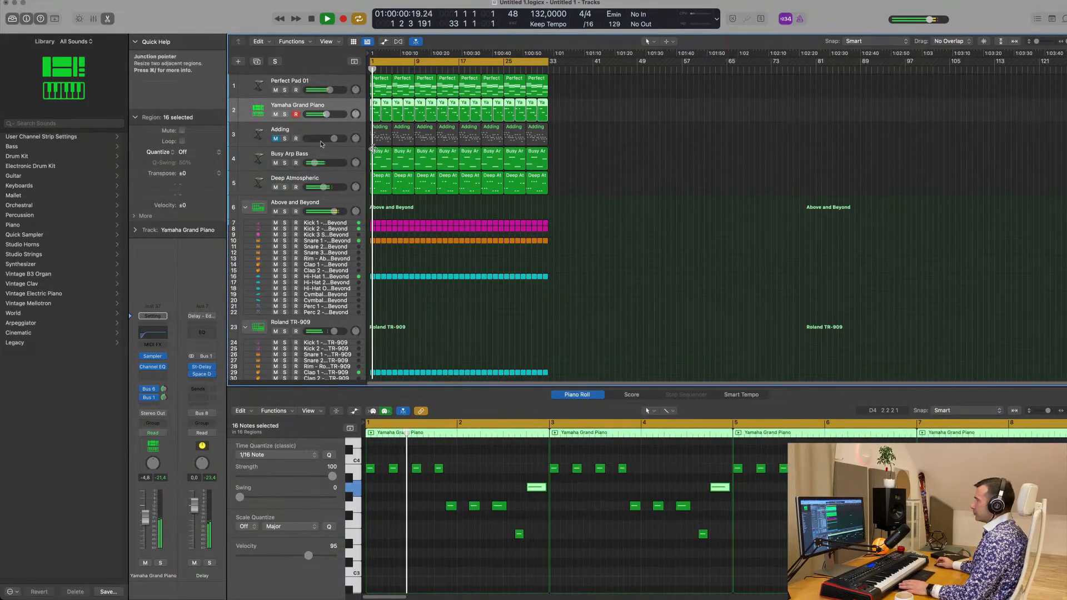
# Unmute the Adding track, select it and play it together with the piano melody
pyautogui.press('space')
pyautogui.click(275, 139)
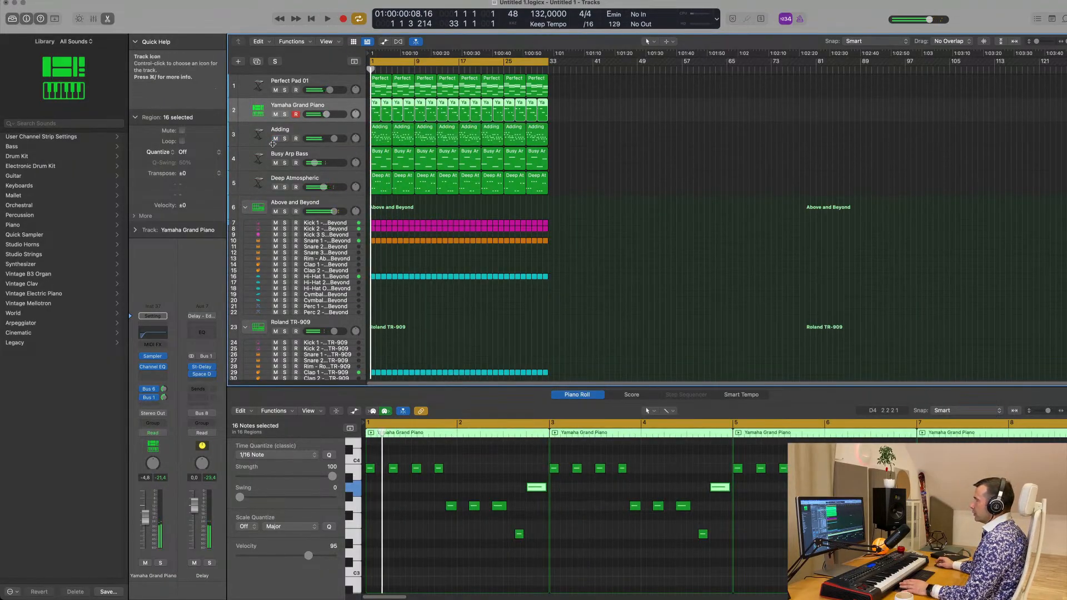
pyautogui.click(317, 131)
pyautogui.press('space')
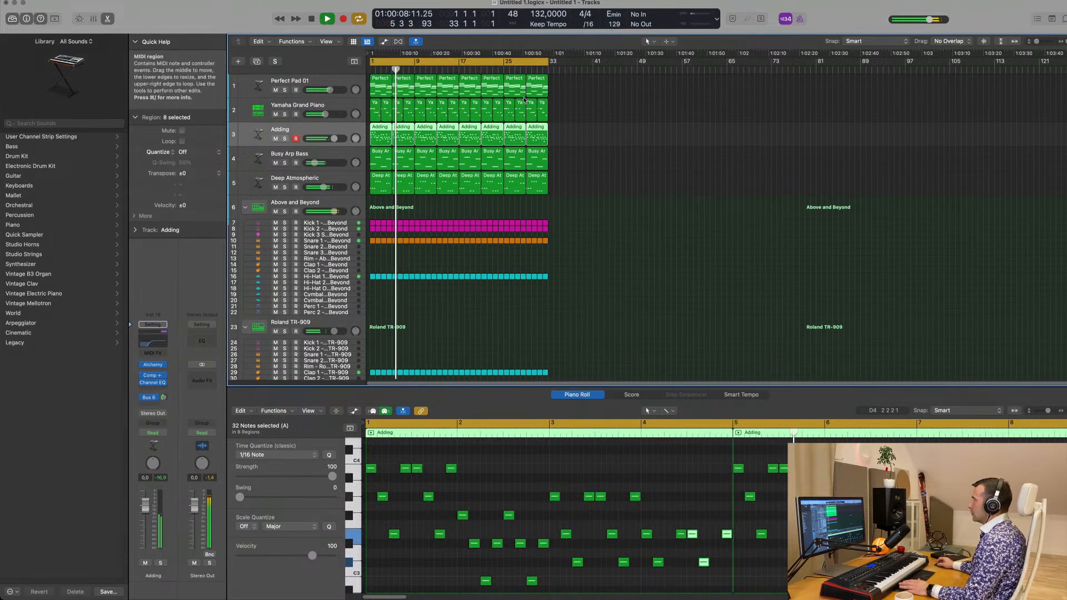
# Select all notes in every Yamaha Grand Piano region and scale-quantize them to E Major
pyautogui.moveTo(605, 113); pyautogui.dragTo(375, 116)
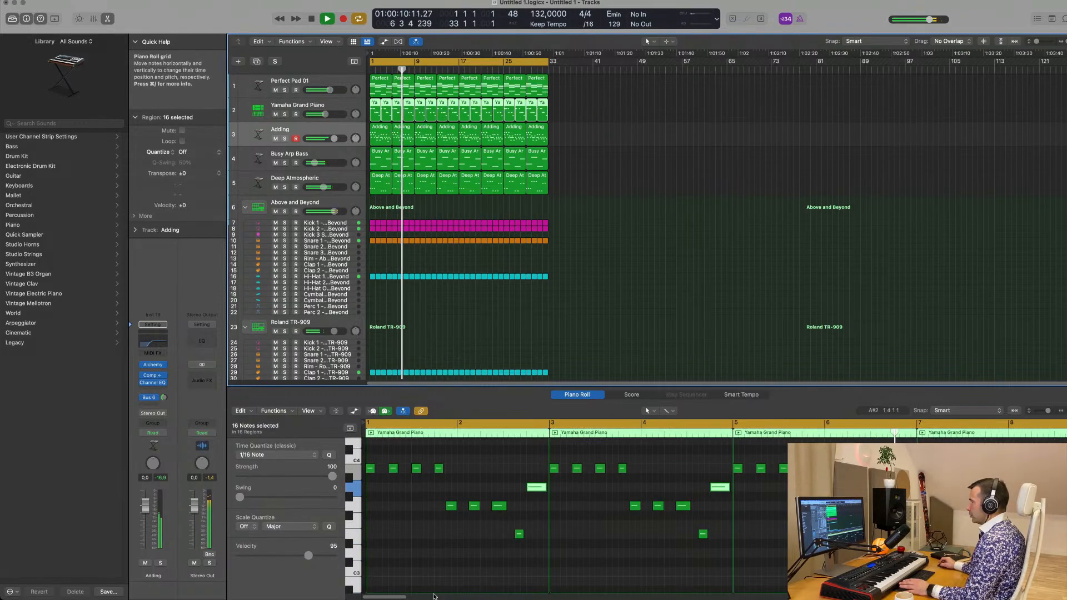
pyautogui.click(428, 559)
pyautogui.press('super+a')
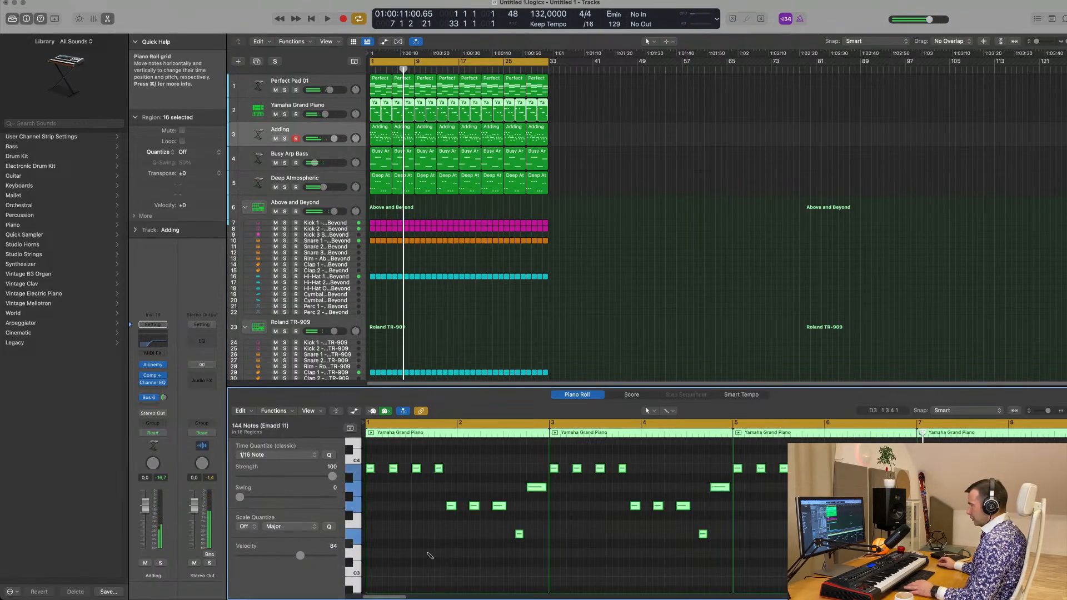
pyautogui.click(246, 527)
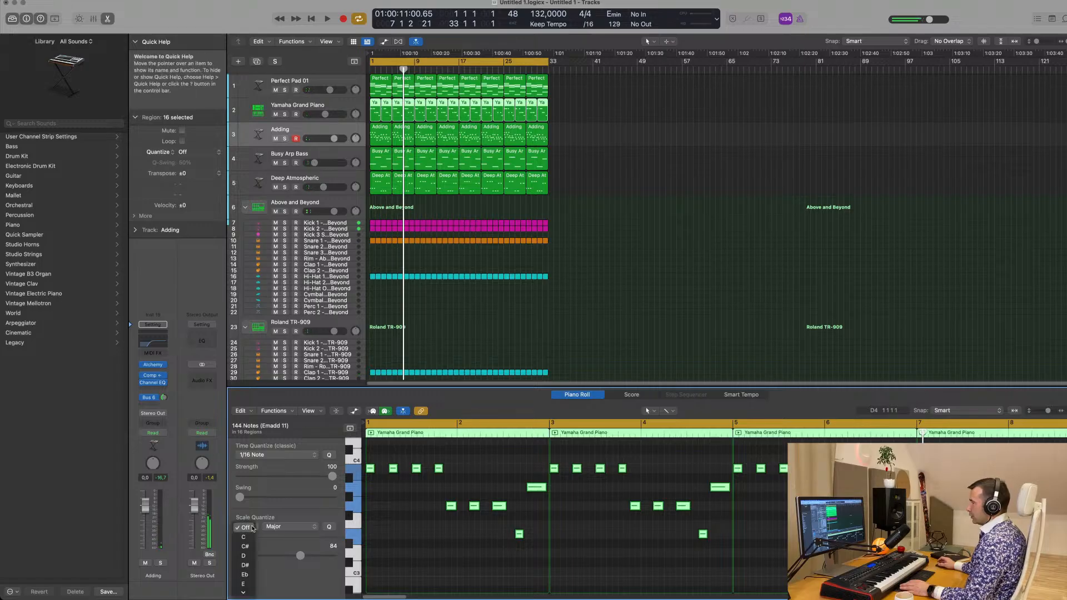
pyautogui.click(245, 583)
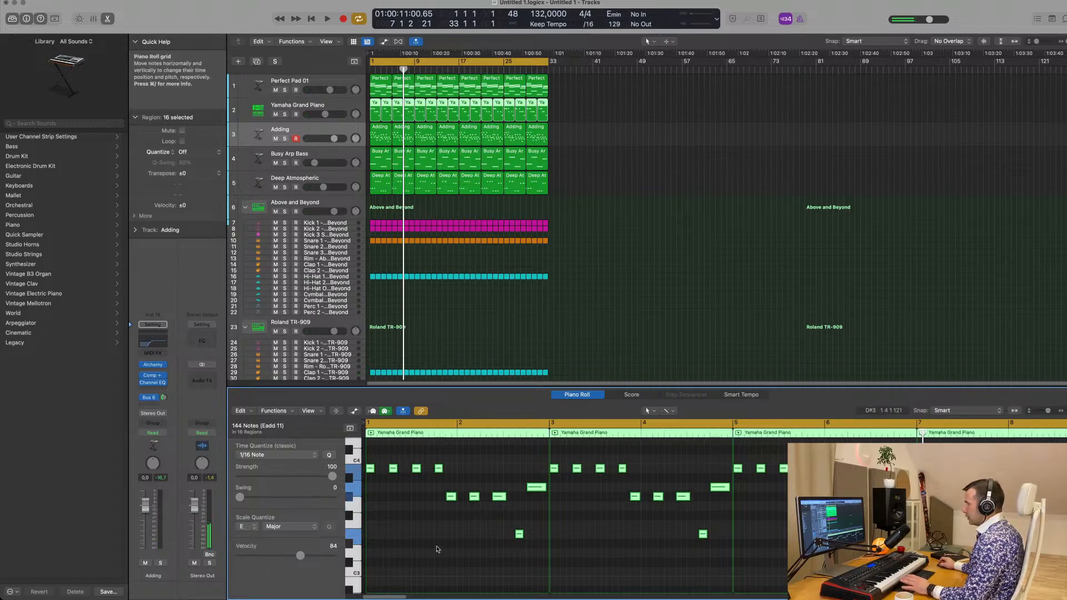
# Listen to the full mix with the scale-quantized piano melody and the Adding arpeggio
pyautogui.hotkey('shift', 'space')
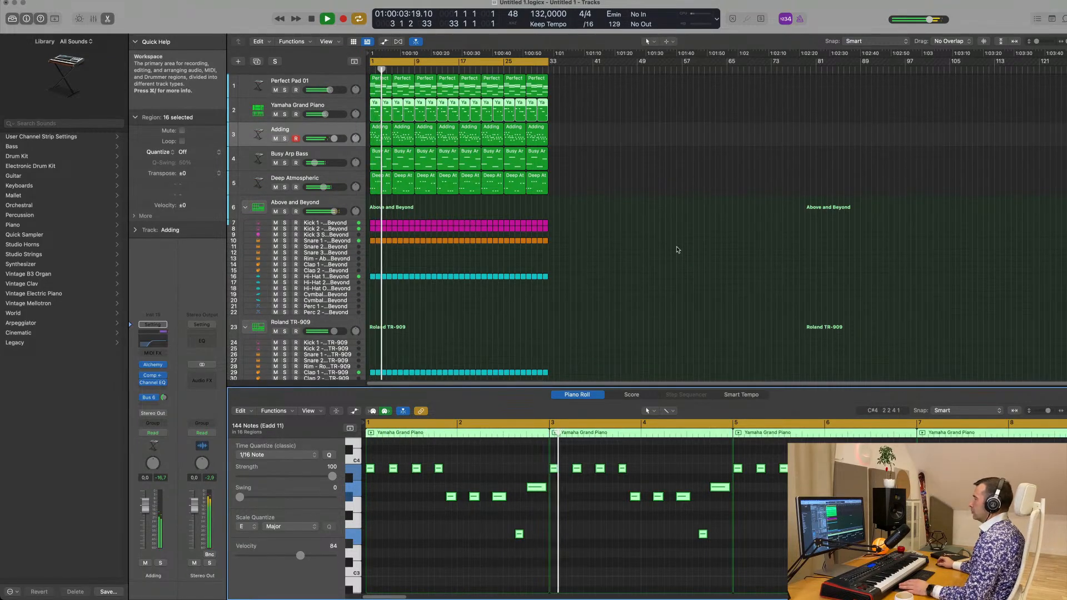
pyautogui.click(632, 257)
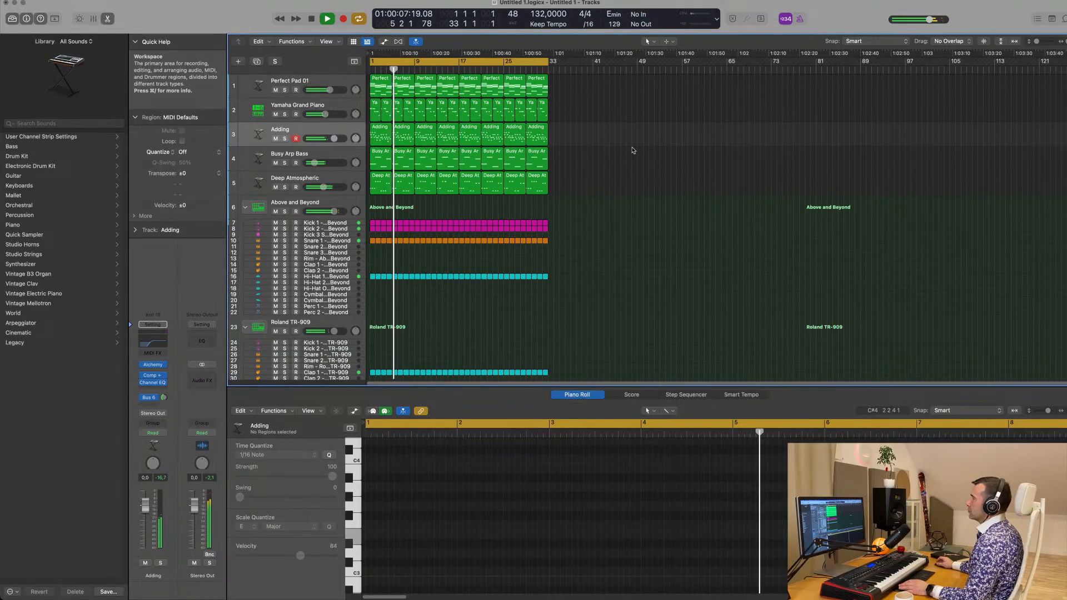
pyautogui.click(357, 131)
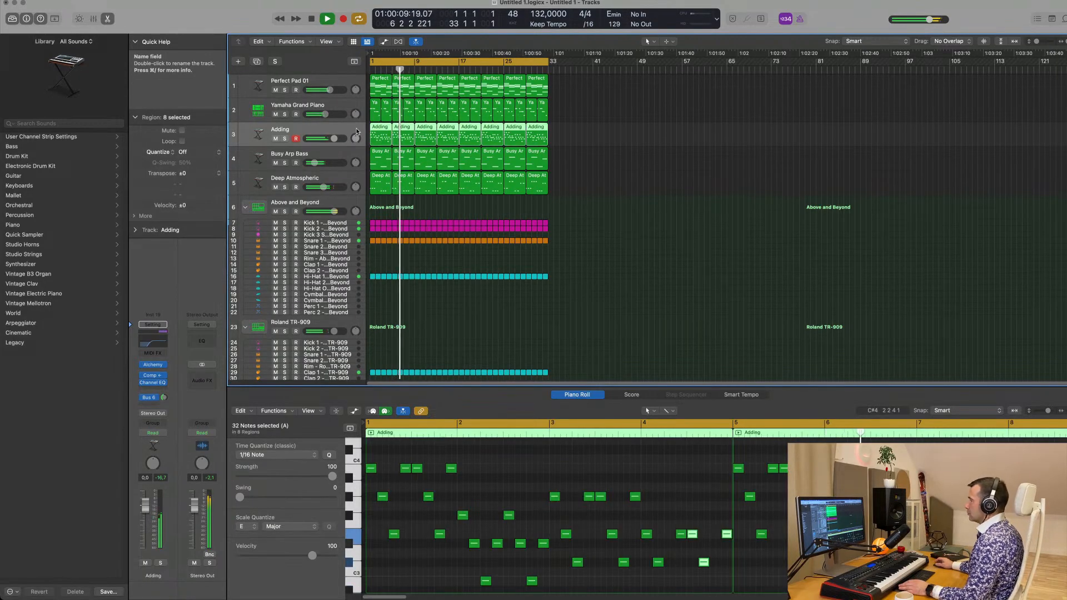
pyautogui.scroll(5, 642, 268)
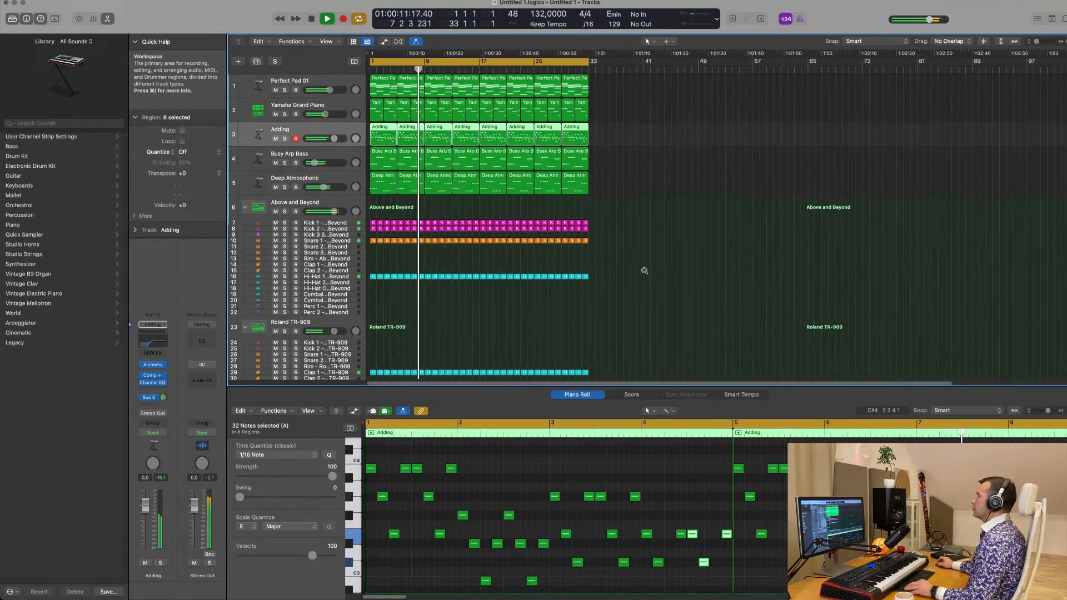
pyautogui.scroll(-3, 653, 272)
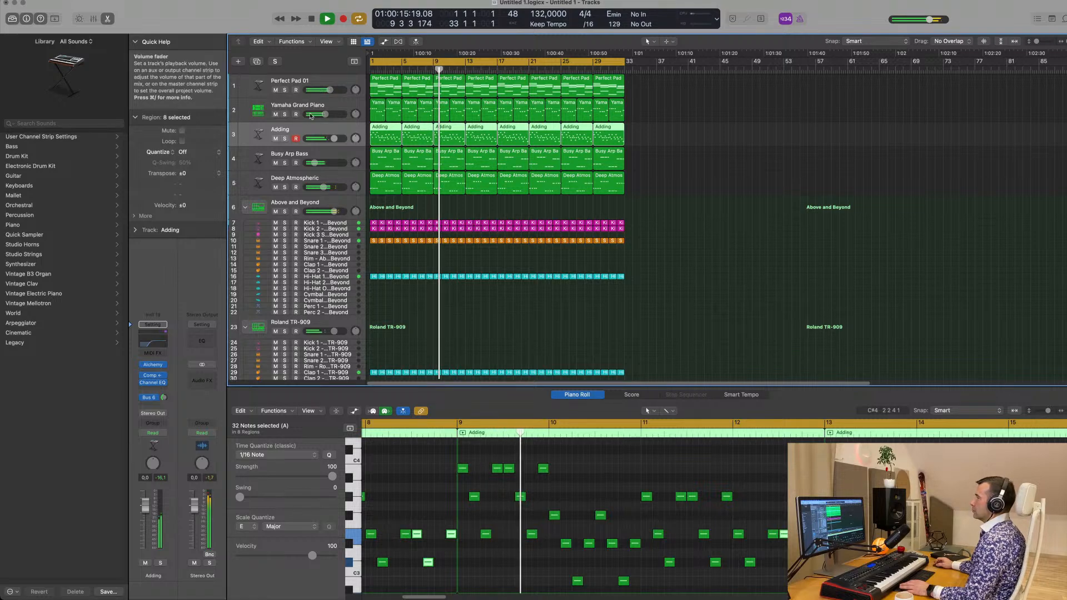
# Lower the Yamaha Grand Piano track's volume slightly and compare the mix from the start with the piano muted and unmuted
pyautogui.moveTo(326, 114); pyautogui.dragTo(321, 115)
pyautogui.press('space')
pyautogui.click(275, 115)
pyautogui.press('Return')
pyautogui.press('space')
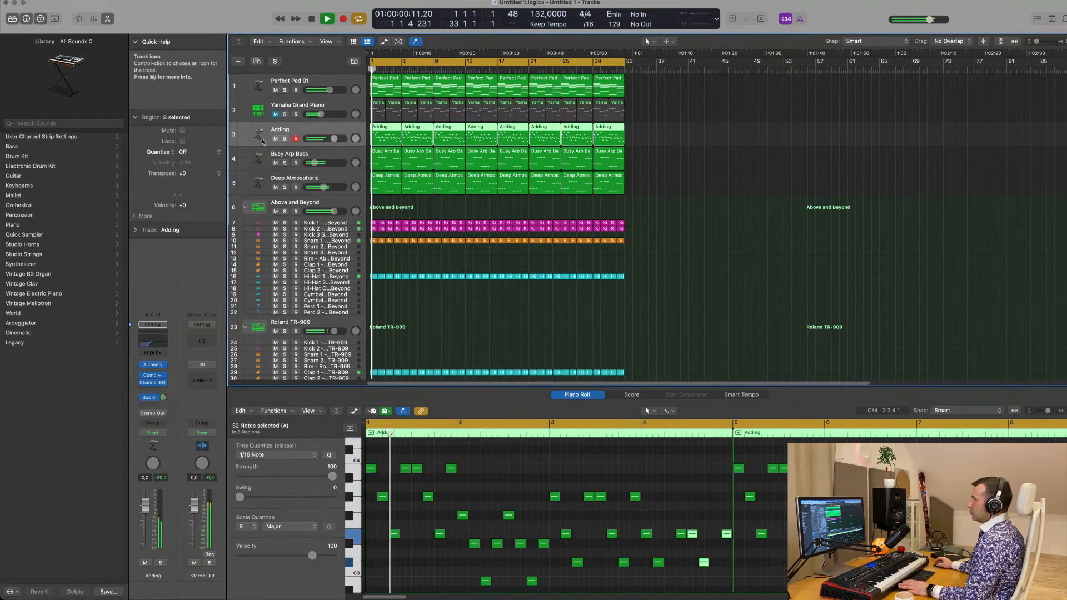
pyautogui.click(275, 114)
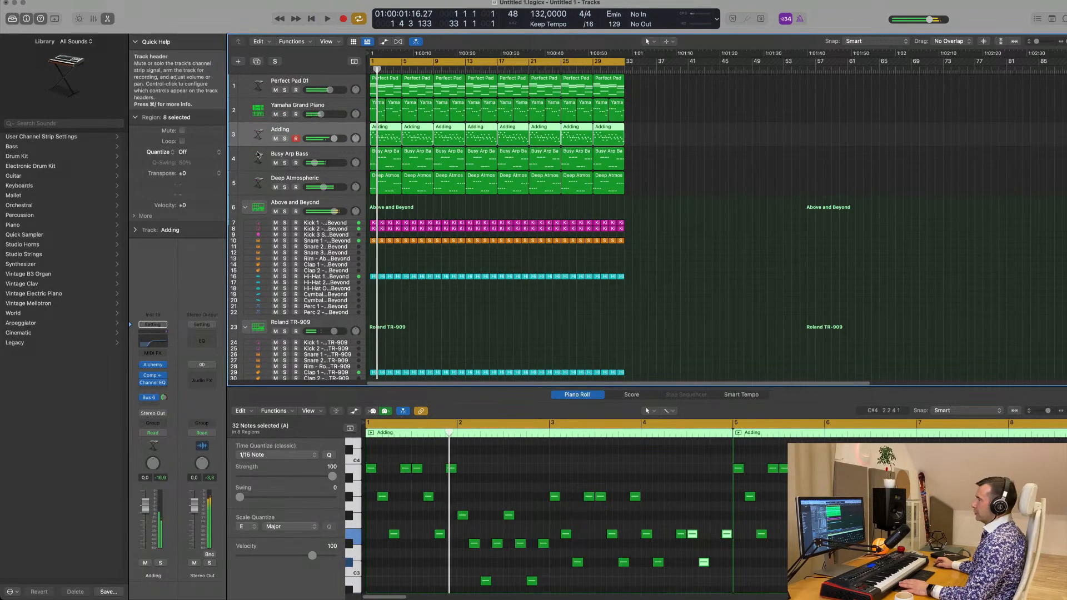
pyautogui.press('Return')
# Mute the Adding track and listen to the arrangement without it
pyautogui.click(275, 138)
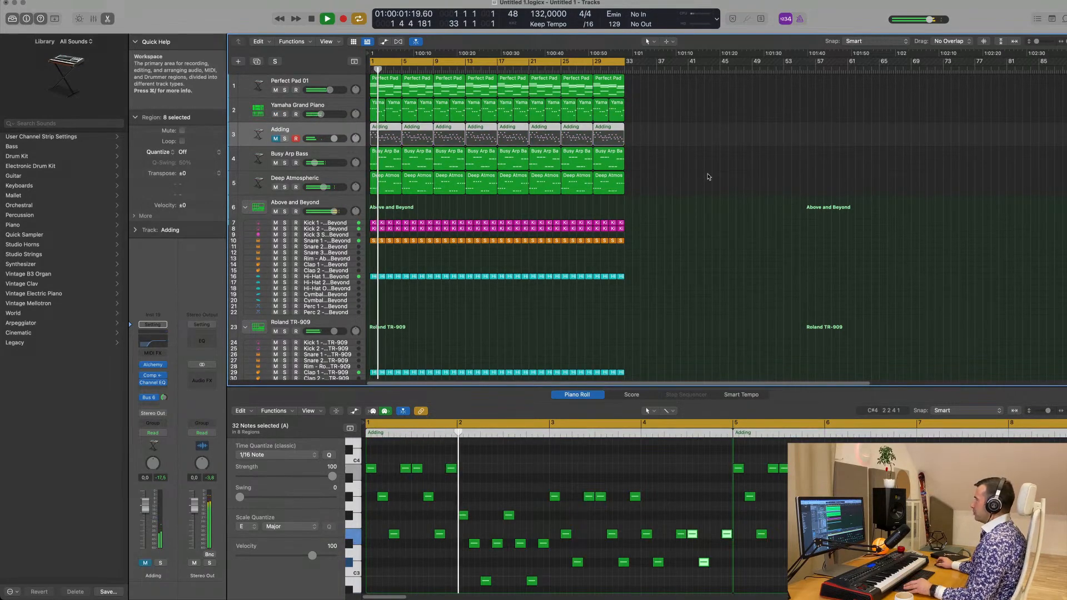
pyautogui.press('super+Right')
pyautogui.scroll(-2, 722, 180)
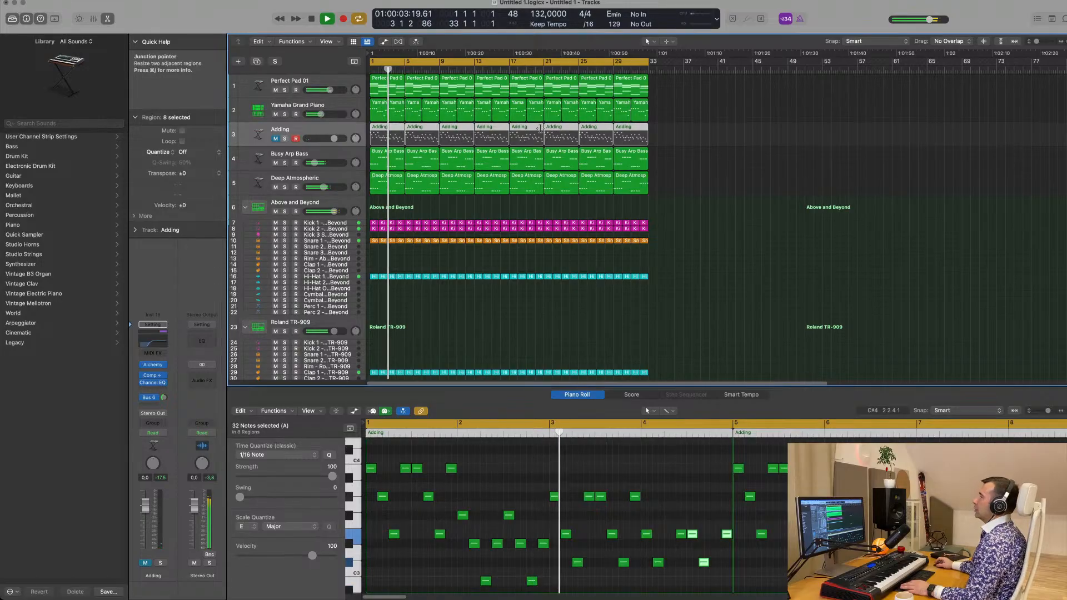
# Duplicate the Perfect Pad 01 track with its instrument settings
pyautogui.click(326, 87)
pyautogui.press('Return')
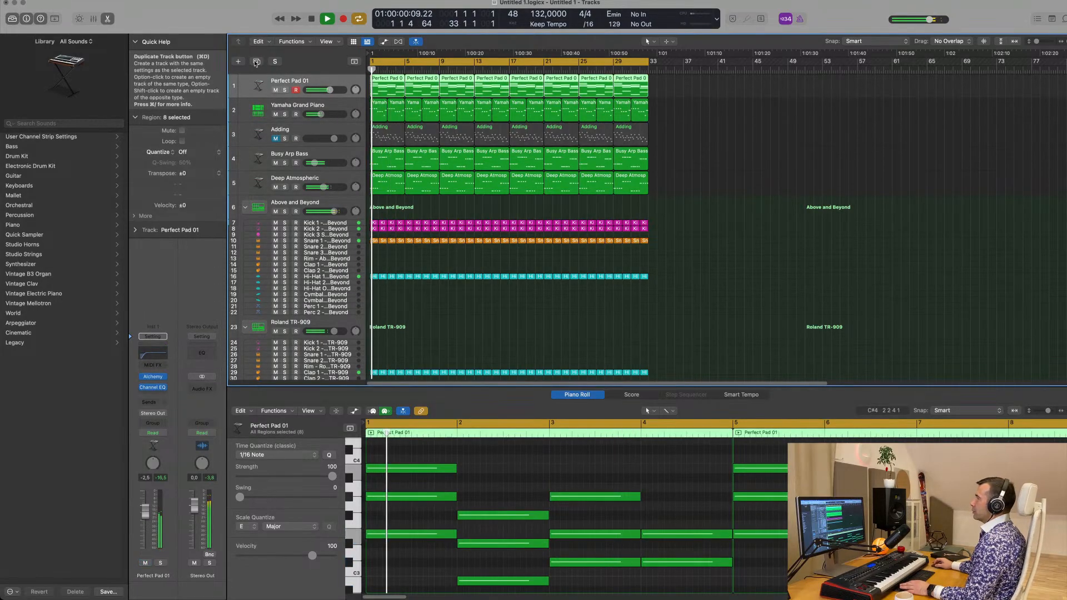
pyautogui.press('super+d')
# Copy the first four-bar Perfect Pad 01 region onto the duplicate track at bar 1
pyautogui.click(387, 95)
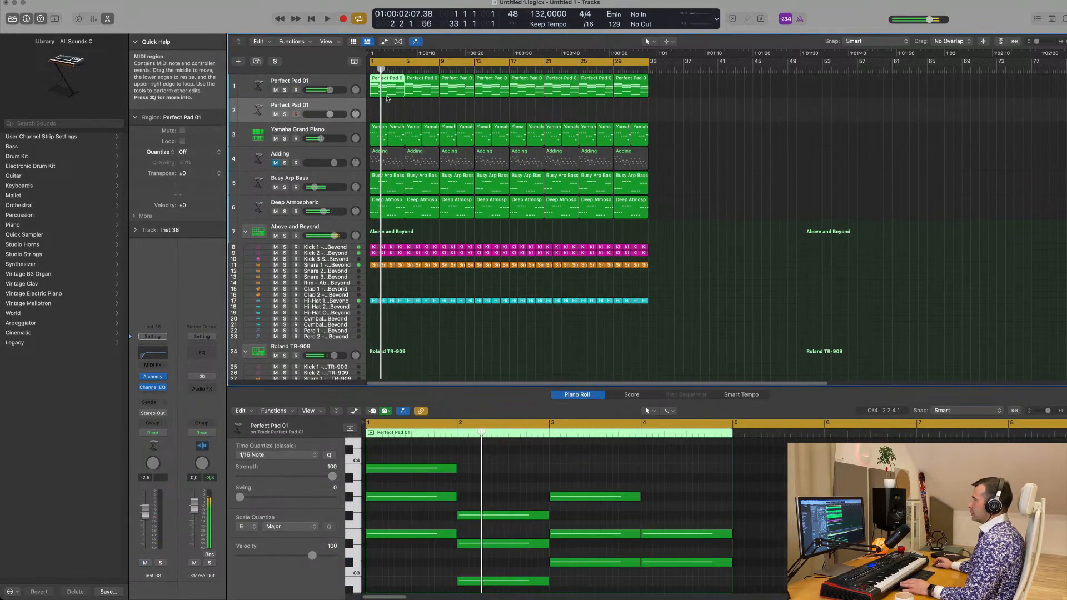
pyautogui.click(389, 114)
pyautogui.click(391, 94)
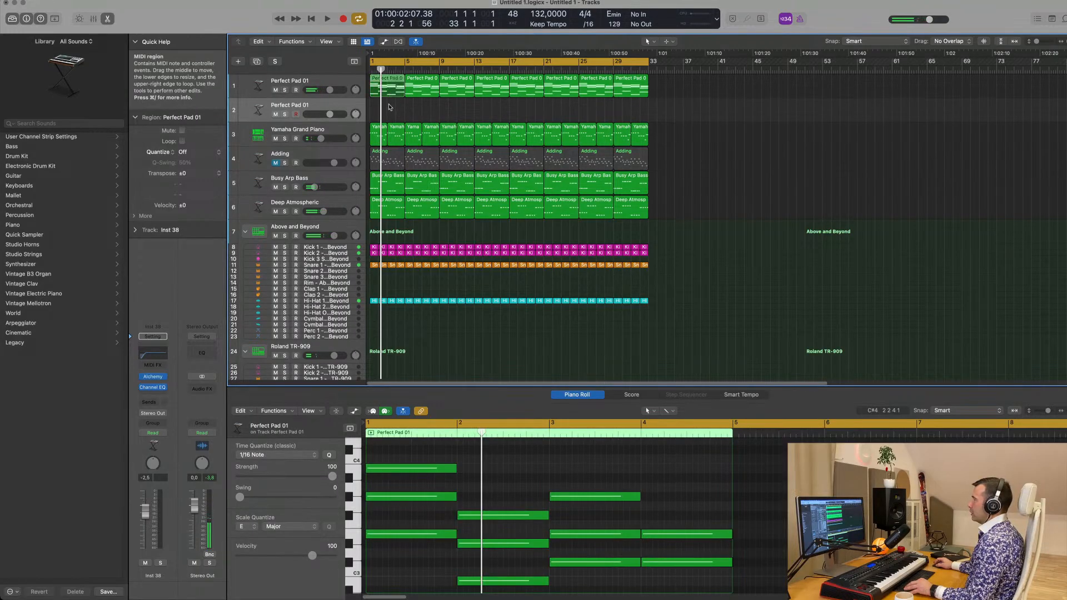
pyautogui.moveTo(389, 107); pyautogui.dragTo(389, 114)
pyautogui.press('Return')
pyautogui.click(423, 110)
pyautogui.click(394, 111)
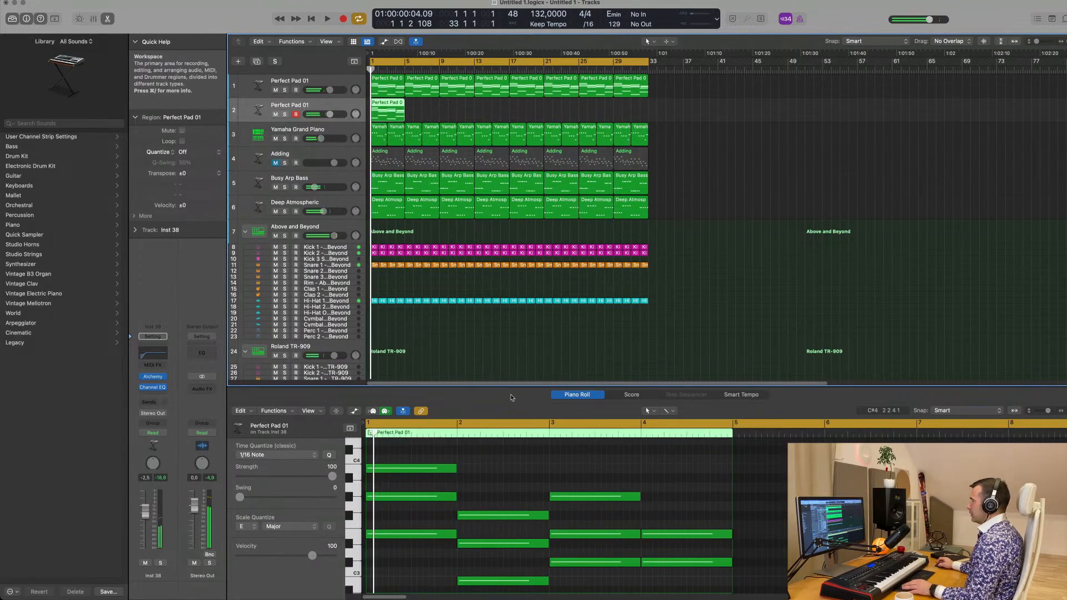
# Shorten all chord notes in the duplicate track's pad region to short stabs at each bar's start and play them back
pyautogui.scroll(-1, 504, 481)
pyautogui.press('super+a')
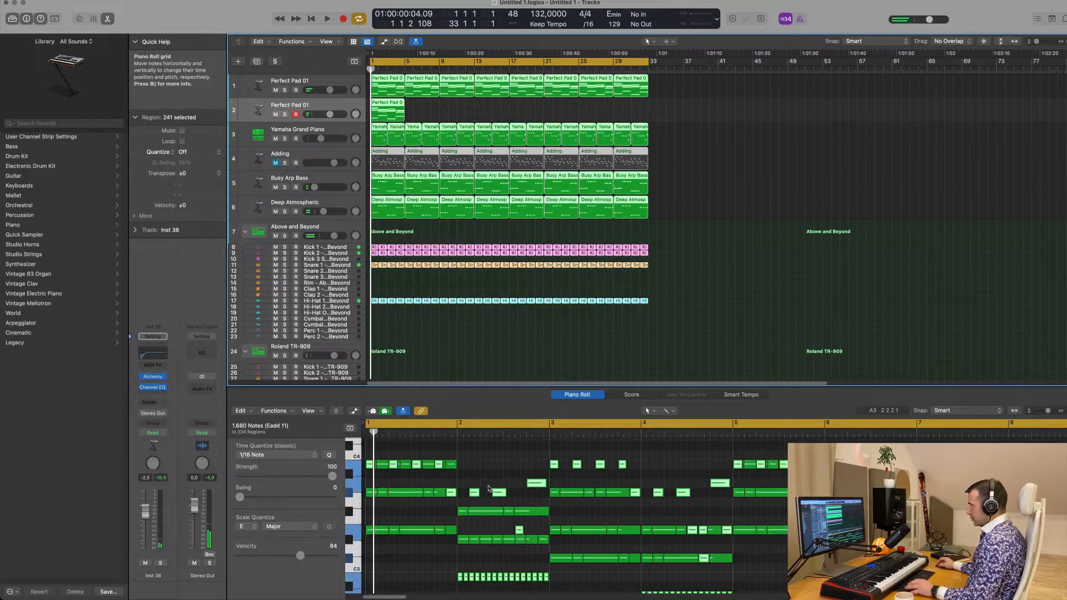
pyautogui.click(759, 257)
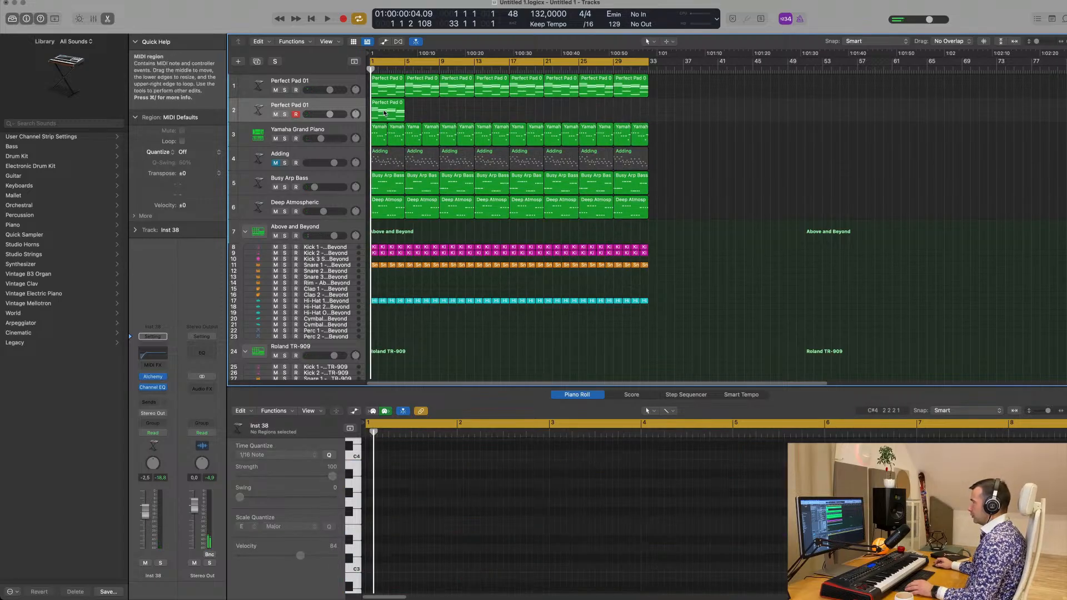
pyautogui.press('super+a')
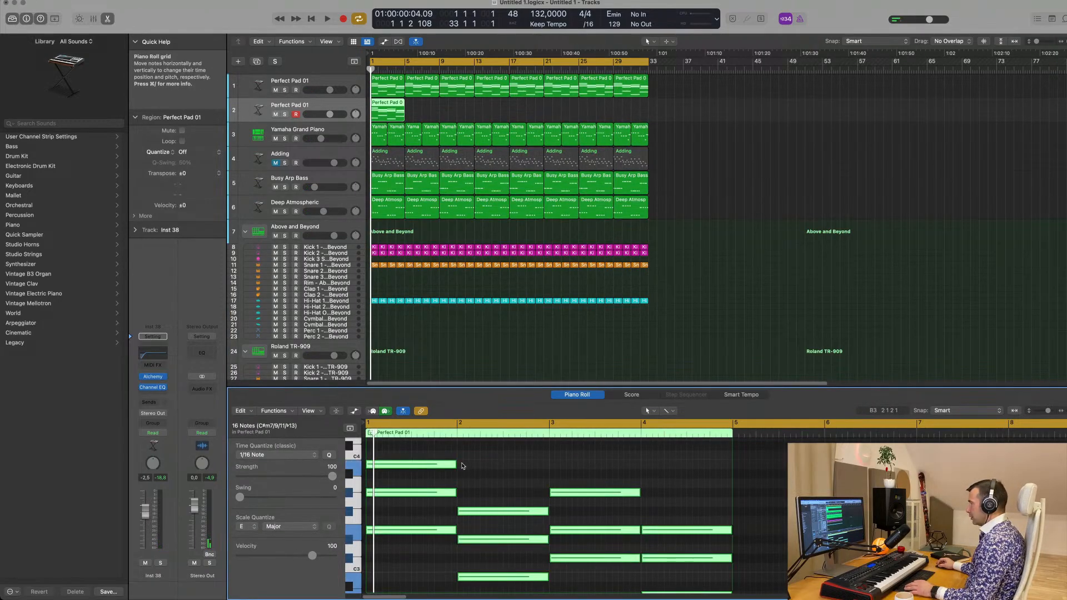
pyautogui.moveTo(455, 464); pyautogui.dragTo(375, 465)
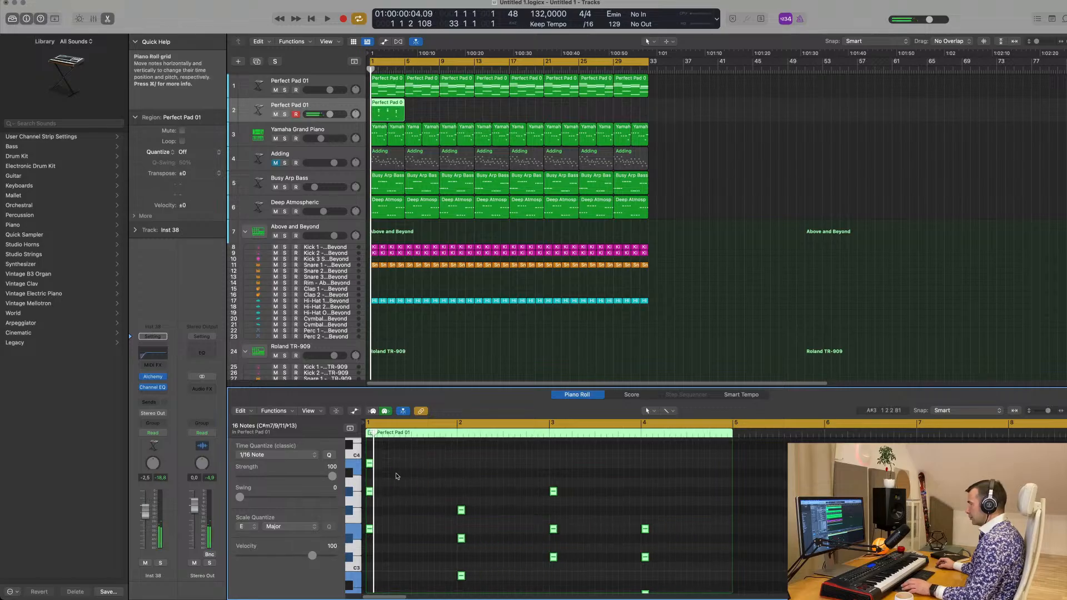
pyautogui.press('space')
pyautogui.scroll(4, 399, 476)
pyautogui.press('Return')
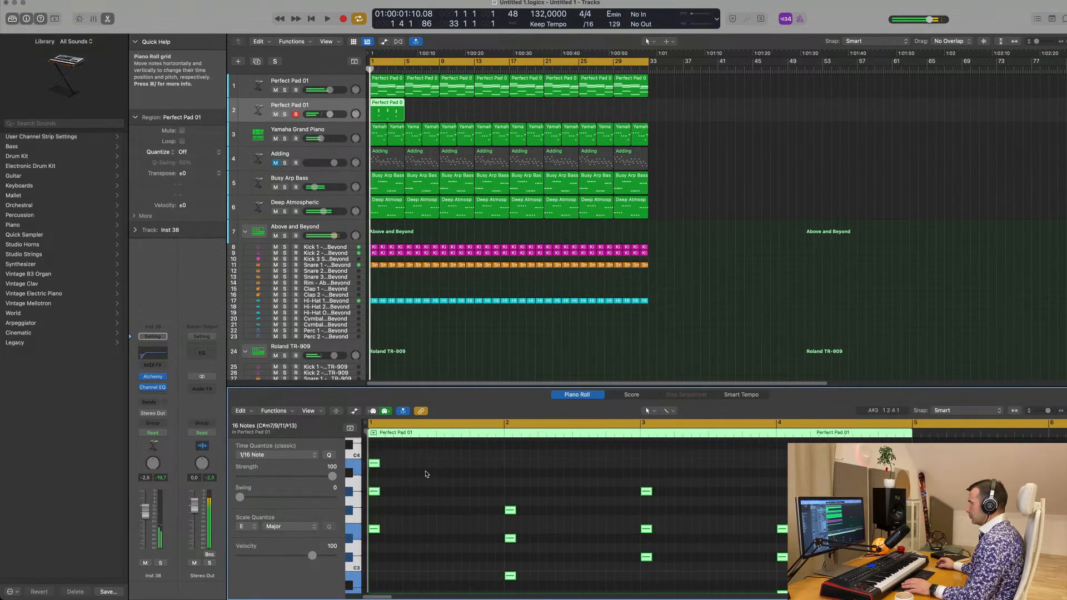
pyautogui.press('space')
# Open Alchemy on the duplicated pad track, load the Black Diamond preset from the Leads category and start playback
pyautogui.click(326, 105)
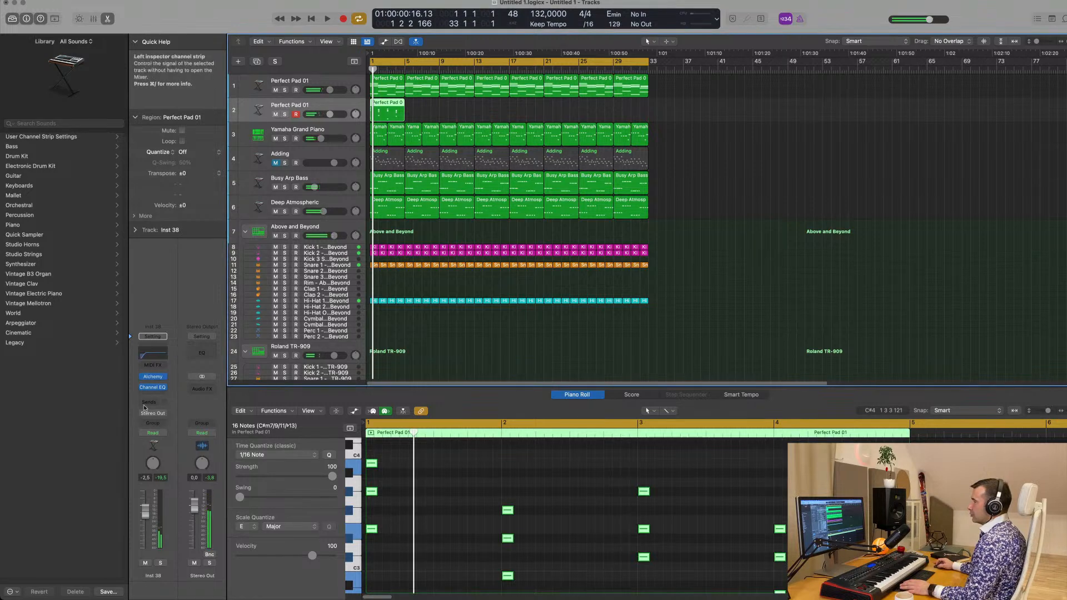
pyautogui.click(153, 378)
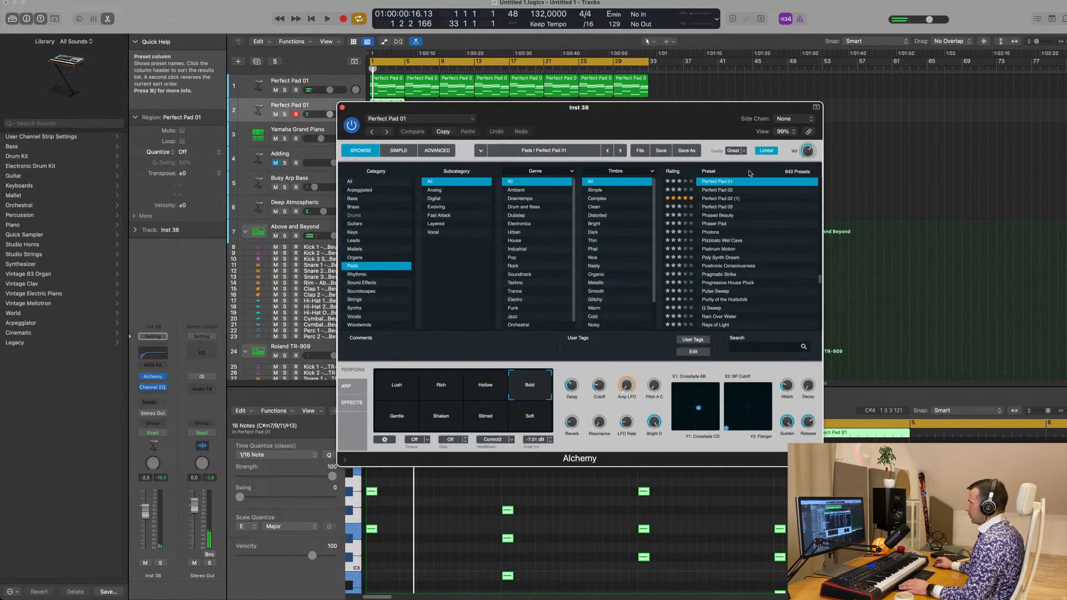
pyautogui.moveTo(688, 125); pyautogui.dragTo(674, 122)
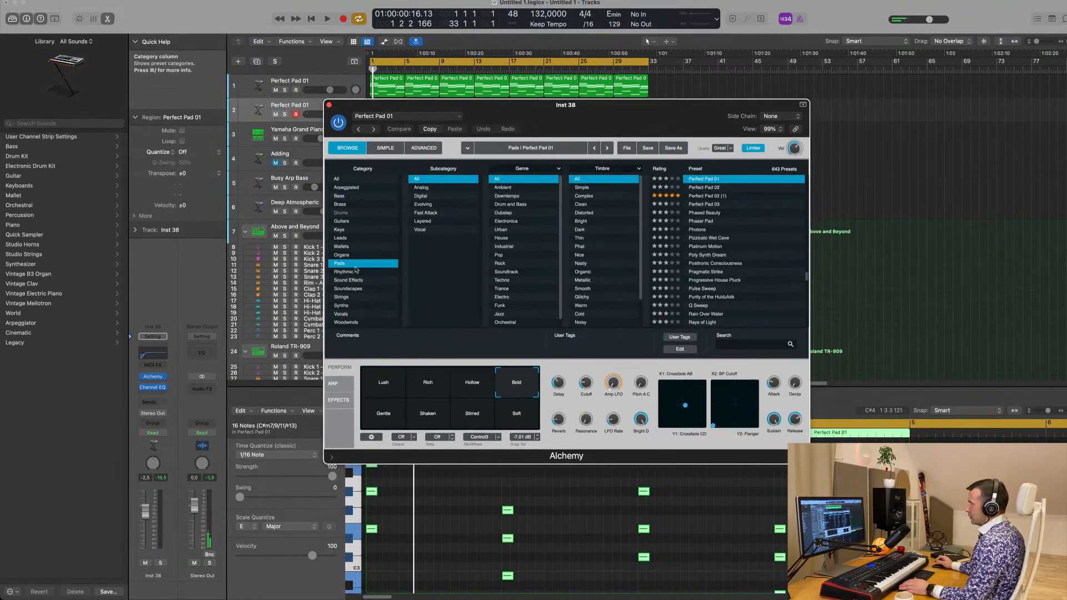
pyautogui.click(340, 238)
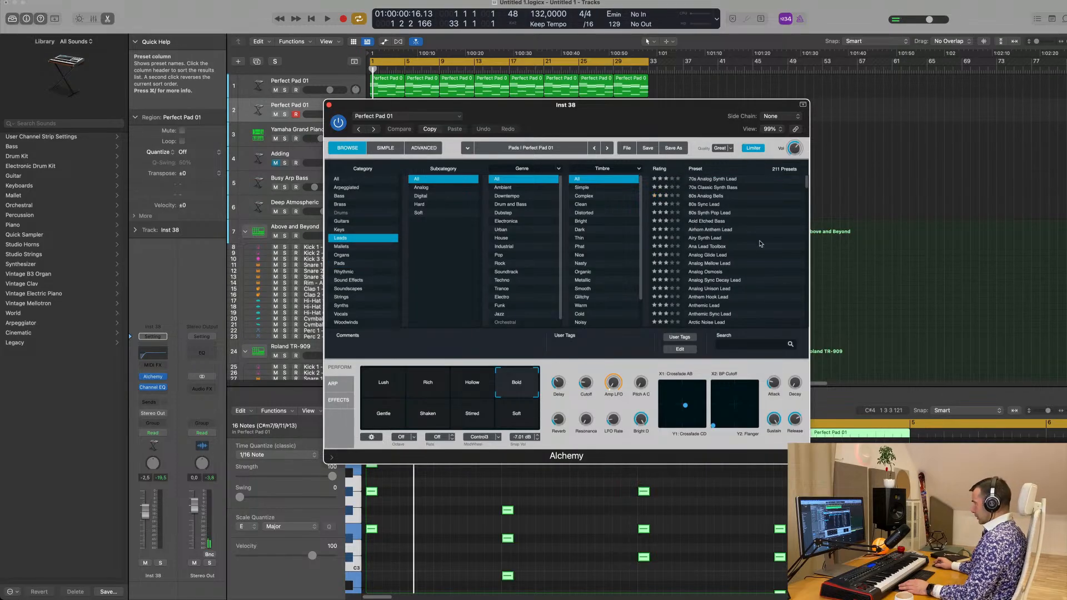
pyautogui.scroll(-5, 761, 243)
pyautogui.click(704, 241)
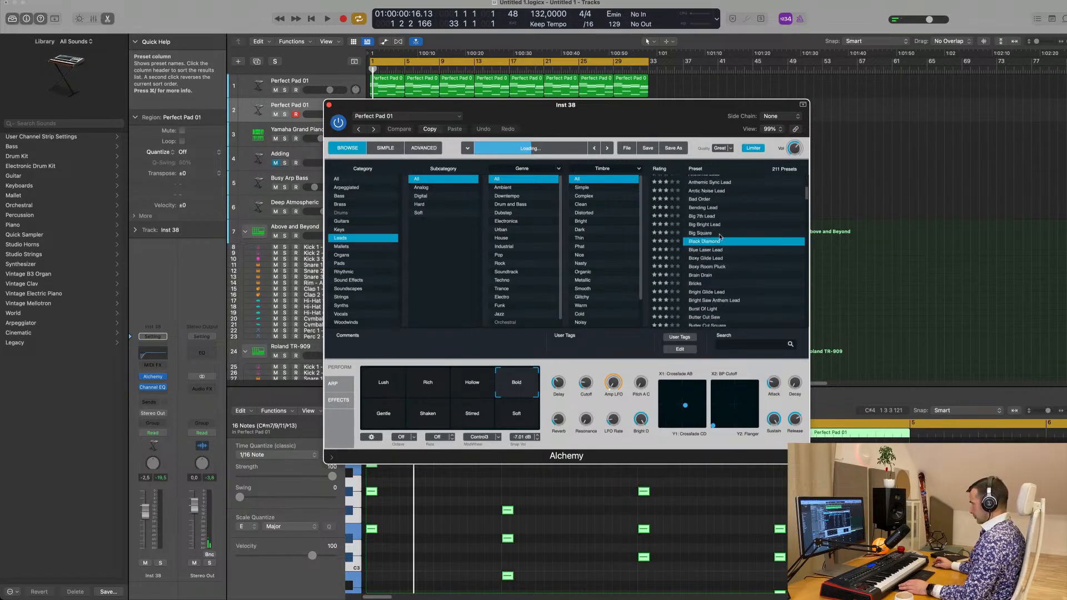
pyautogui.moveTo(670, 117)
pyautogui.mouseDown()
pyautogui.moveTo(906, 124)
pyautogui.moveTo(652, 115)
pyautogui.mouseUp()
pyautogui.press('space')
# Audition Black Diamond's performance snapshots, including Detuned Plucks, Deep Pad, Old Organ, Raindrops and Sine Vox, ending on Sax Pad
pyautogui.click(418, 392)
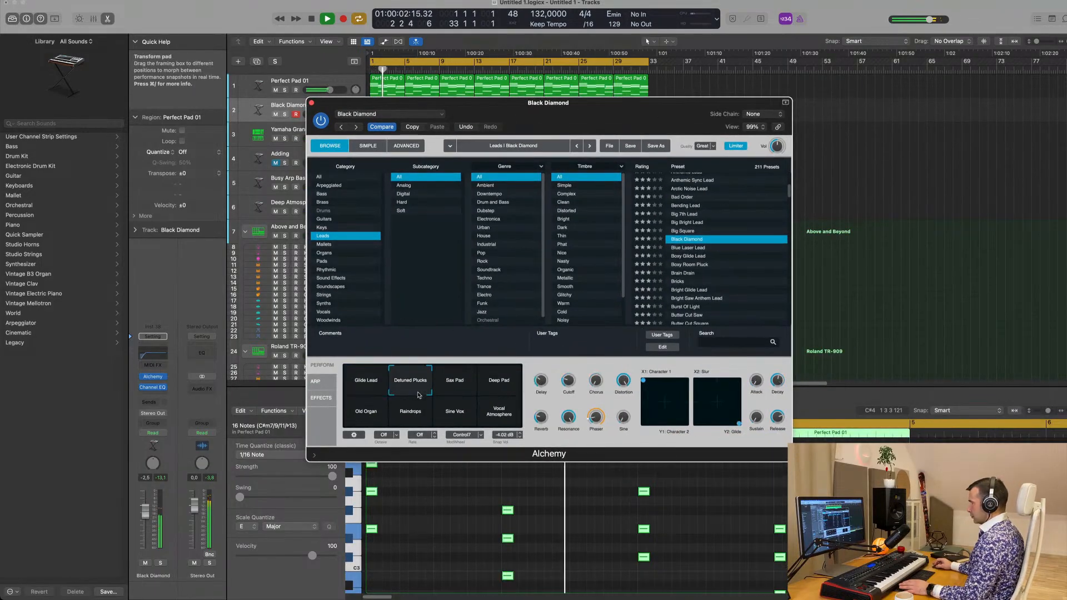
pyautogui.moveTo(566, 119); pyautogui.dragTo(801, 114)
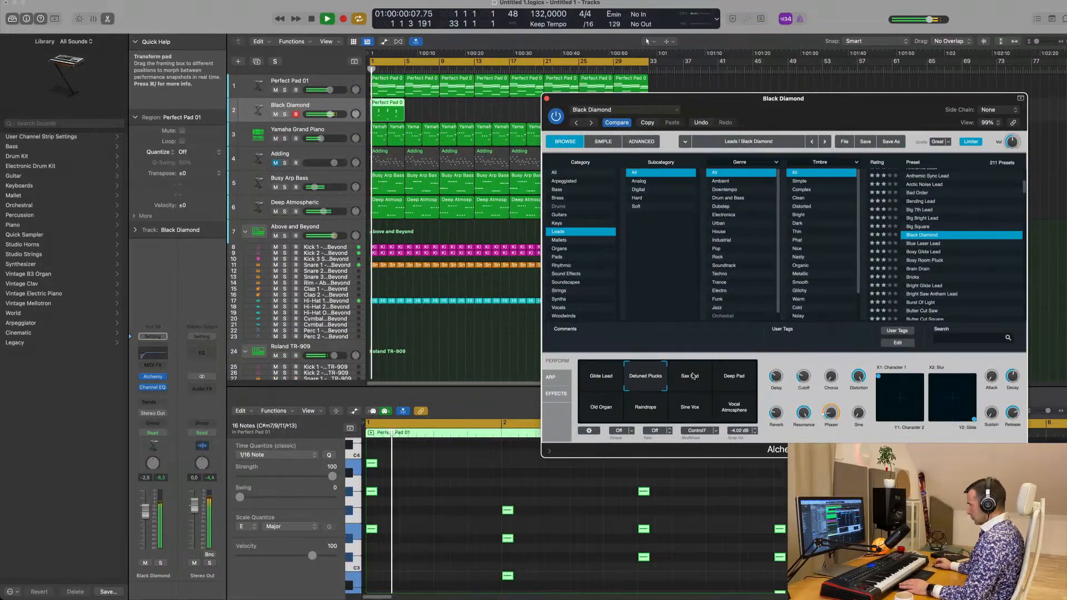
pyautogui.click(689, 376)
pyautogui.click(732, 378)
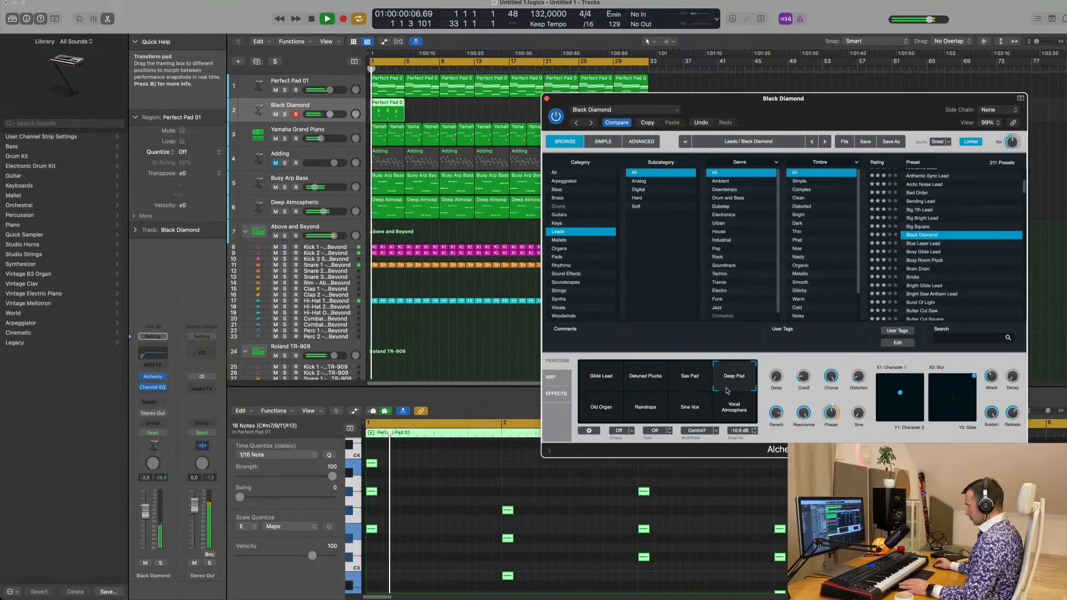
pyautogui.click(609, 408)
pyautogui.click(646, 409)
pyautogui.click(691, 414)
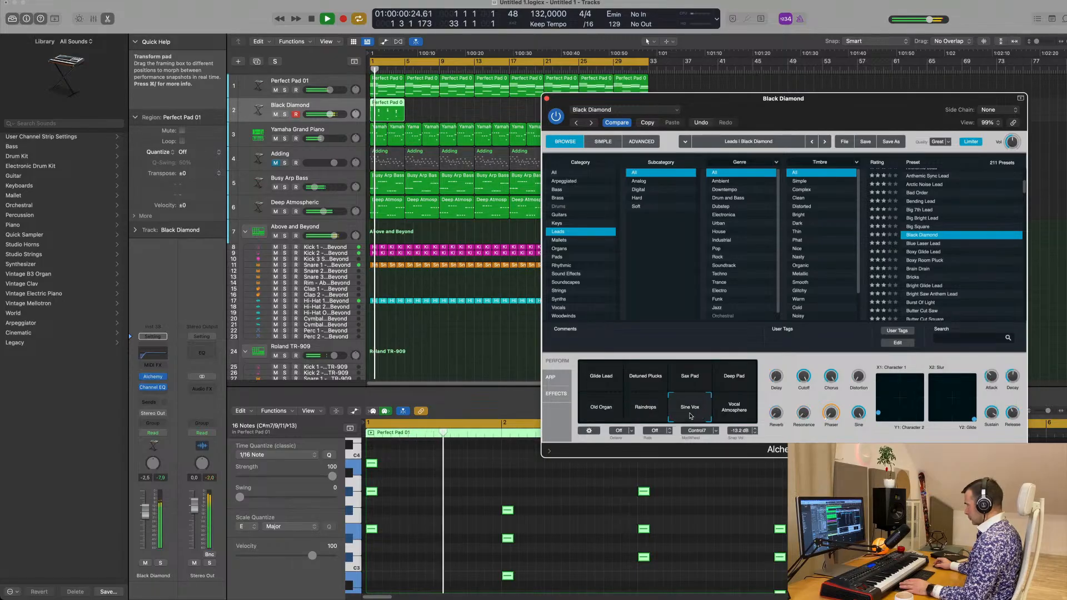
pyautogui.click(696, 377)
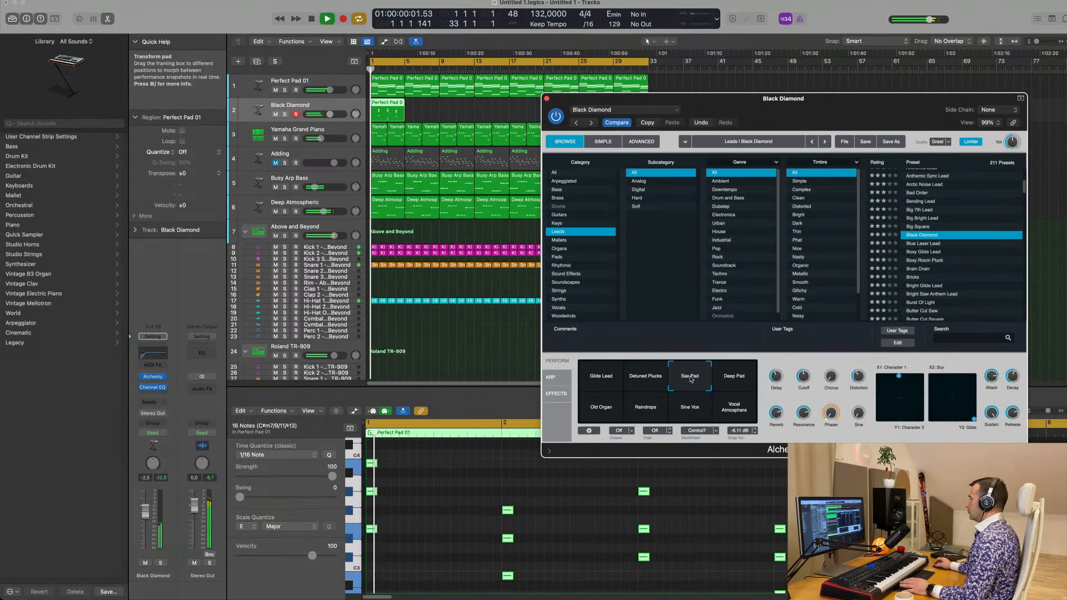
# Load the Blue Laser Lead preset and lower the duplicate track's volume to about -8 dB
pyautogui.moveTo(846, 108); pyautogui.dragTo(703, 124)
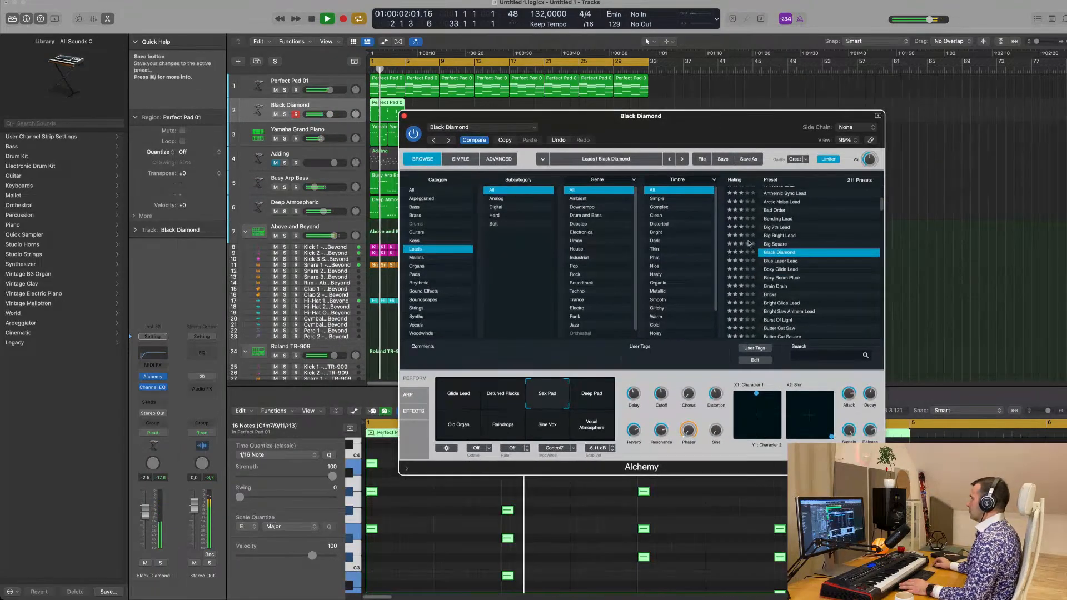
pyautogui.press('Down')
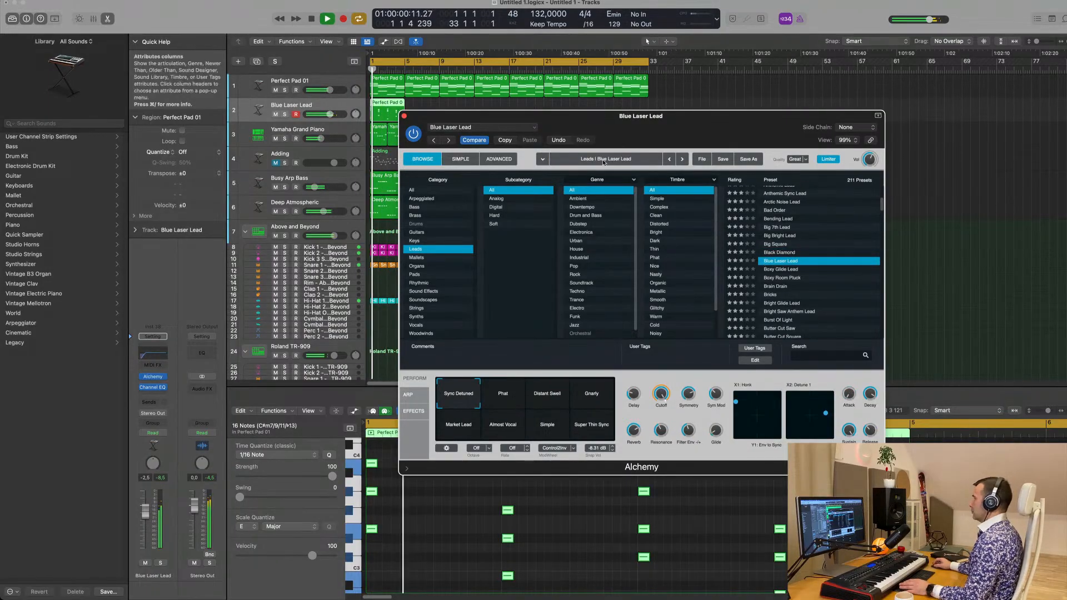
pyautogui.moveTo(145, 510); pyautogui.dragTo(149, 523)
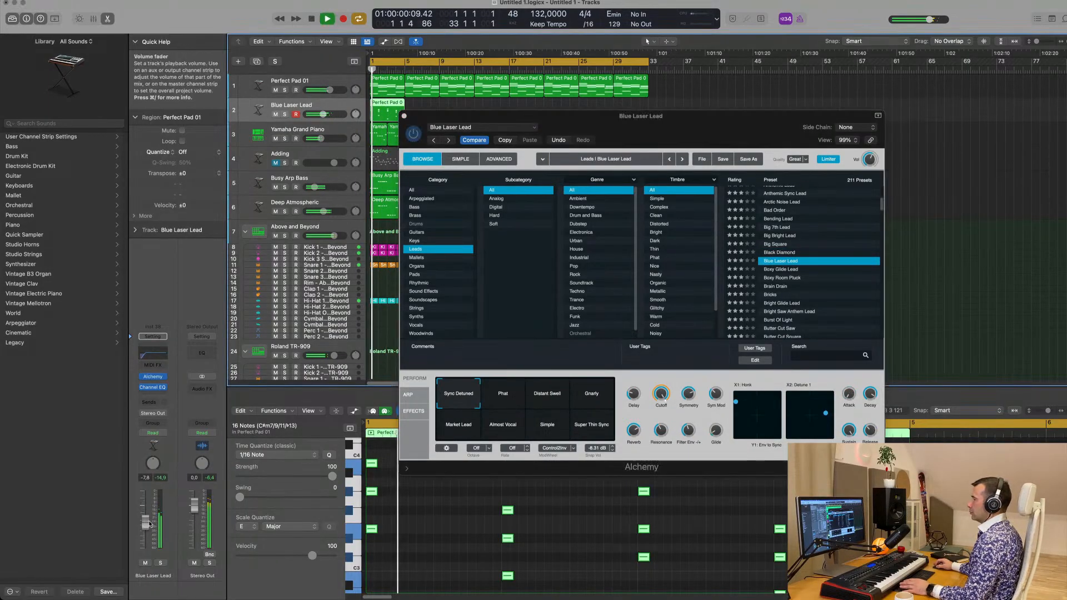
# Audition the lead presets Butter Cut Saw, Burst Of Light and Buzz Fuzz Phaser Bass on the chord stabs
pyautogui.scroll(-3, 827, 289)
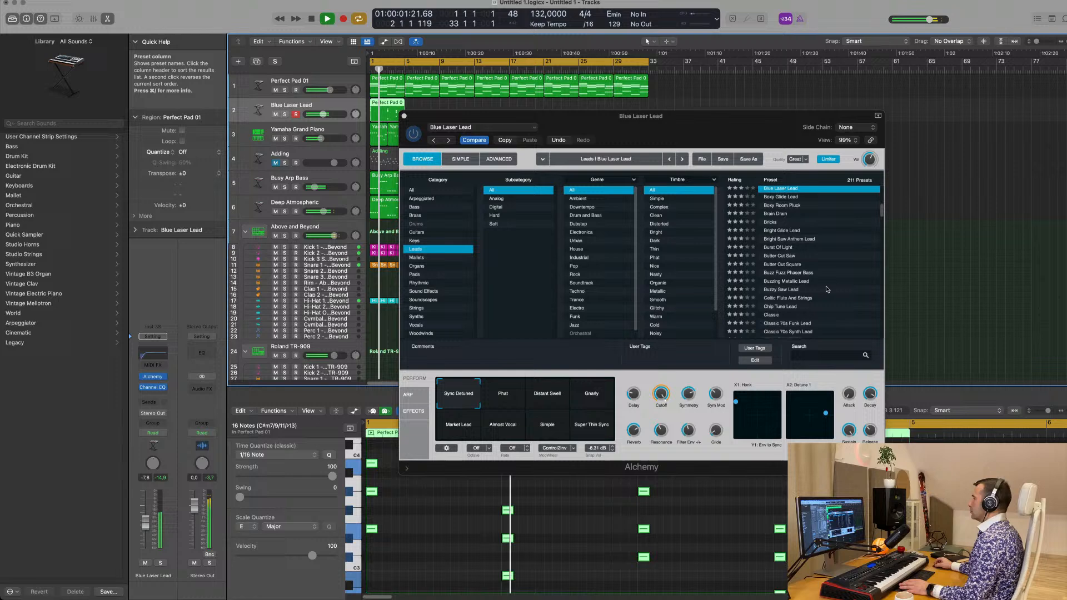
pyautogui.click(781, 257)
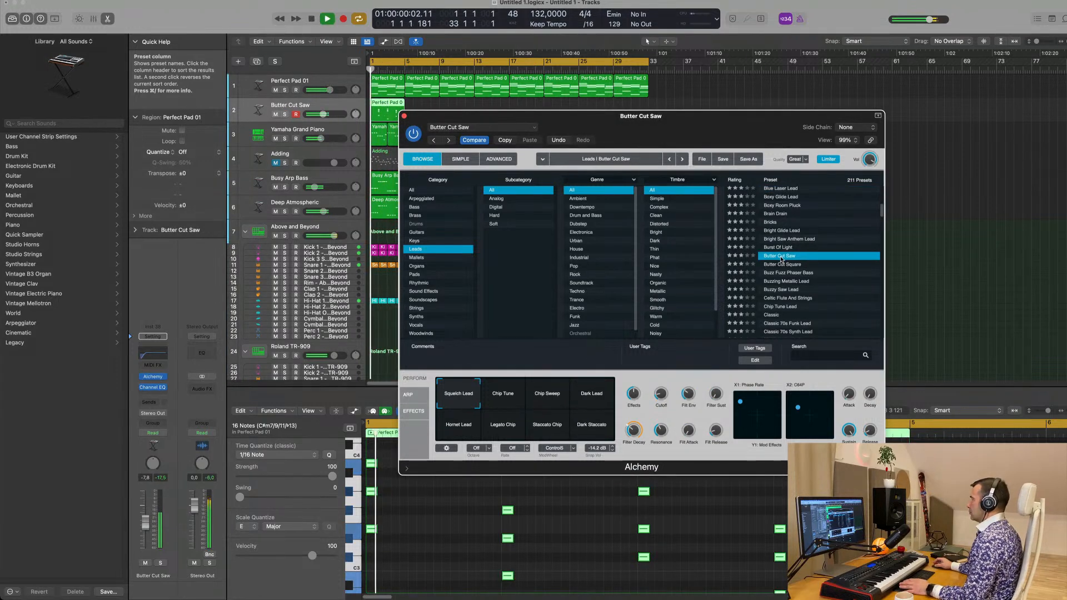
pyautogui.click(781, 251)
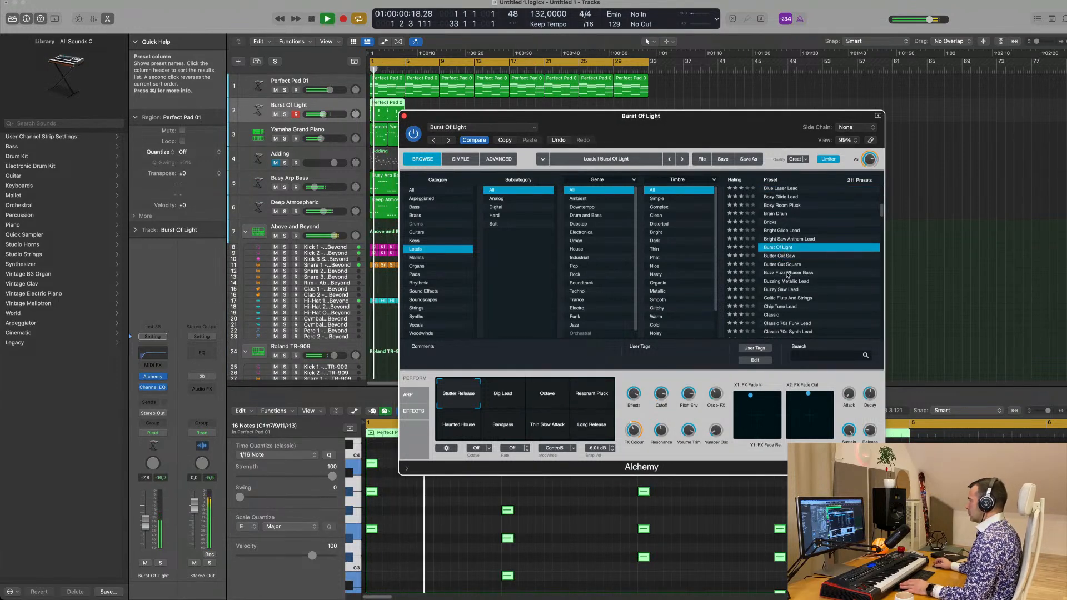
pyautogui.click(788, 273)
# Try the Classic lead preset with its Thin Pulse snapshot
pyautogui.scroll(-2, 815, 291)
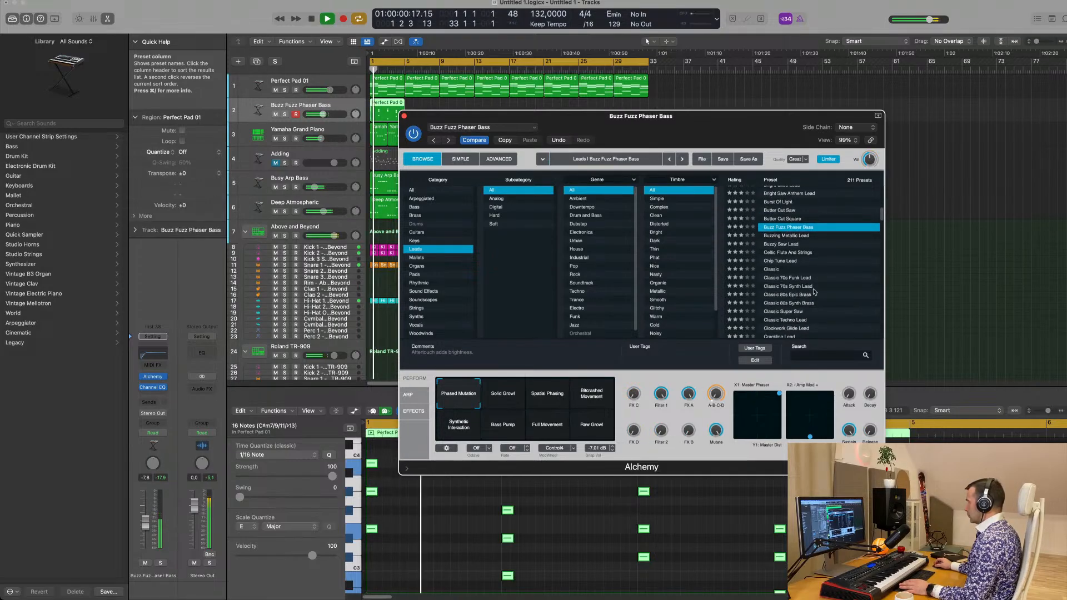
pyautogui.click(775, 272)
pyautogui.scroll(-1, 806, 278)
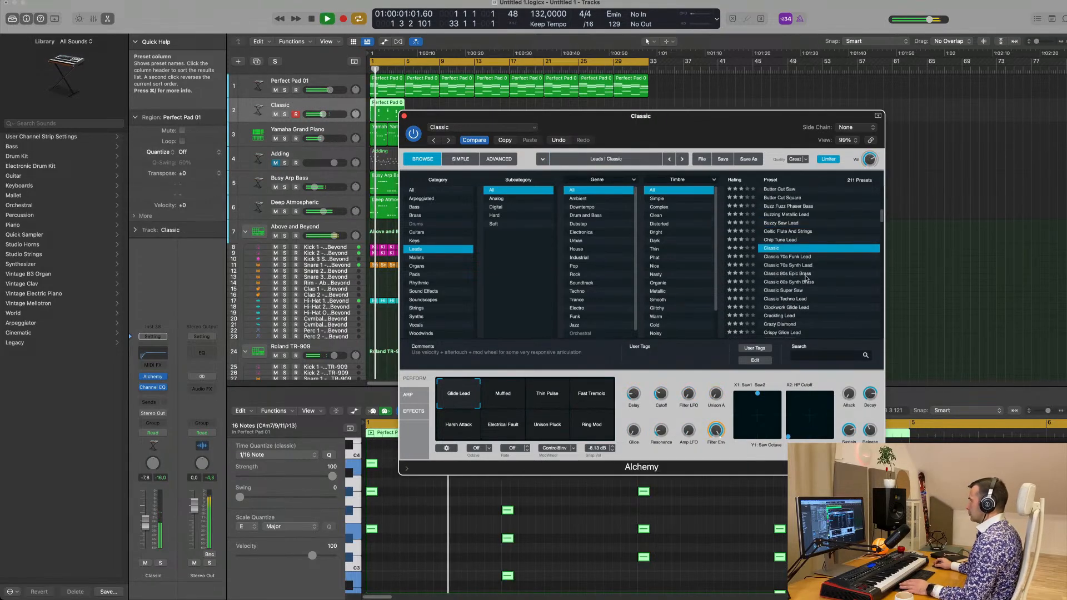
pyautogui.click(544, 398)
# Try Classic 80s Synth Brass, settle on the Classic Super Saw preset and play the stabs with it
pyautogui.scroll(-3, 820, 239)
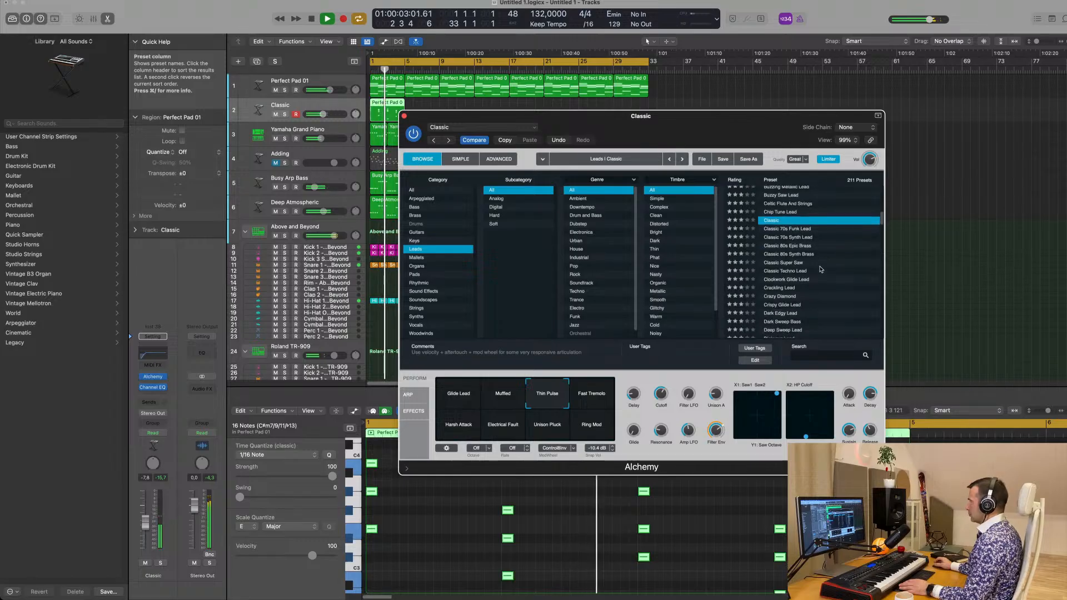
pyautogui.click(802, 215)
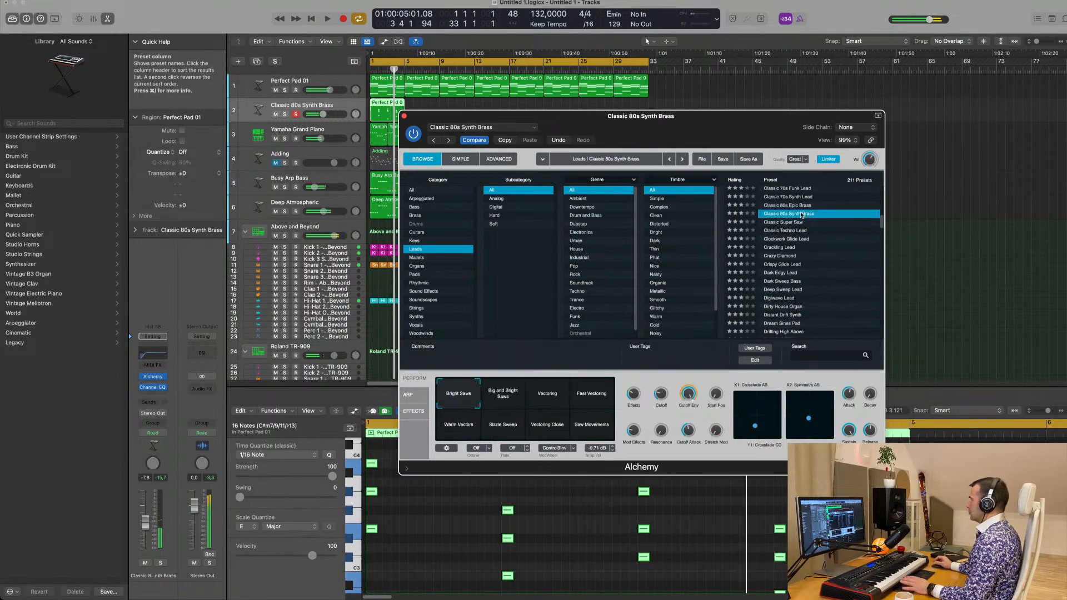
pyautogui.click(796, 223)
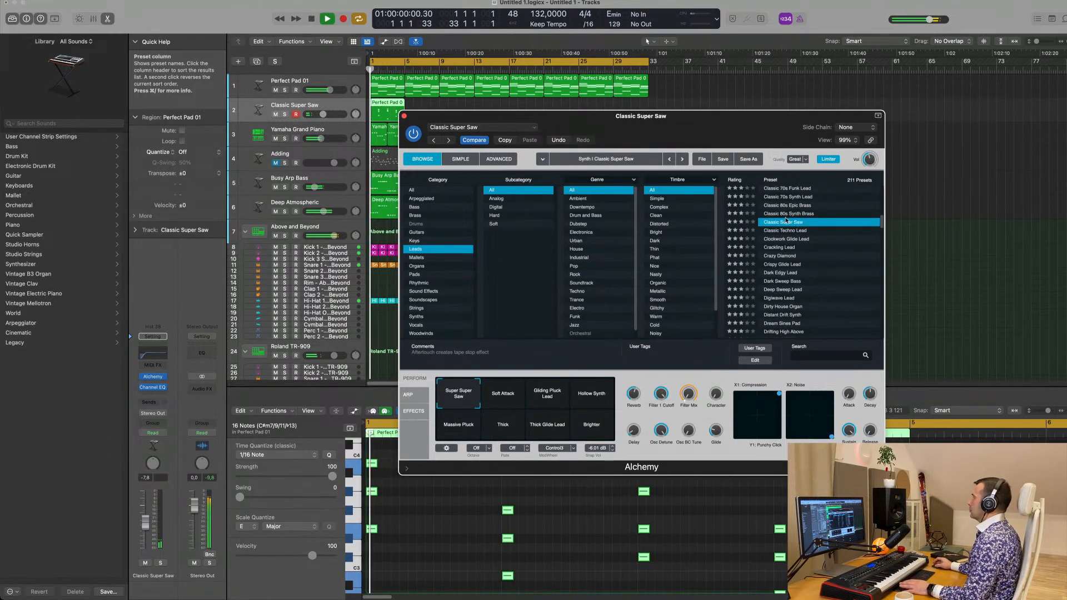
pyautogui.moveTo(743, 127); pyautogui.dragTo(894, 84)
pyautogui.press('space')
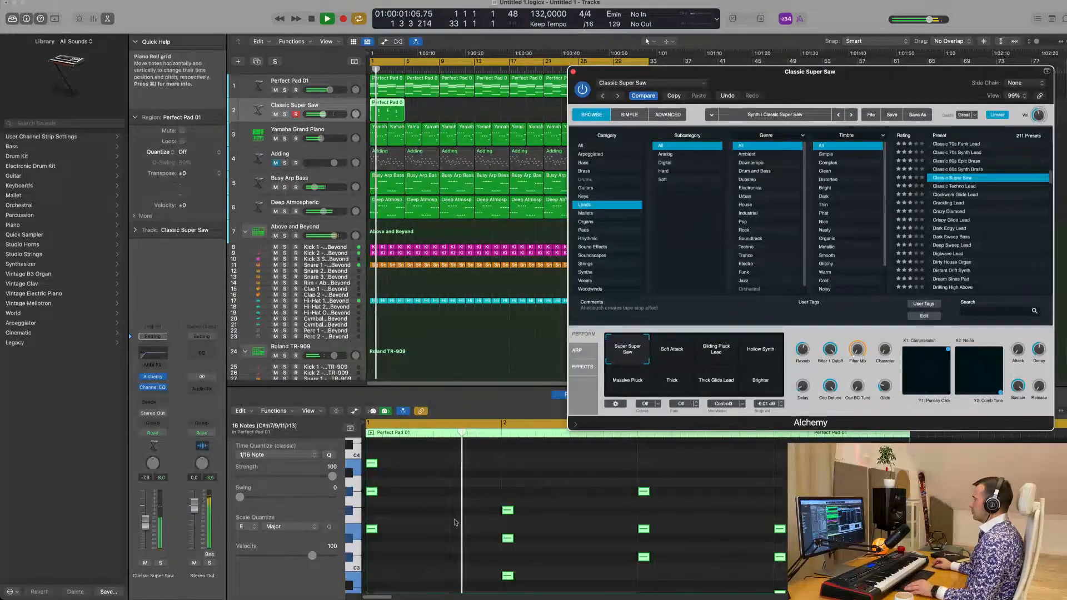
# Copy the chord stabs within each bar so every bar holds four stabs spaced about three sixteenth notes apart
pyautogui.scroll(-2, 389, 517)
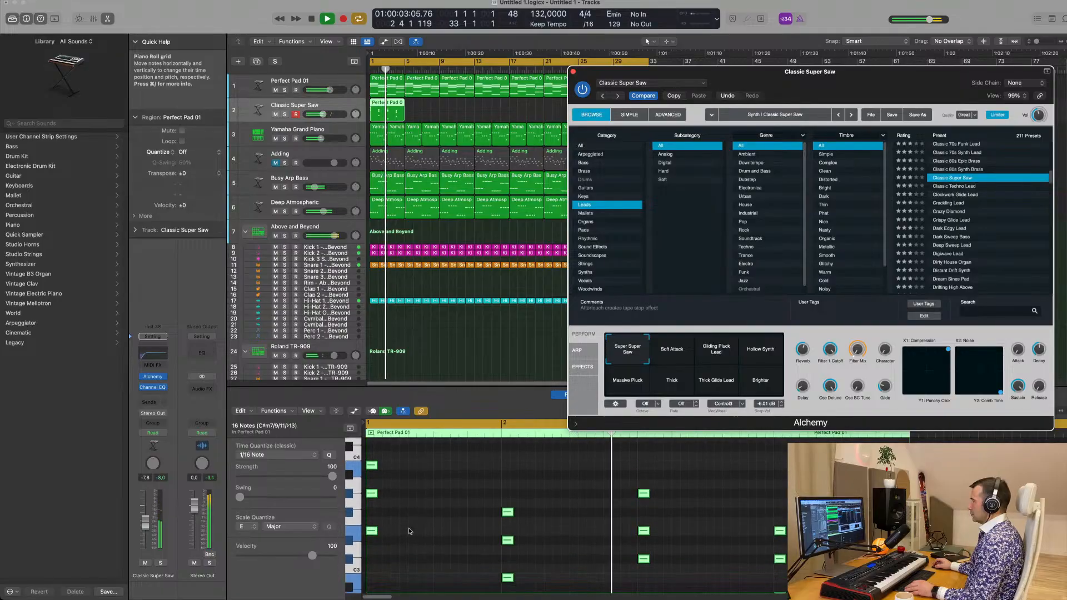
pyautogui.moveTo(373, 499); pyautogui.dragTo(397, 497)
pyautogui.scroll(-2, 438, 508)
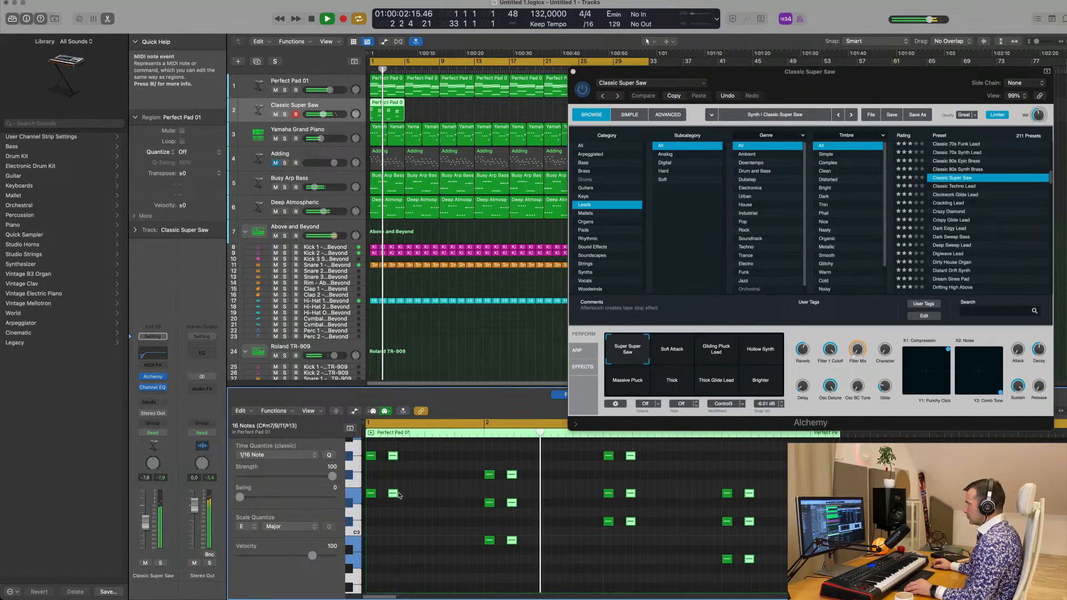
pyautogui.moveTo(398, 495); pyautogui.dragTo(430, 496)
pyautogui.scroll(-1, 424, 510)
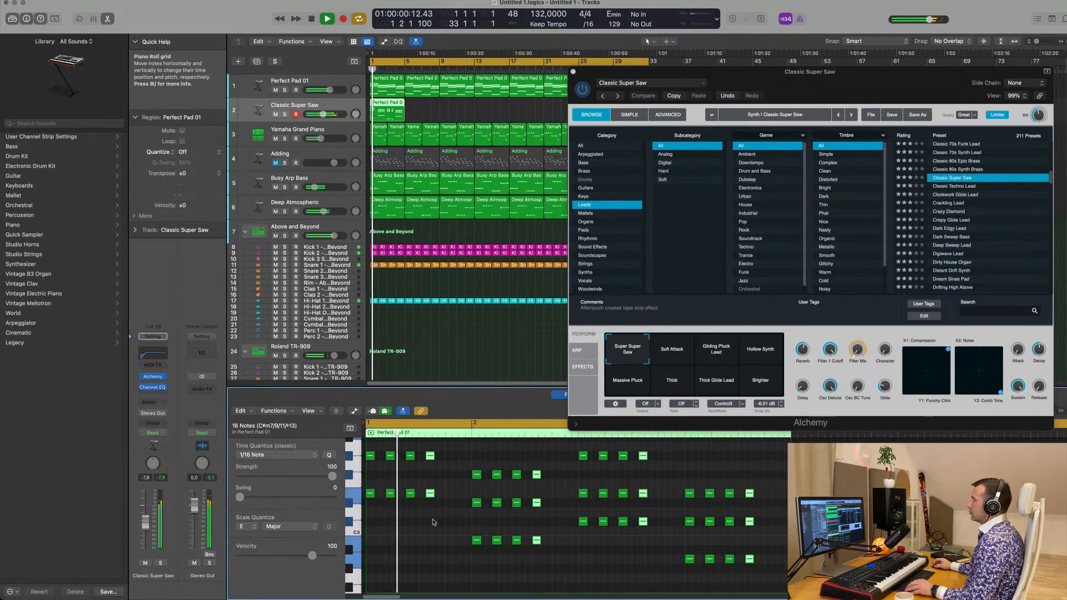
# Repeat the four-bar stab region on the Classic Super Saw track until it fills bars 1 to 32
pyautogui.scroll(-3, 456, 529)
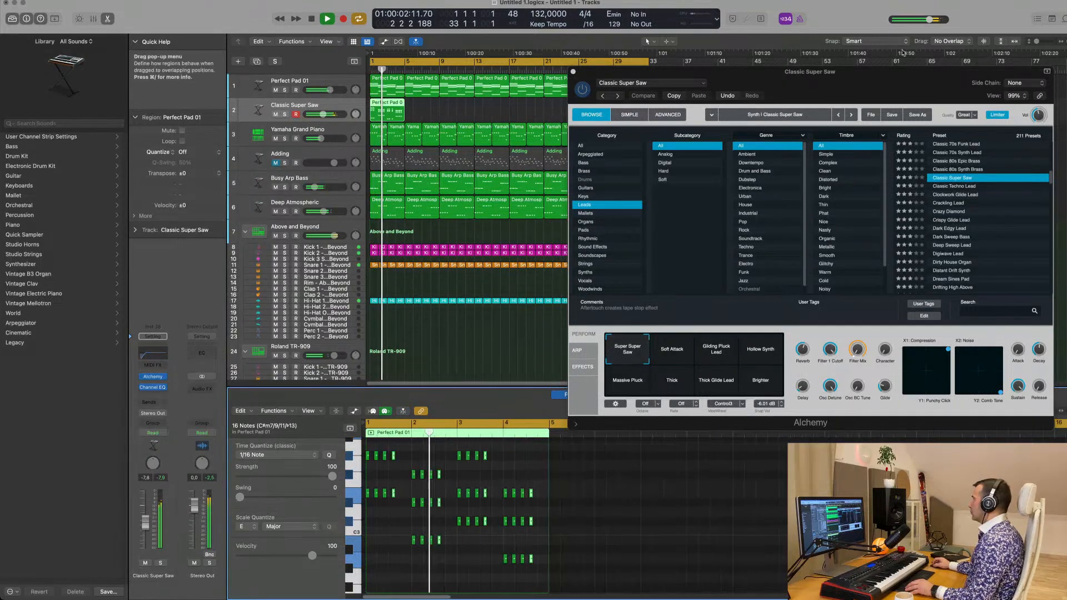
pyautogui.moveTo(878, 80); pyautogui.dragTo(925, 92)
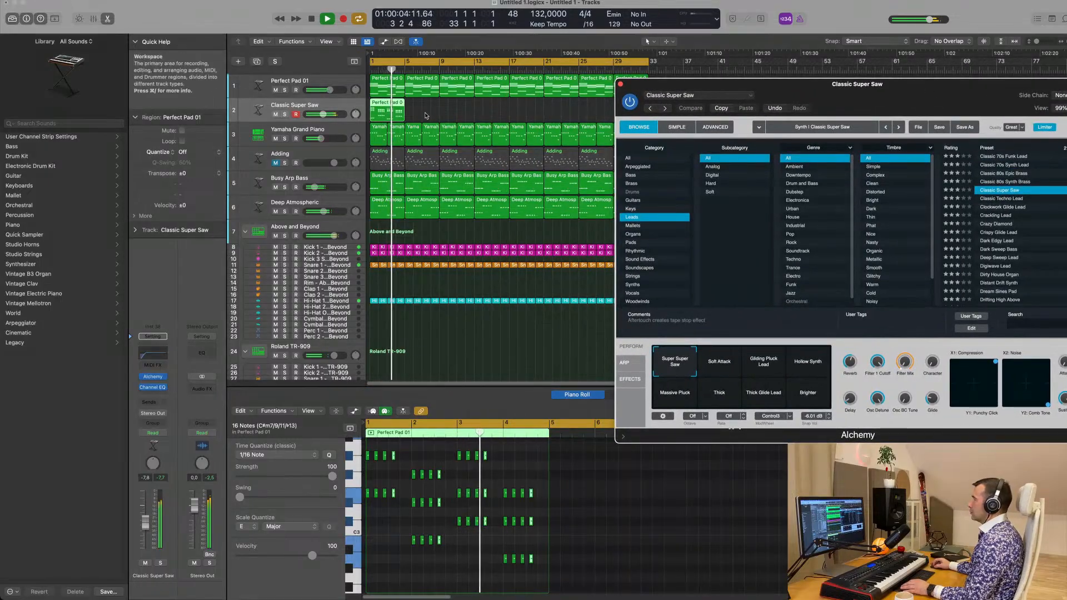
pyautogui.click(366, 114)
pyautogui.click(365, 113)
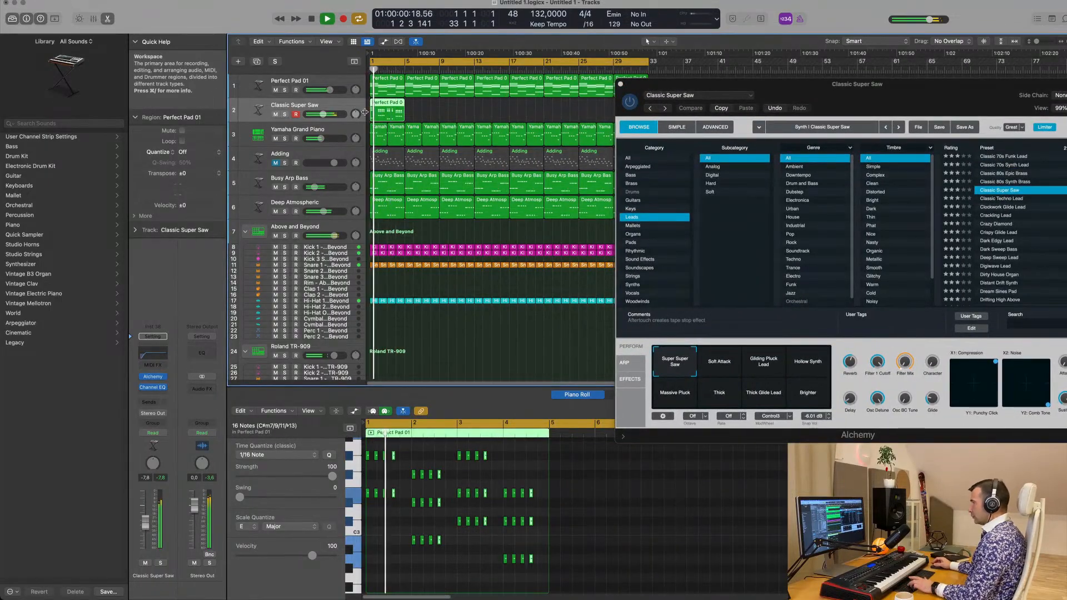
pyautogui.press('super+r')
pyautogui.press('super+r')
pyautogui.press('super+r')
pyautogui.press('super+r')
pyautogui.press('super+r')
pyautogui.press('super+r')
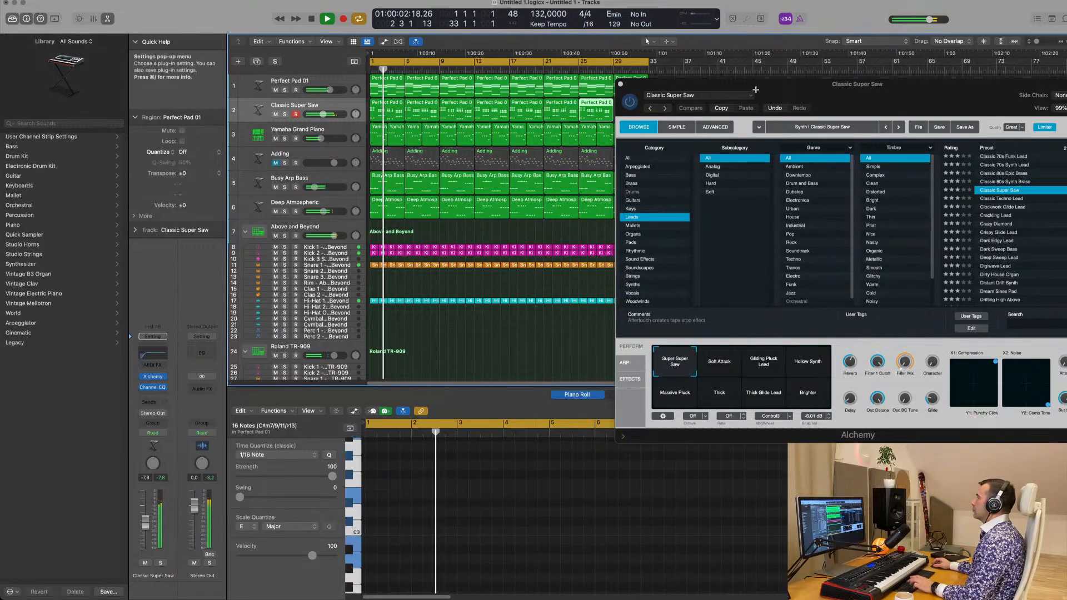
pyautogui.moveTo(811, 87); pyautogui.dragTo(608, 140)
pyautogui.press('super+r')
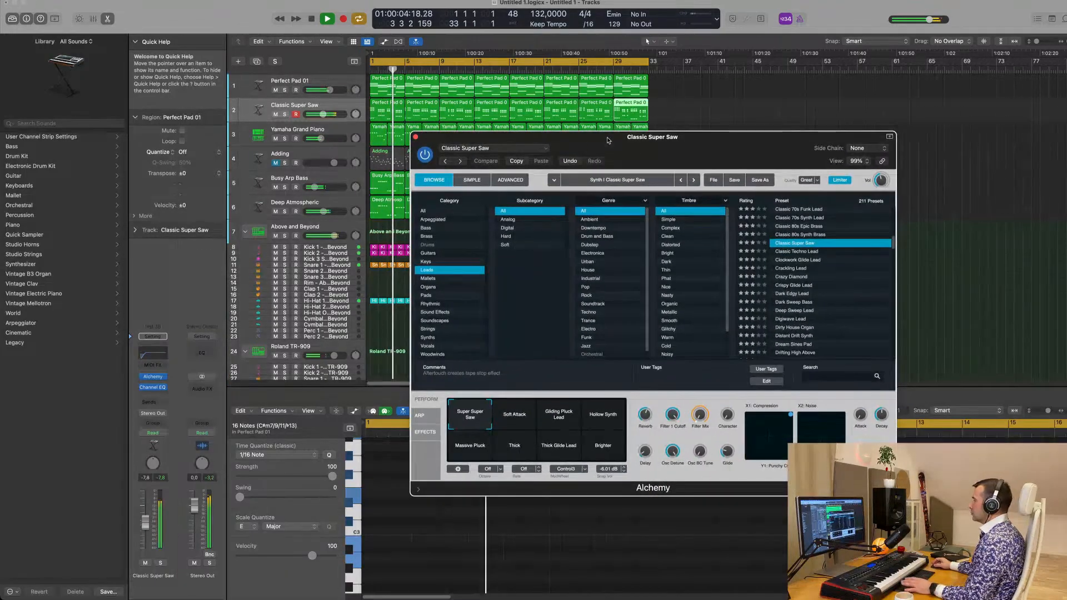
# Audition Soft Attack, Gliding Pluck Lead, Hollow Synth, Massive Pluck and Thick, return to the Super Super Saw snapshot and stop playback
pyautogui.click(530, 422)
pyautogui.click(567, 420)
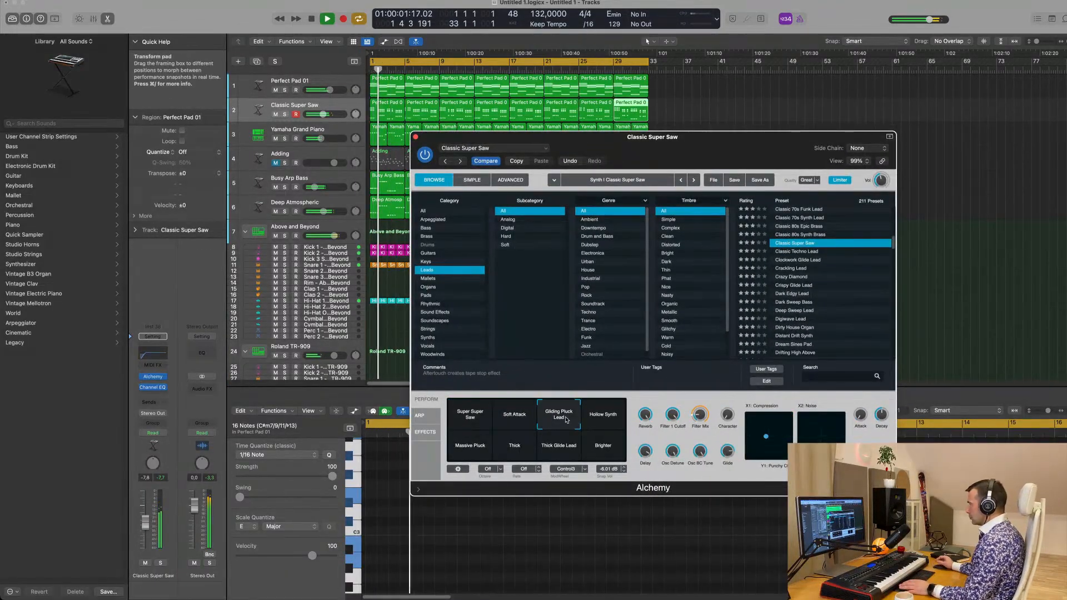
pyautogui.click(601, 424)
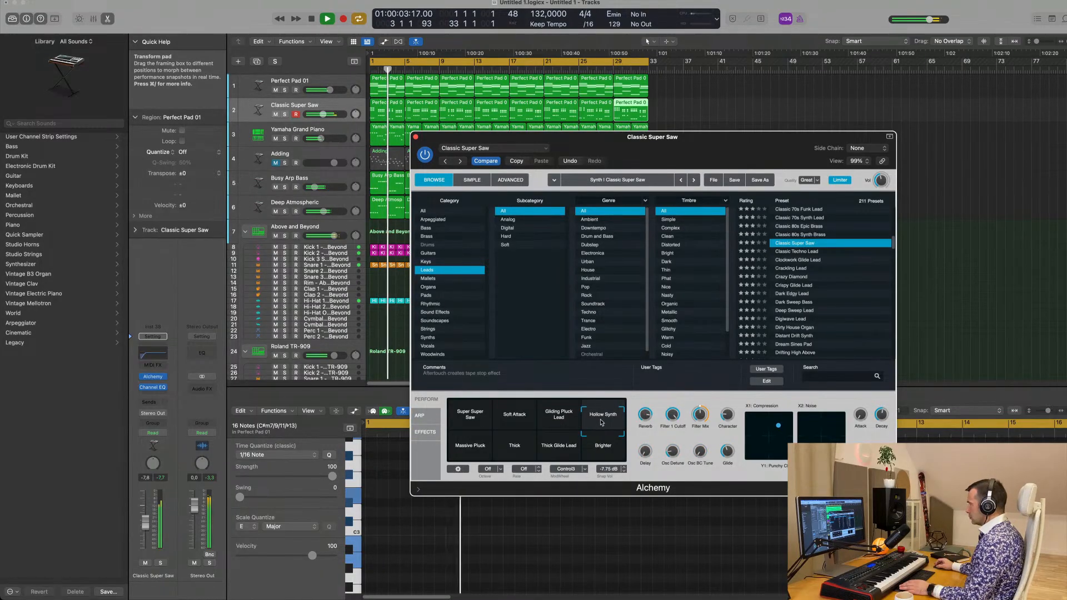
pyautogui.click(470, 445)
pyautogui.press('space')
pyautogui.click(501, 454)
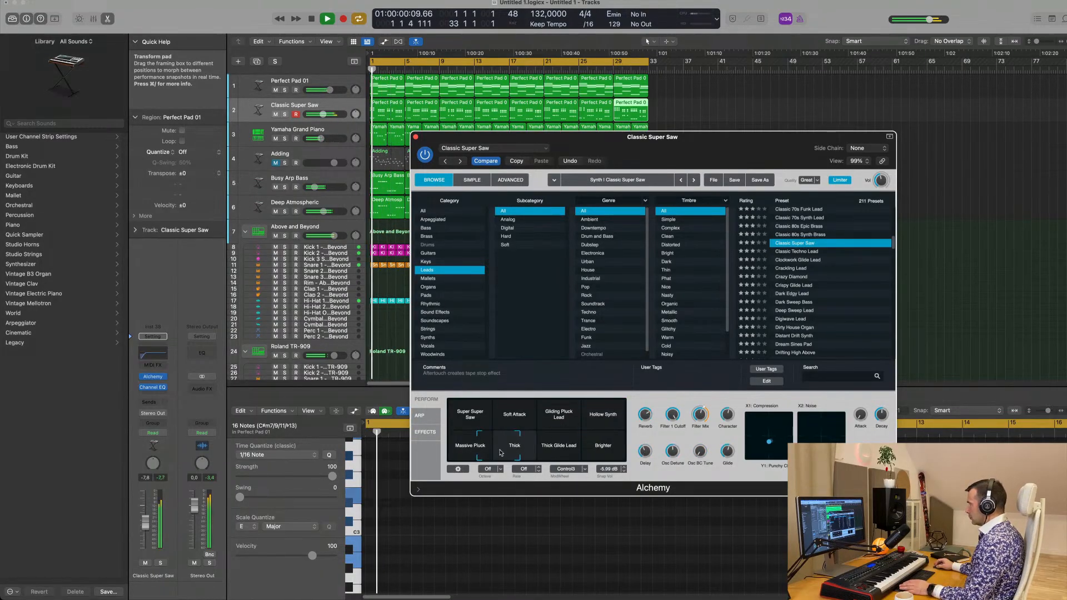
pyautogui.moveTo(514, 453); pyautogui.dragTo(470, 418)
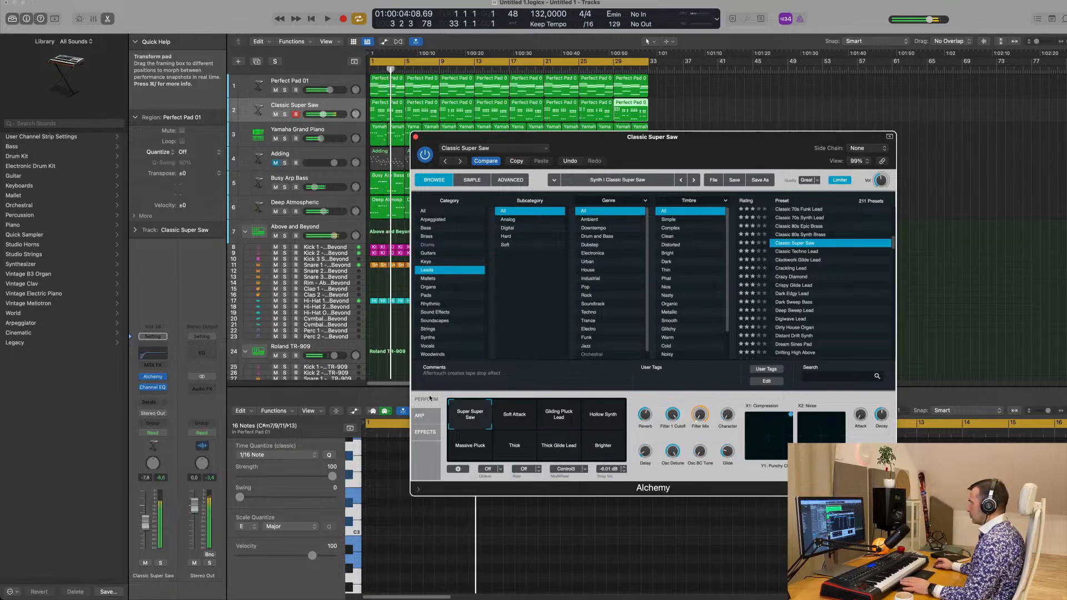
pyautogui.moveTo(711, 141); pyautogui.dragTo(757, 144)
pyautogui.press('space')
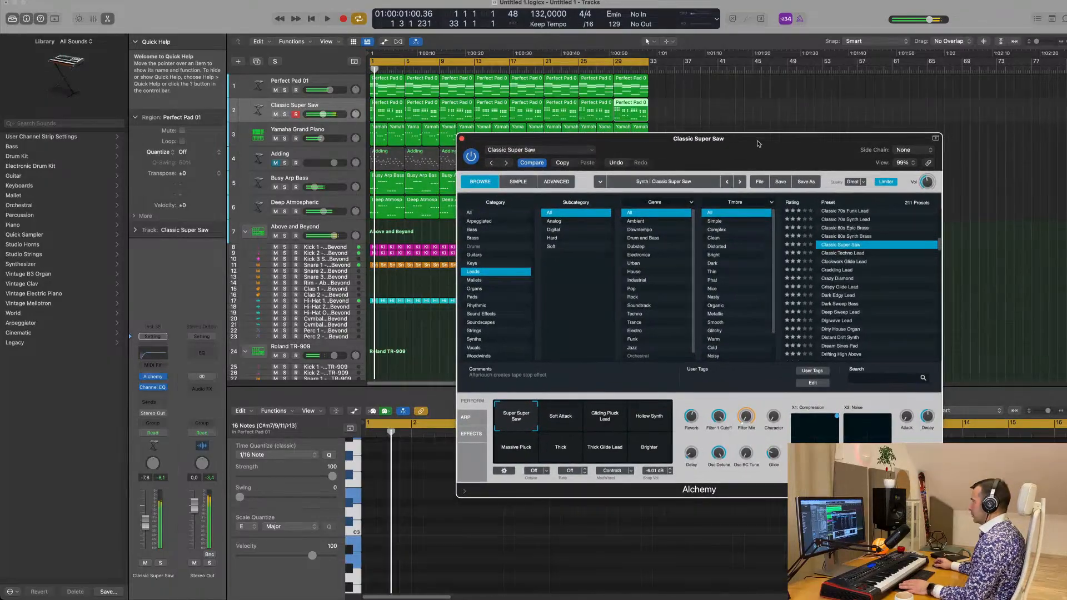
# Raise Alchemy's Filter 1 Cutoff to 100% and lower the Classic Super Saw track volume to about -12.2 dB
pyautogui.moveTo(715, 418)
pyautogui.moveTo(719, 436); pyautogui.dragTo(720, 405)
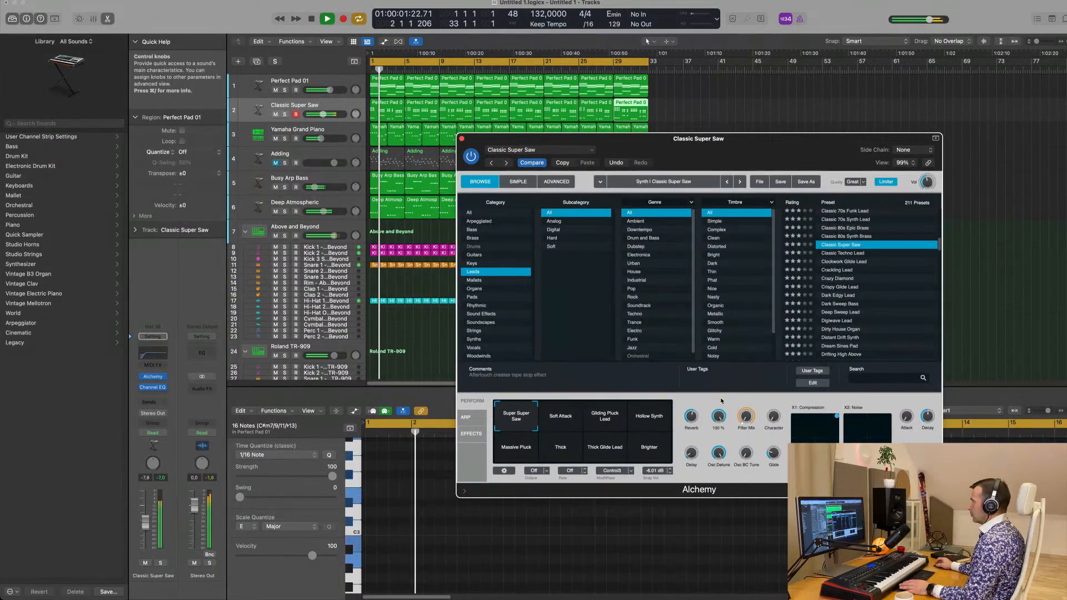
pyautogui.click(294, 106)
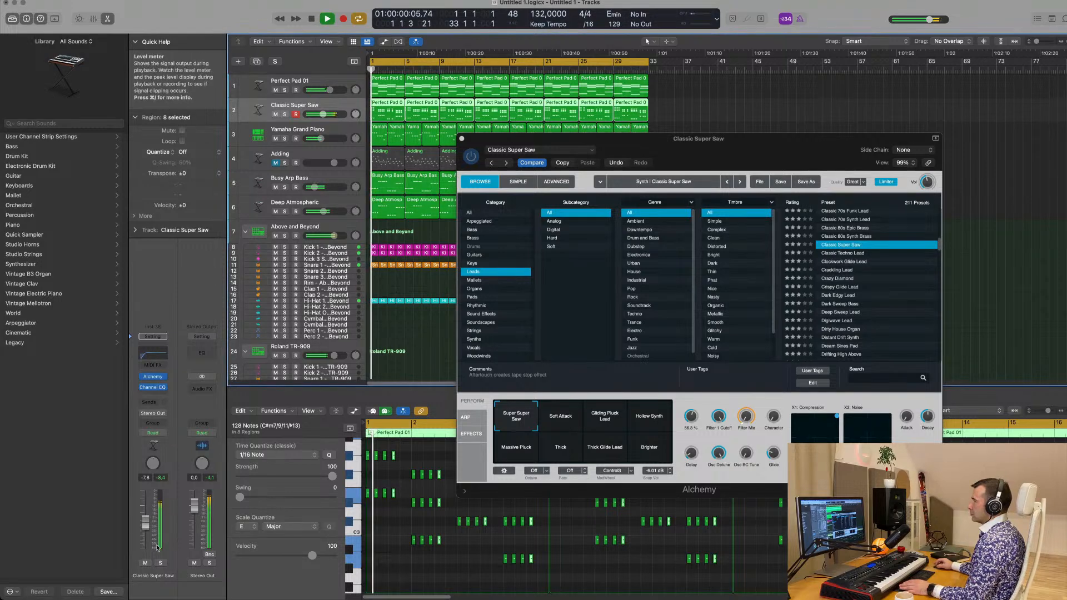
pyautogui.moveTo(145, 523); pyautogui.dragTo(145, 526)
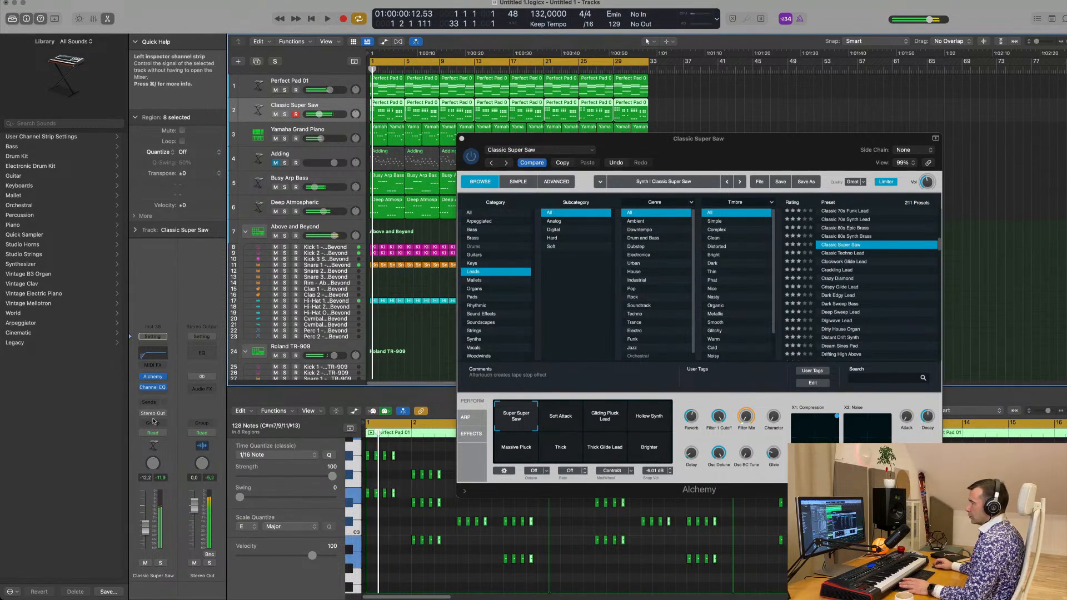
# Add a Bus 6 send to the Classic Super Saw channel and raise its send level while playing the stabs
pyautogui.press('space')
pyautogui.click(149, 402)
pyautogui.moveTo(160, 418)
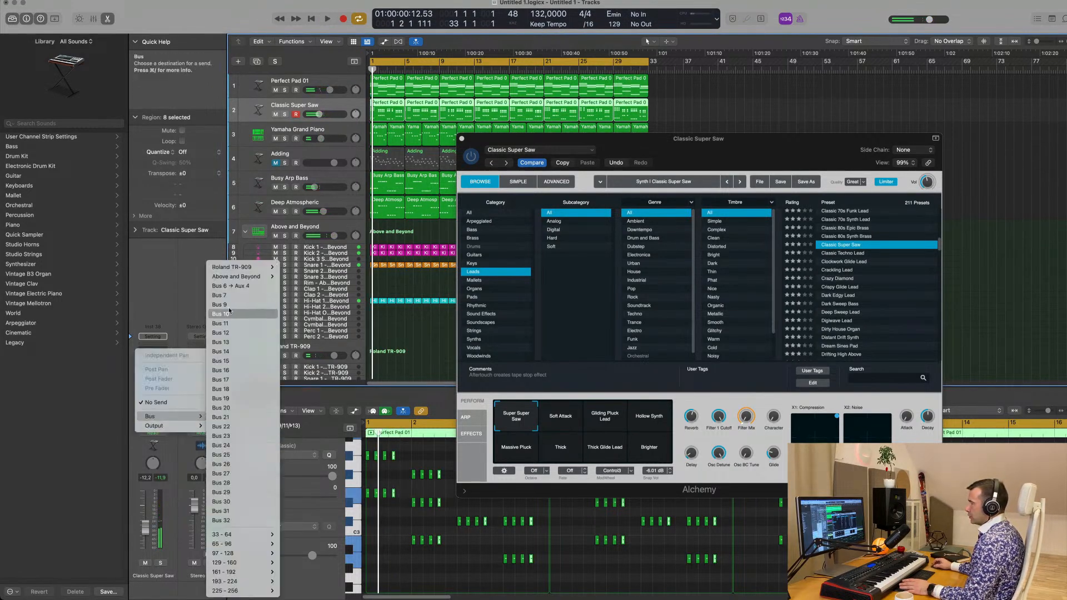
pyautogui.click(238, 286)
pyautogui.press('space')
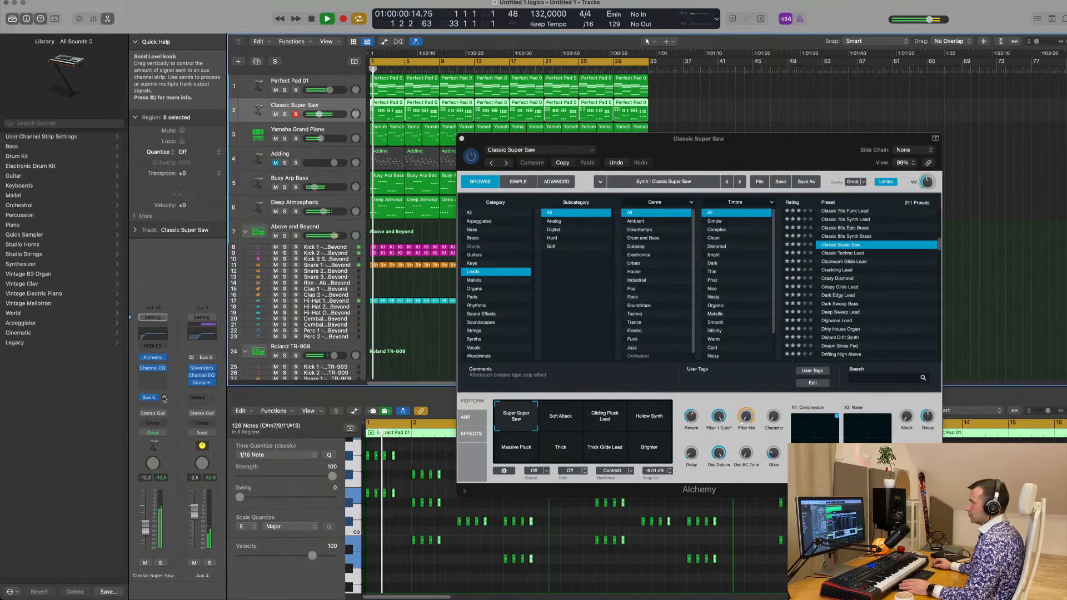
pyautogui.press('space')
pyautogui.press('space')
pyautogui.moveTo(164, 397)
pyautogui.mouseDown()
pyautogui.moveTo(169, 382)
pyautogui.moveTo(164, 401)
pyautogui.mouseUp()
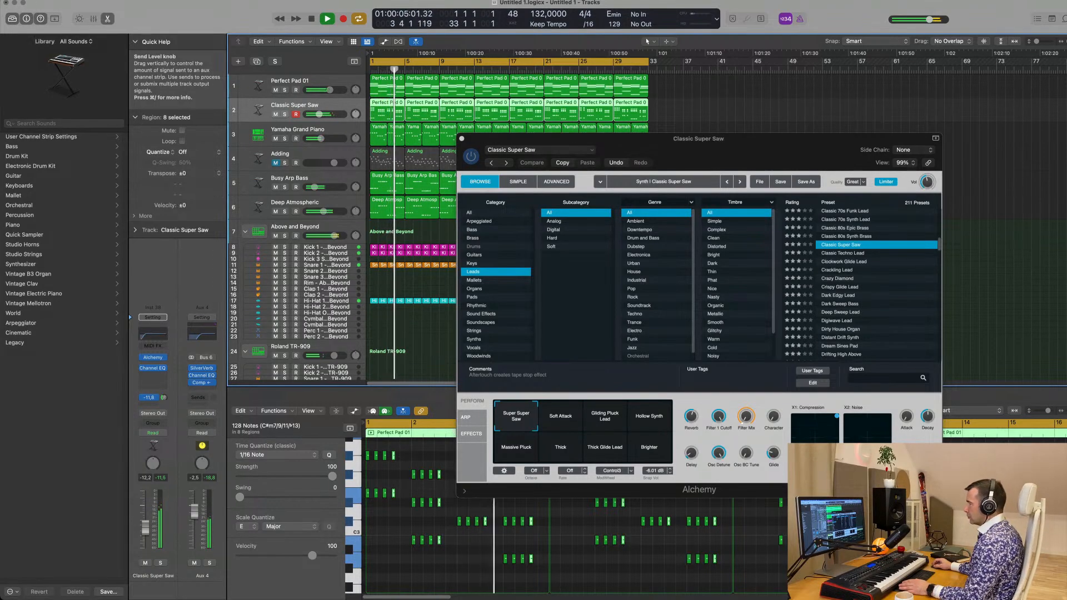
pyautogui.press('space')
pyautogui.press('space')
# Adjust the X1: Compression XY pad in Alchemy during playback and set the Classic Super Saw volume to -9.0 dB
pyautogui.moveTo(836, 418); pyautogui.dragTo(828, 428)
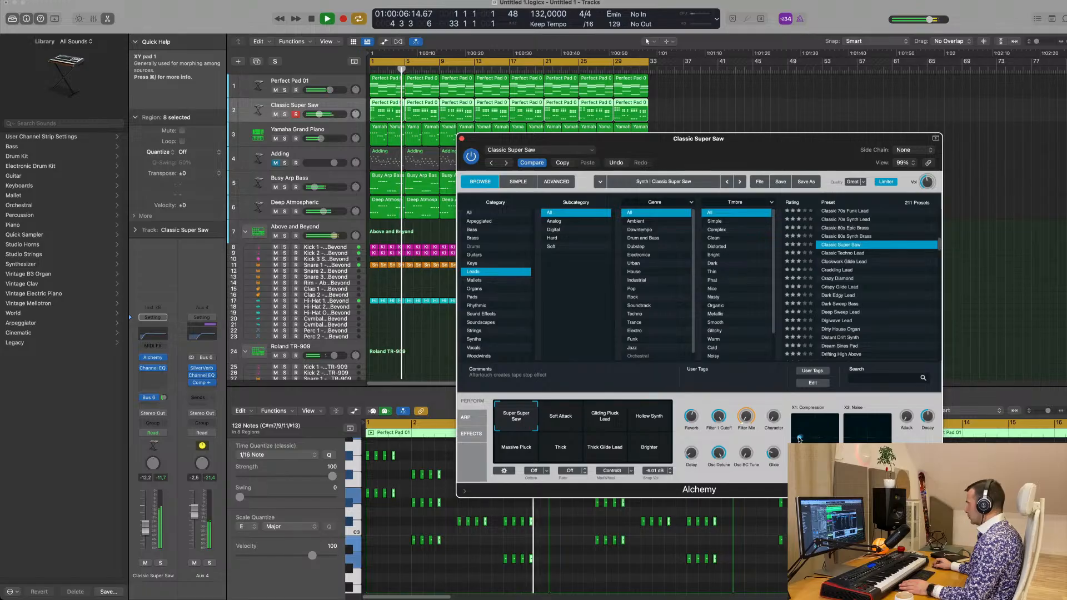
pyautogui.press('space')
pyautogui.press('space')
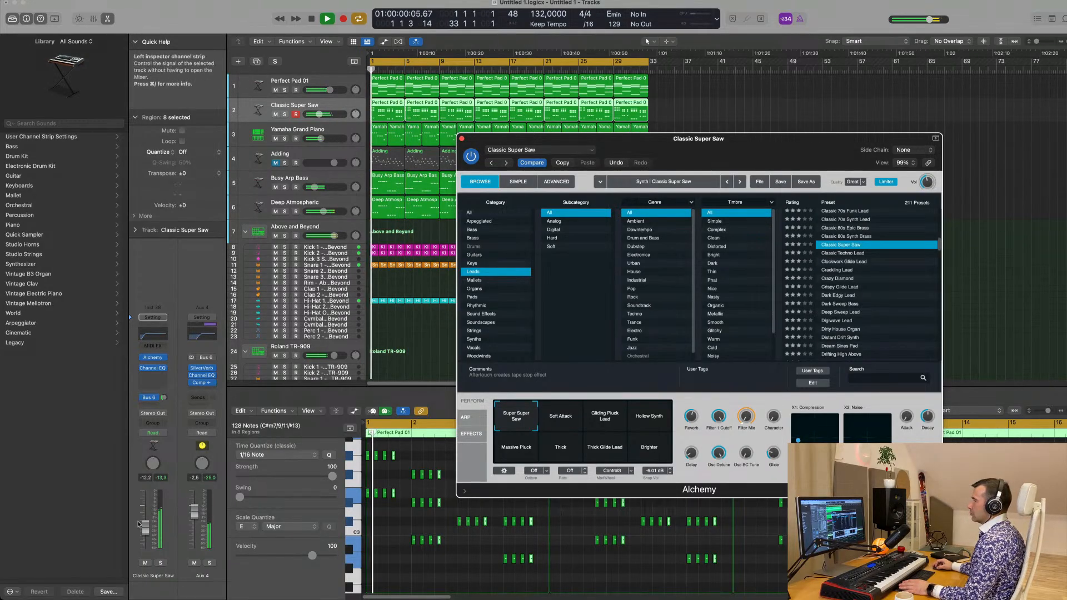
pyautogui.click(322, 114)
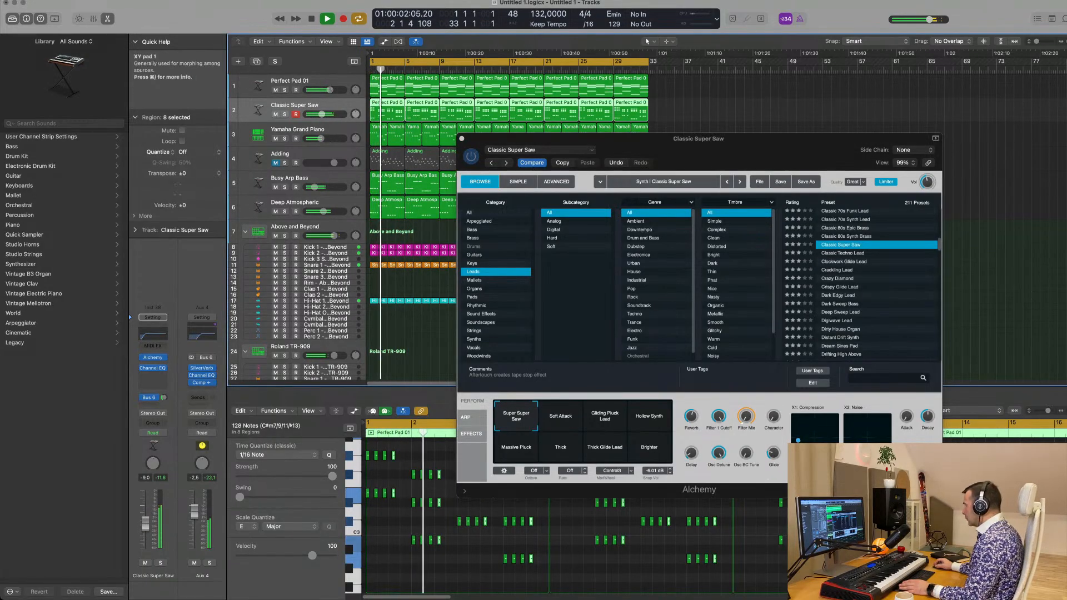
pyautogui.moveTo(801, 439); pyautogui.dragTo(812, 431)
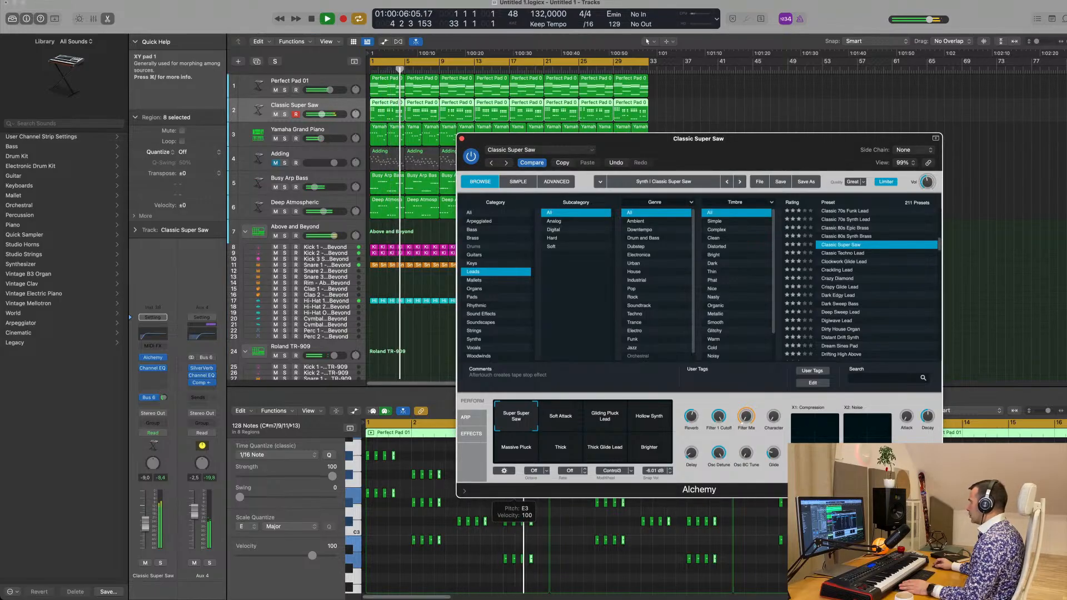
pyautogui.press('space')
pyautogui.press('space')
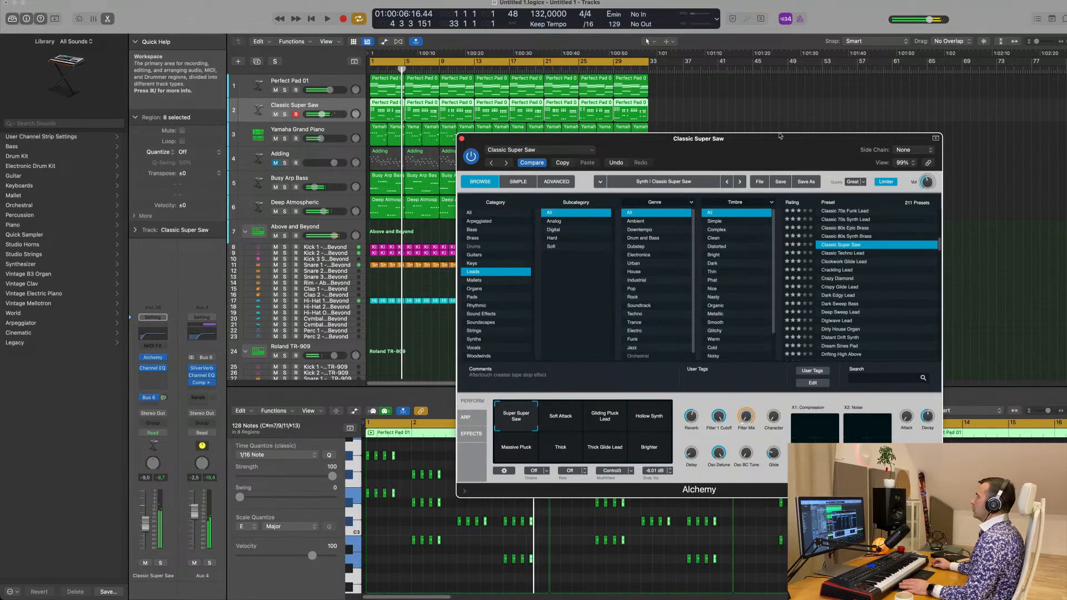
# Move the Alchemy window aside, restart playback and close the plug-in window
pyautogui.moveTo(477, 135); pyautogui.dragTo(513, 154)
pyautogui.press('space')
pyautogui.press('space')
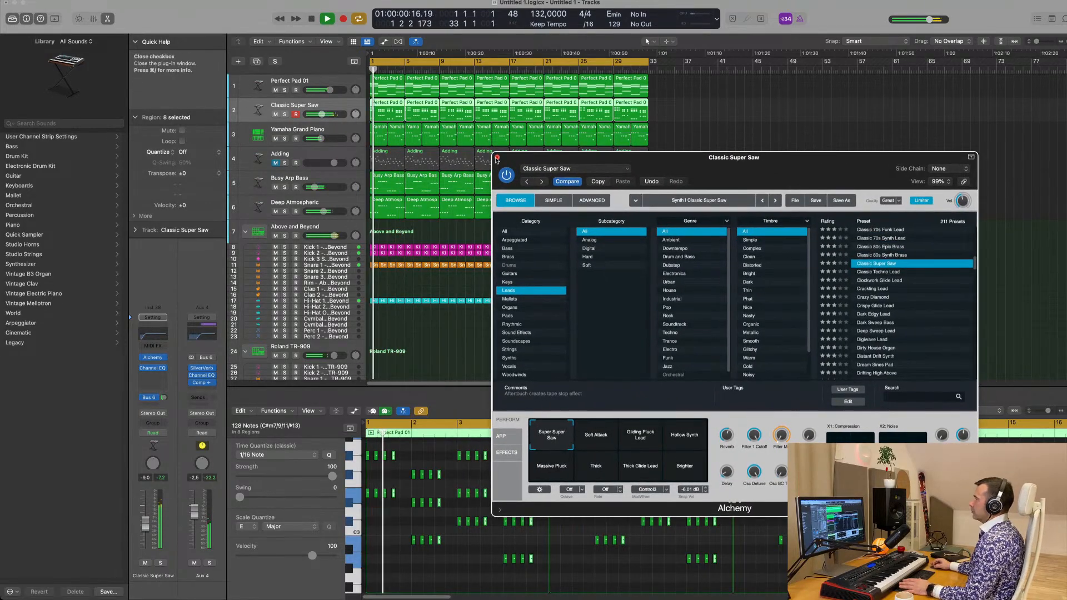
pyautogui.click(497, 157)
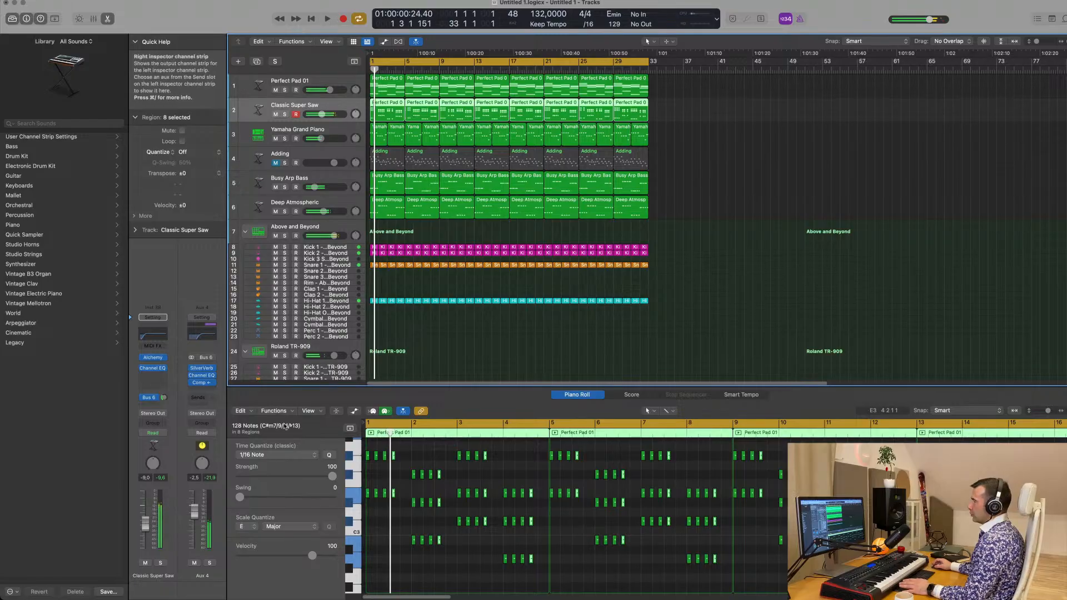
# Copy the compressor from the Aux 4 channel to the Classic Super Saw channel and lower its volume to -15.4 dB
pyautogui.press('space')
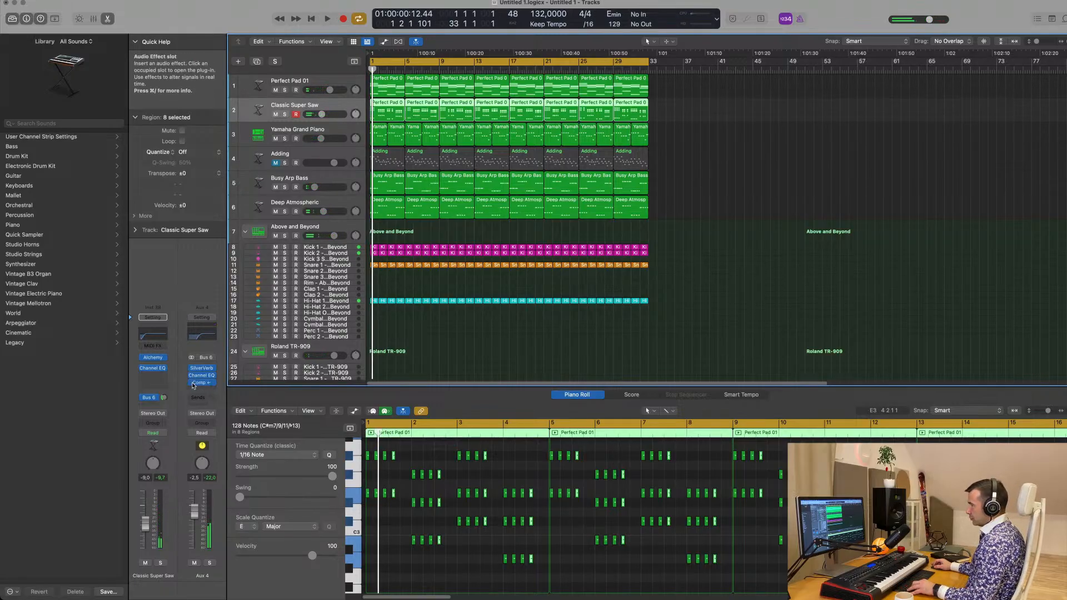
pyautogui.press('space')
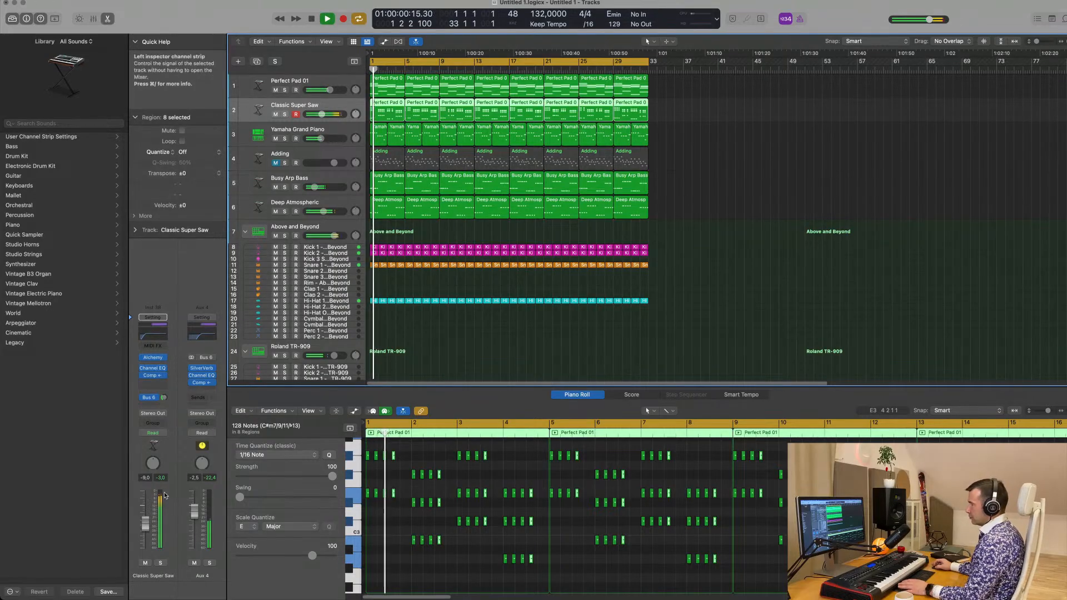
pyautogui.moveTo(145, 523); pyautogui.dragTo(145, 537)
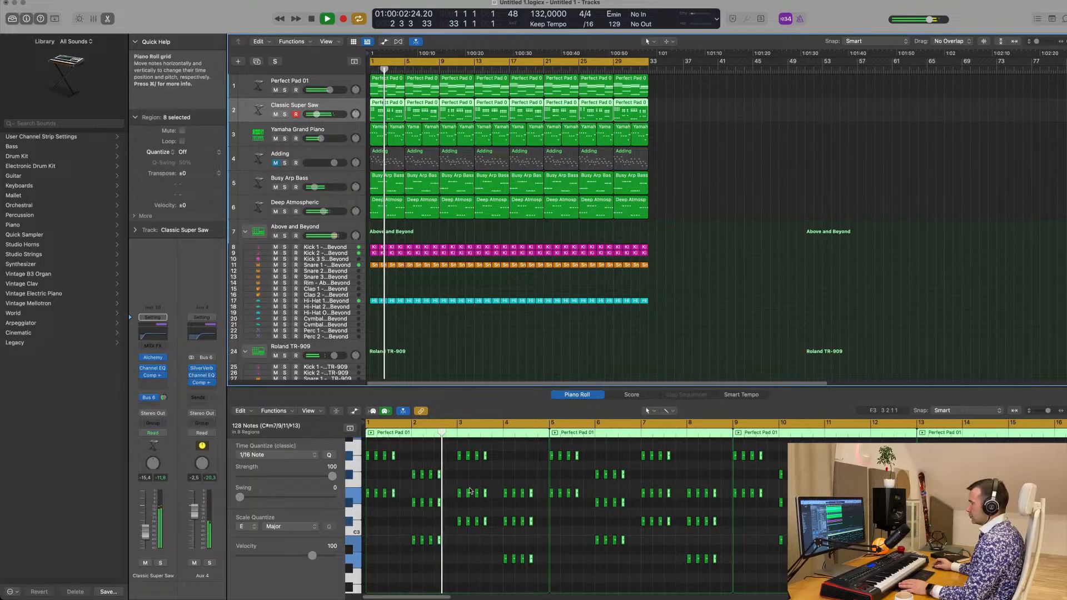
# Copy the last stab of every bar three sixteenth notes later on the Classic Super Saw track, giving five stabs per bar
pyautogui.press('space')
pyautogui.press('space')
pyautogui.scroll(5, 423, 462)
pyautogui.scroll(3, 423, 462)
pyautogui.press('space')
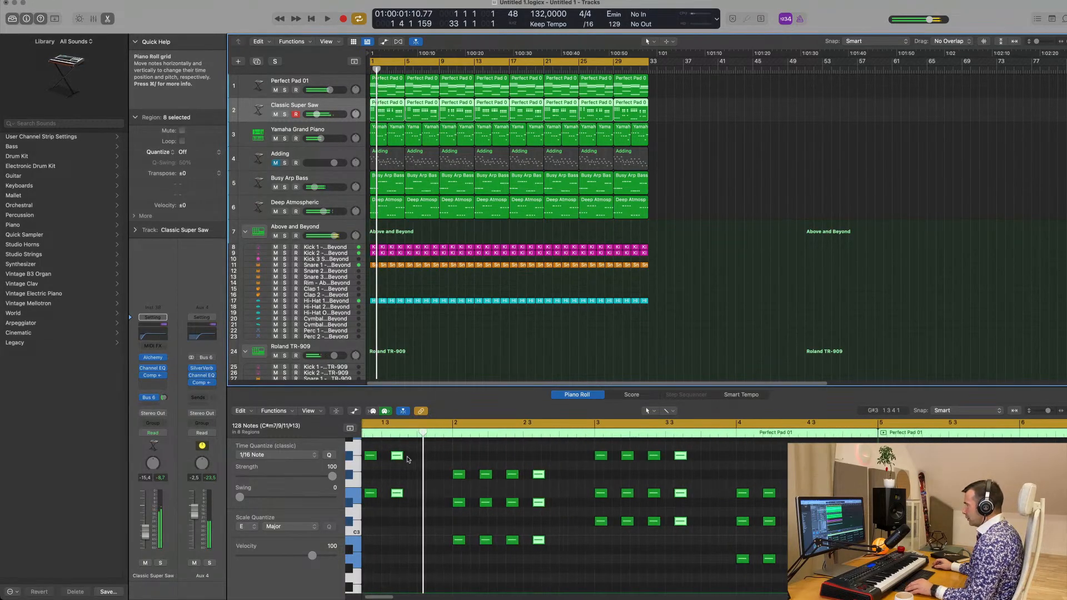
pyautogui.moveTo(396, 459); pyautogui.dragTo(423, 458)
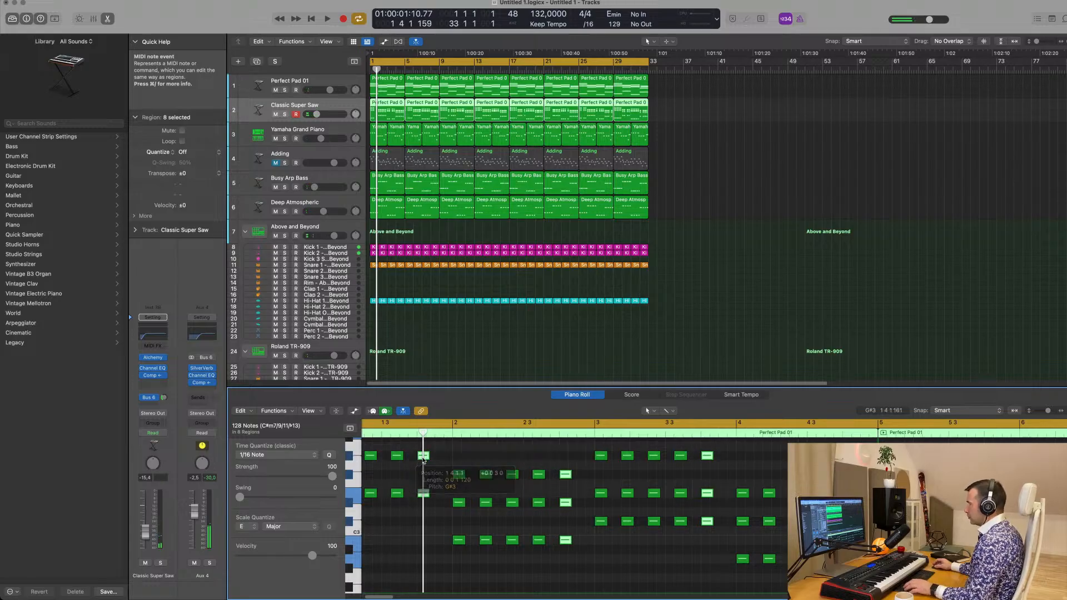
# Play the arrangement with the five-stab pattern and look through the tracks down to the Roland TR-909 kit
pyautogui.press('space')
pyautogui.scroll(-2, 426, 461)
pyautogui.scroll(-2, 426, 461)
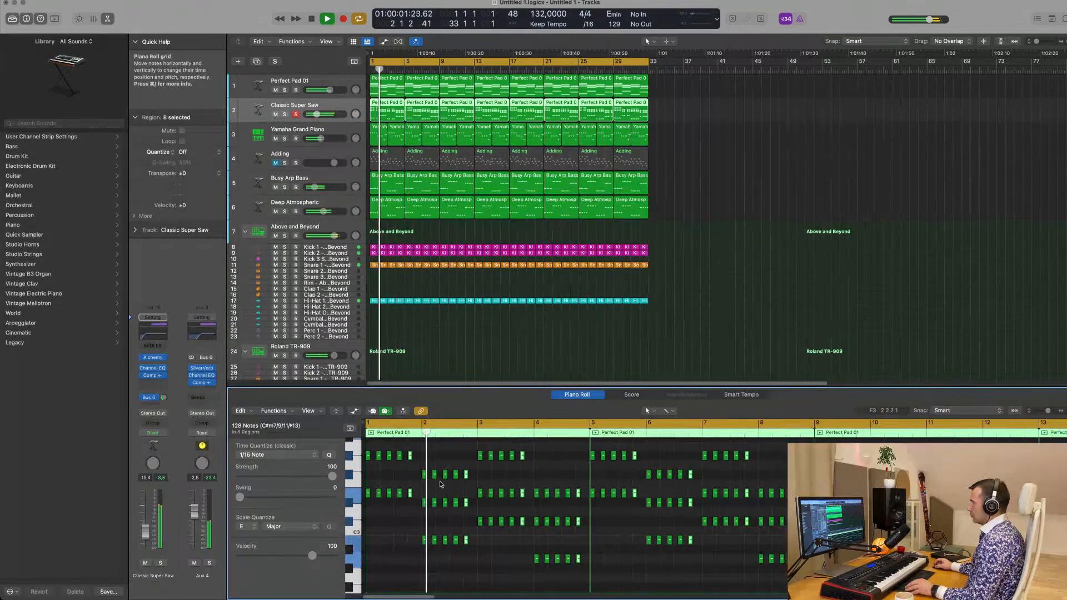
pyautogui.click(522, 354)
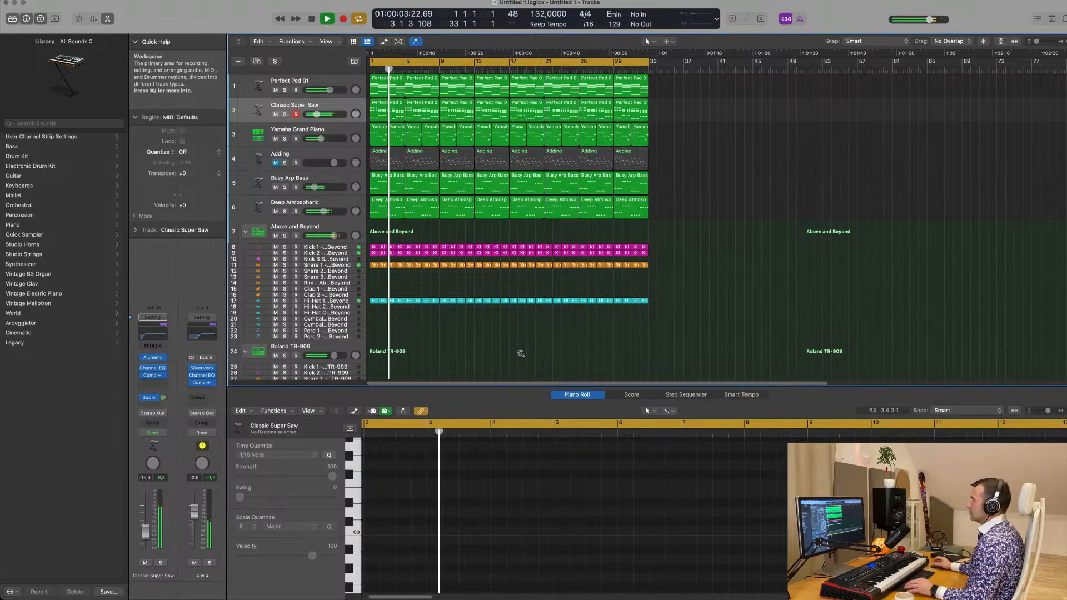
pyautogui.scroll(3, 521, 354)
pyautogui.scroll(-3, 521, 354)
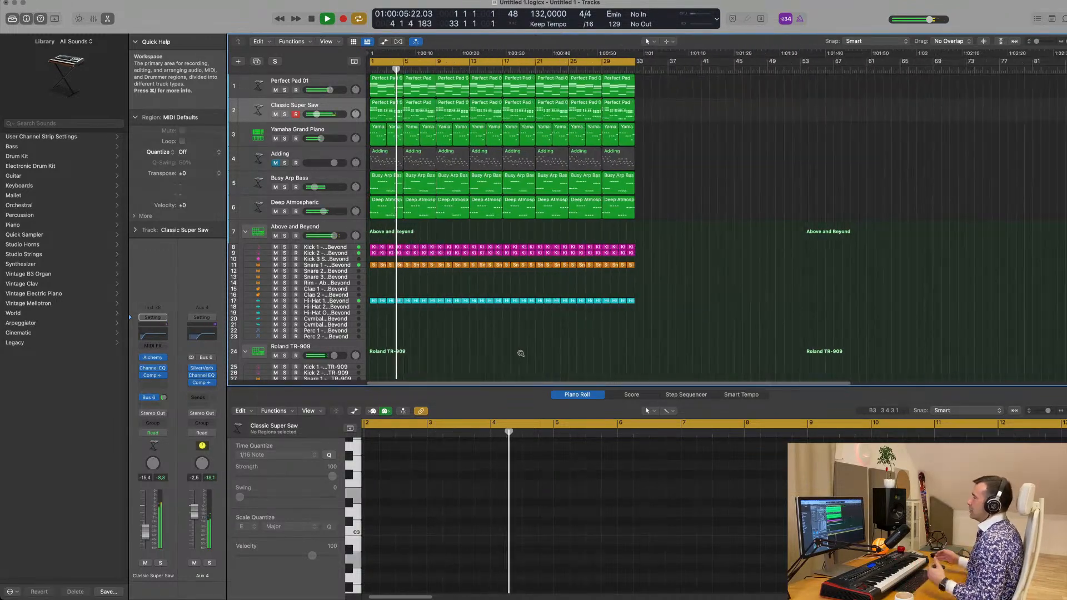
pyautogui.scroll(2, 522, 356)
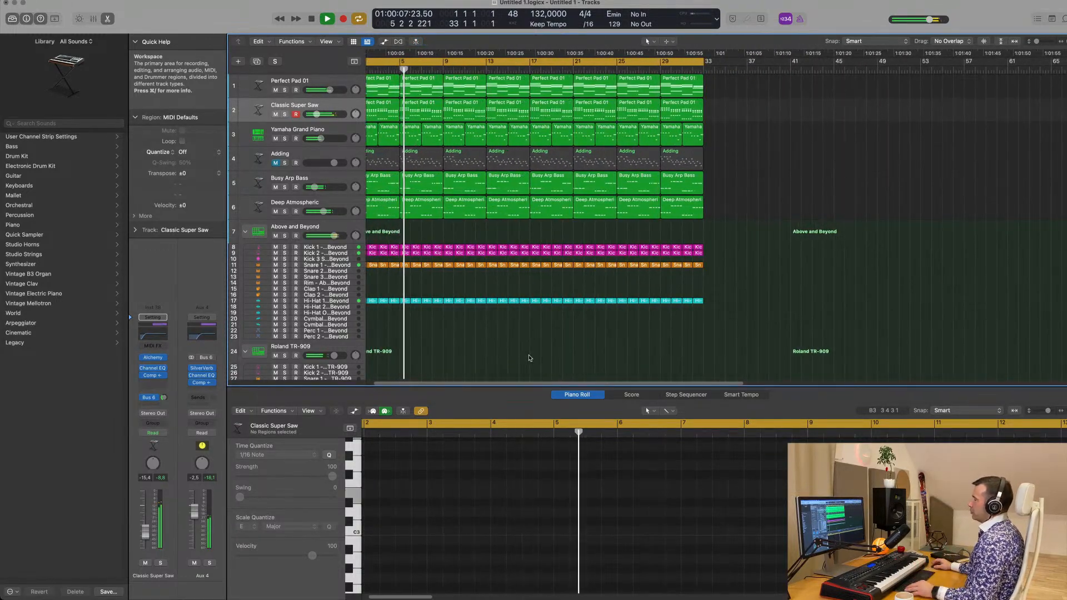
pyautogui.scroll(-6, 467, 306)
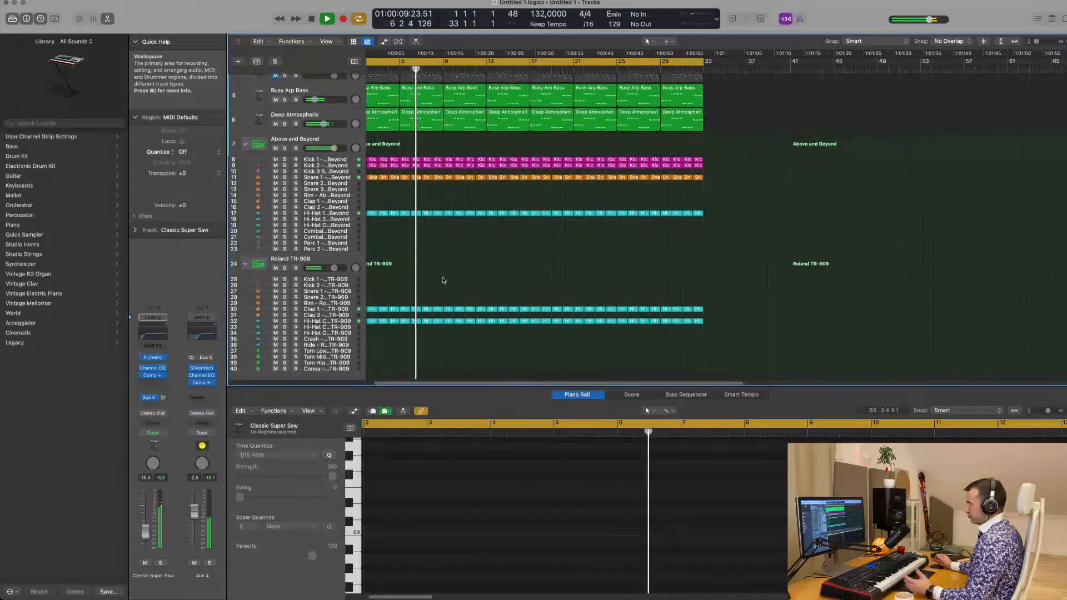
pyautogui.scroll(-1, 439, 295)
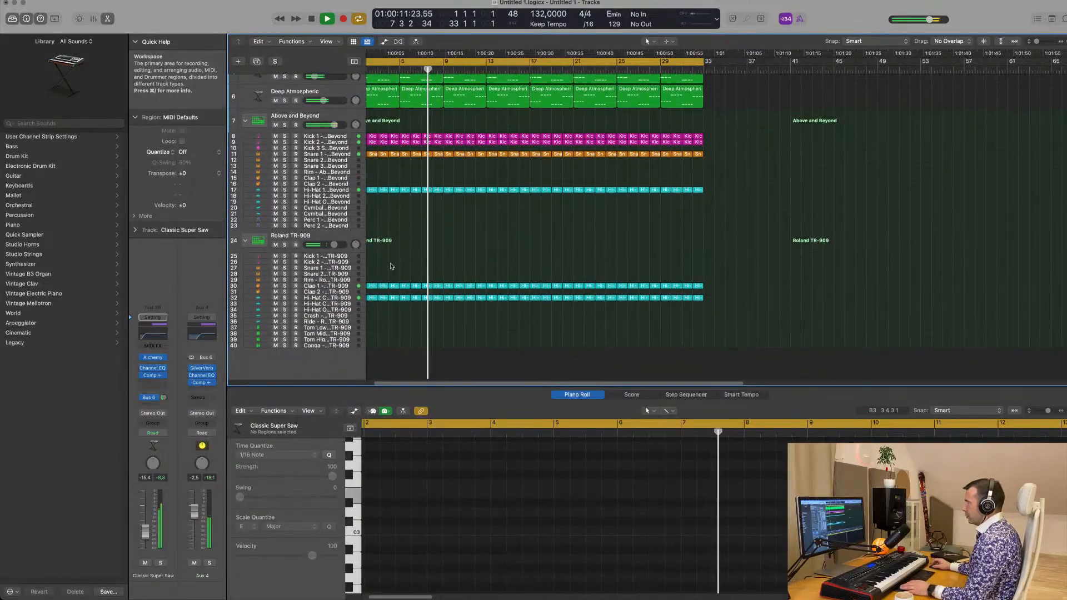
# Copy the first Roland TR-909 hi-hat region to the Crash track at bar 1 and delete all notes except the first
pyautogui.press('Return')
pyautogui.press('space')
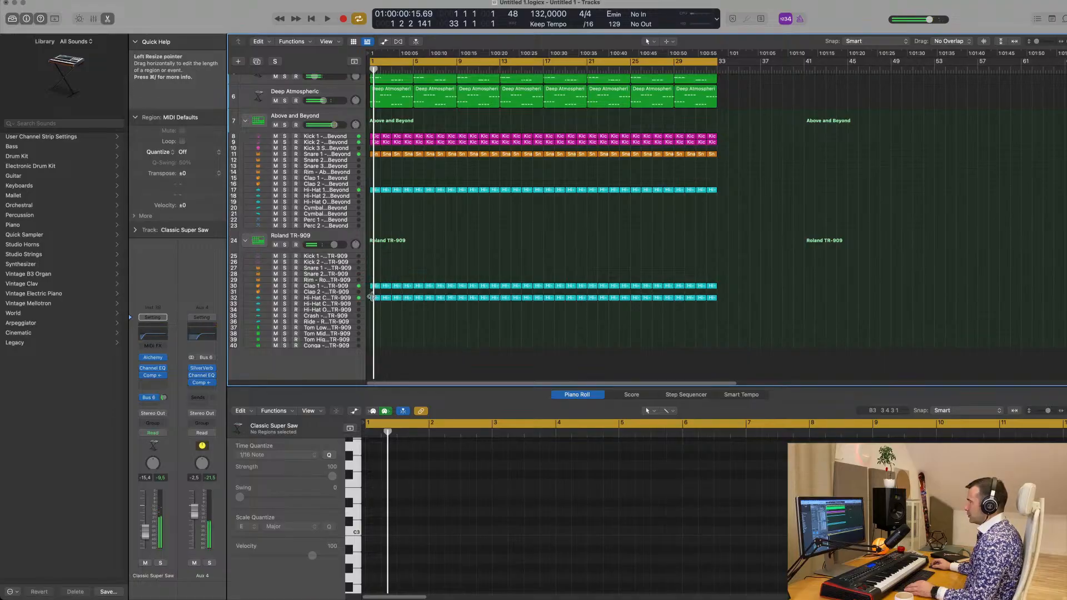
pyautogui.click(373, 298)
pyautogui.moveTo(374, 300)
pyautogui.mouseDown()
pyautogui.moveTo(375, 327)
pyautogui.moveTo(376, 316)
pyautogui.mouseUp()
pyautogui.scroll(5, 409, 518)
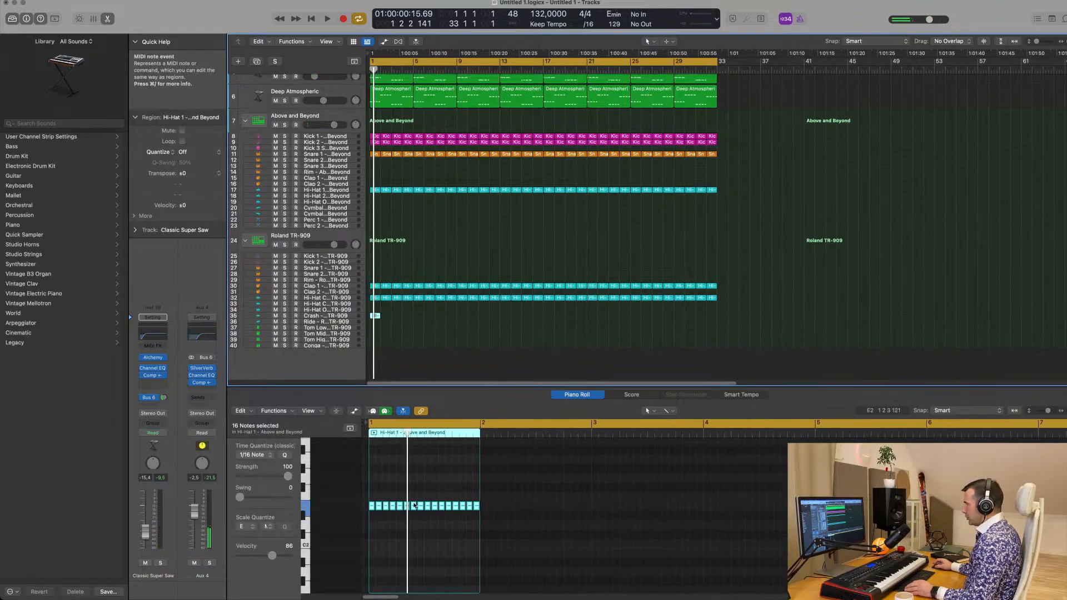
pyautogui.moveTo(375, 494); pyautogui.dragTo(509, 518)
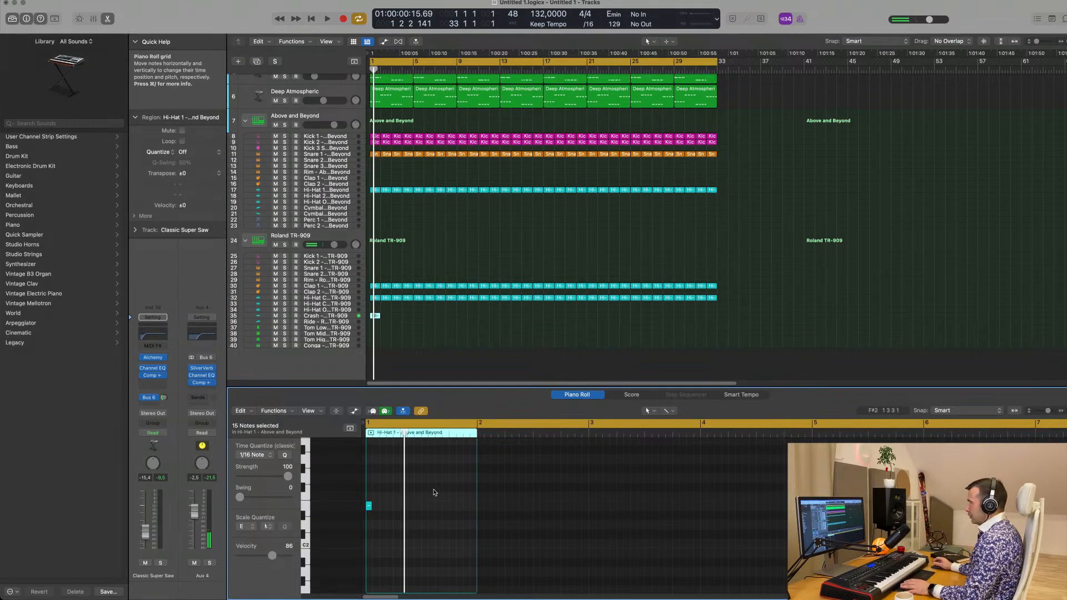
# Copy the one-bar crash region to bars 5, 9, 13, 17, 21, 25 and 29, and restart playback from the beginning
pyautogui.click(375, 316)
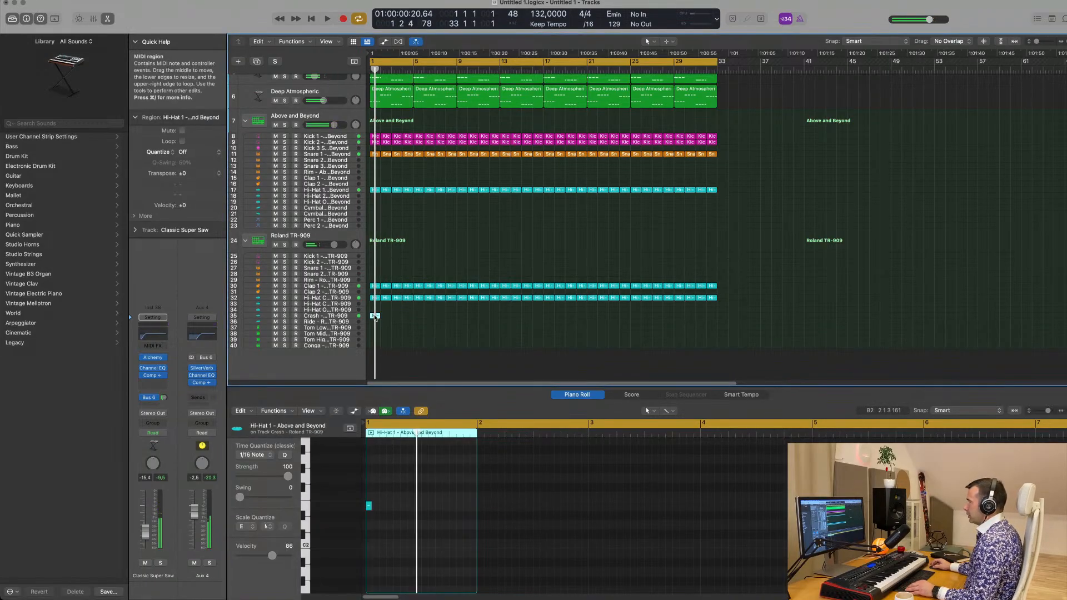
pyautogui.moveTo(375, 317); pyautogui.dragTo(464, 319)
pyautogui.keyDown('shift'); pyautogui.click(376, 318); pyautogui.keyUp('shift')
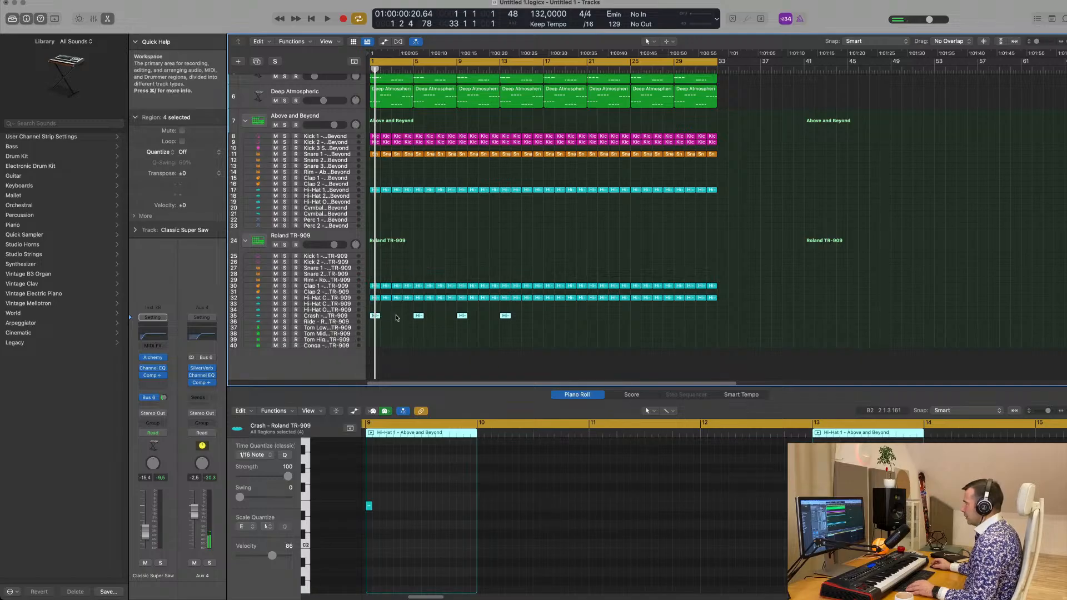
pyautogui.moveTo(420, 319); pyautogui.dragTo(593, 320)
pyautogui.press('space')
pyautogui.press('super+Left')
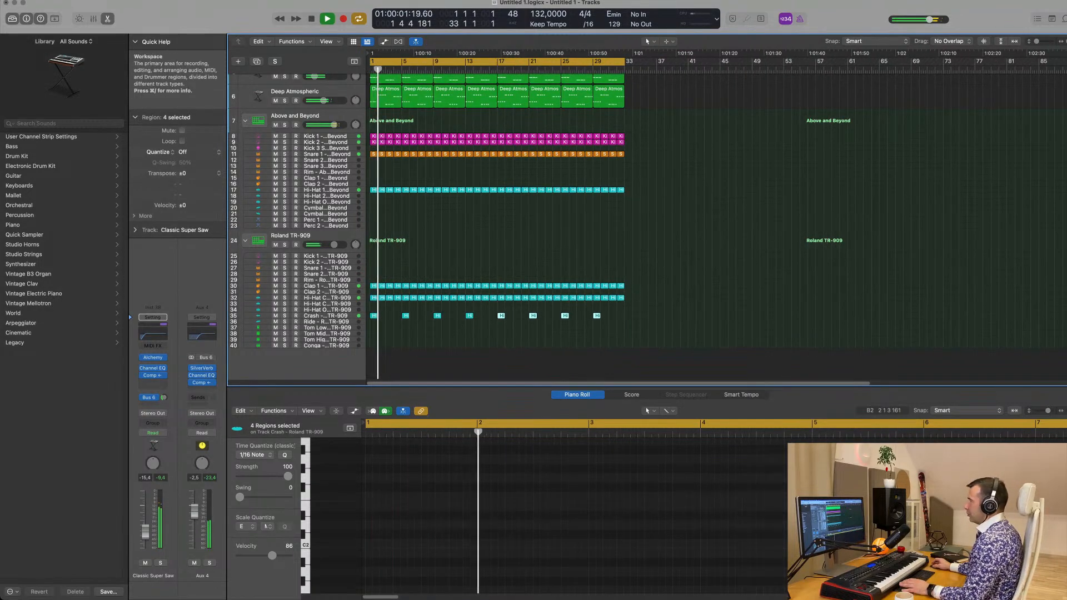
# Mute the Yamaha Grand Piano track, unmute the Adding track and play the arrangement
pyautogui.scroll(5, 410, 294)
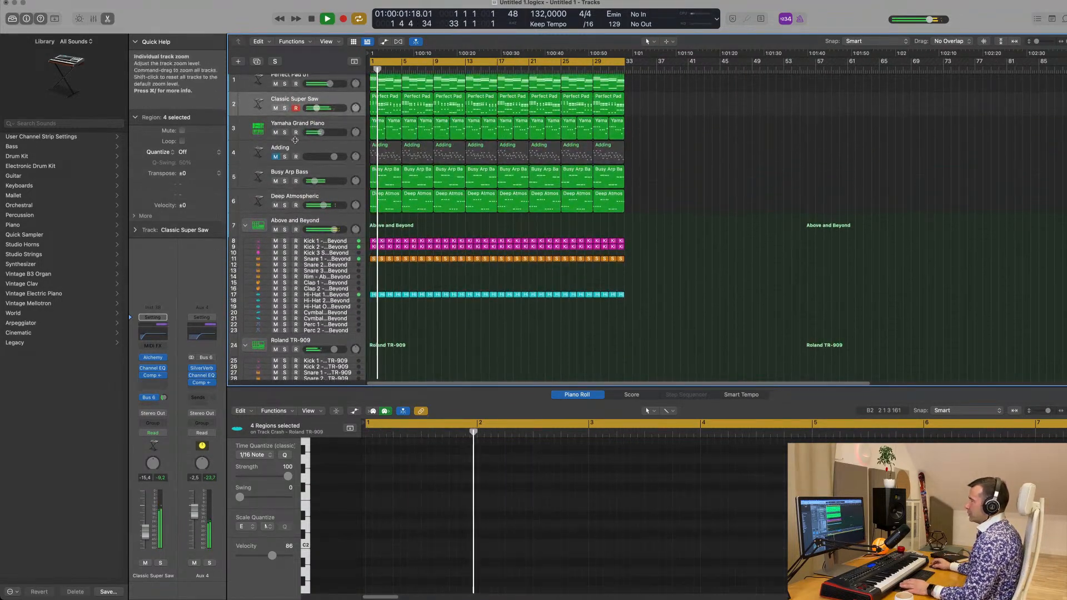
pyautogui.click(277, 133)
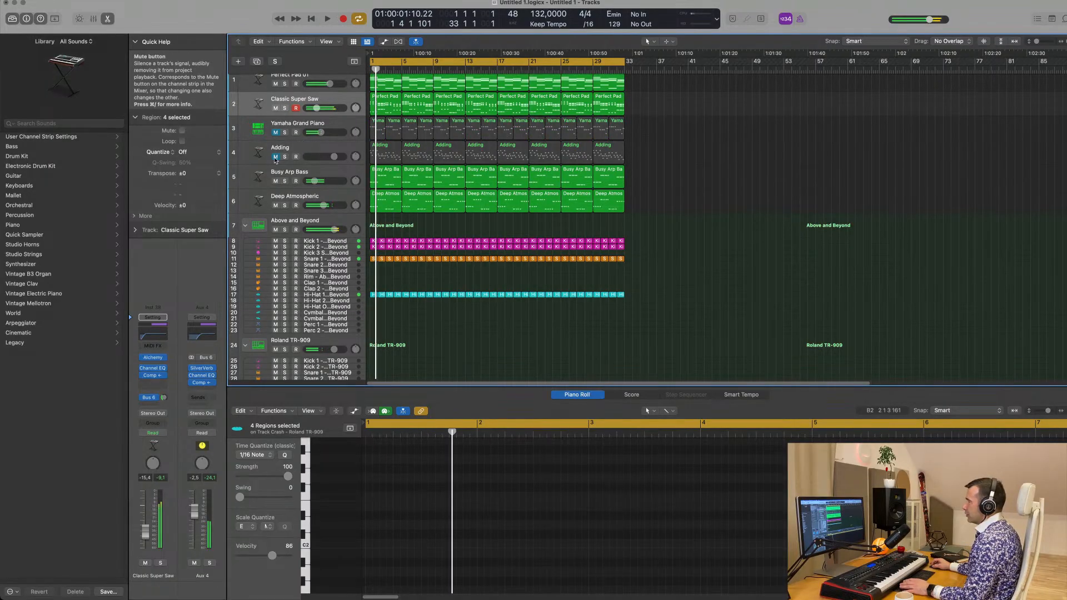
pyautogui.click(276, 157)
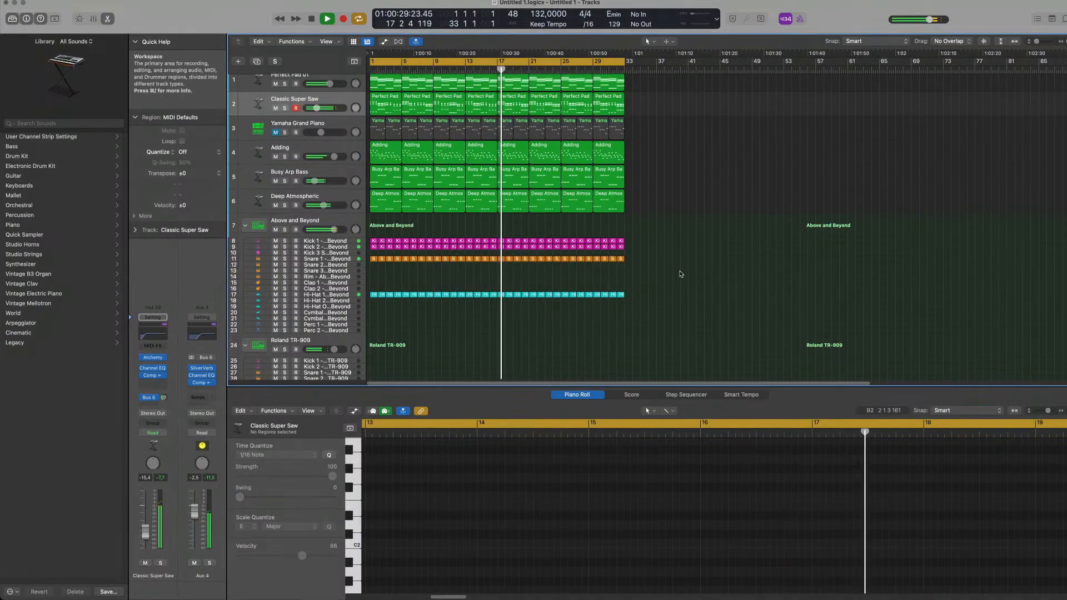
pyautogui.click(681, 273)
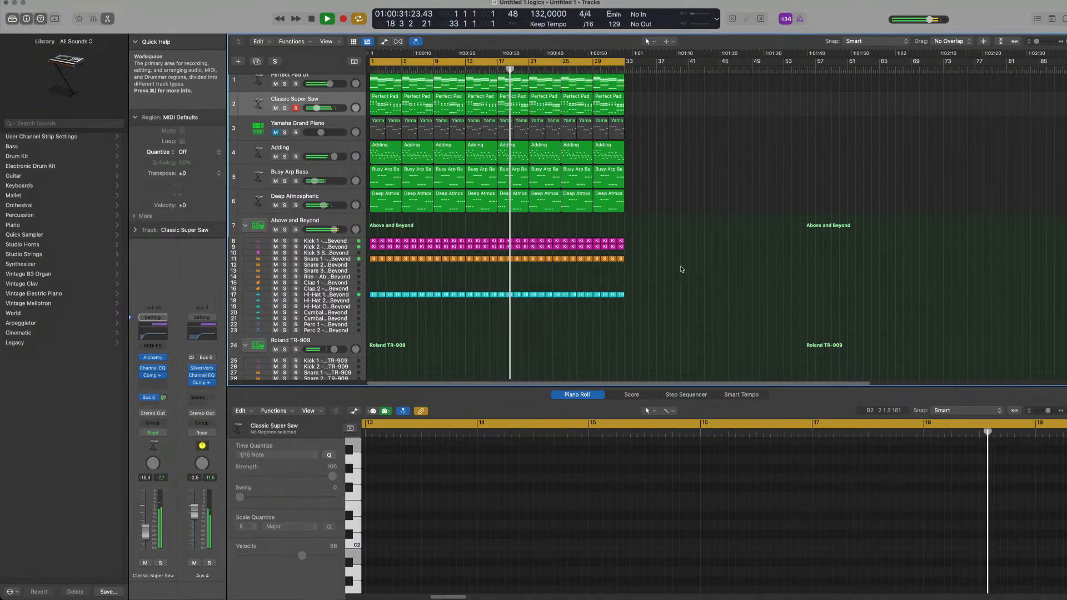